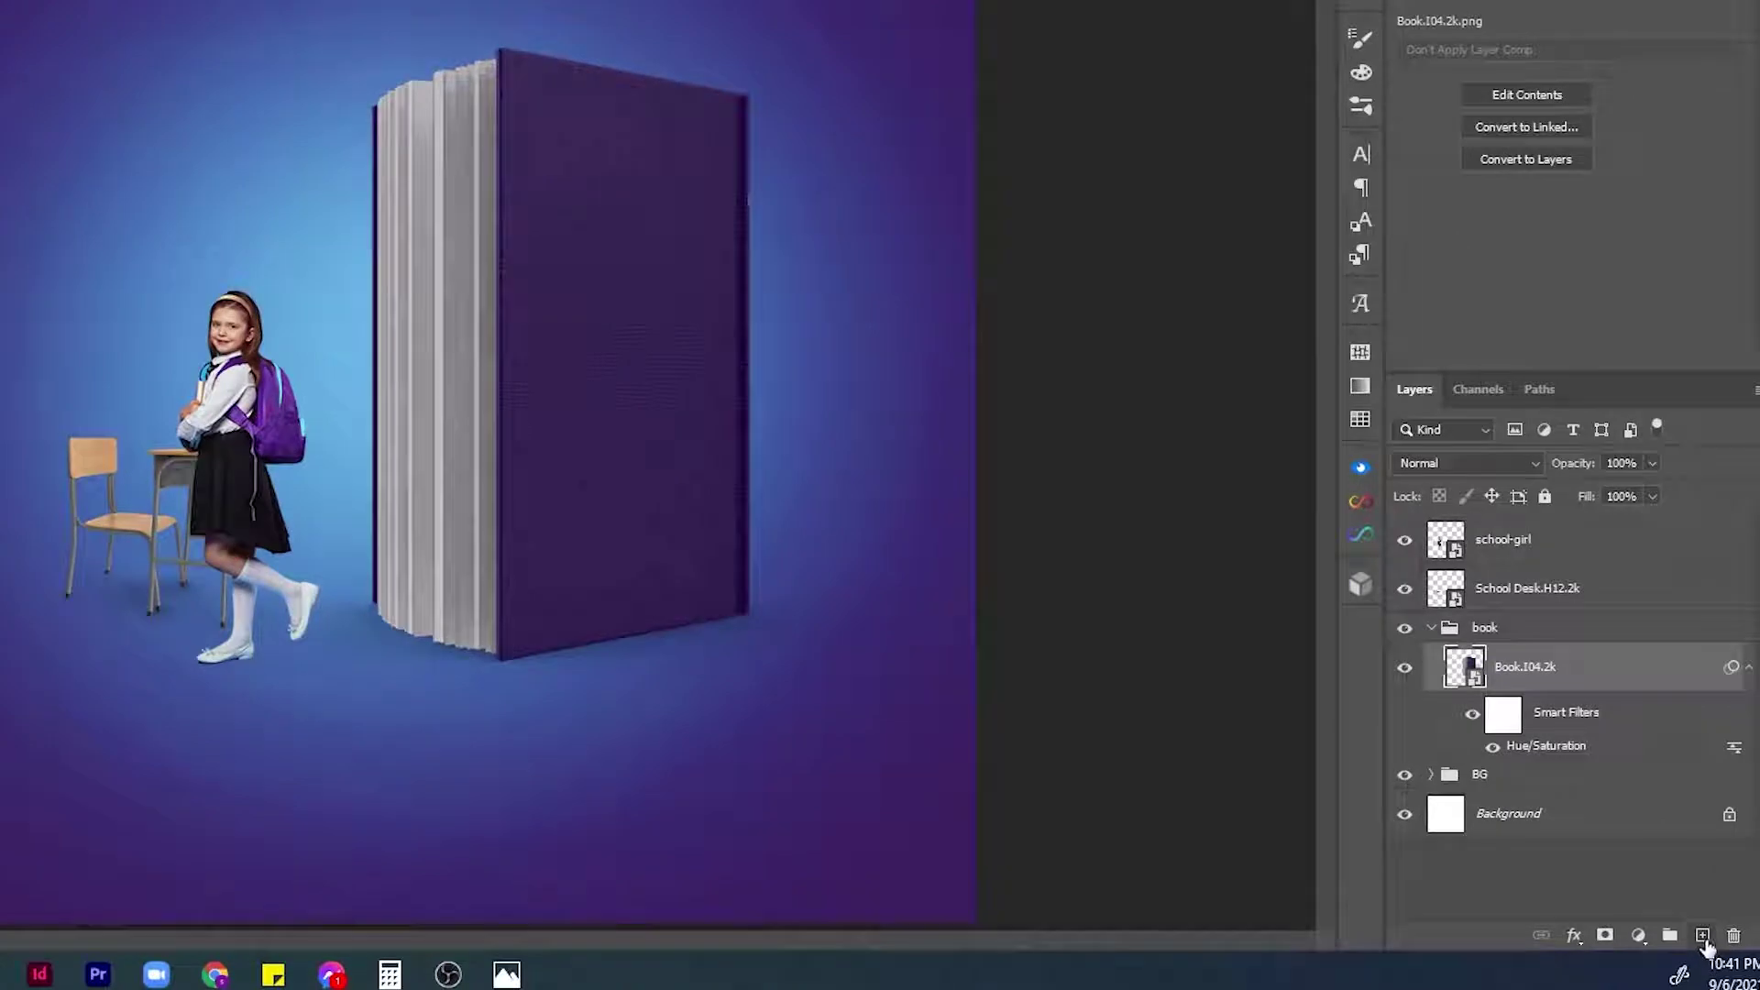
On a new layer above the book, outline a light-beam selection about 111 × 309 mm flaring leftward from the cover's near edge with the Polygonal Lasso.
left_click(1702, 937)
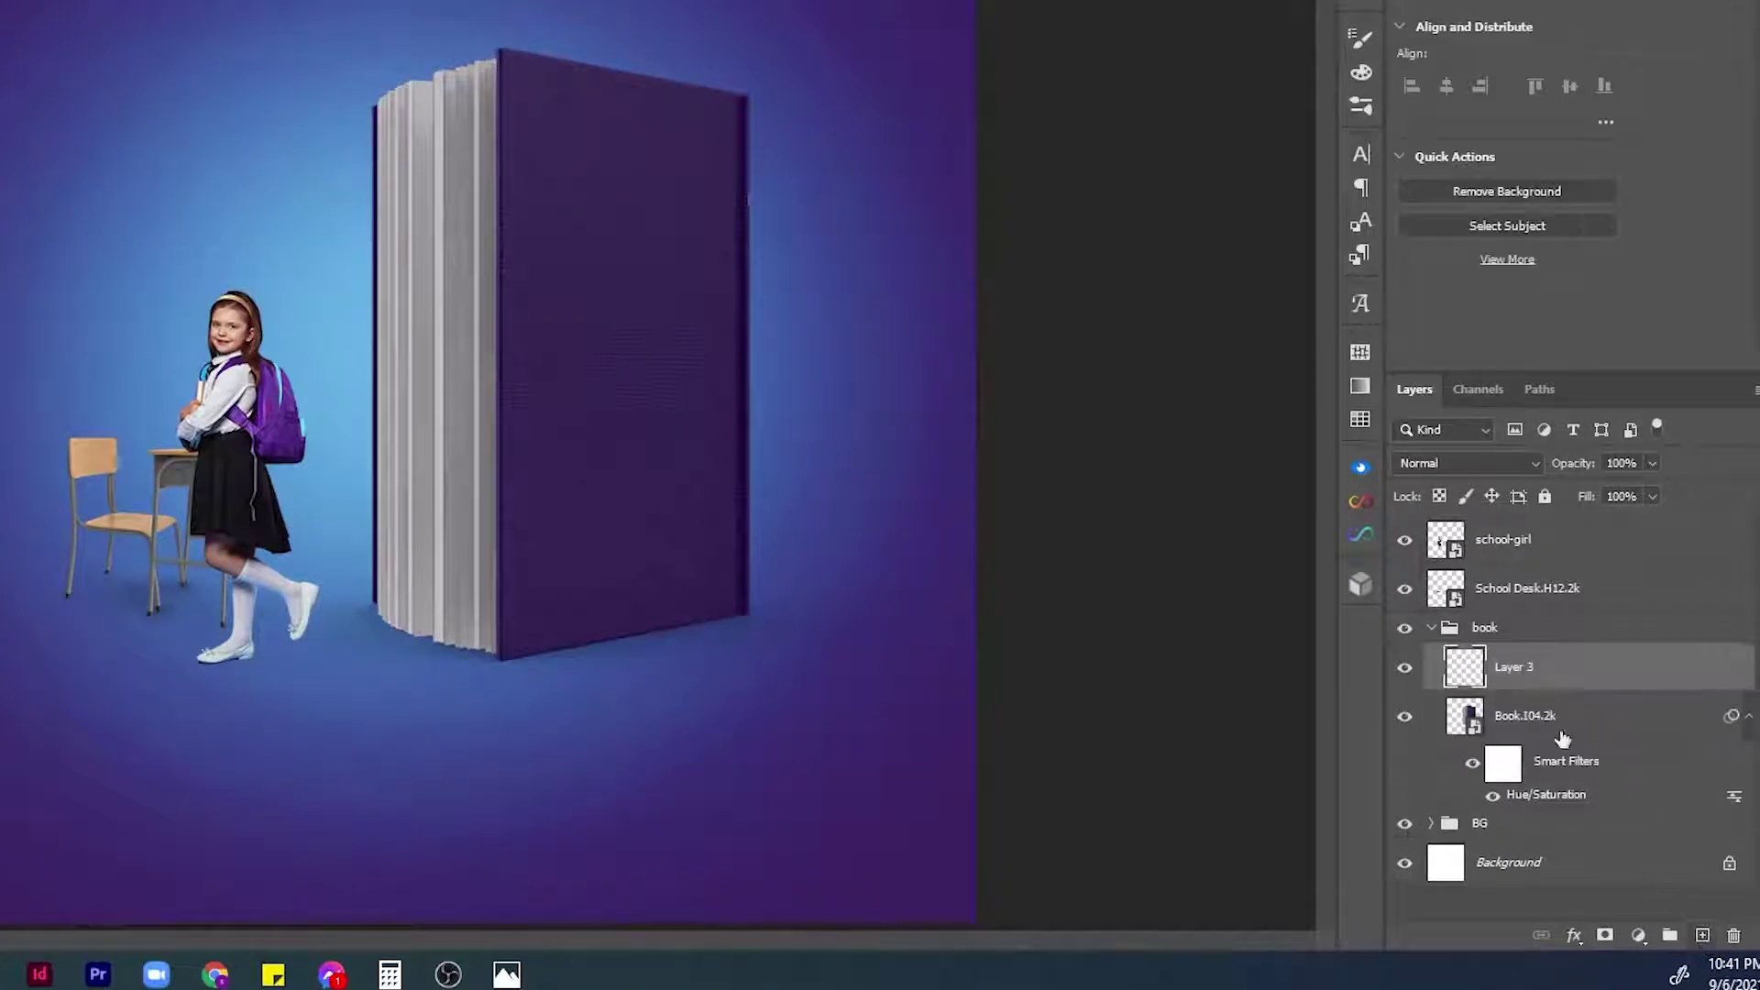
key("l")
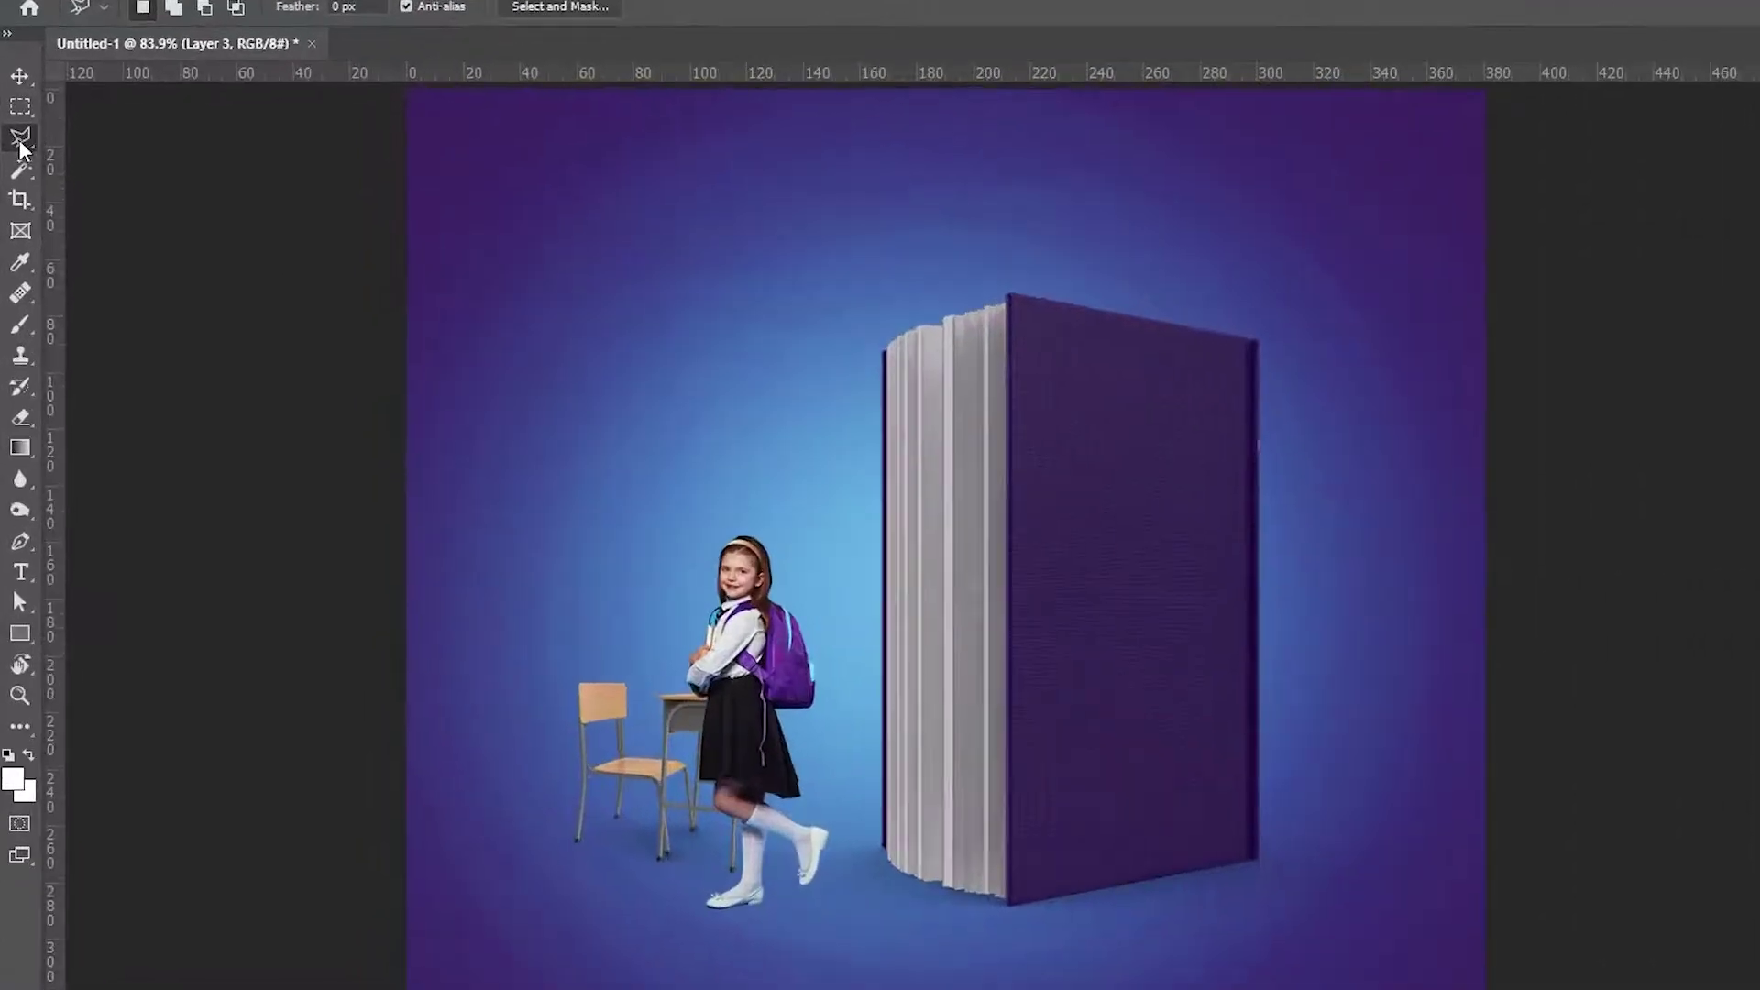
right_click(18, 145)
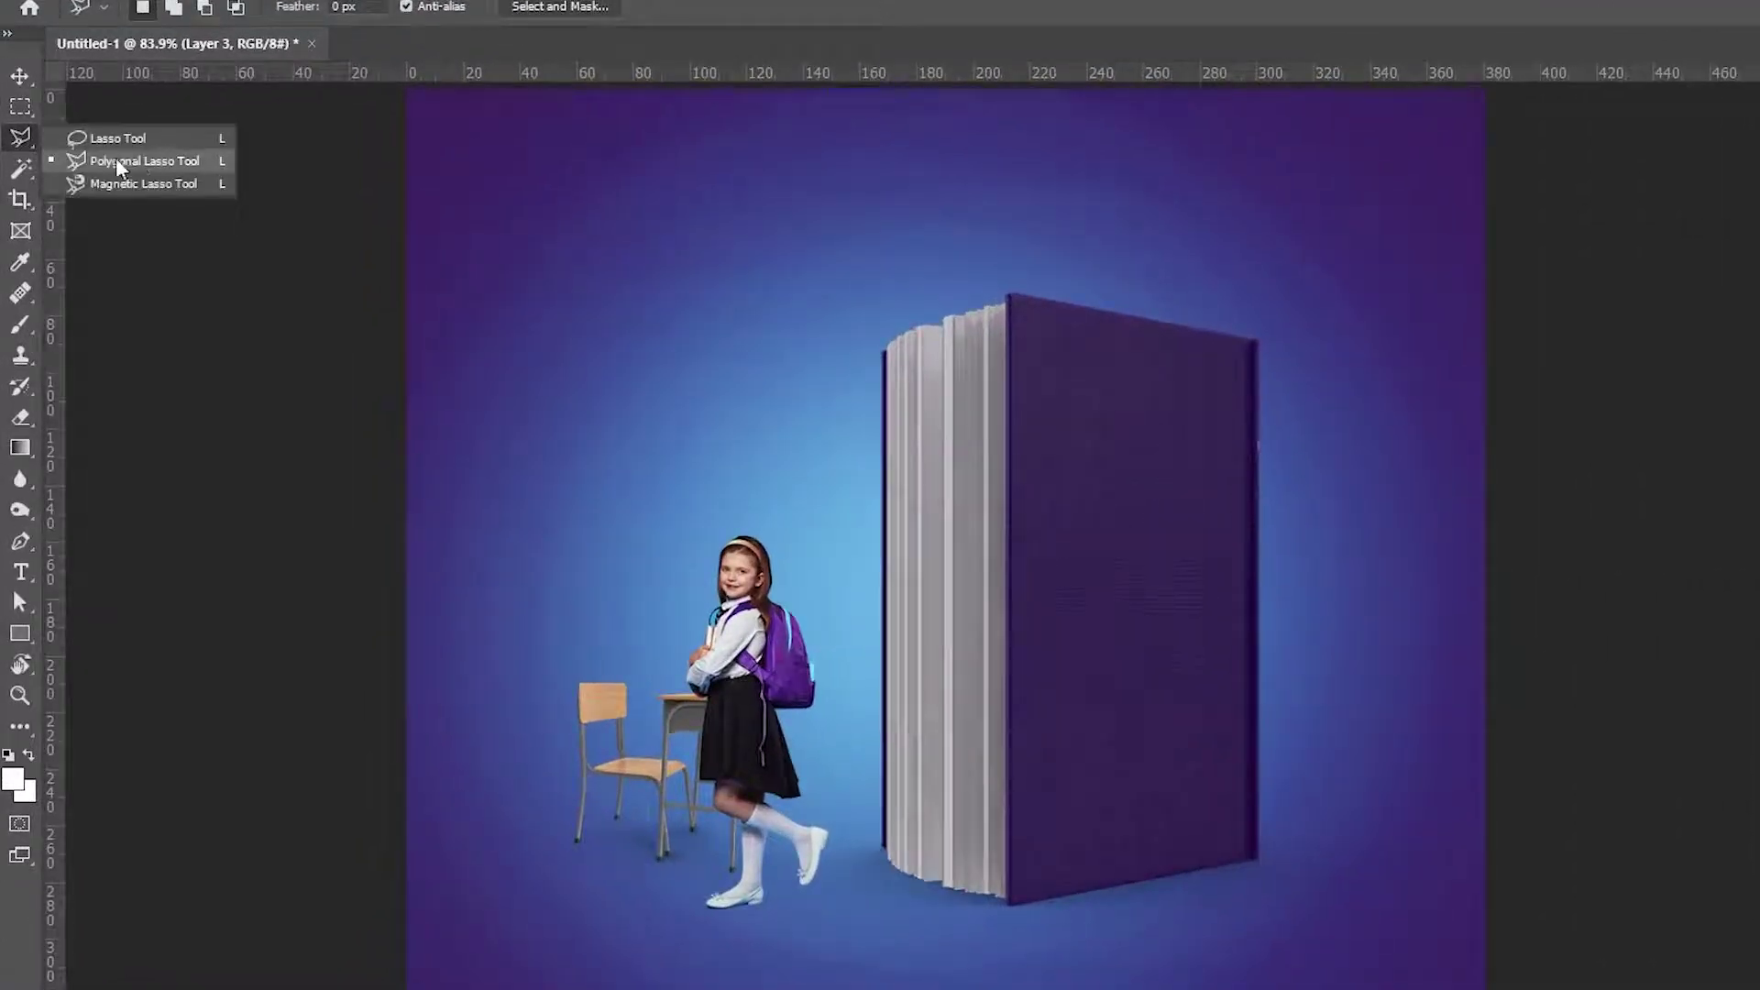
left_click(161, 160)
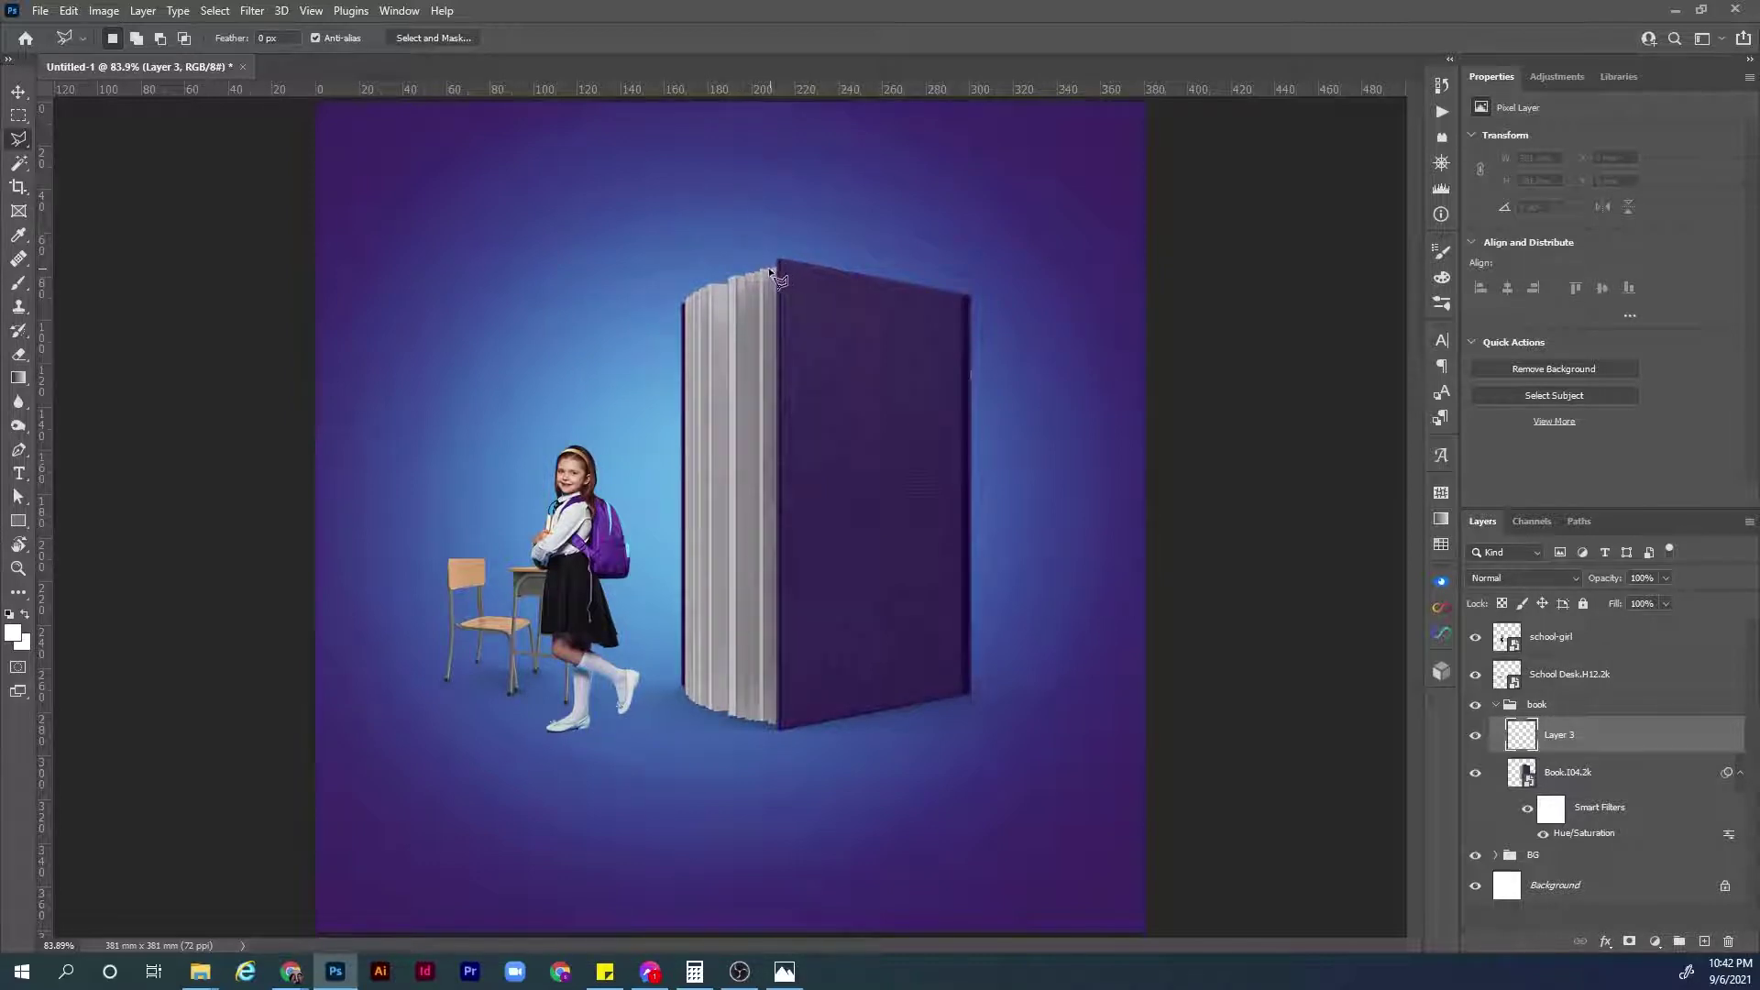
left_click(605, 173)
left_click(775, 266)
left_click(776, 726)
left_click(535, 812)
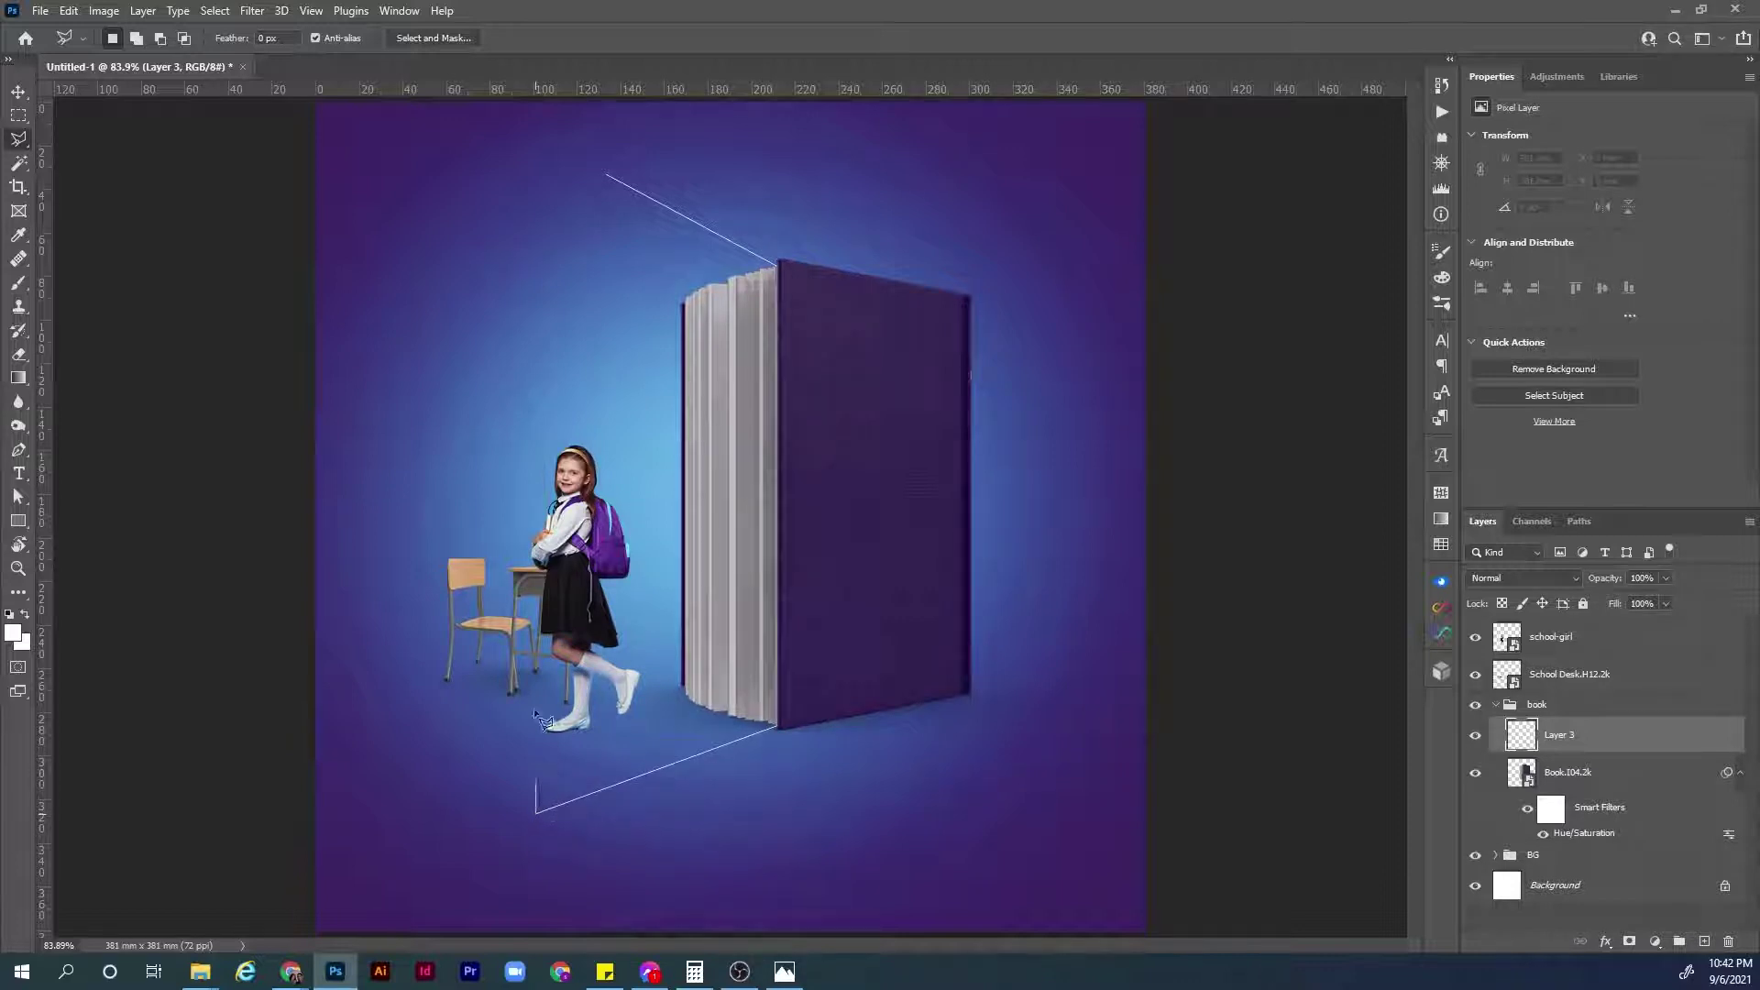
left_click(576, 145, "shift")
left_click(607, 147)
left_click(609, 174)
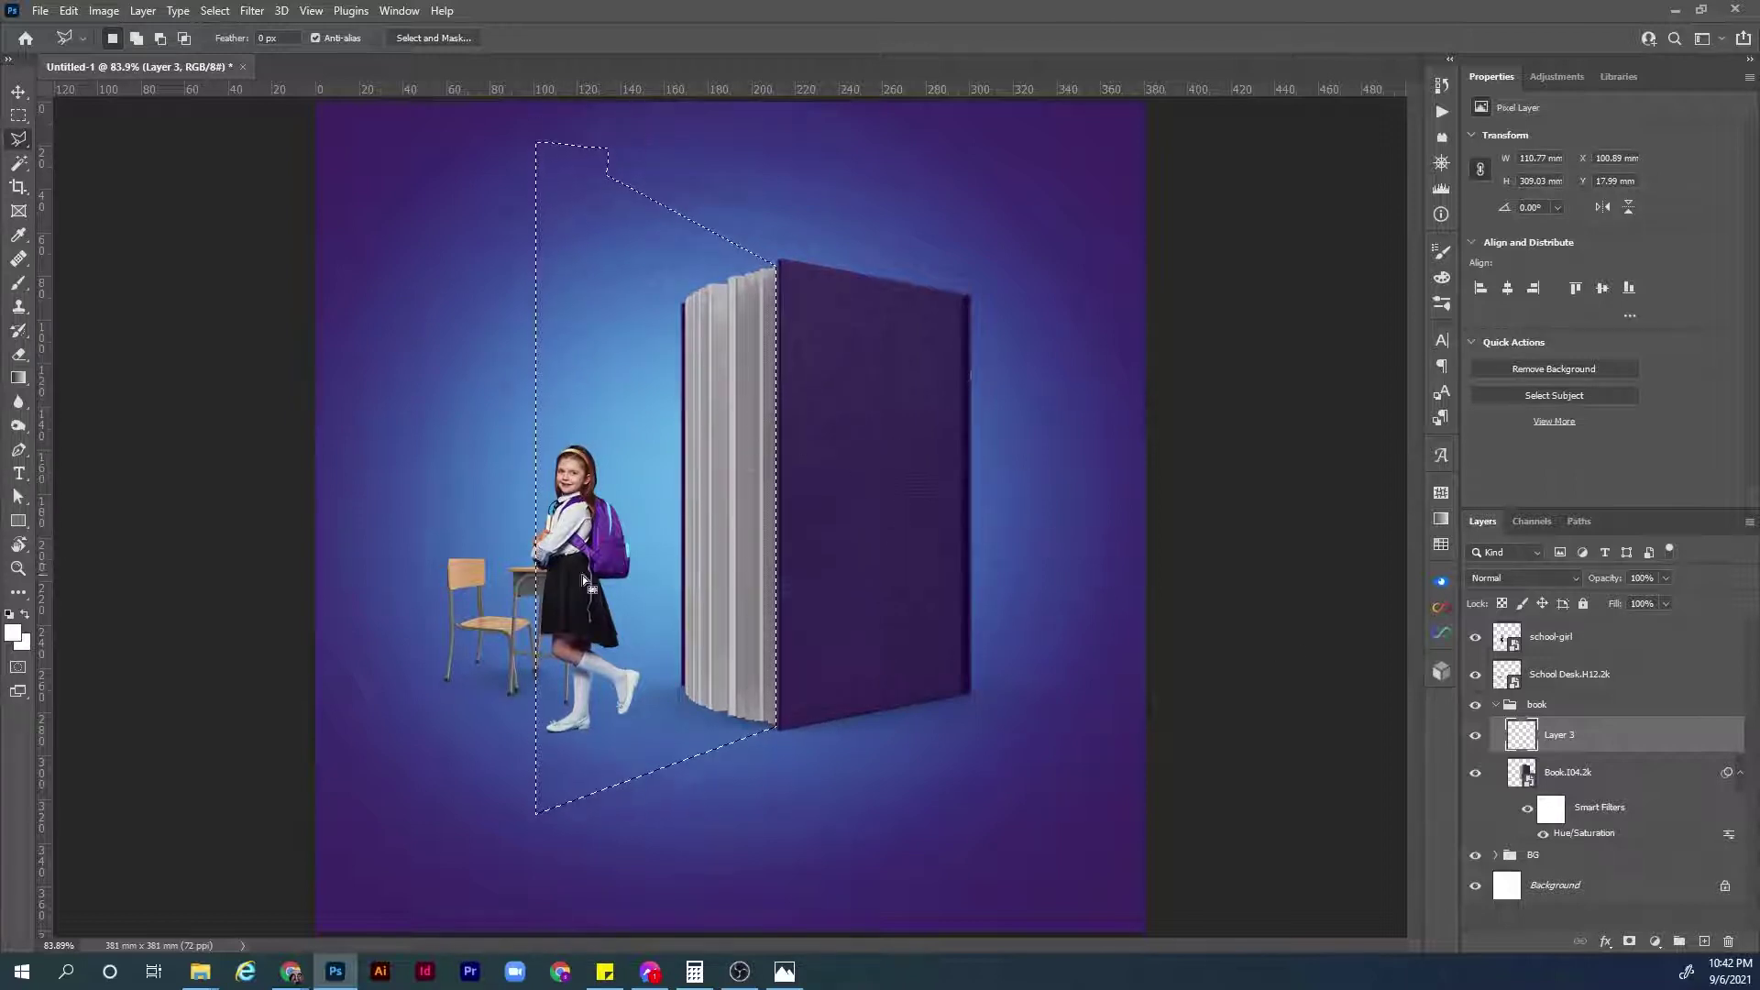
Fill the beam selection with white (ffffff) on the new layer and deselect it.
left_click(14, 632)
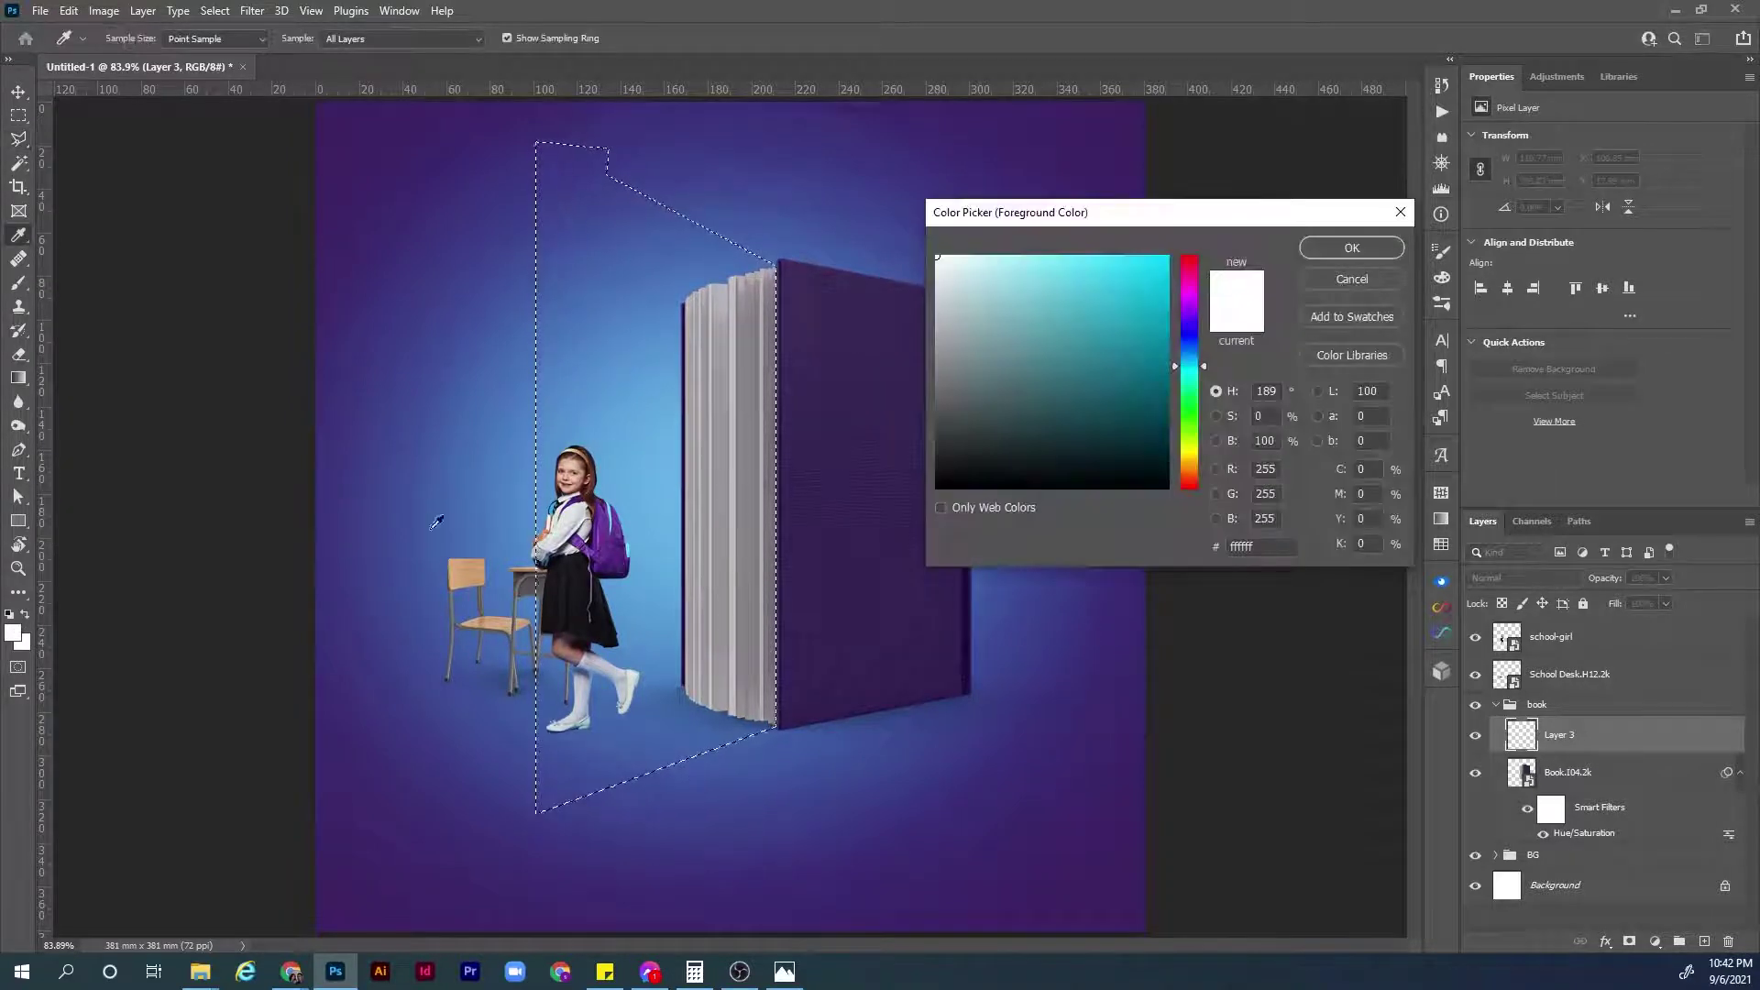
left_click(1334, 249)
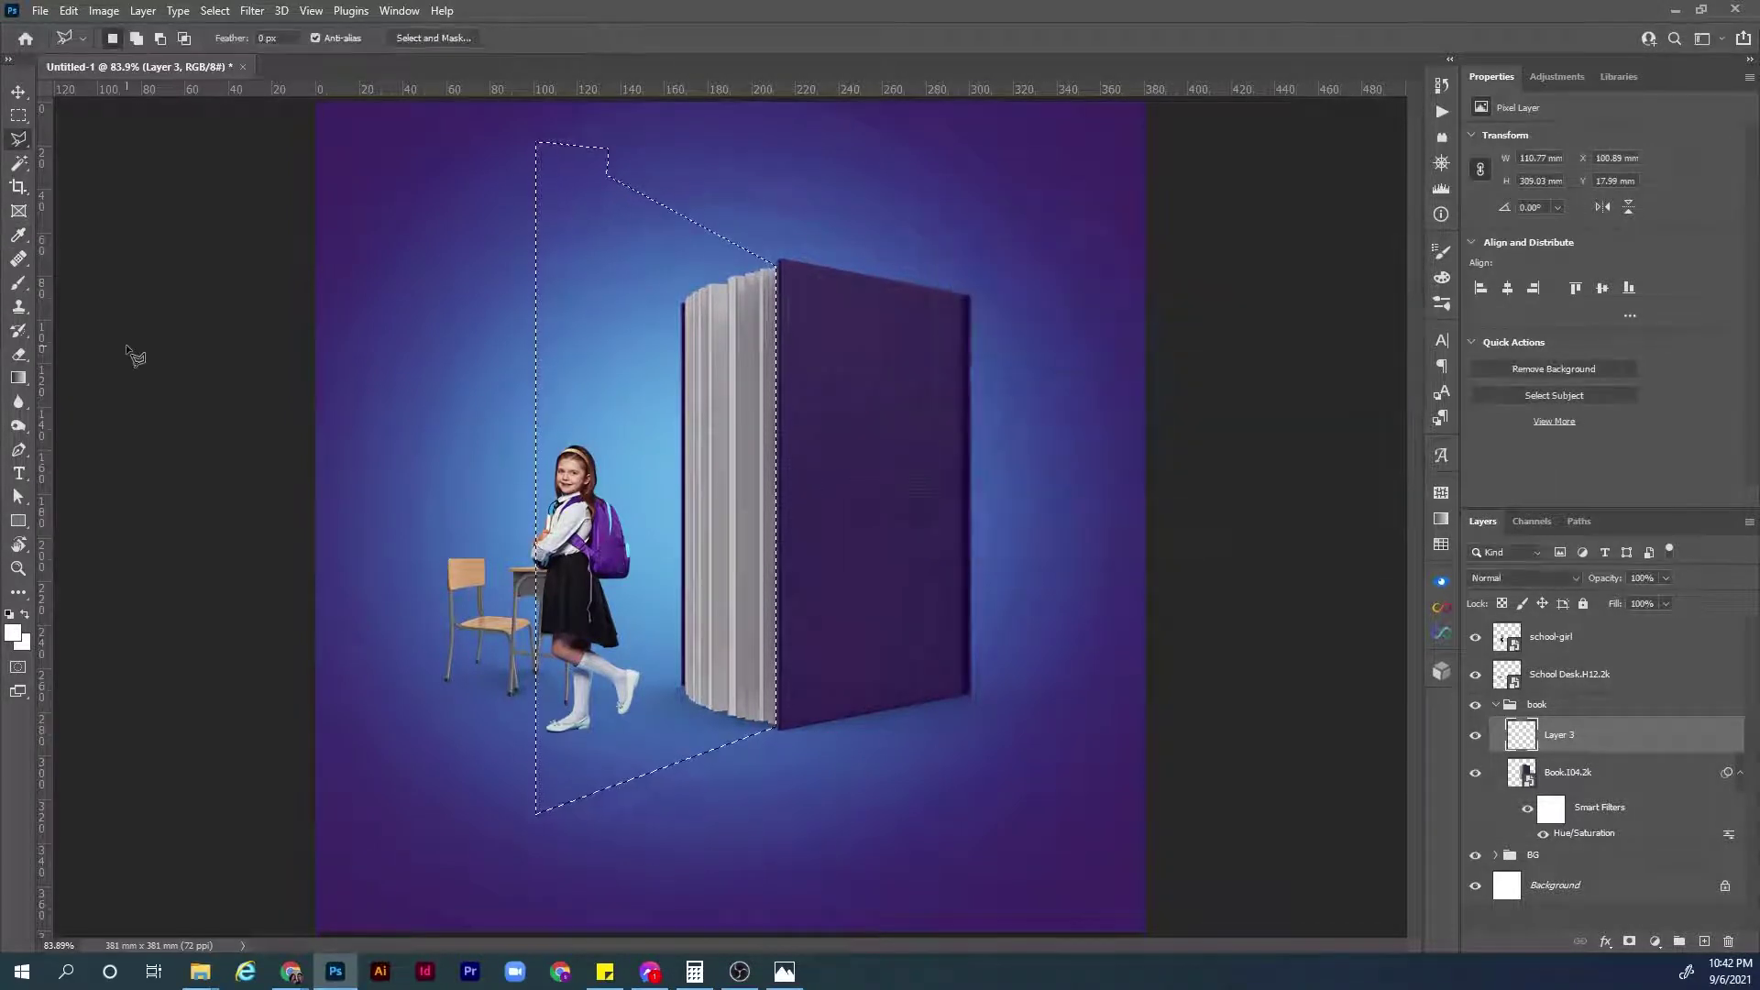
key("alt+BackSpace")
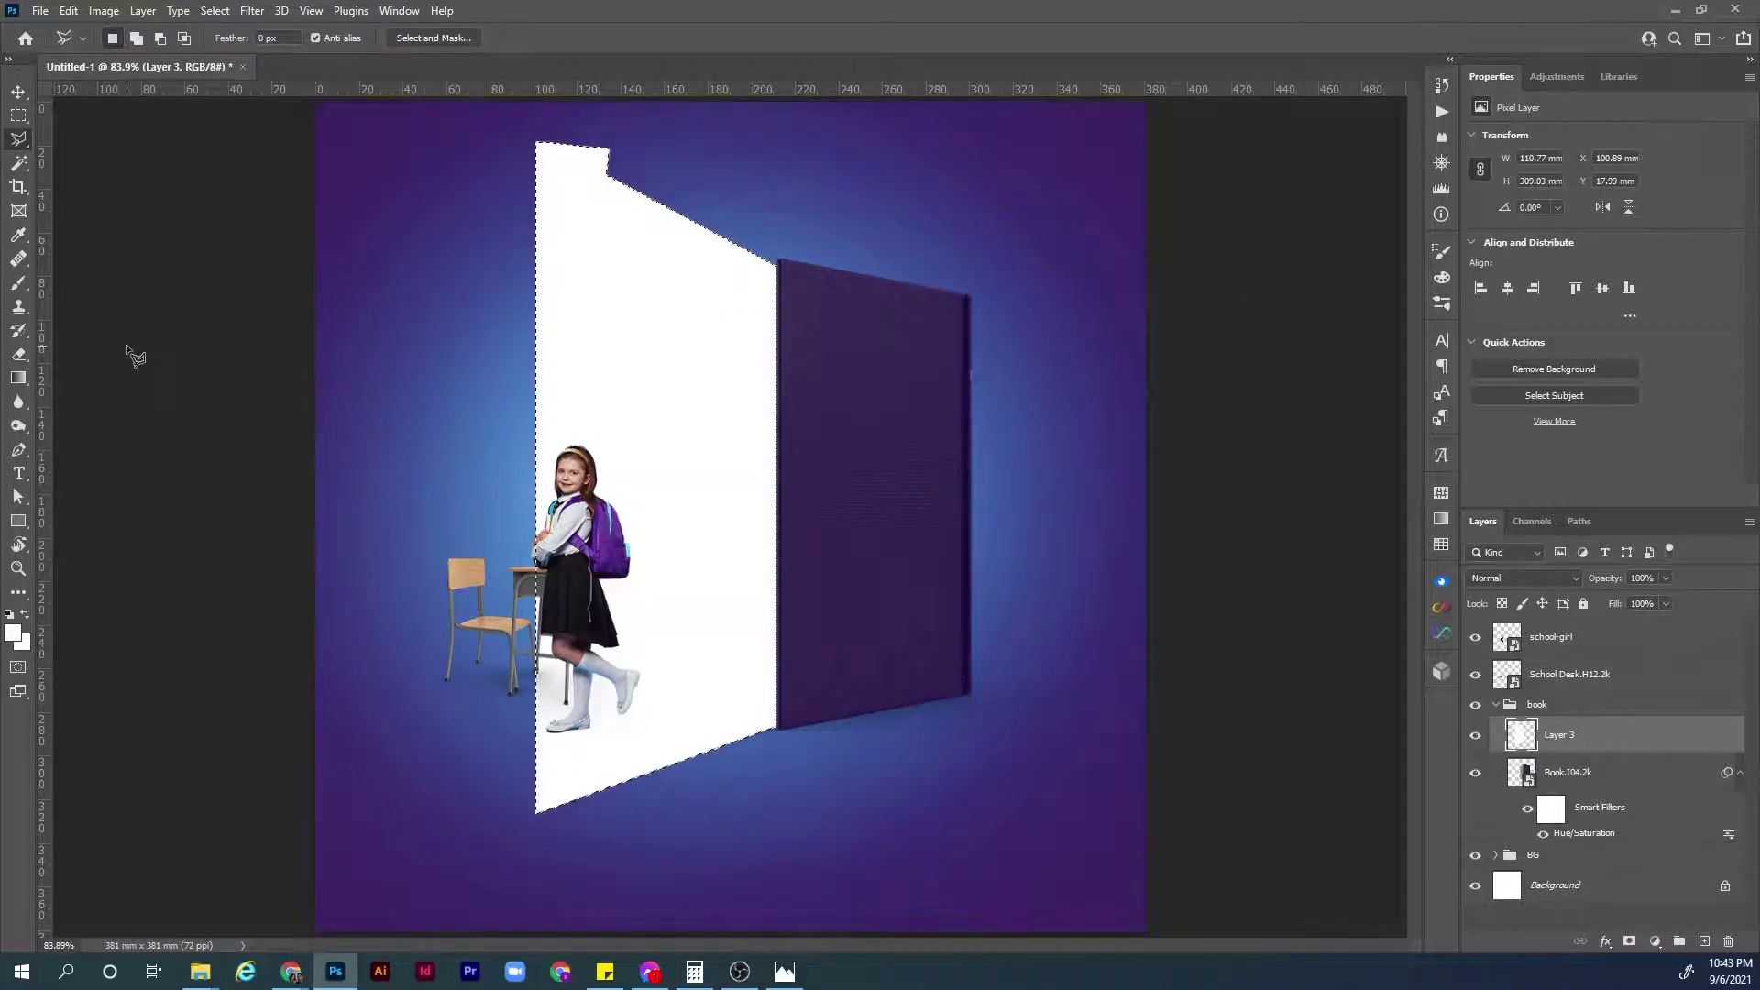
key("z")
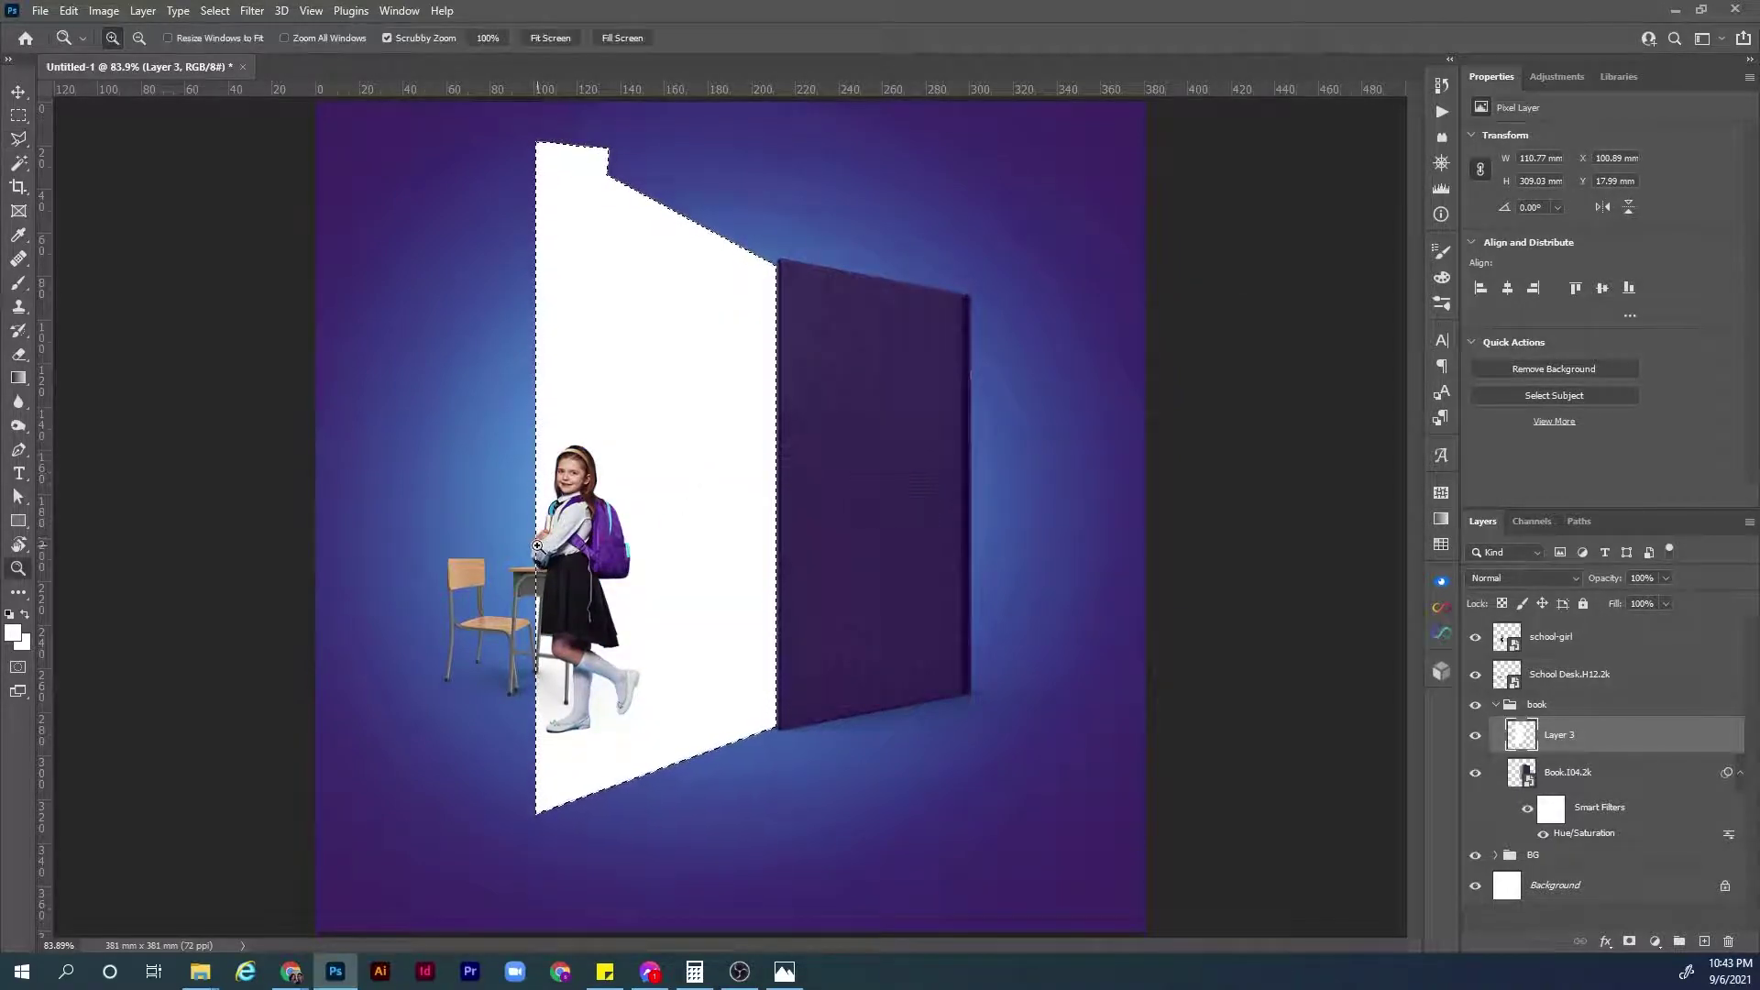
left_click_drag(543, 542, 612, 548)
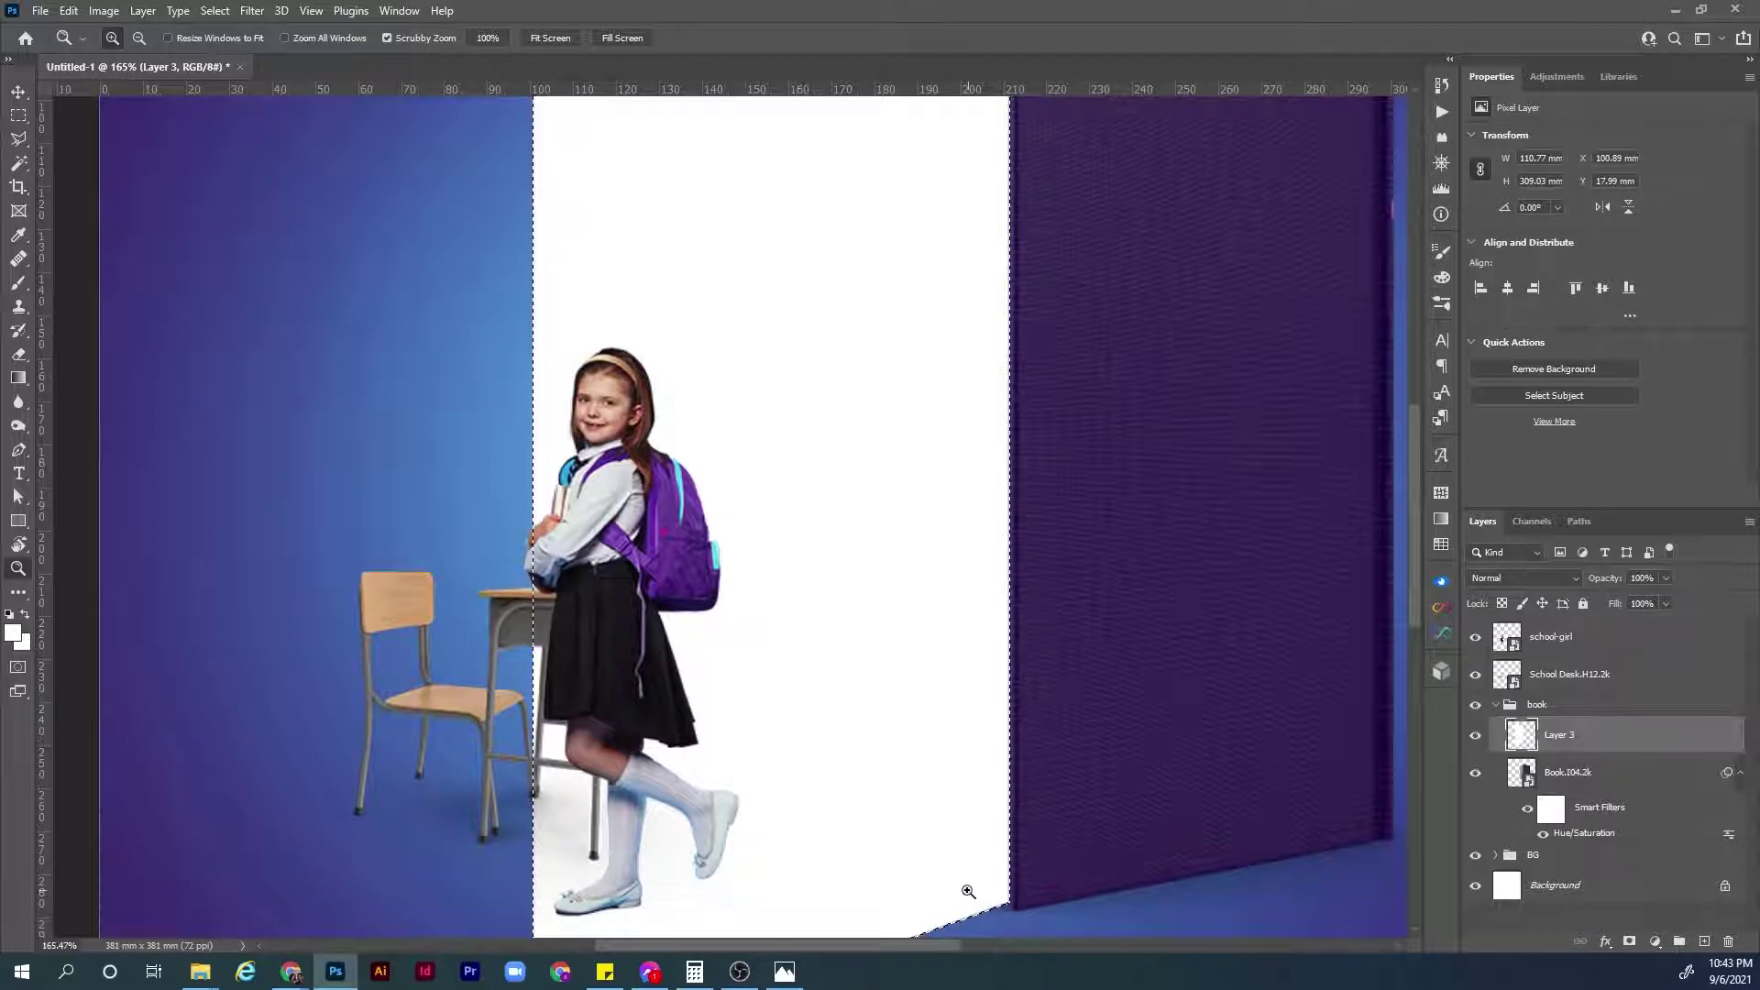
key("ctrl+d")
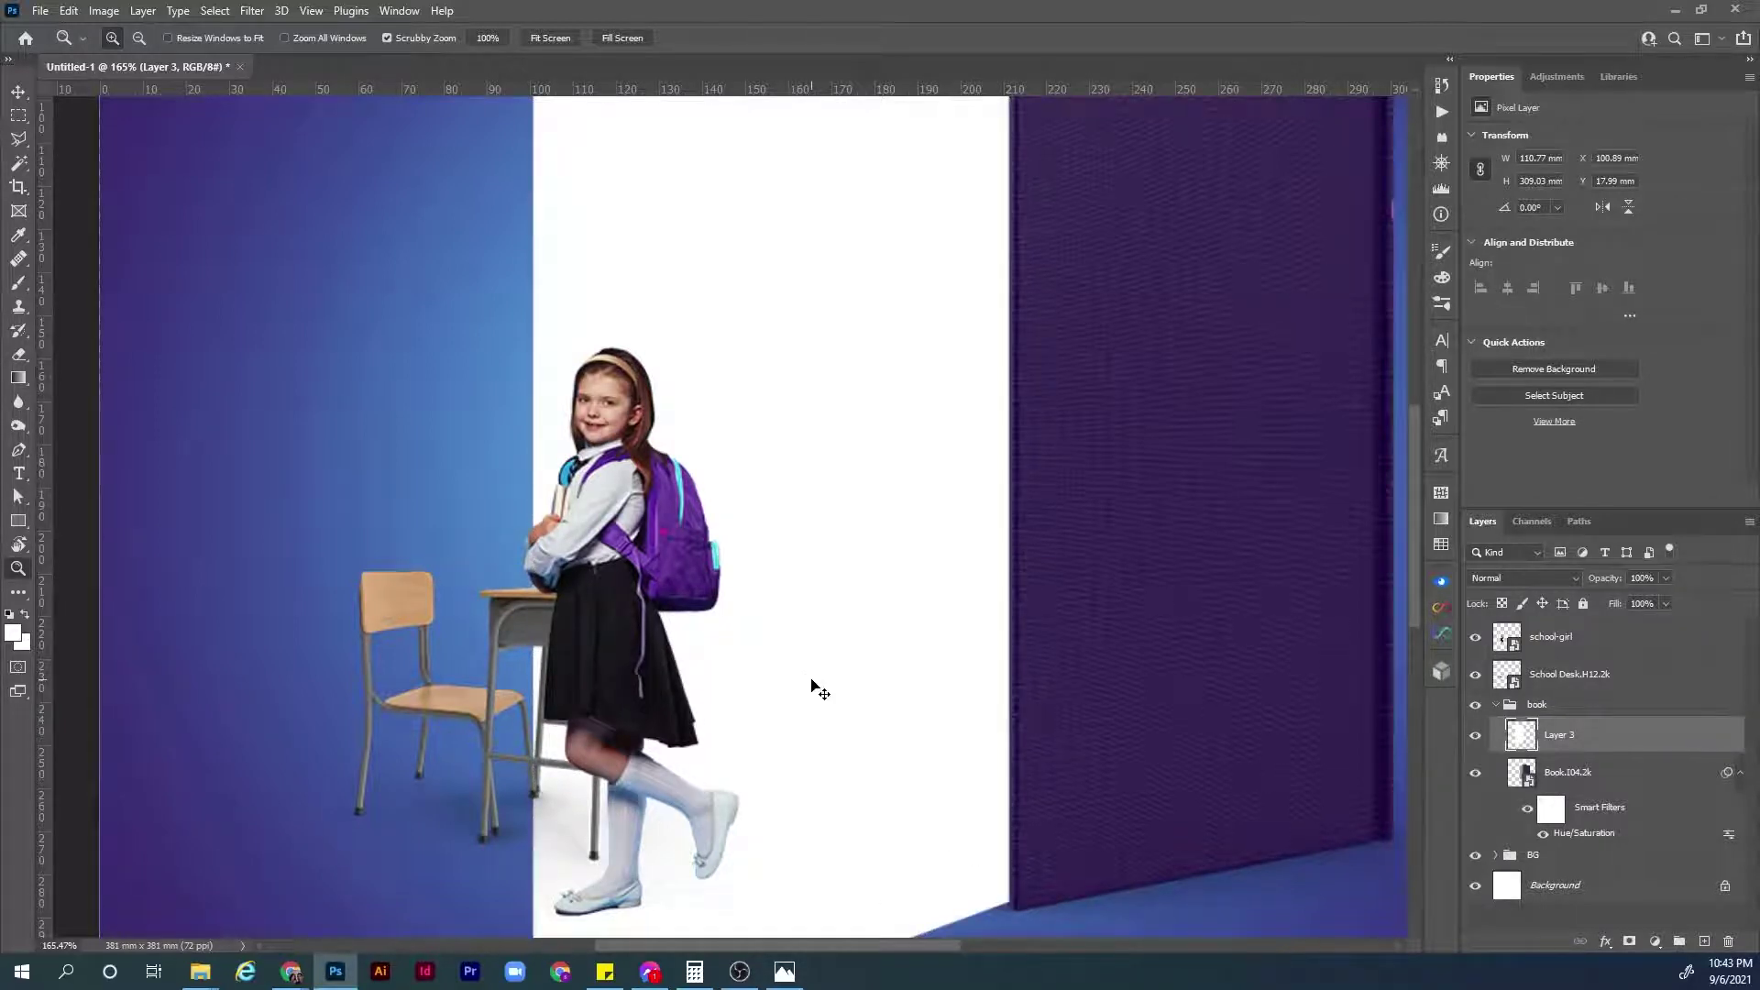
key("ctrl+0")
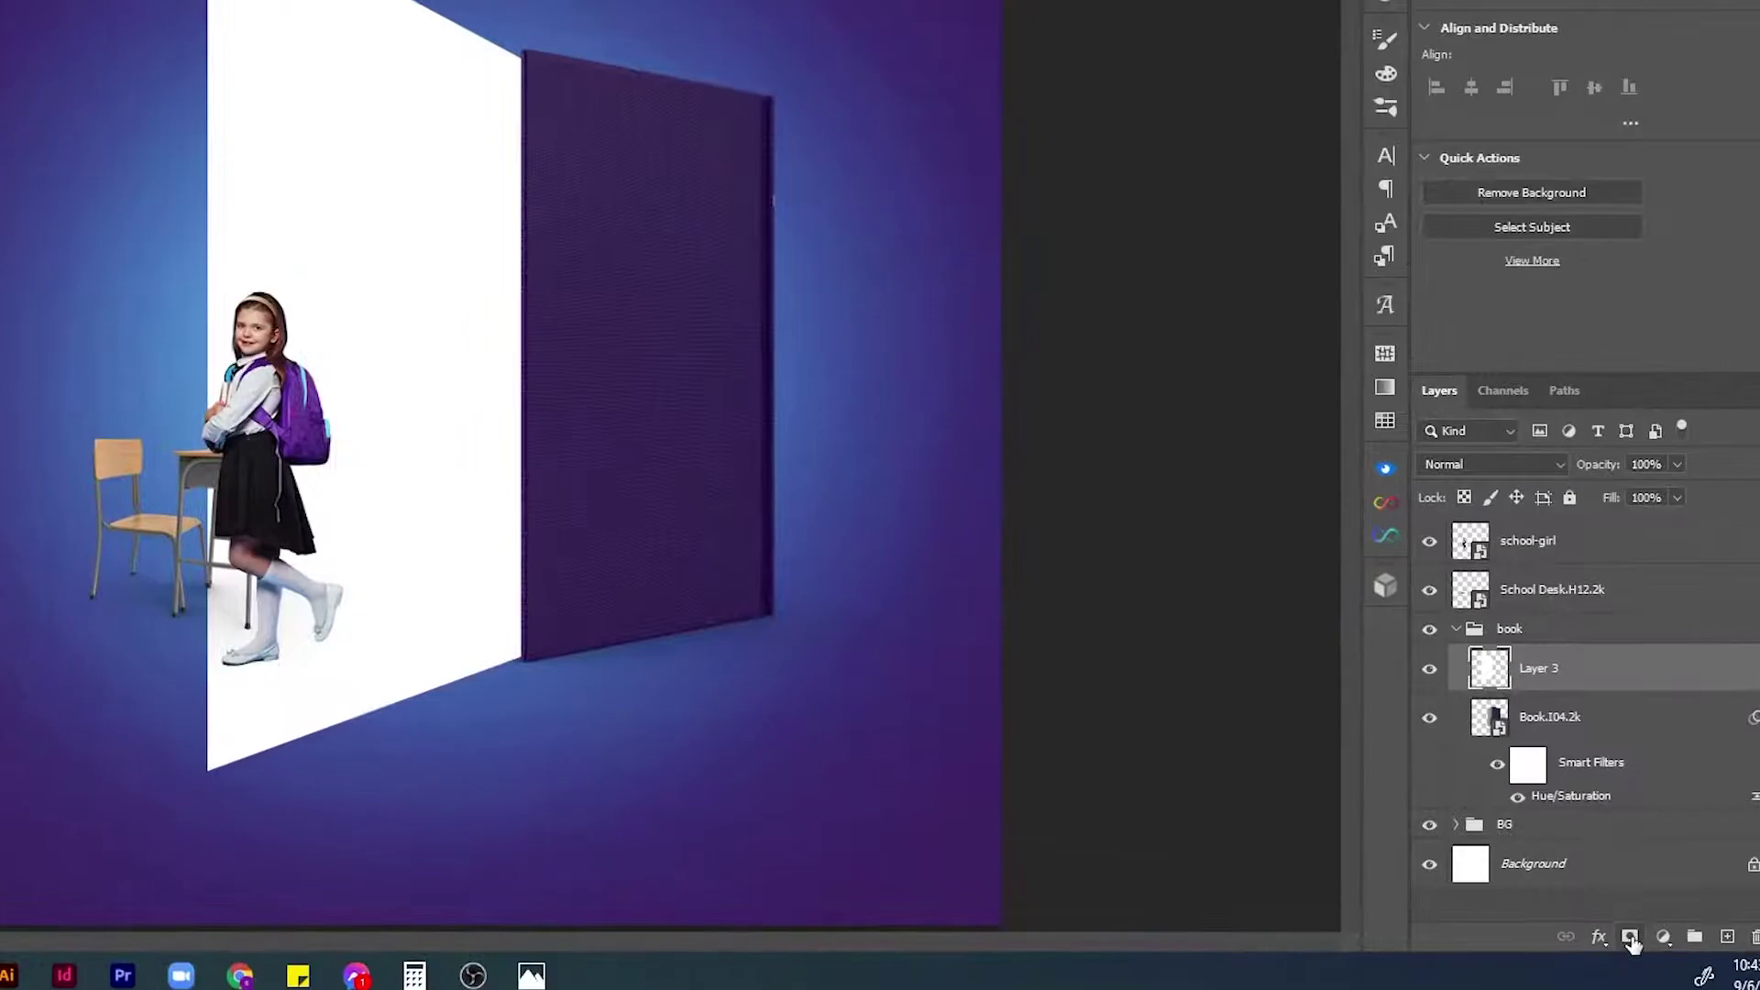
Add a layer mask to the white beam and fade it out away from the cover with a horizontal Black, White gradient.
left_click(1630, 938)
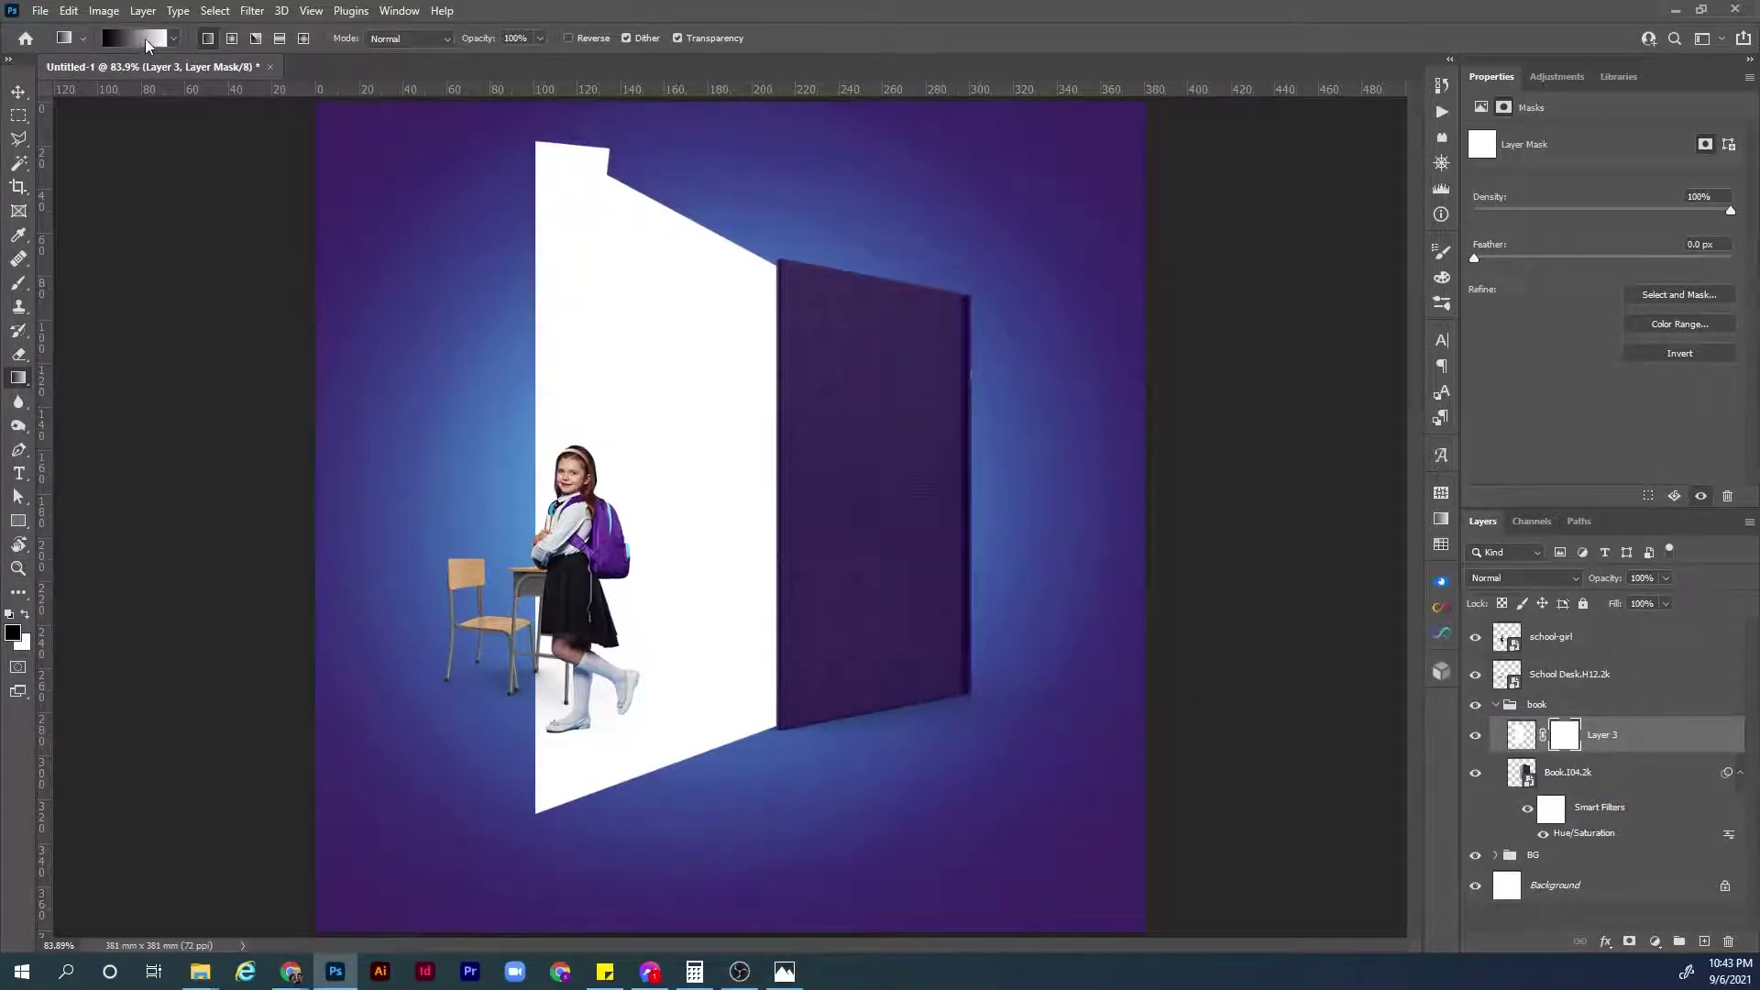
left_click(140, 42)
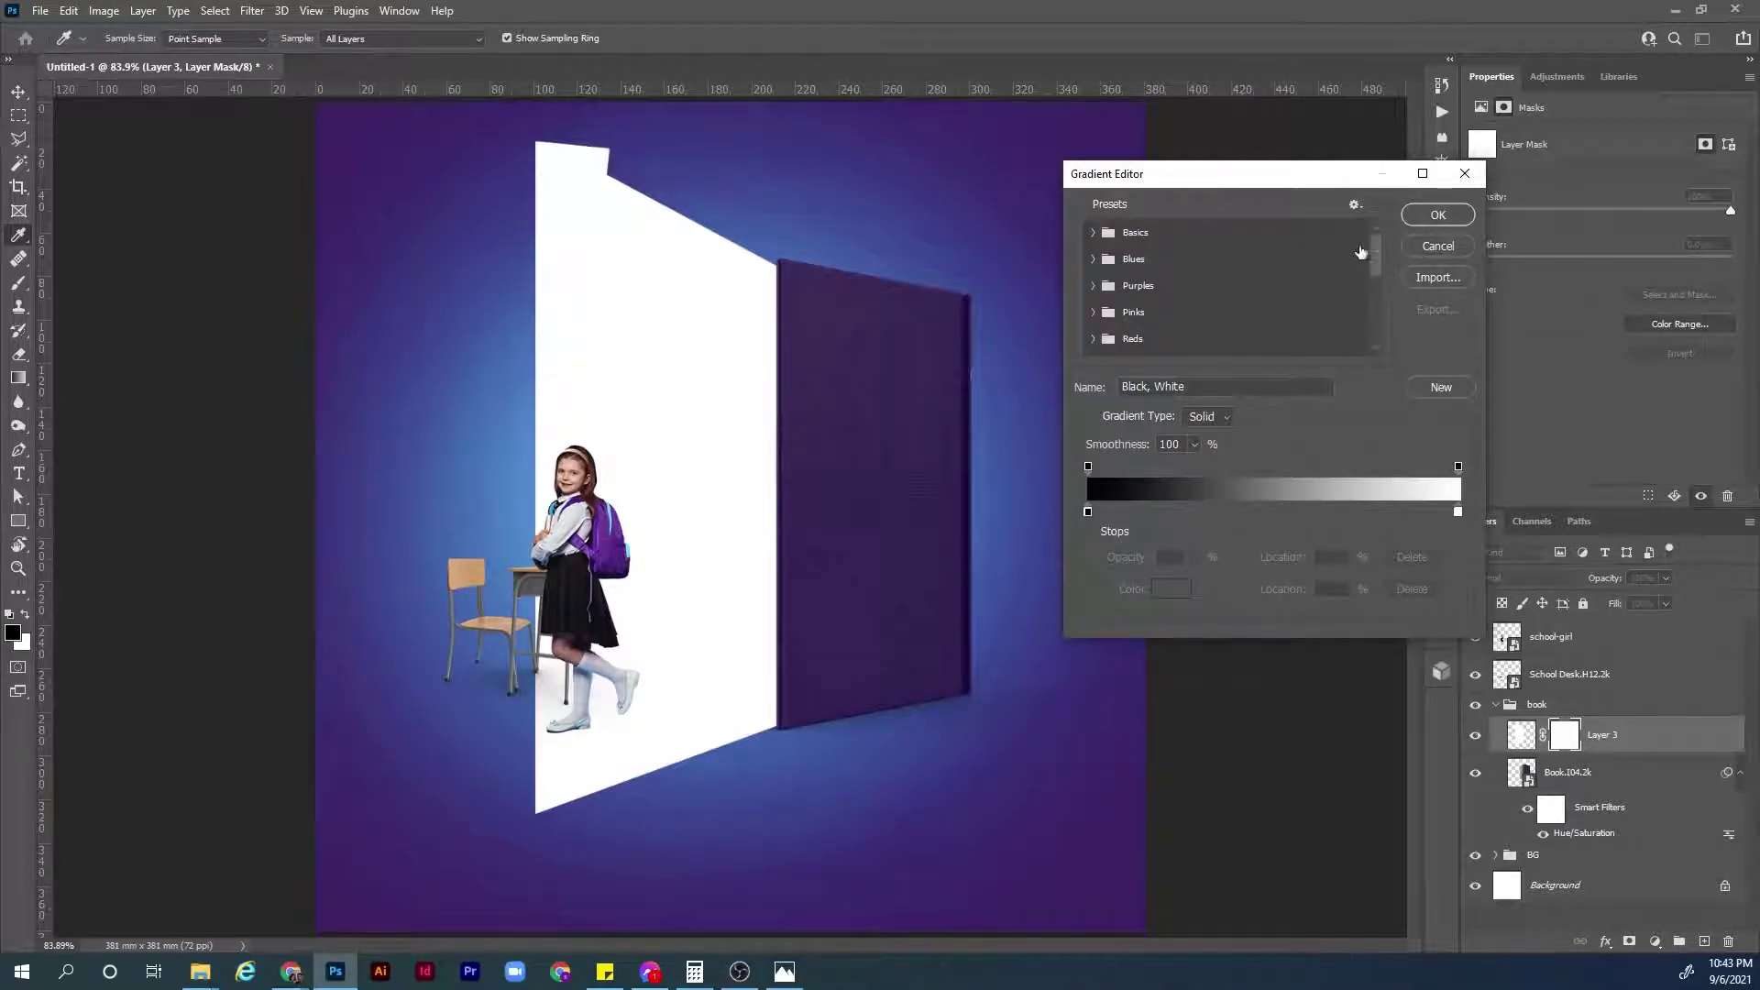
left_click(1467, 174)
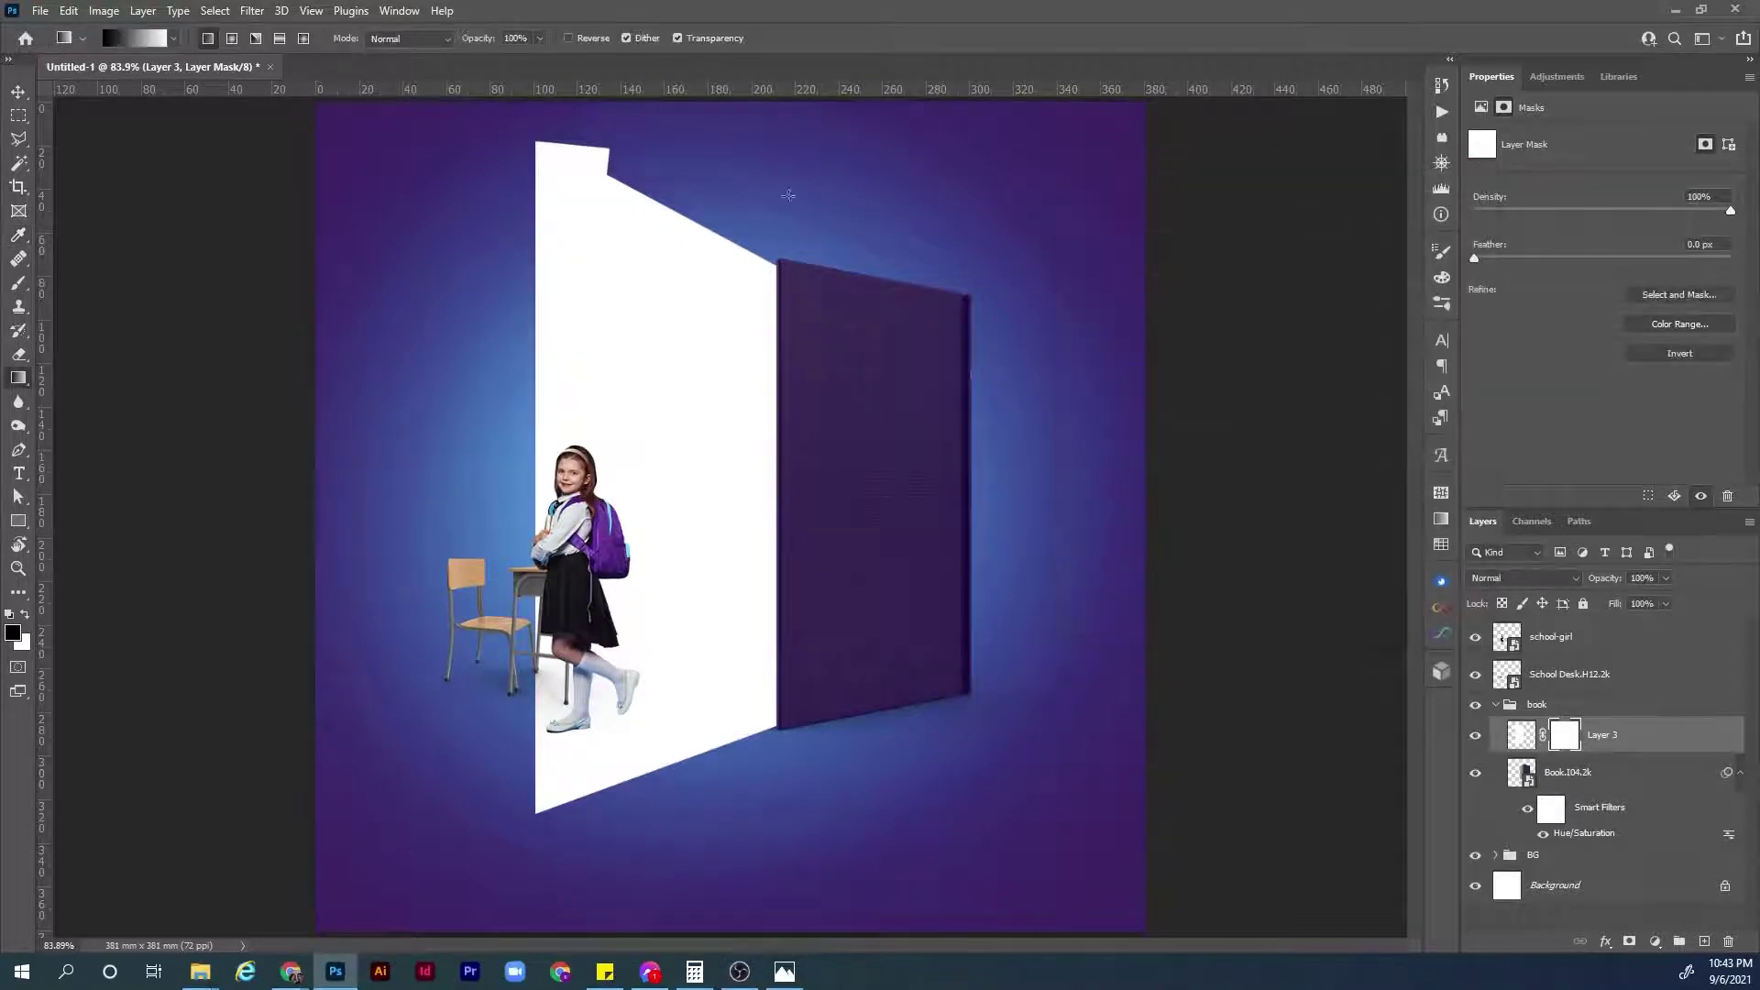
left_click(158, 41)
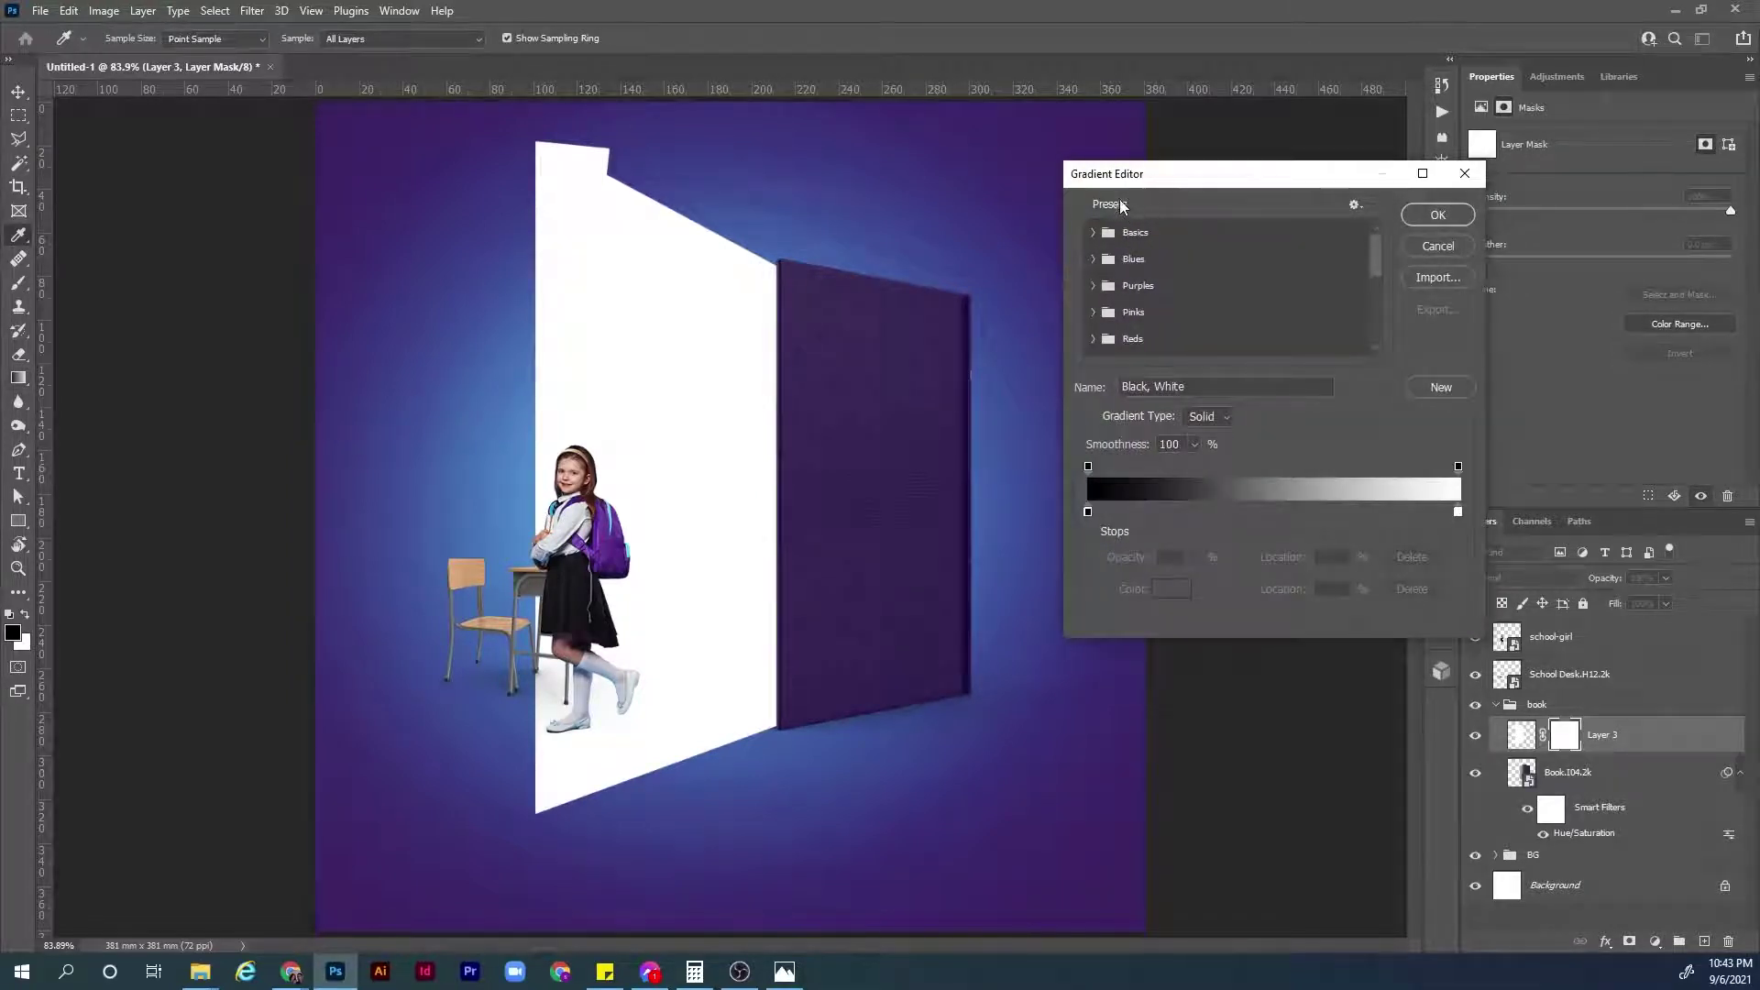
left_click(1096, 235)
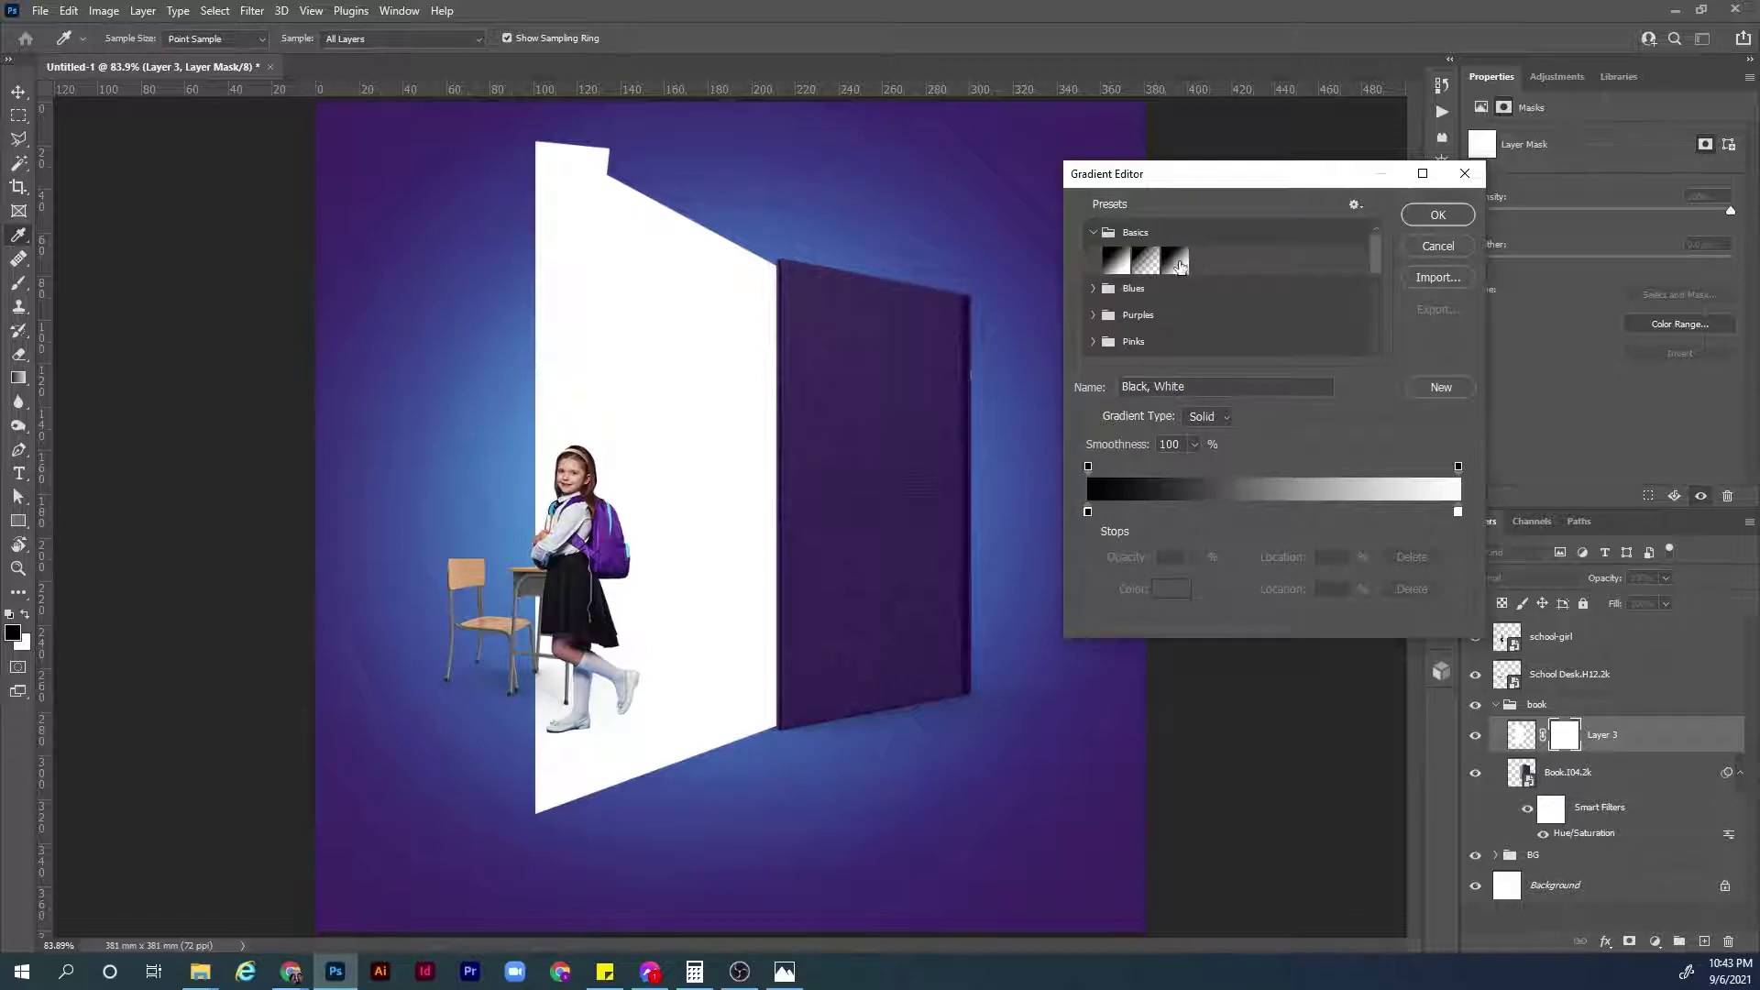
left_click(1180, 264)
left_click(1439, 216)
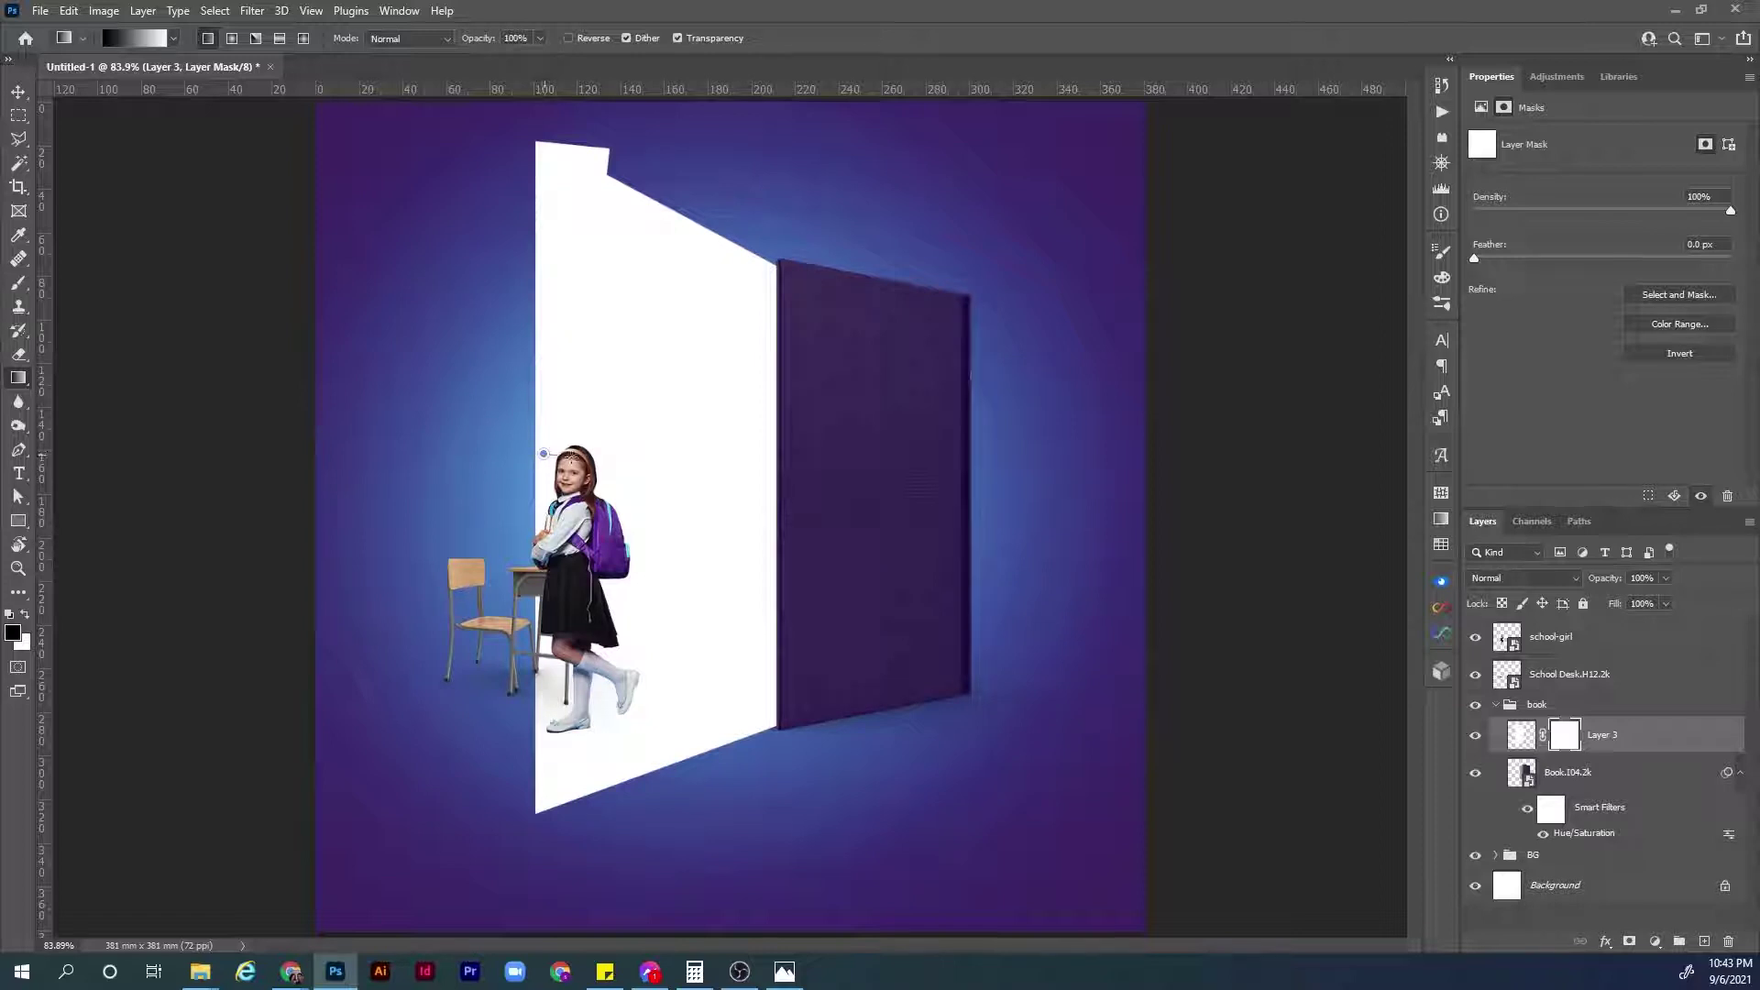
left_click_drag(543, 454, 789, 461)
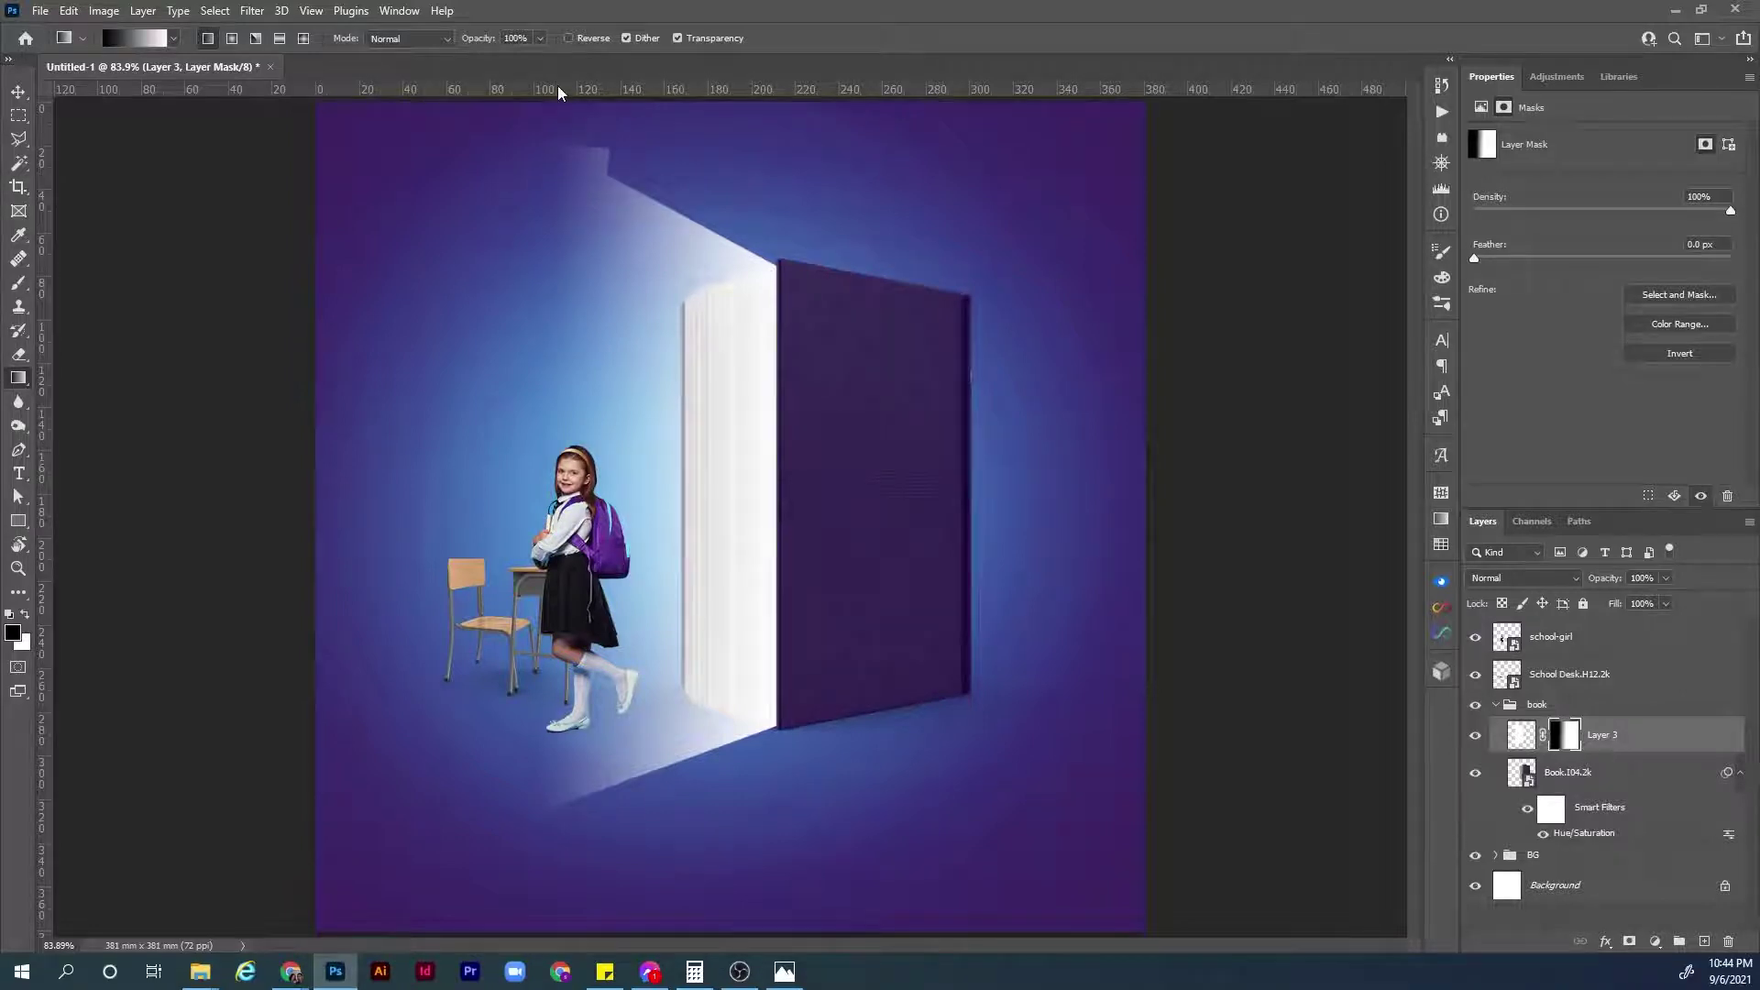
Paint black on the beam's mask with a 250 px soft brush to hide the leftover notch at its upper far corner.
key("b")
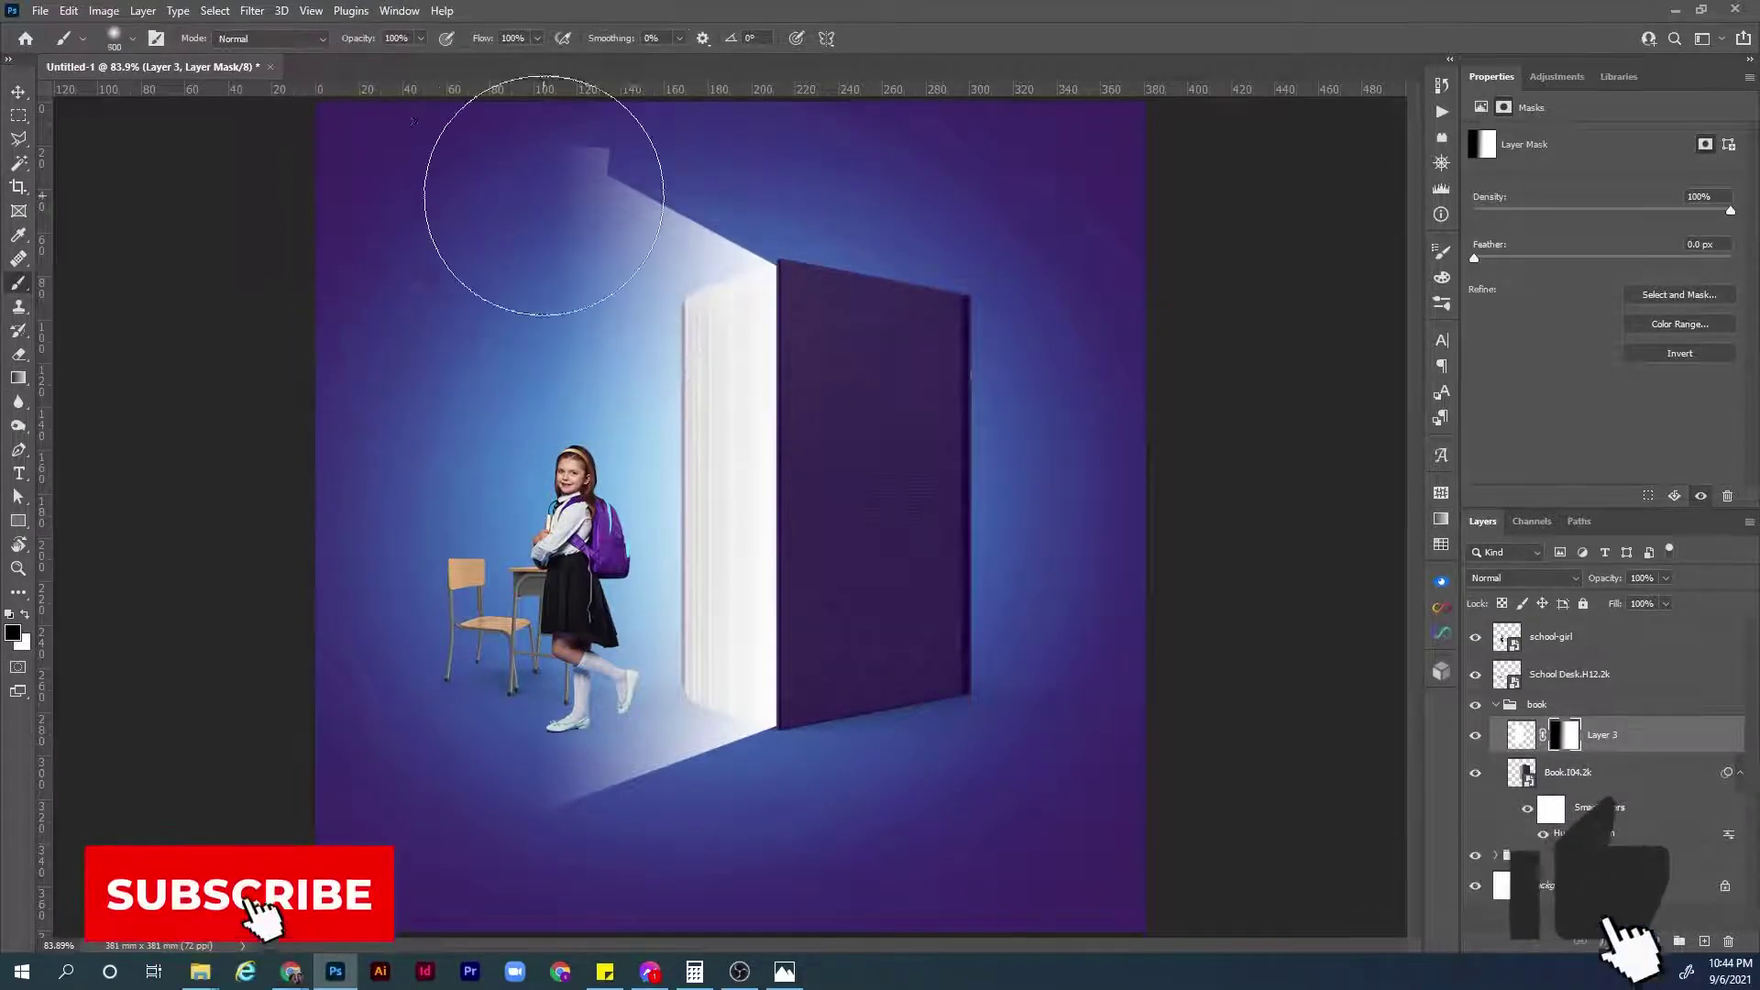
key("bracketleft")
key("bracketleft")
key("bracketleft")
key("bracketleft")
key("bracketleft")
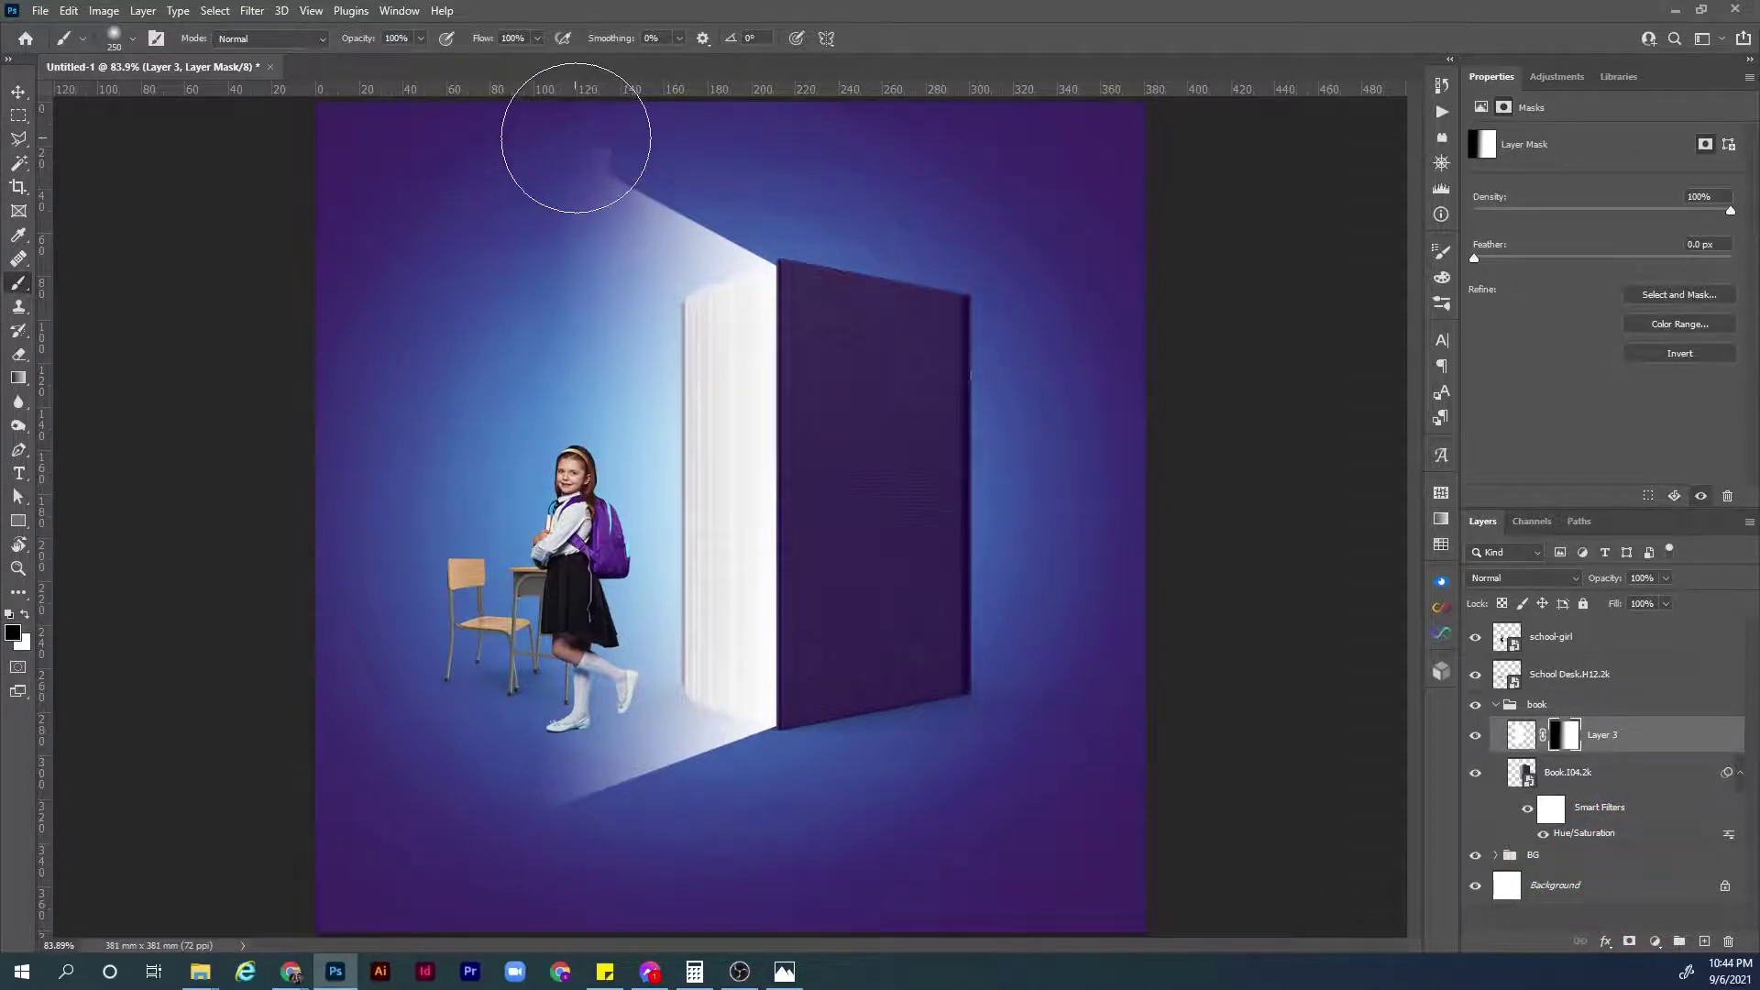
left_click_drag(575, 137, 504, 174)
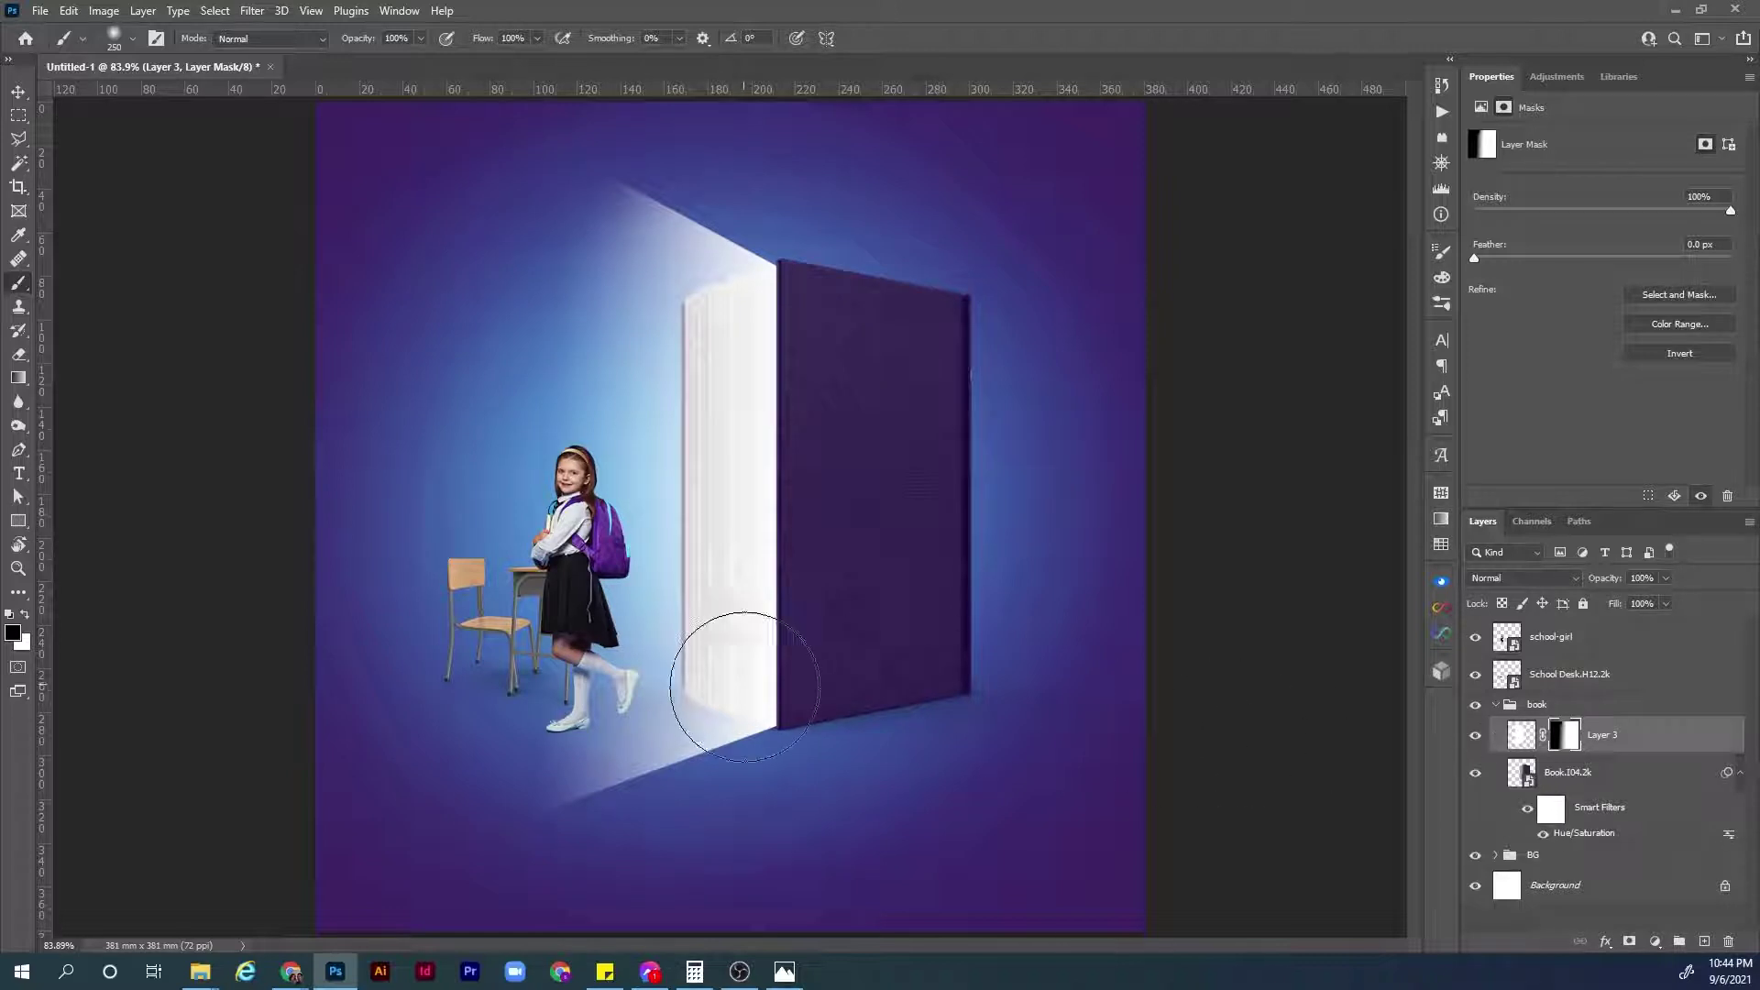
Set the blend mode of the white beam layer to Overlay.
left_click(1522, 739)
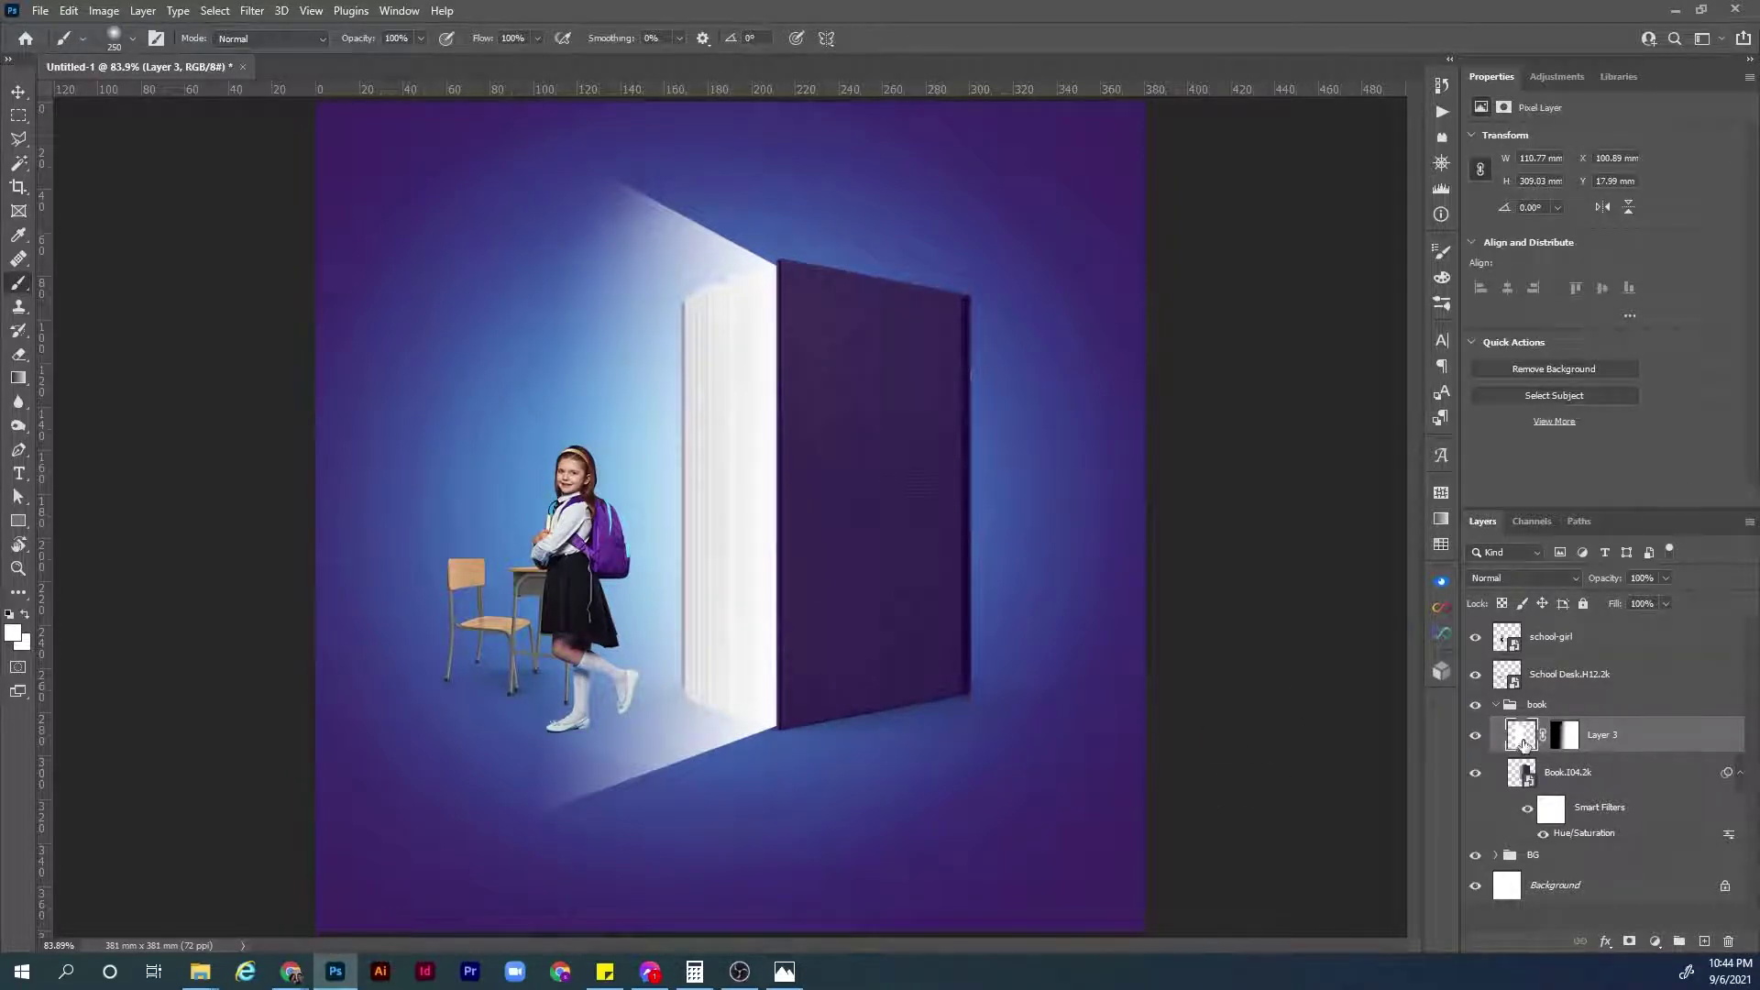
left_click(1540, 578)
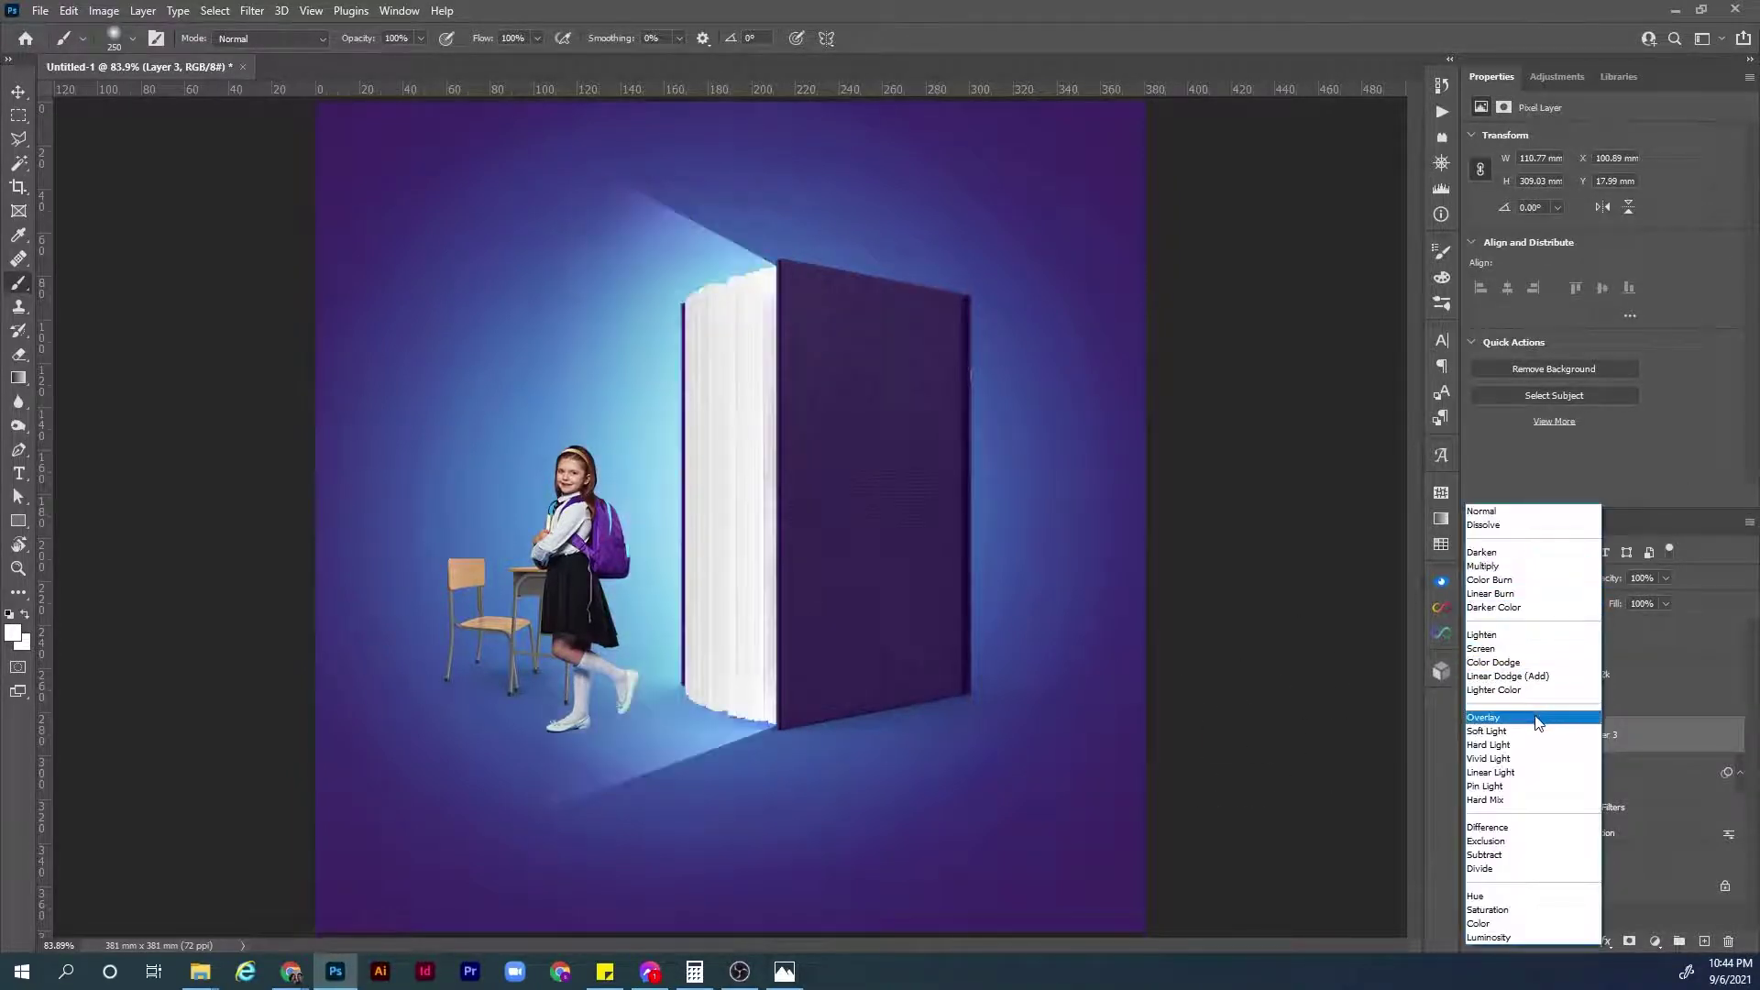
left_click(1539, 718)
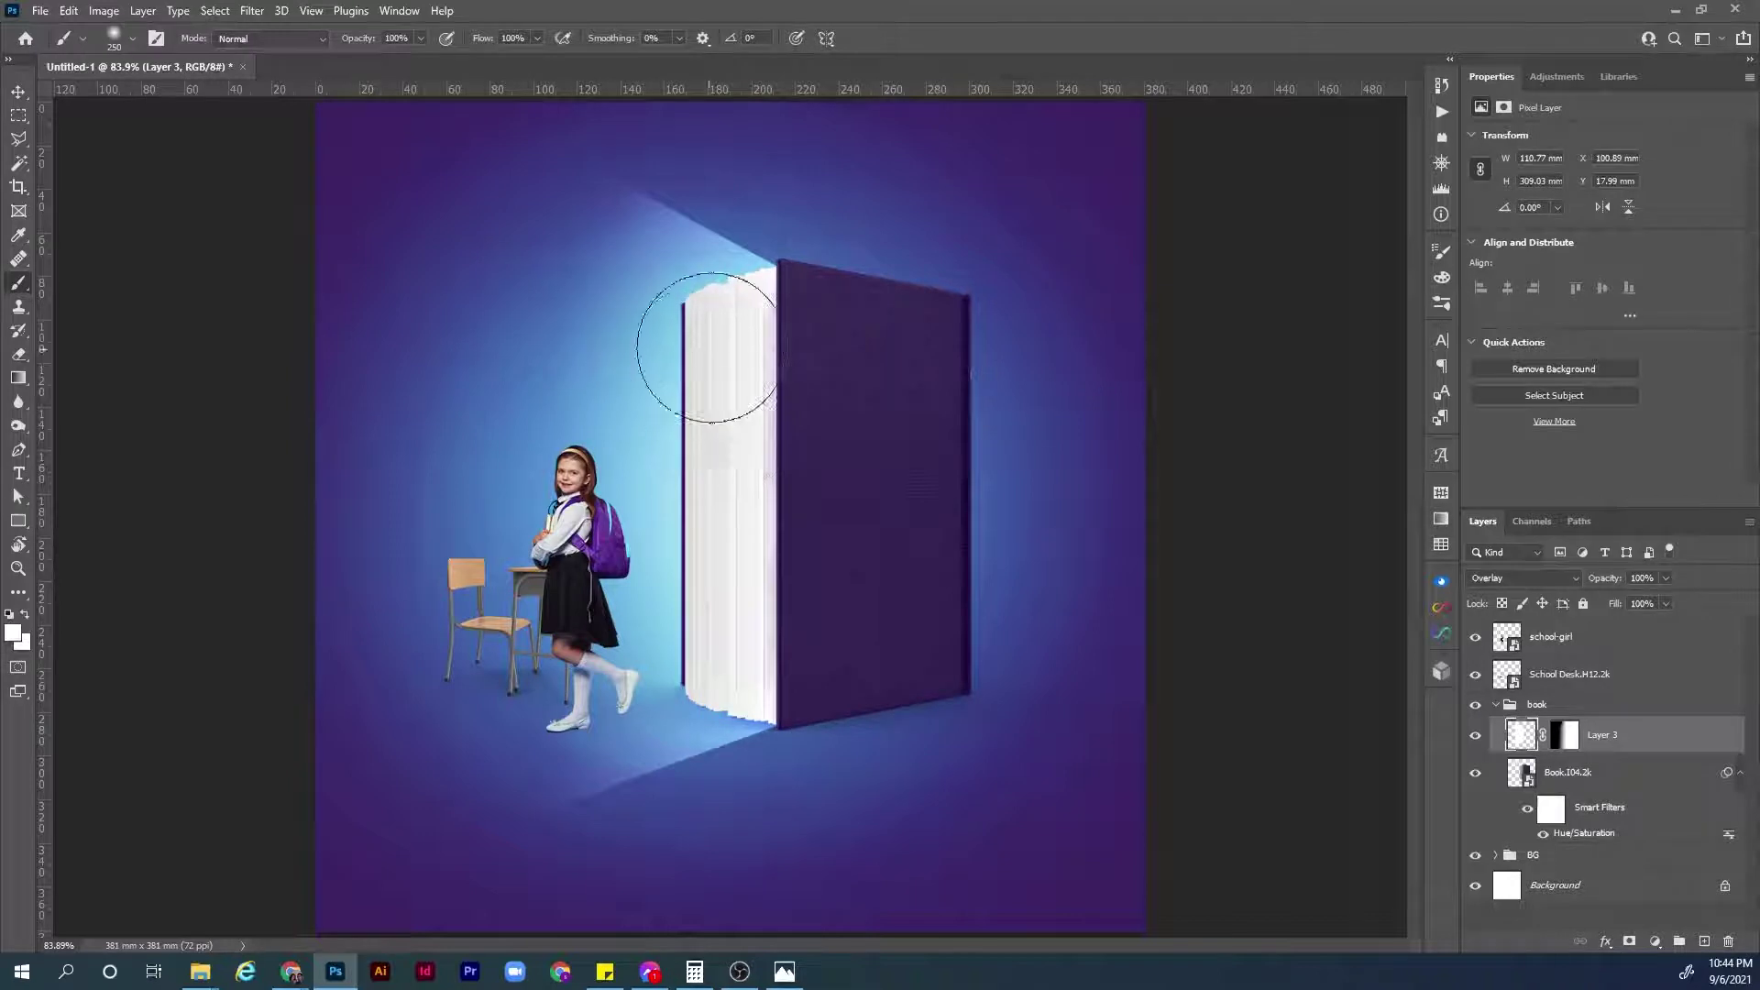
Soften the beam layer's edges with a Gaussian Blur of 3.5 pixels radius.
left_click(253, 13)
mouse_move(385, 246)
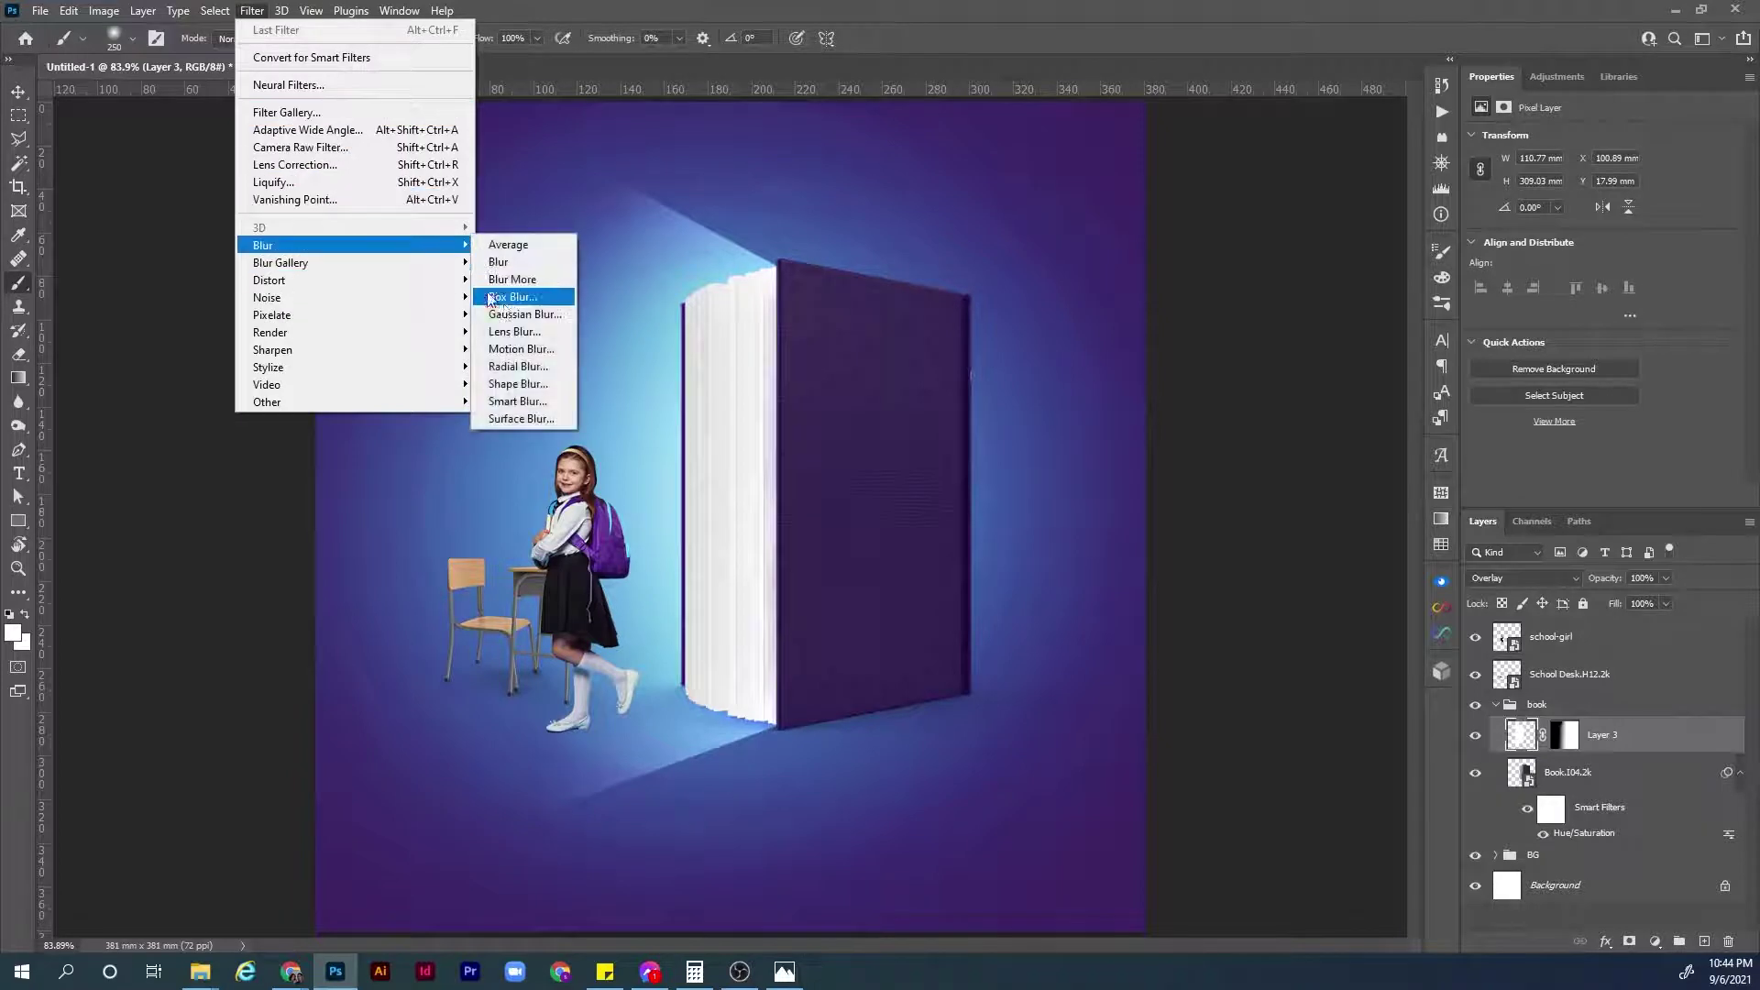
left_click(516, 315)
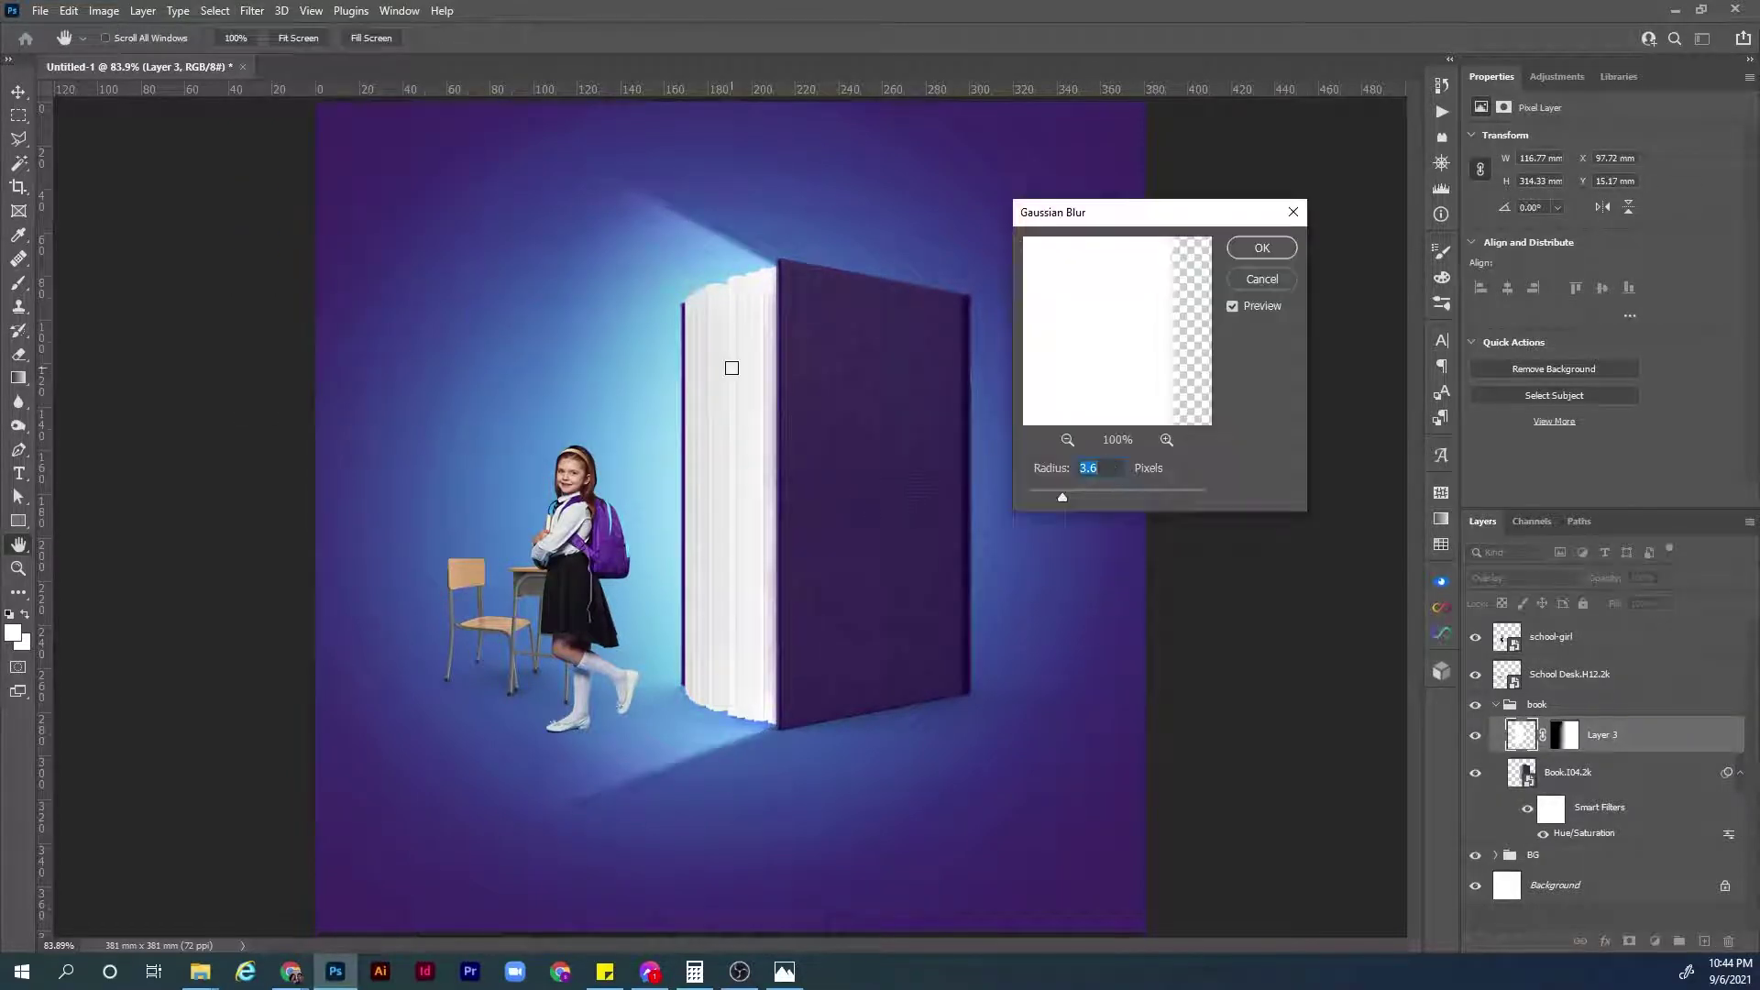
type("3.5")
key("Return")
key("b")
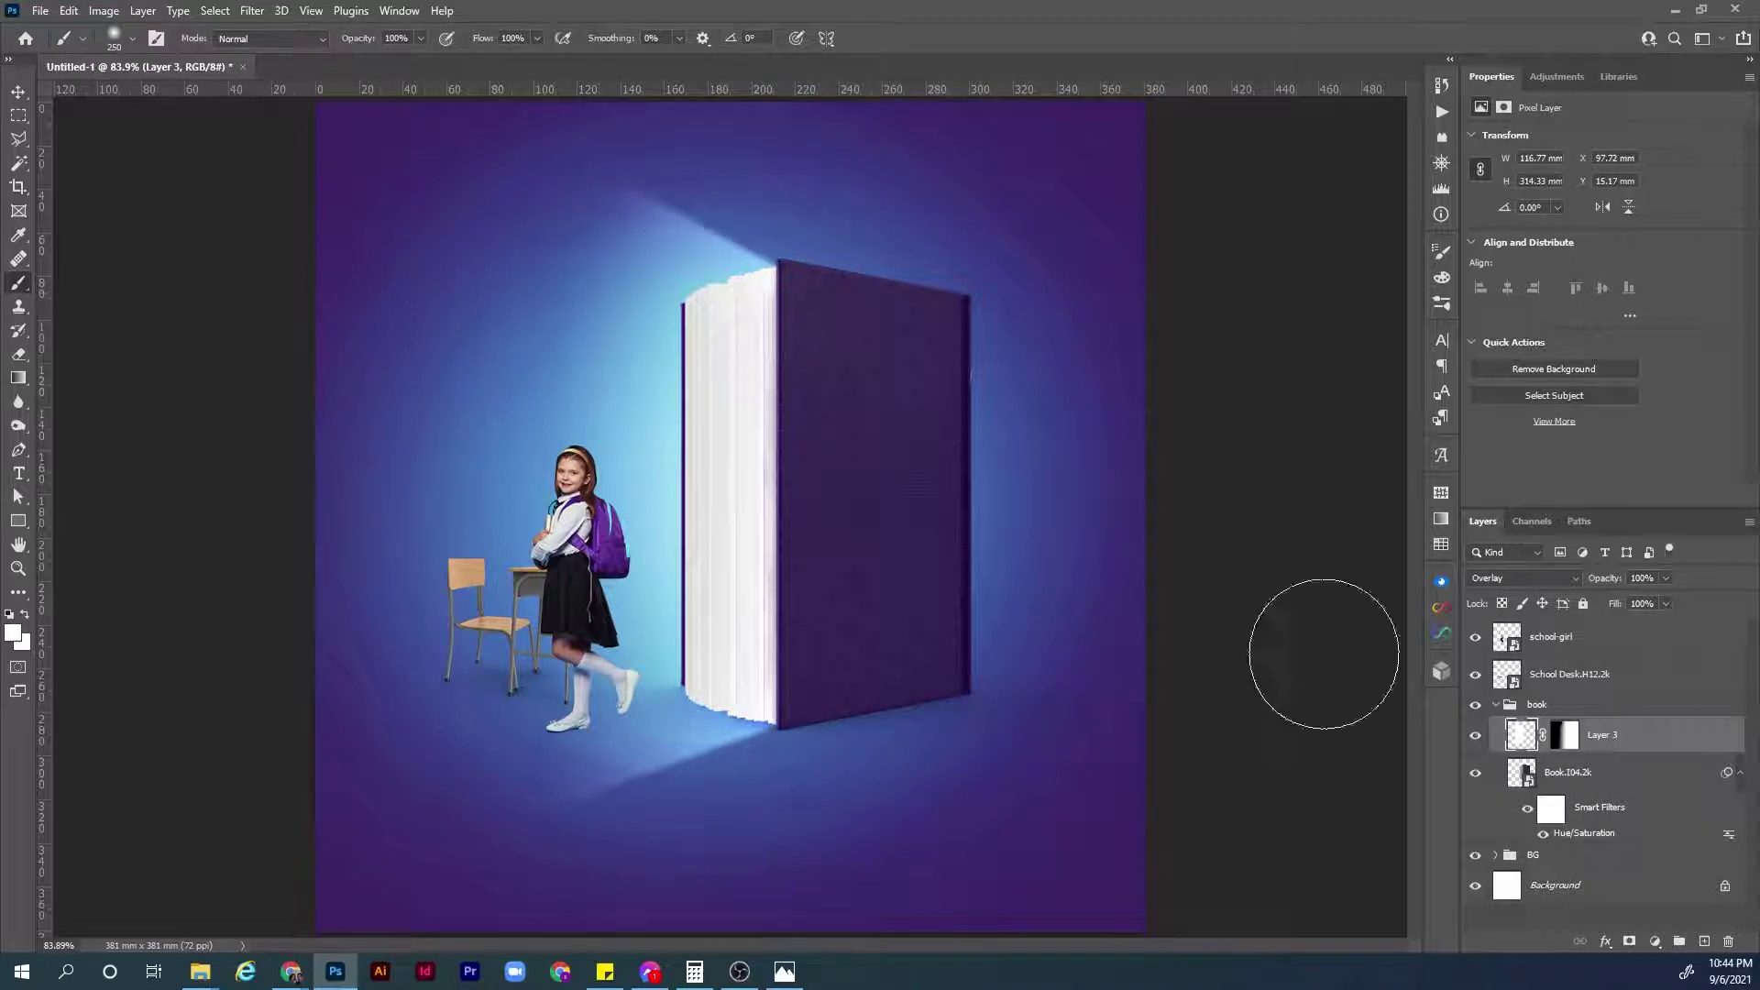
On another new layer, outline a second beam selection about 108 × 295 mm flaring leftward from the middle of the book's pages.
left_click(1703, 941)
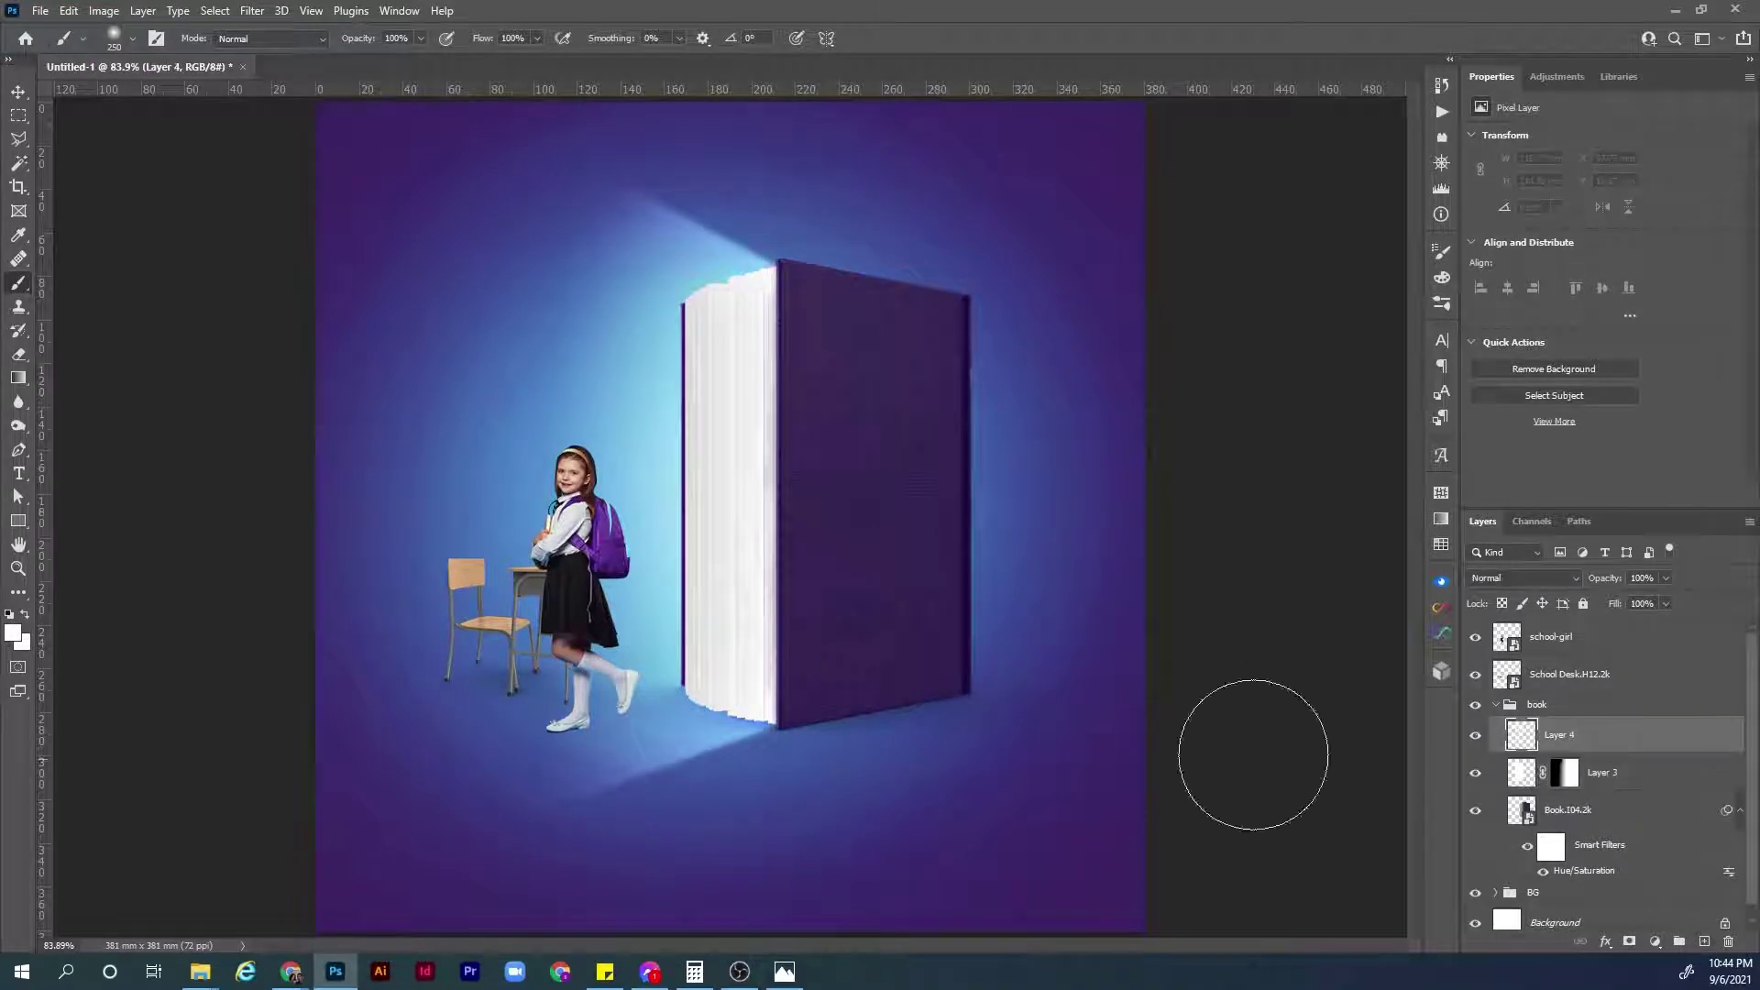
key("l")
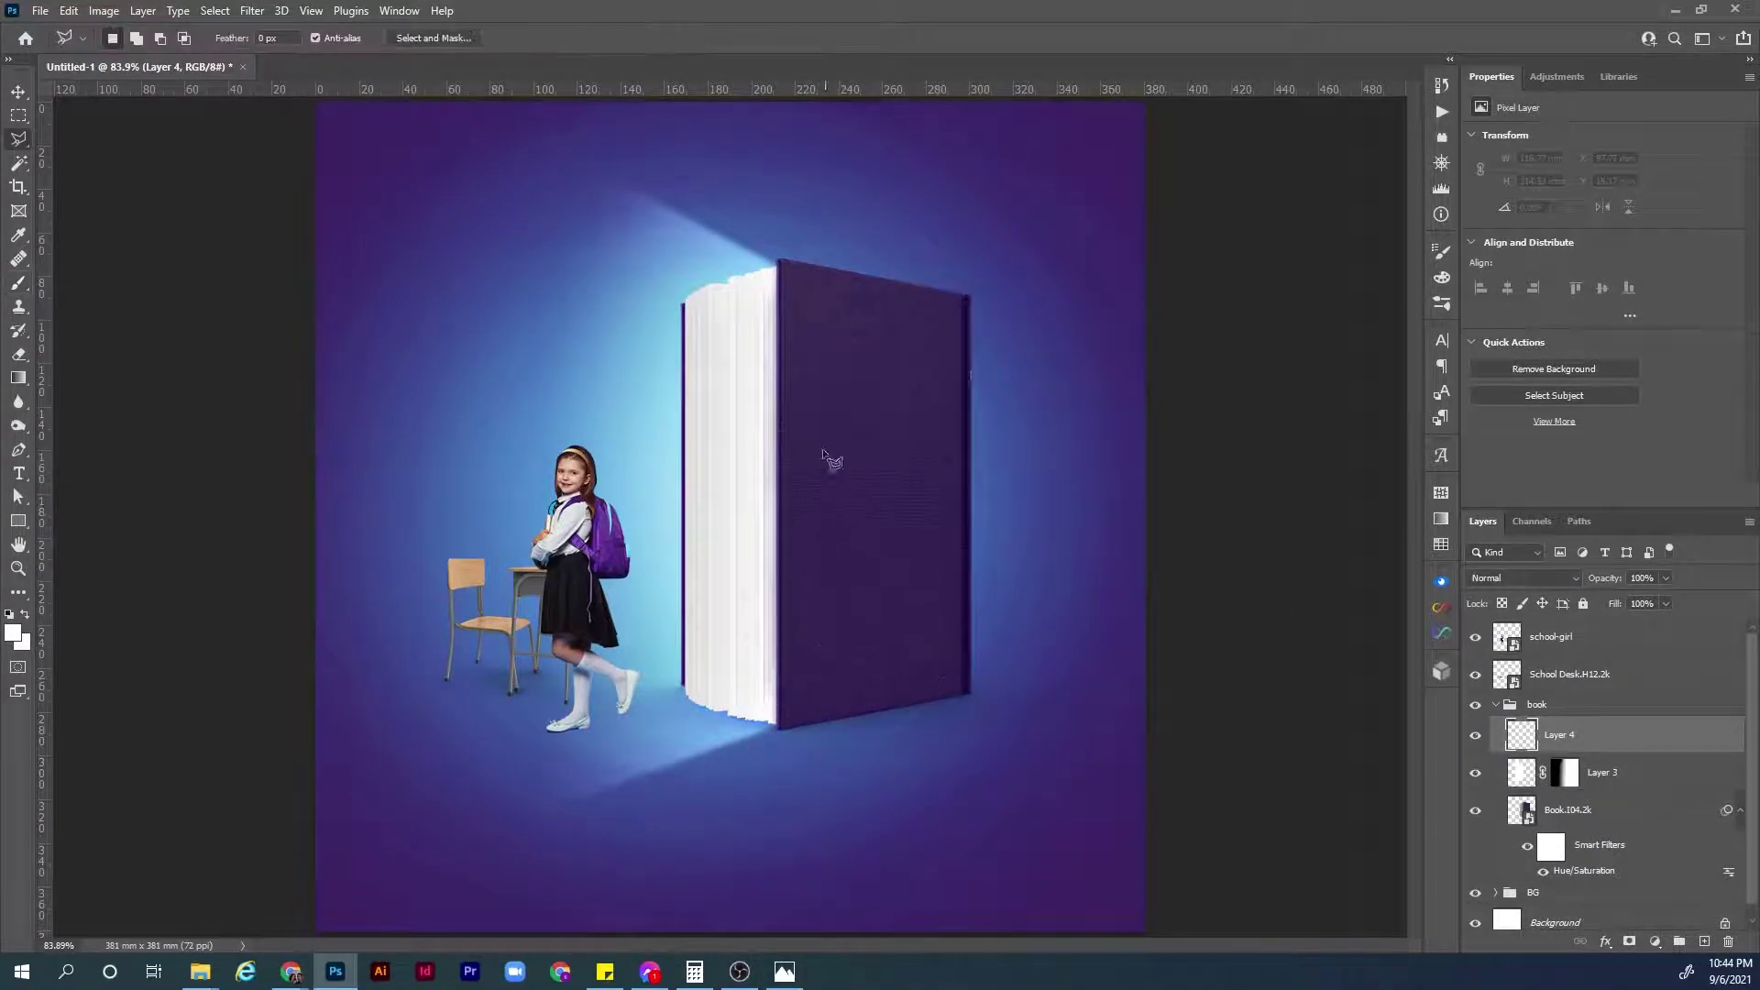
left_click(739, 275)
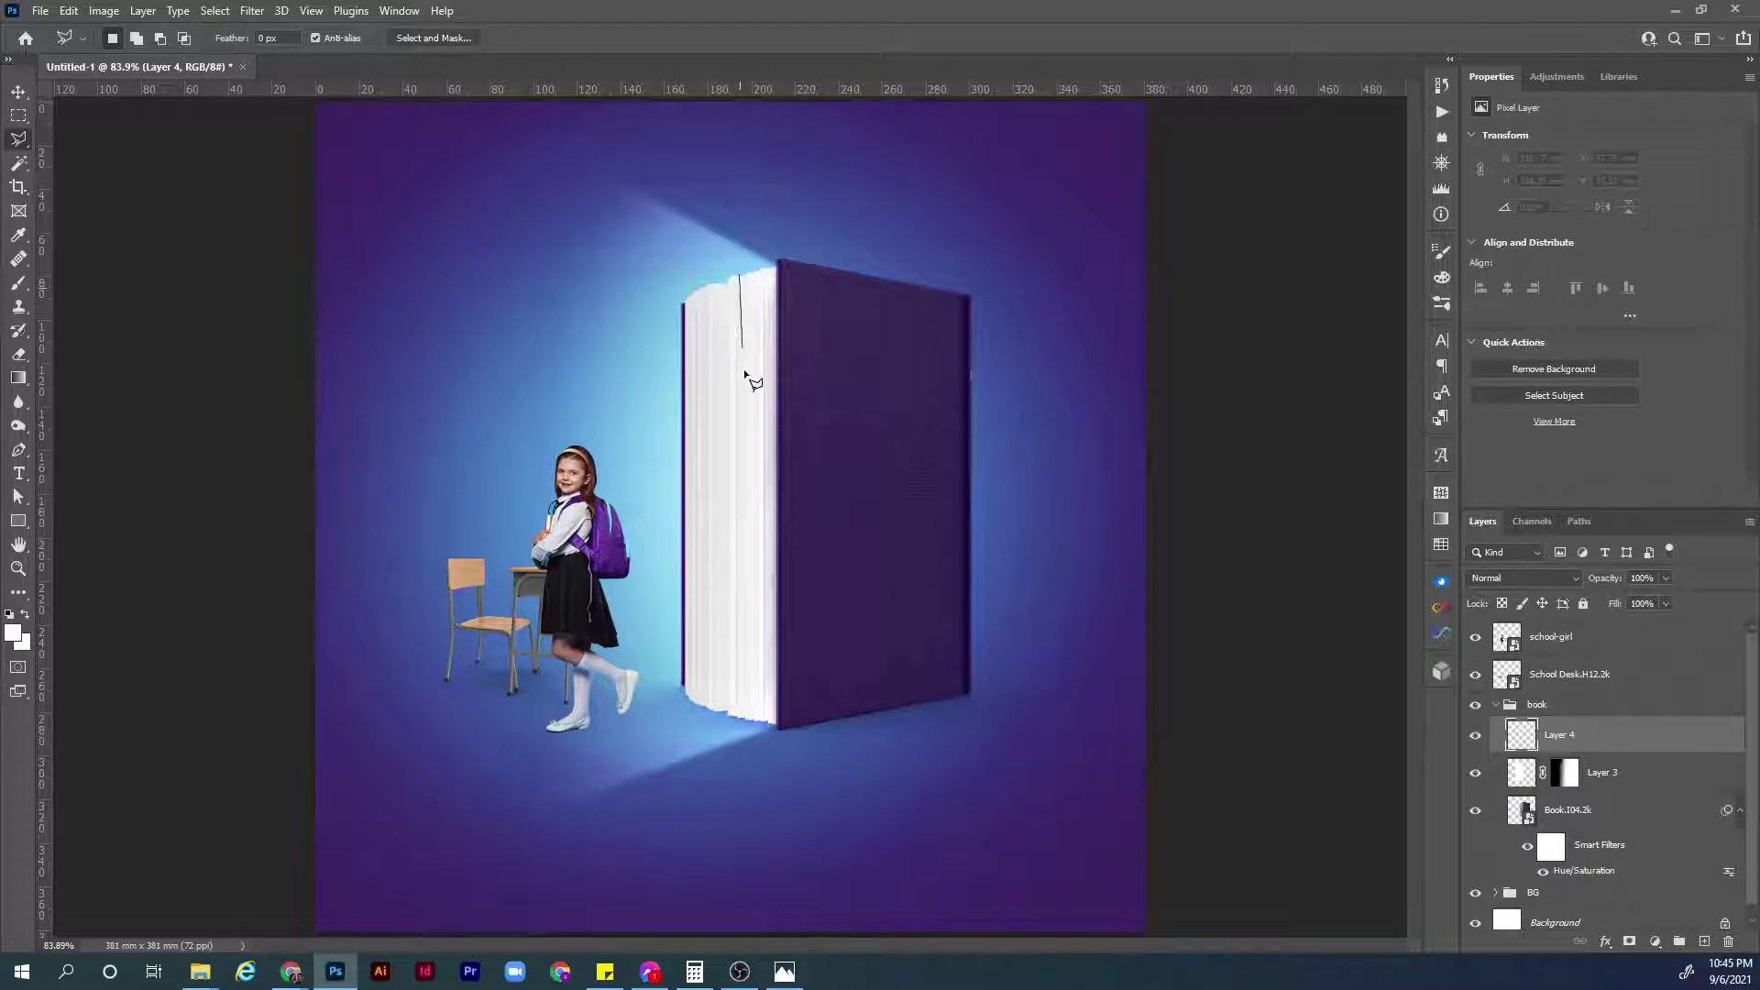
left_click(738, 721)
left_click(506, 790)
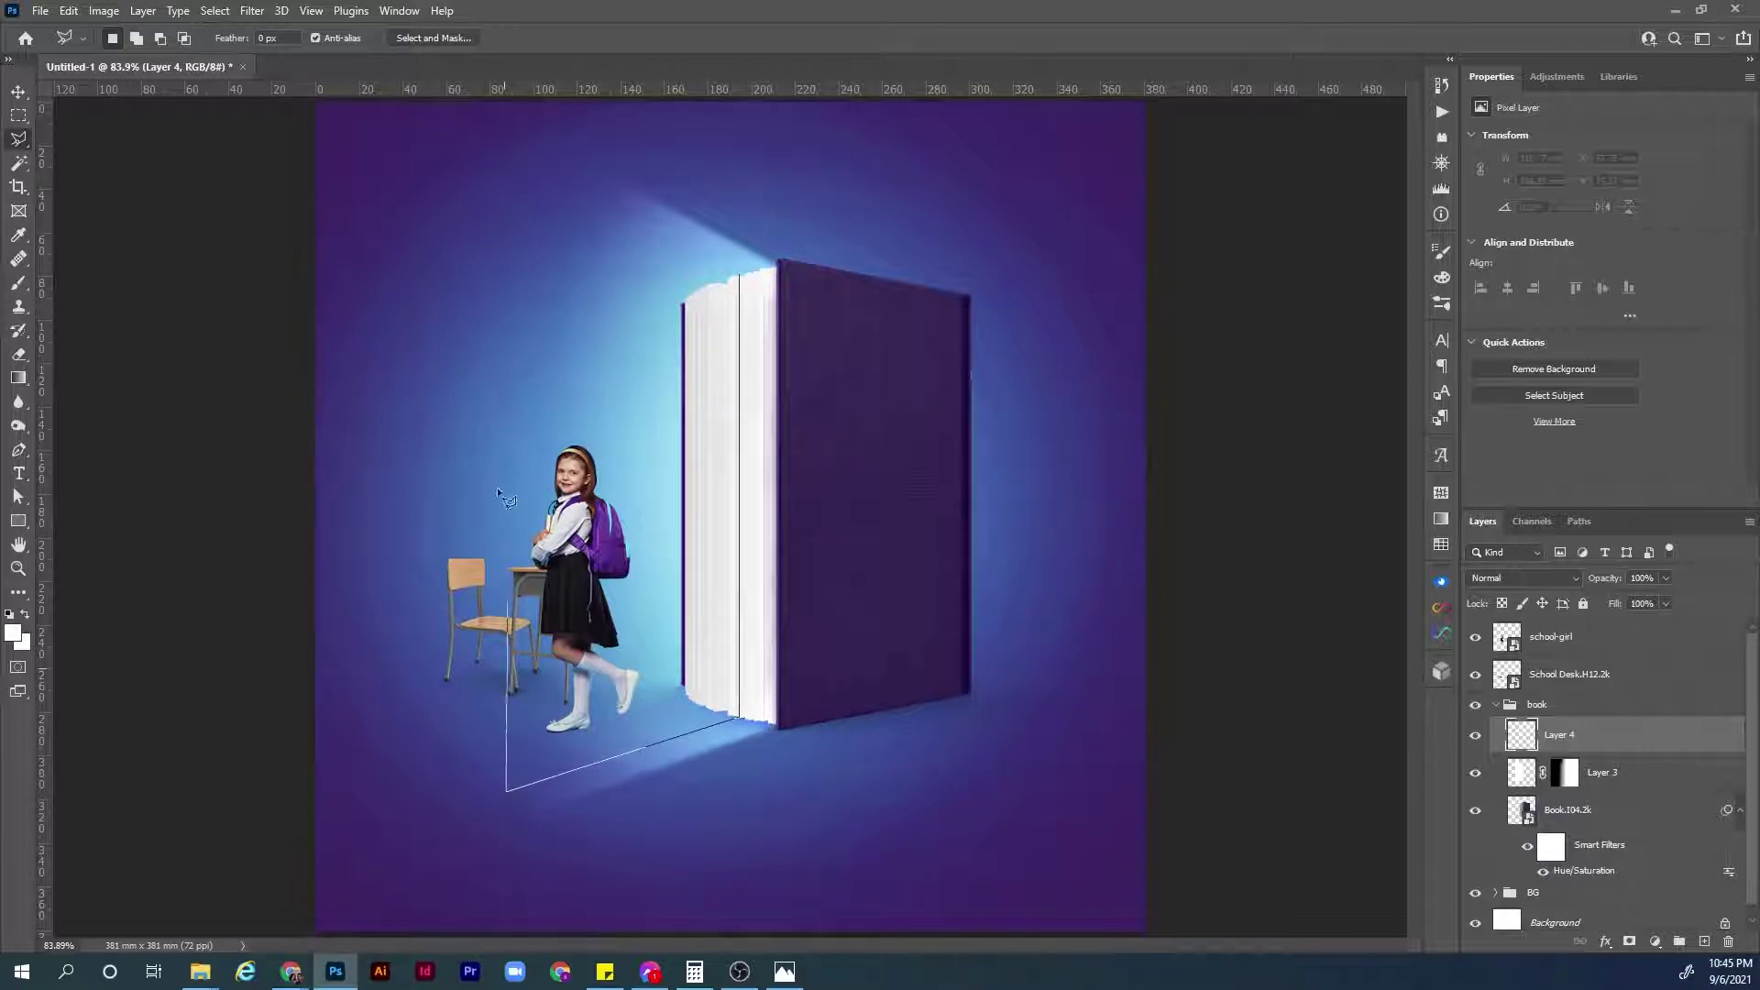
left_click(507, 148)
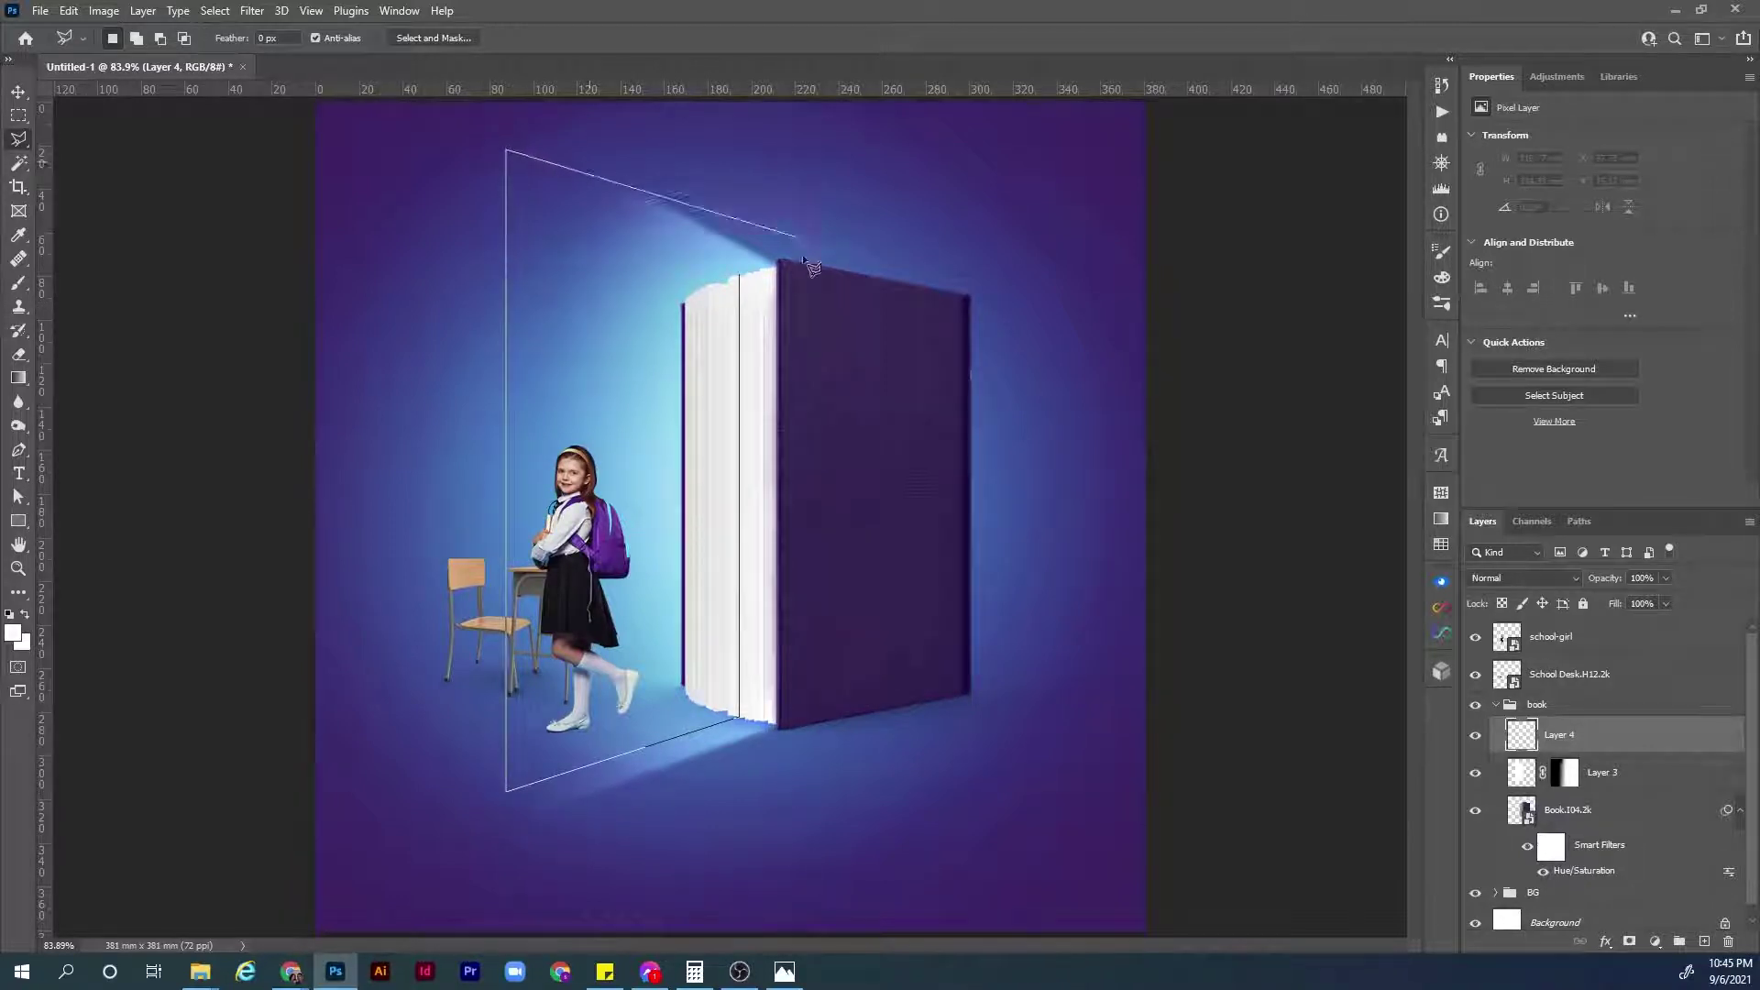
left_click(736, 273)
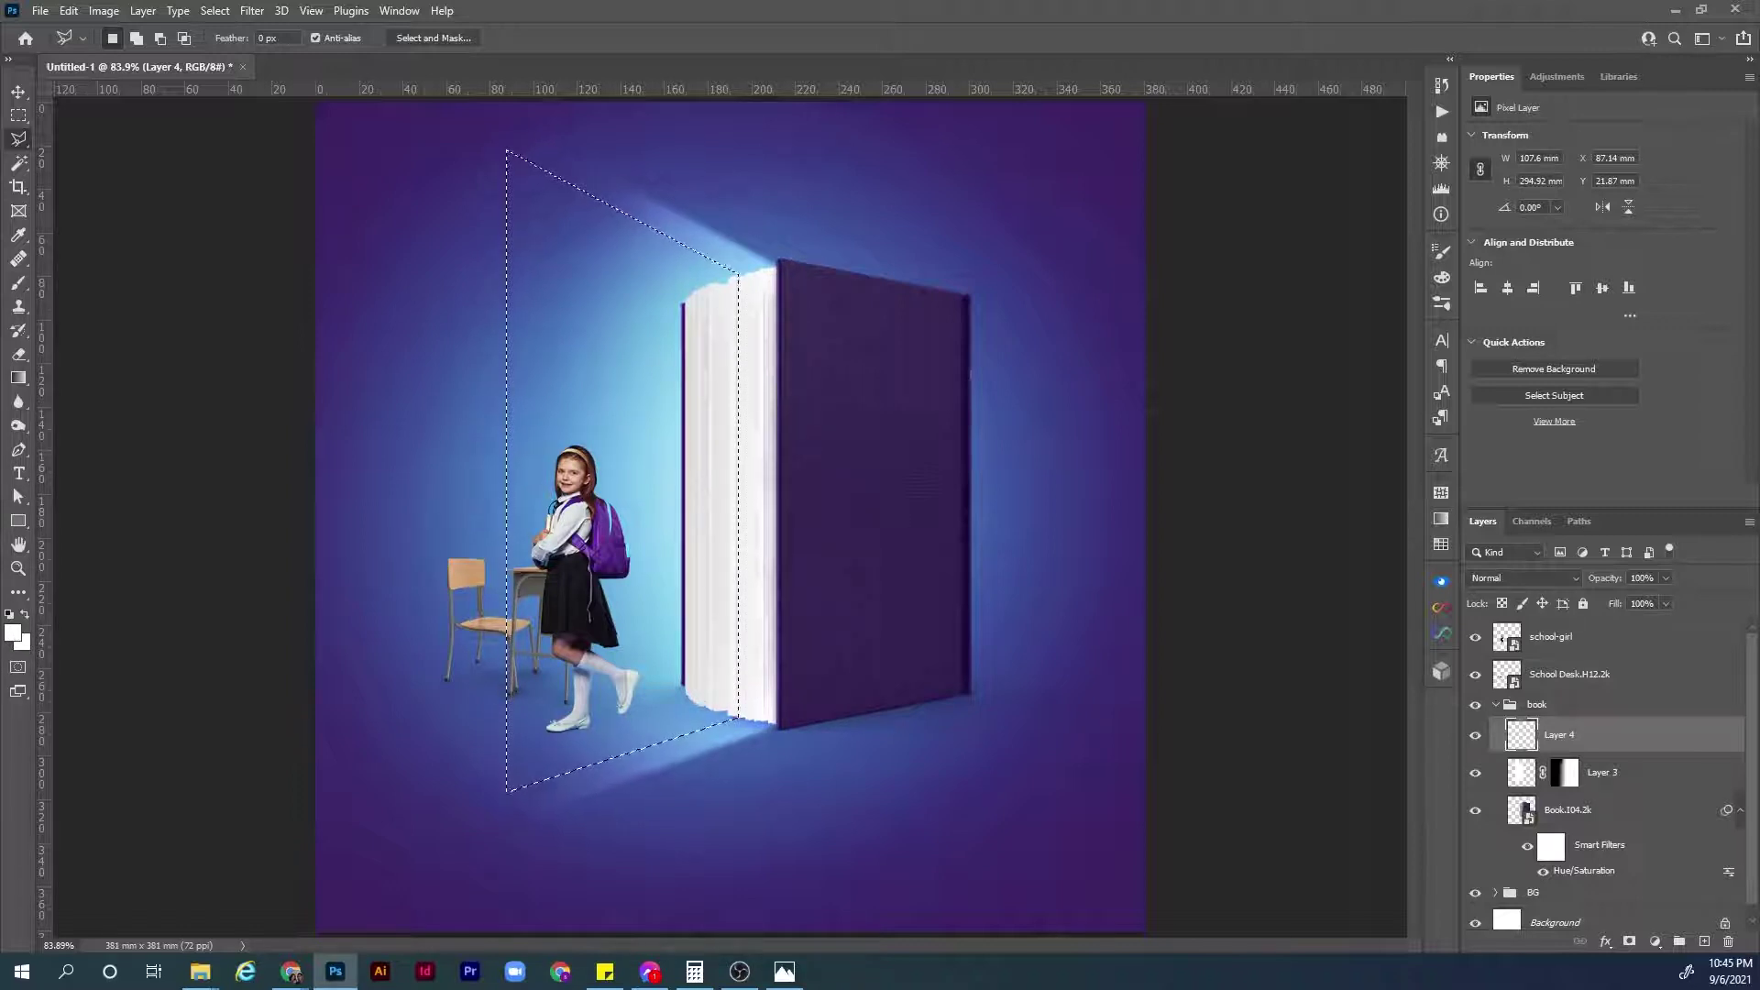
Fill the second beam selection with white and fade its outer edge with a black-to-white linear gradient on a new layer mask.
key("alt+BackSpace")
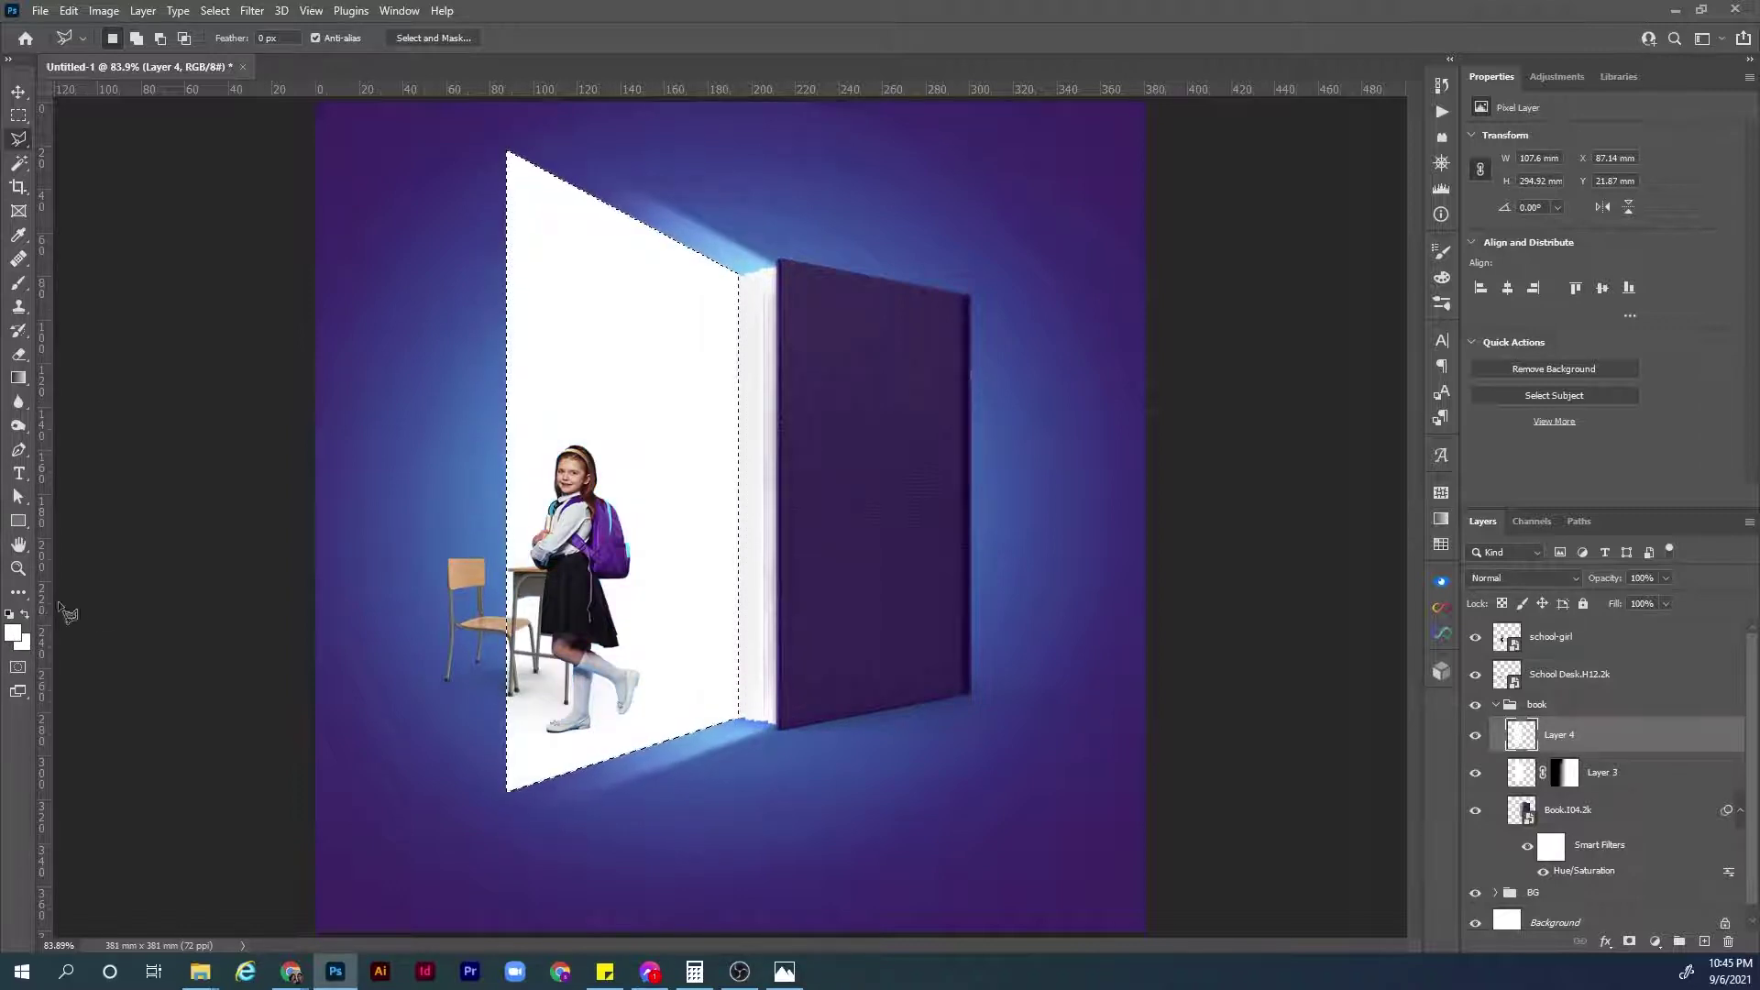
key("ctrl+d")
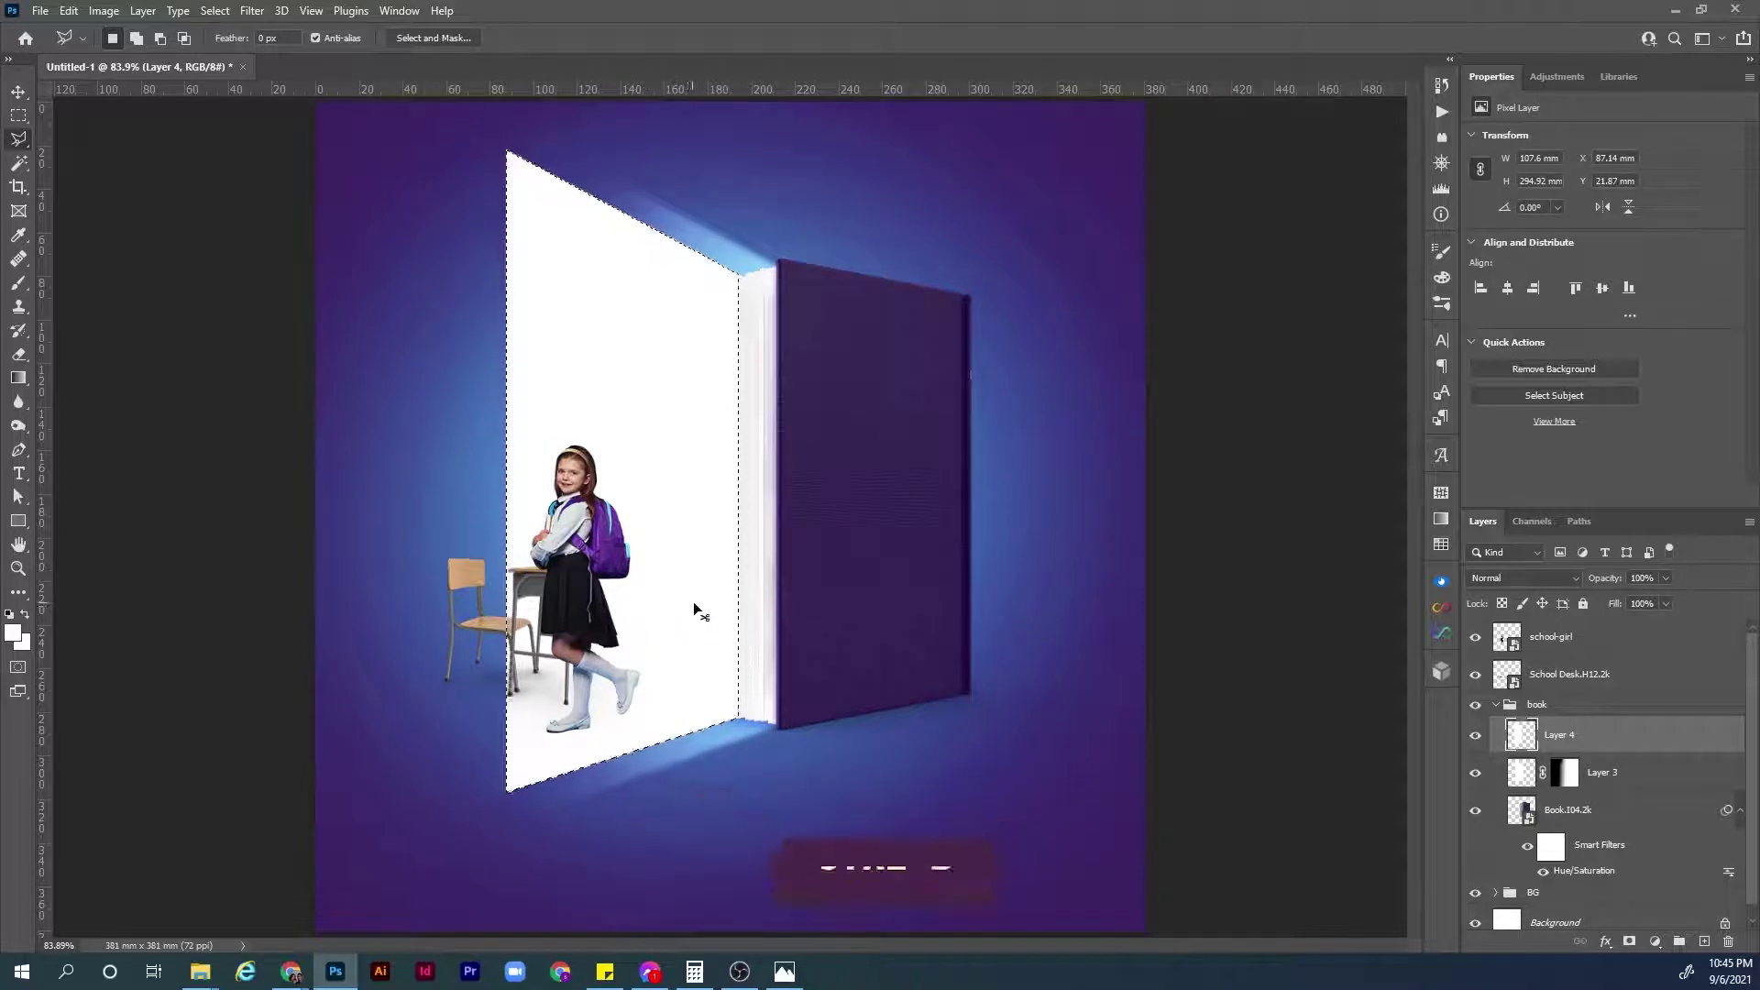
left_click(1629, 943)
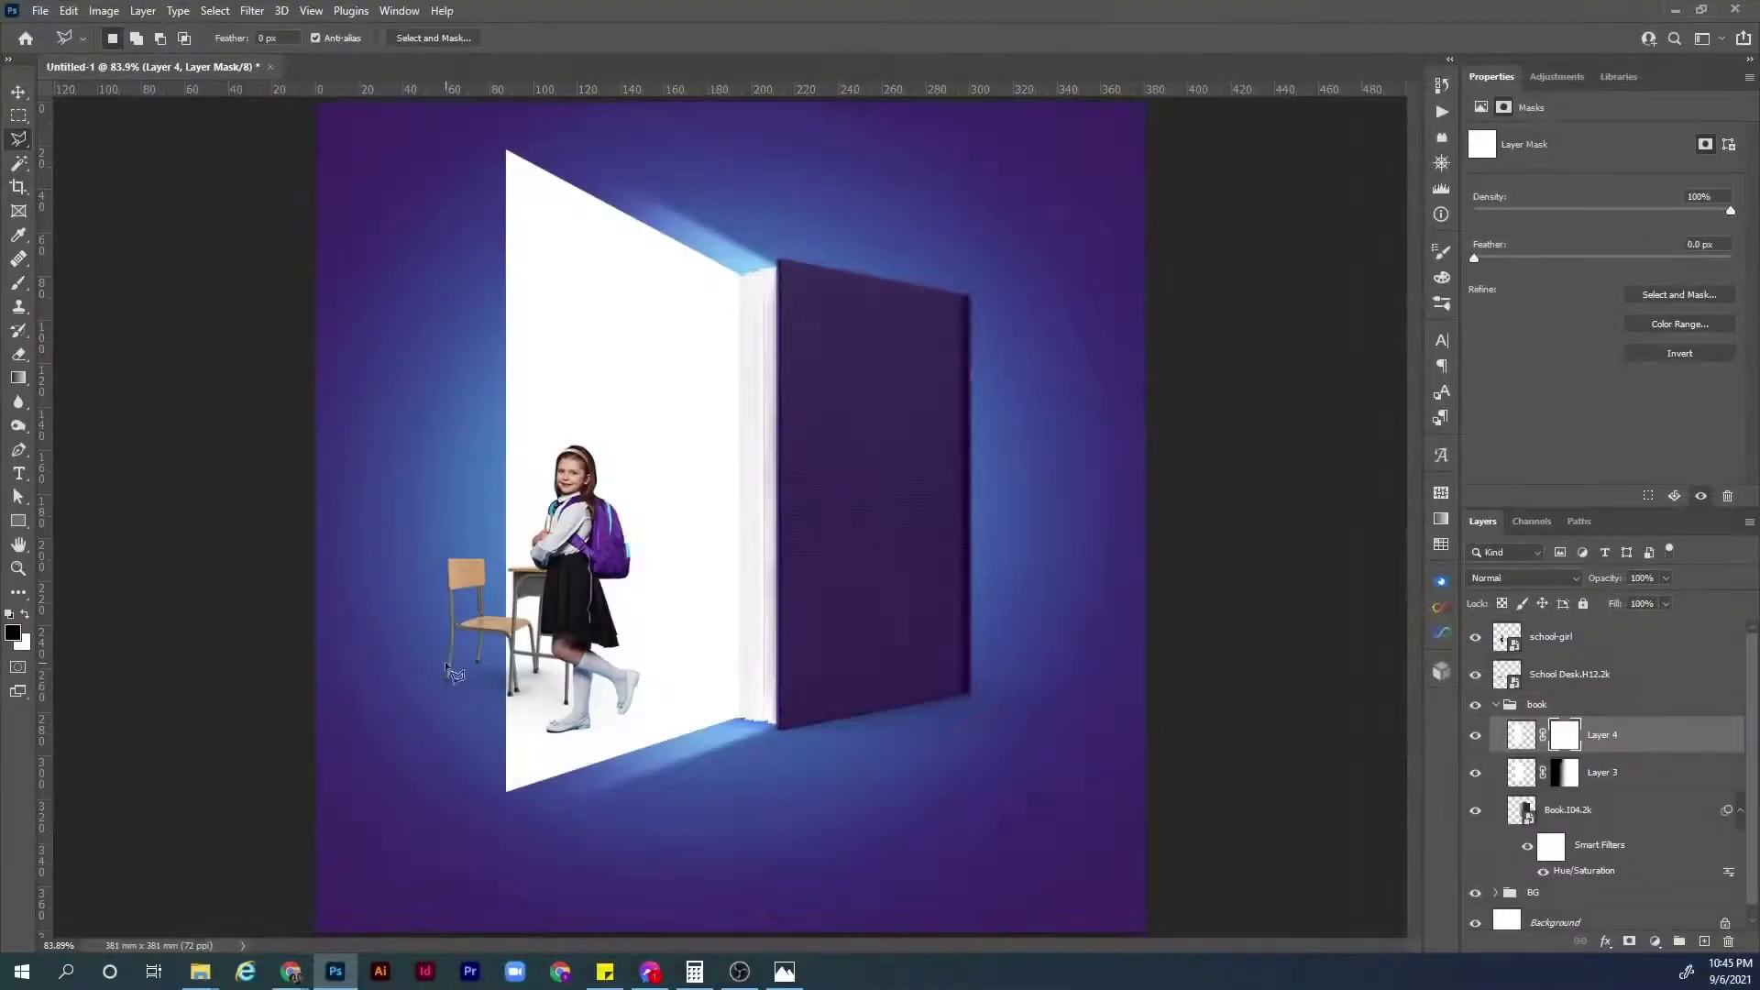
key("g")
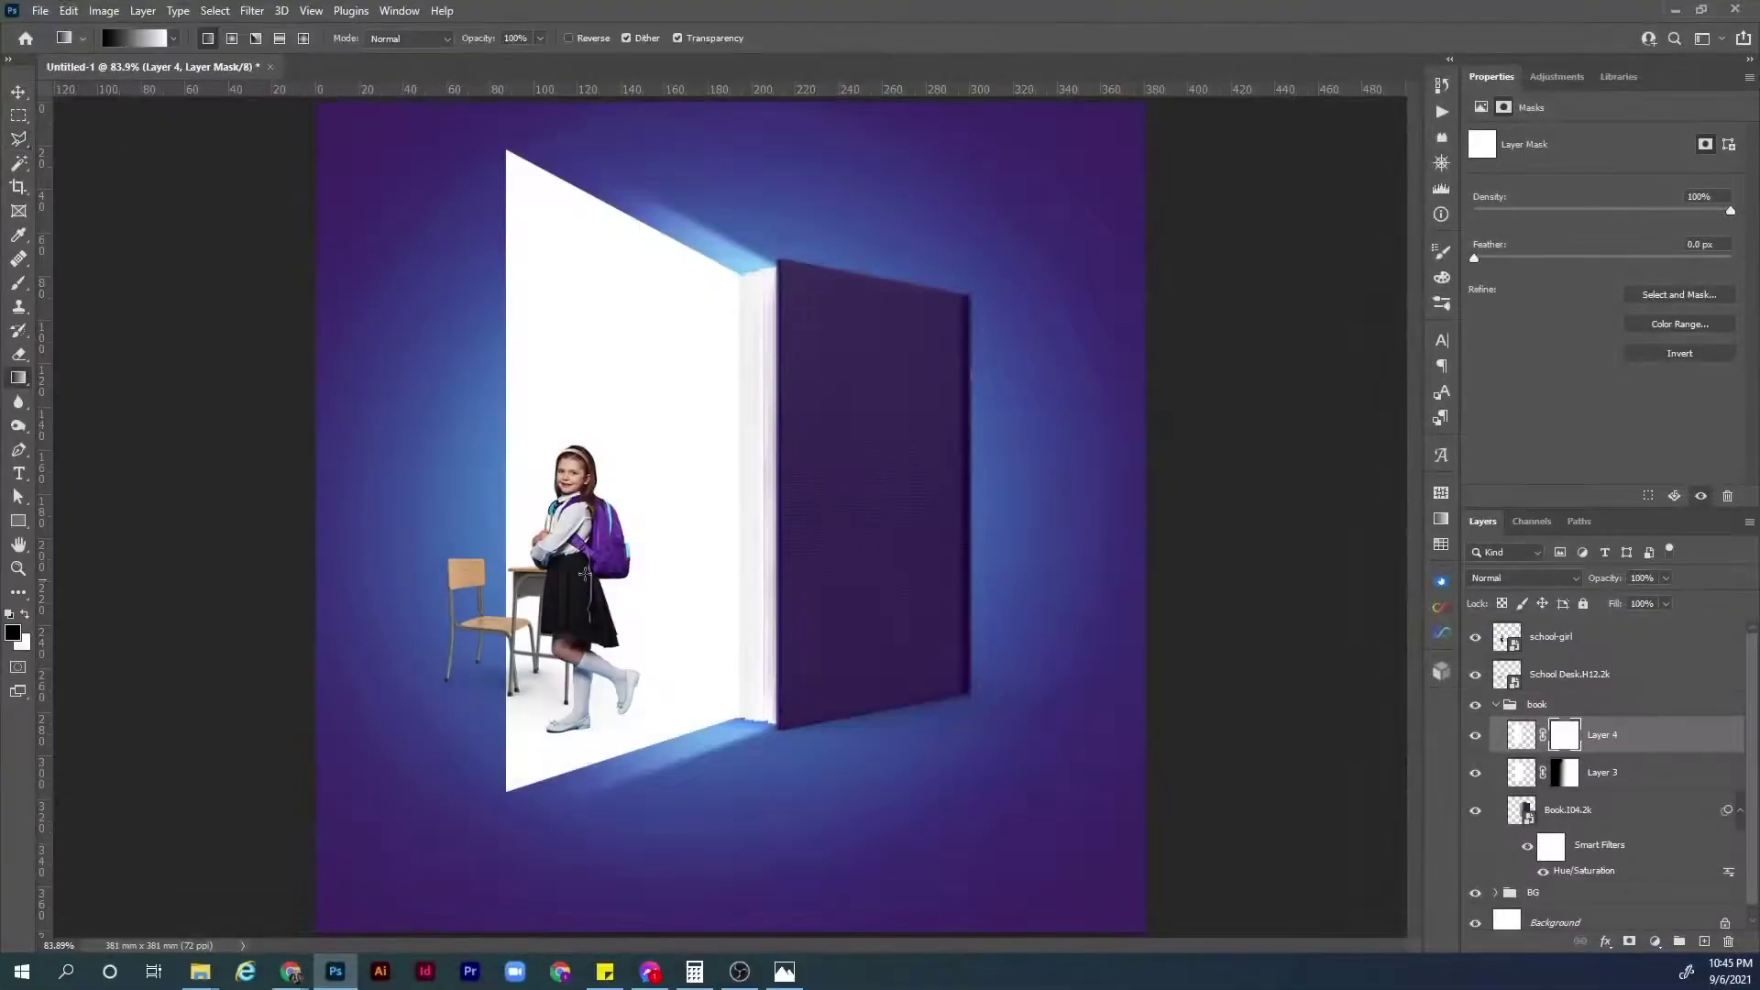
left_click_drag(506, 501, 747, 500)
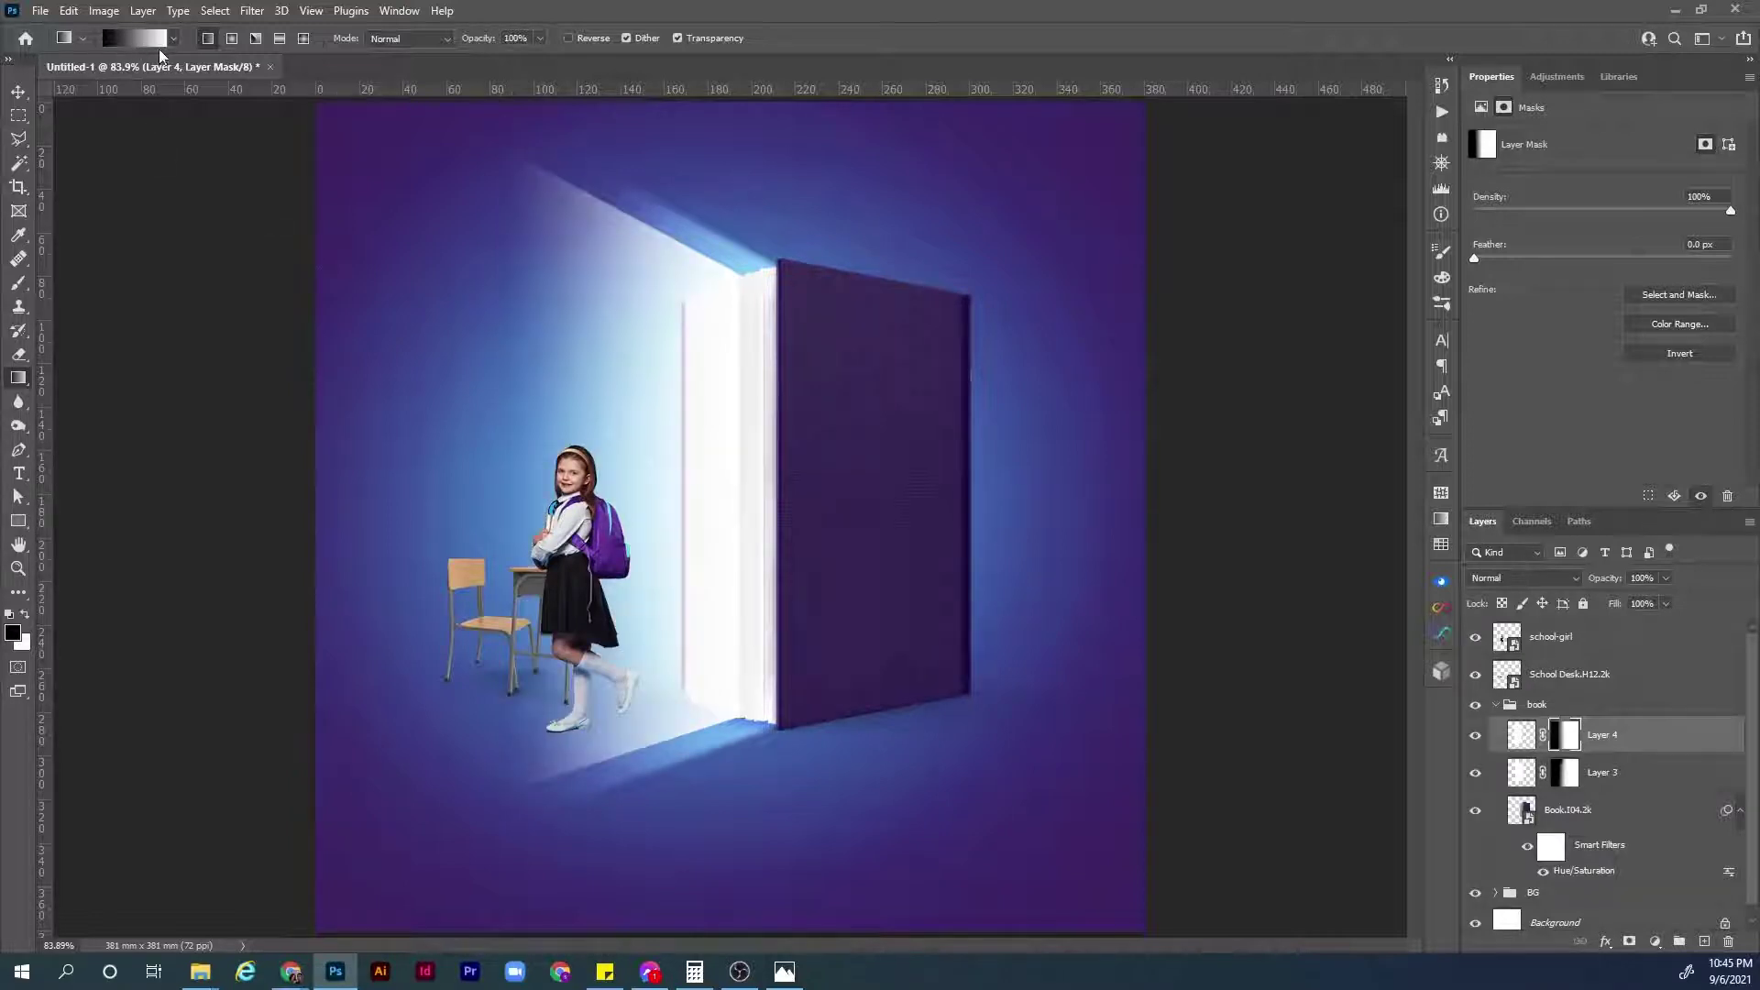
Set the blend mode of the second beam layer to Overlay.
left_click(1521, 735)
left_click(1522, 578)
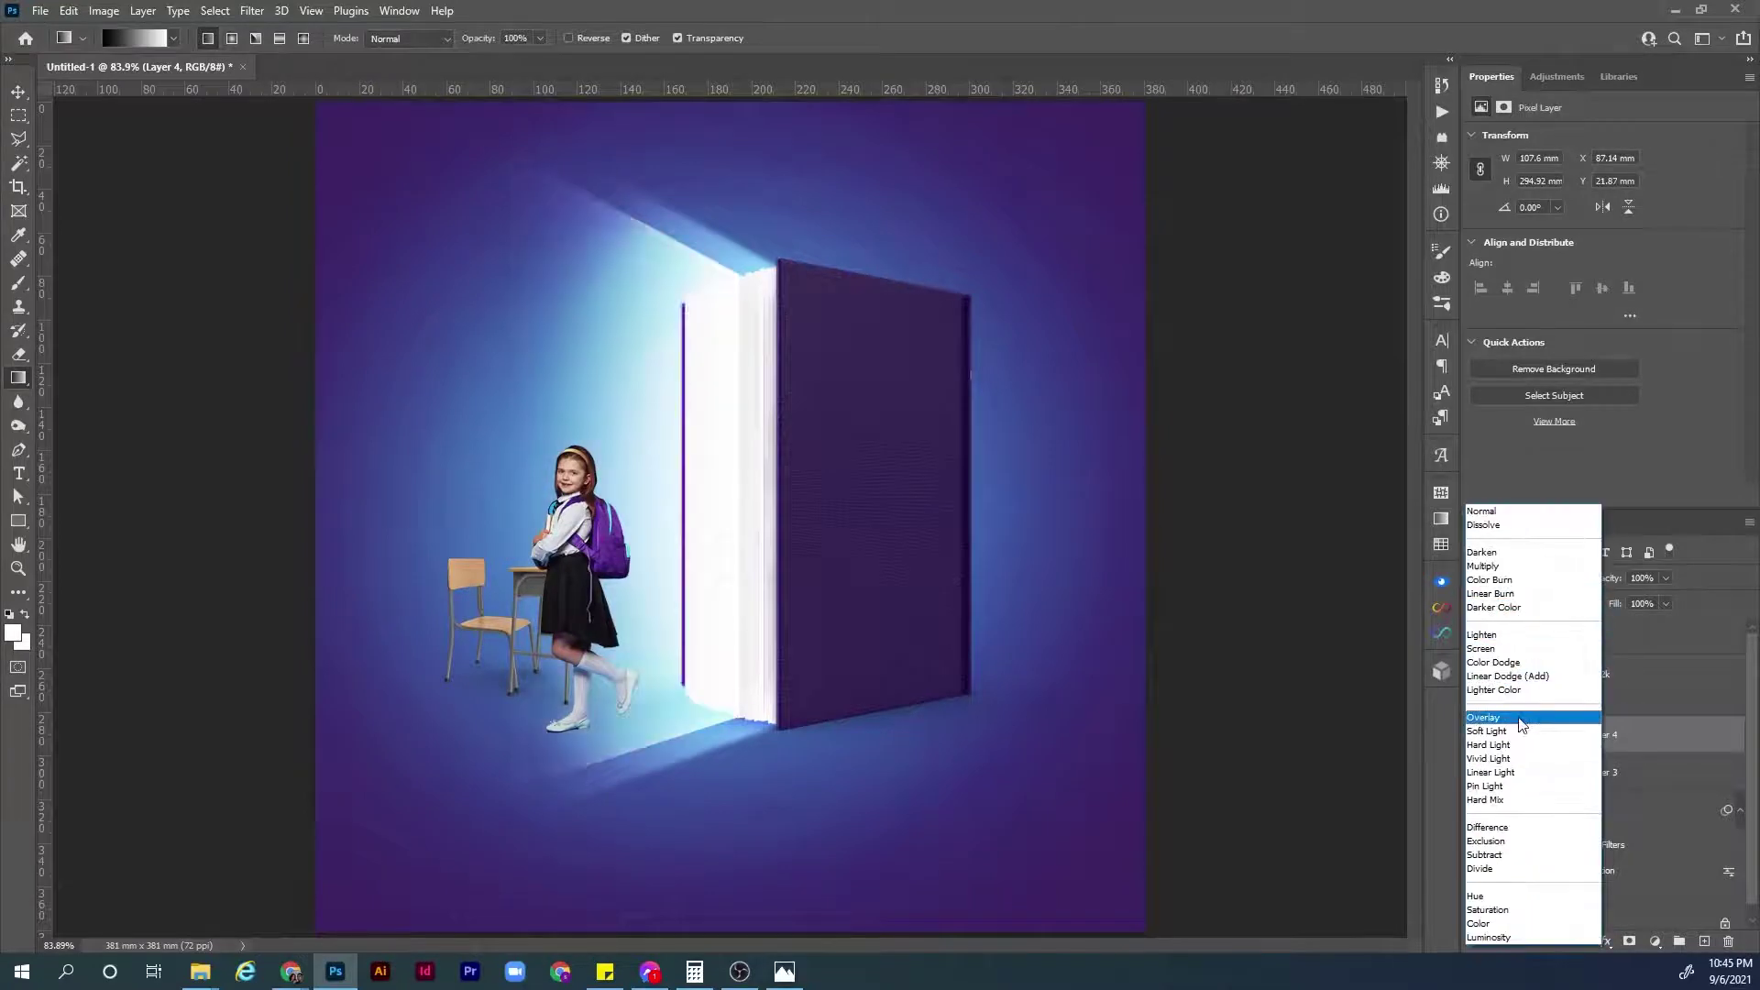
left_click(1522, 723)
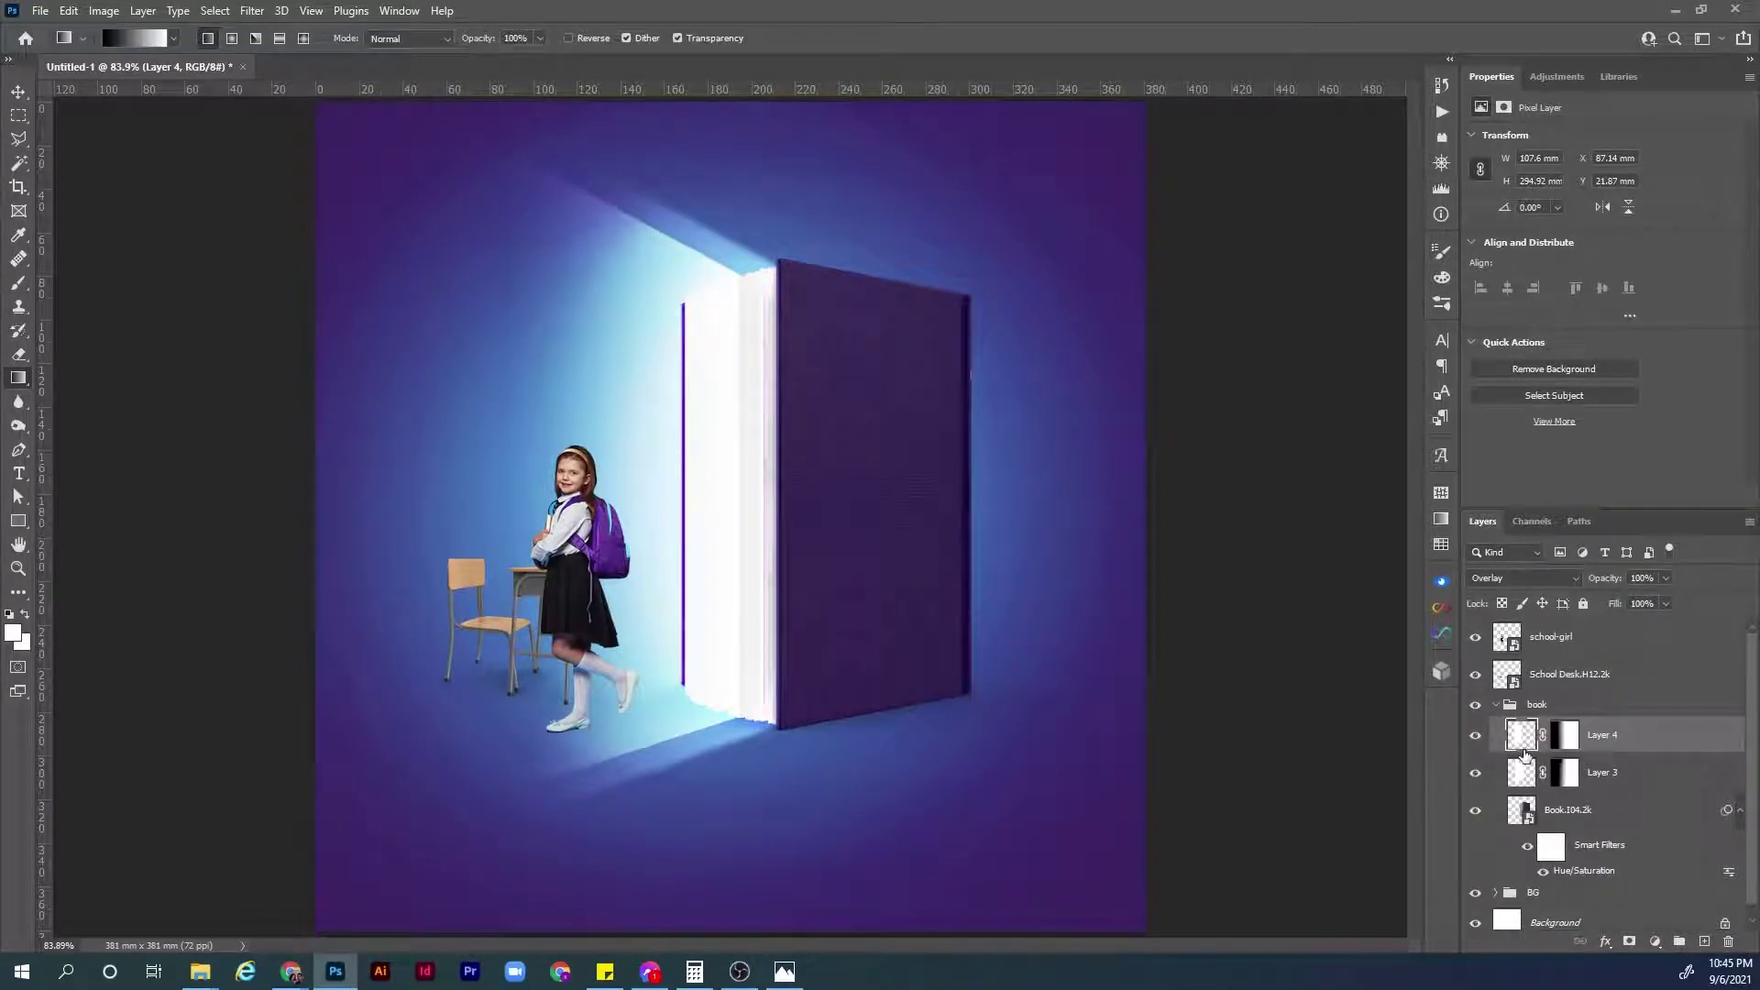
Reapply the last Gaussian Blur to the second beam layer to soften its edges.
left_click(253, 12)
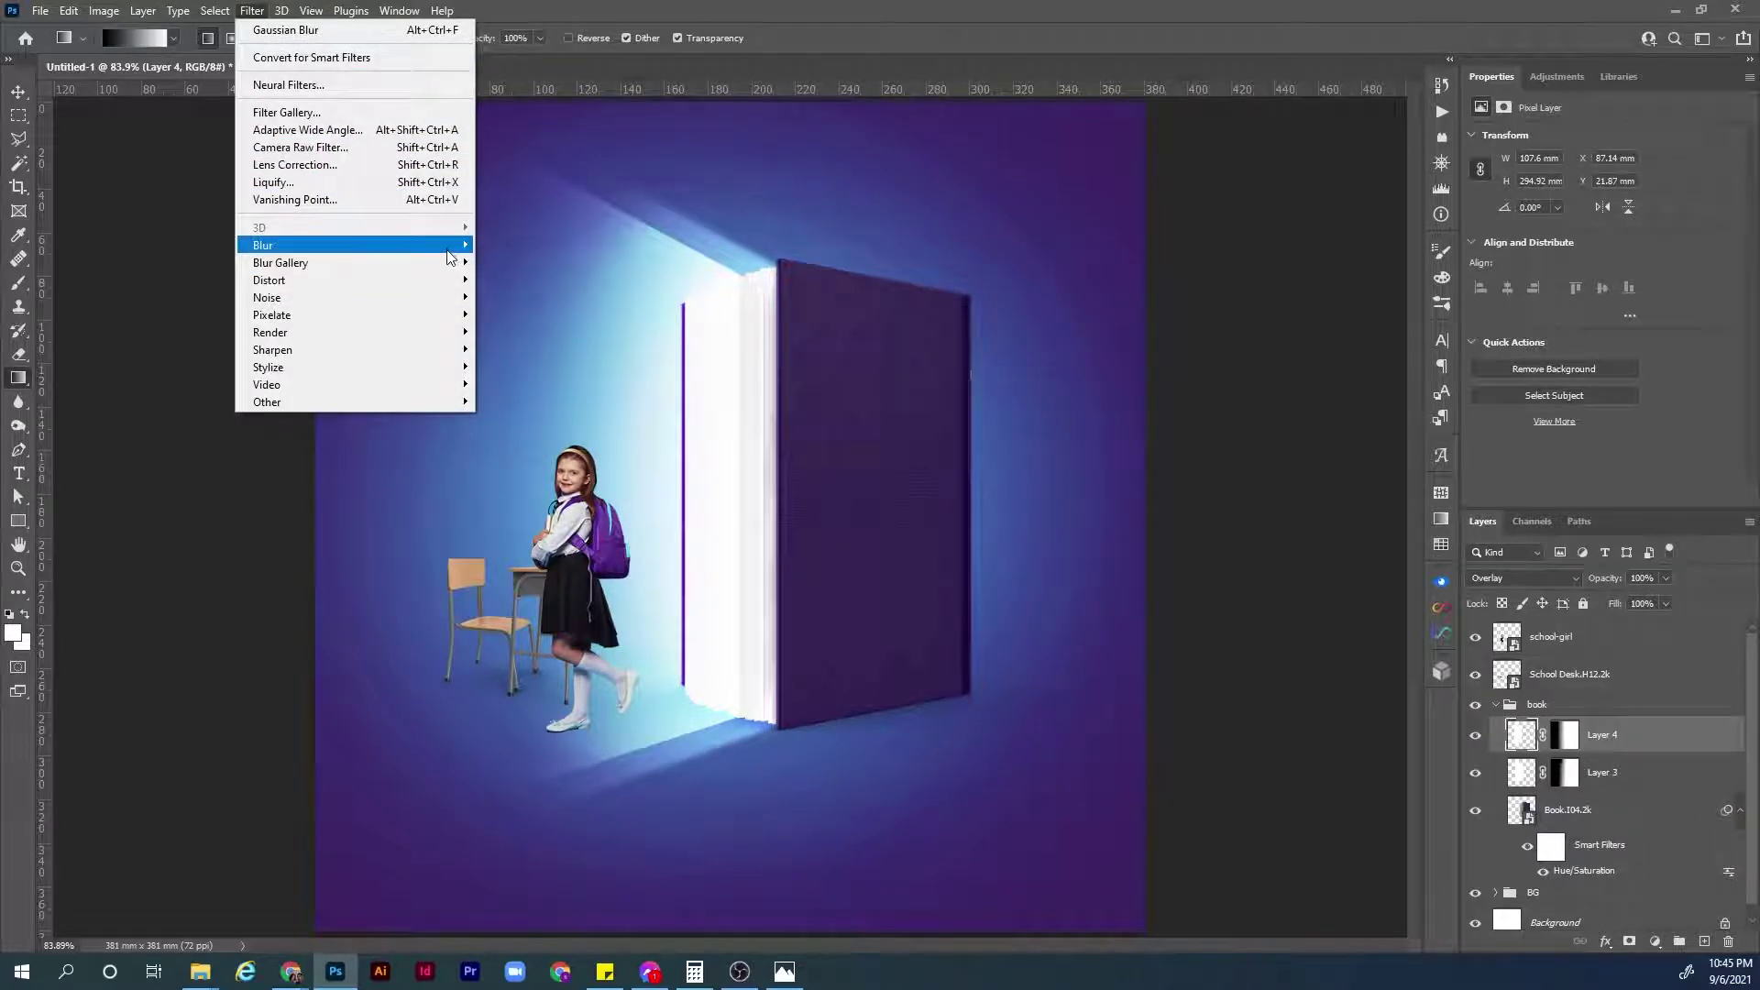
mouse_move(450, 245)
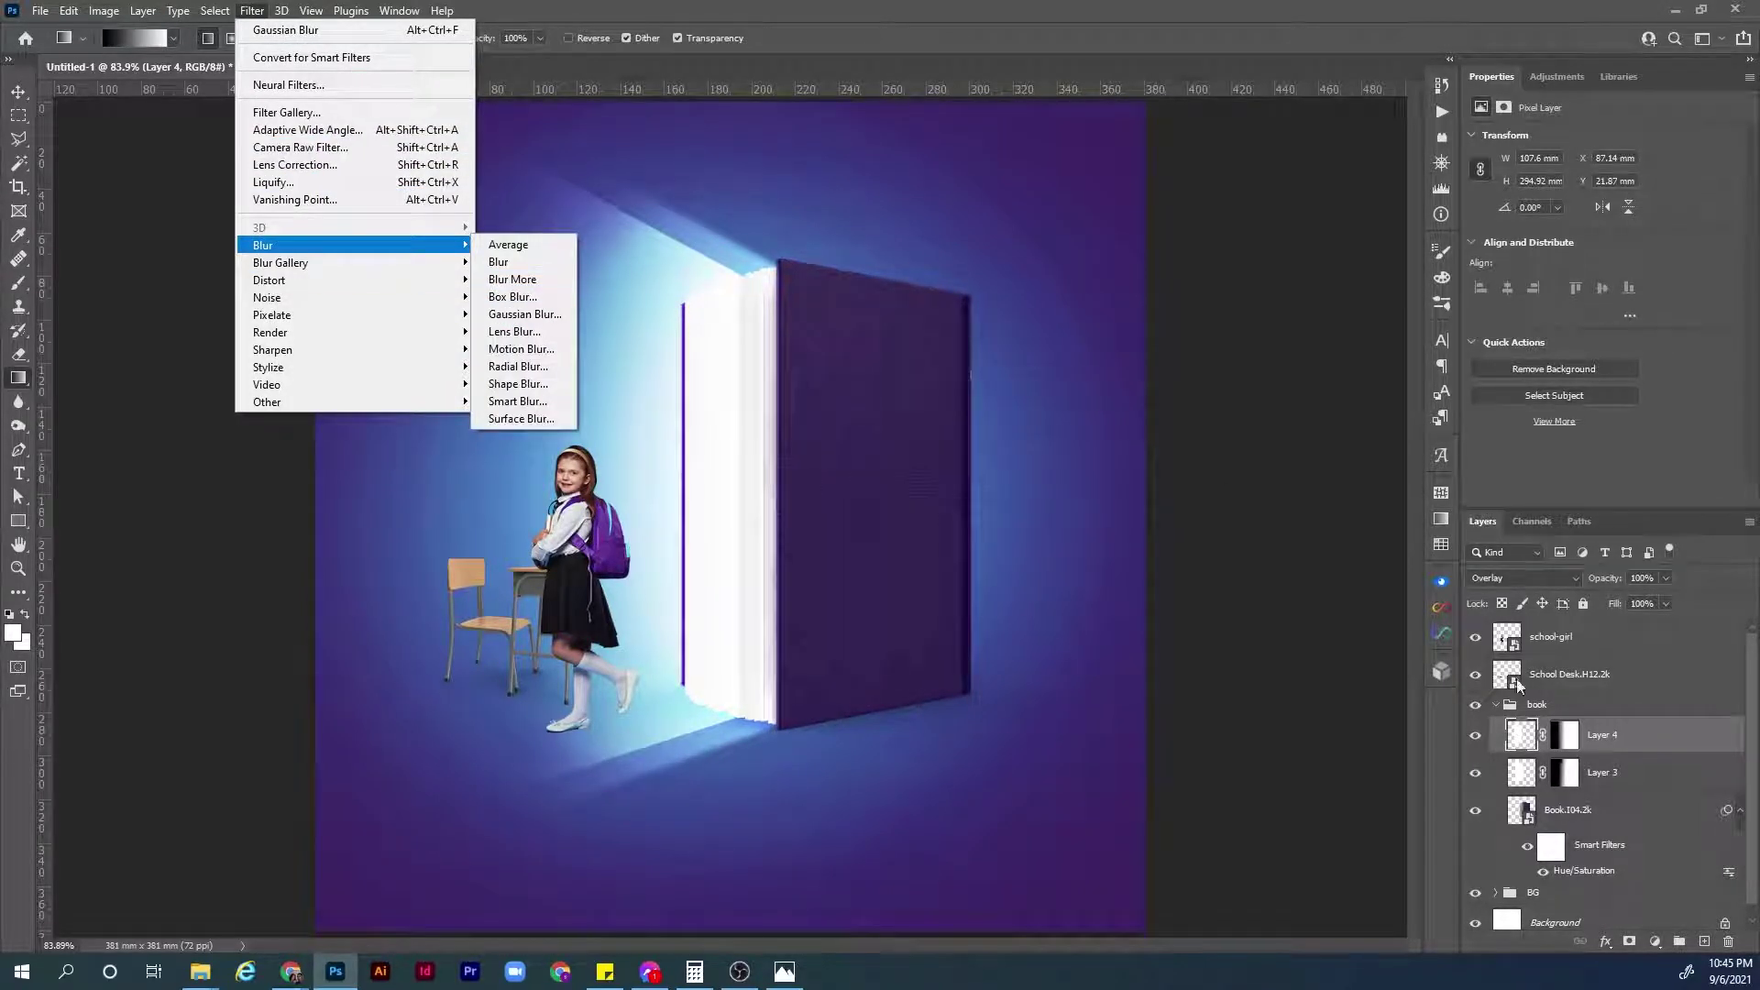
left_click(1528, 729)
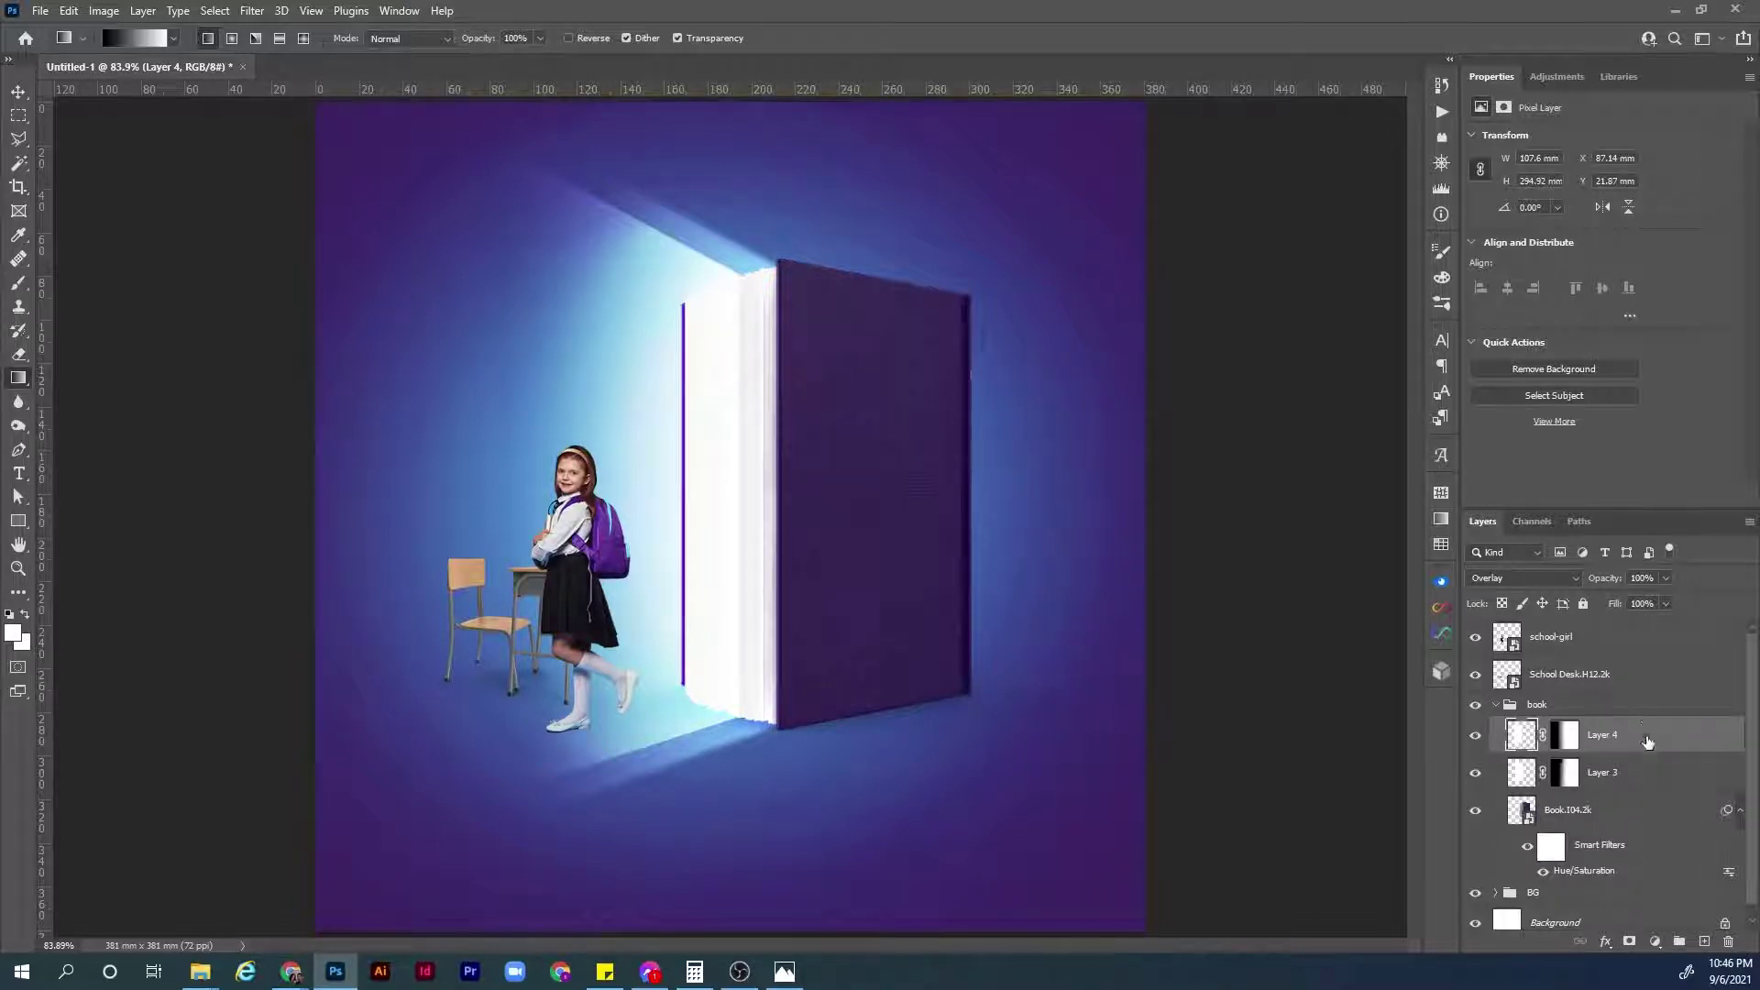
key("ctrl+alt+f")
left_click(253, 11)
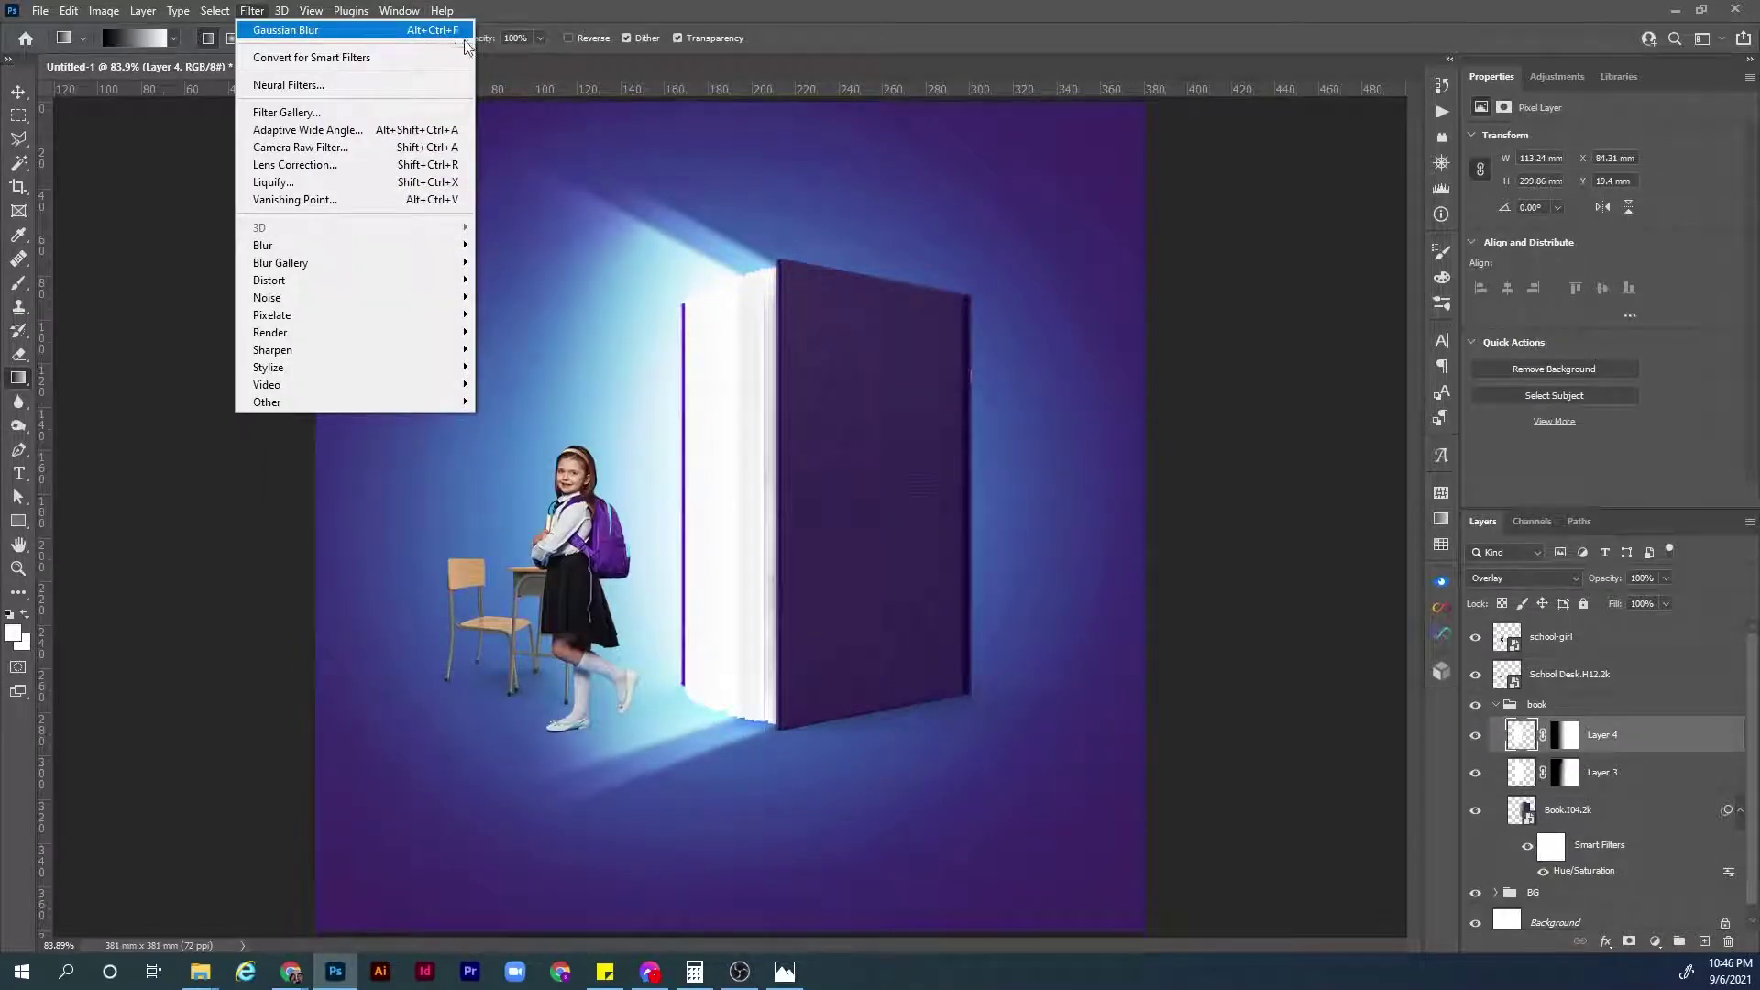
left_click(1539, 739)
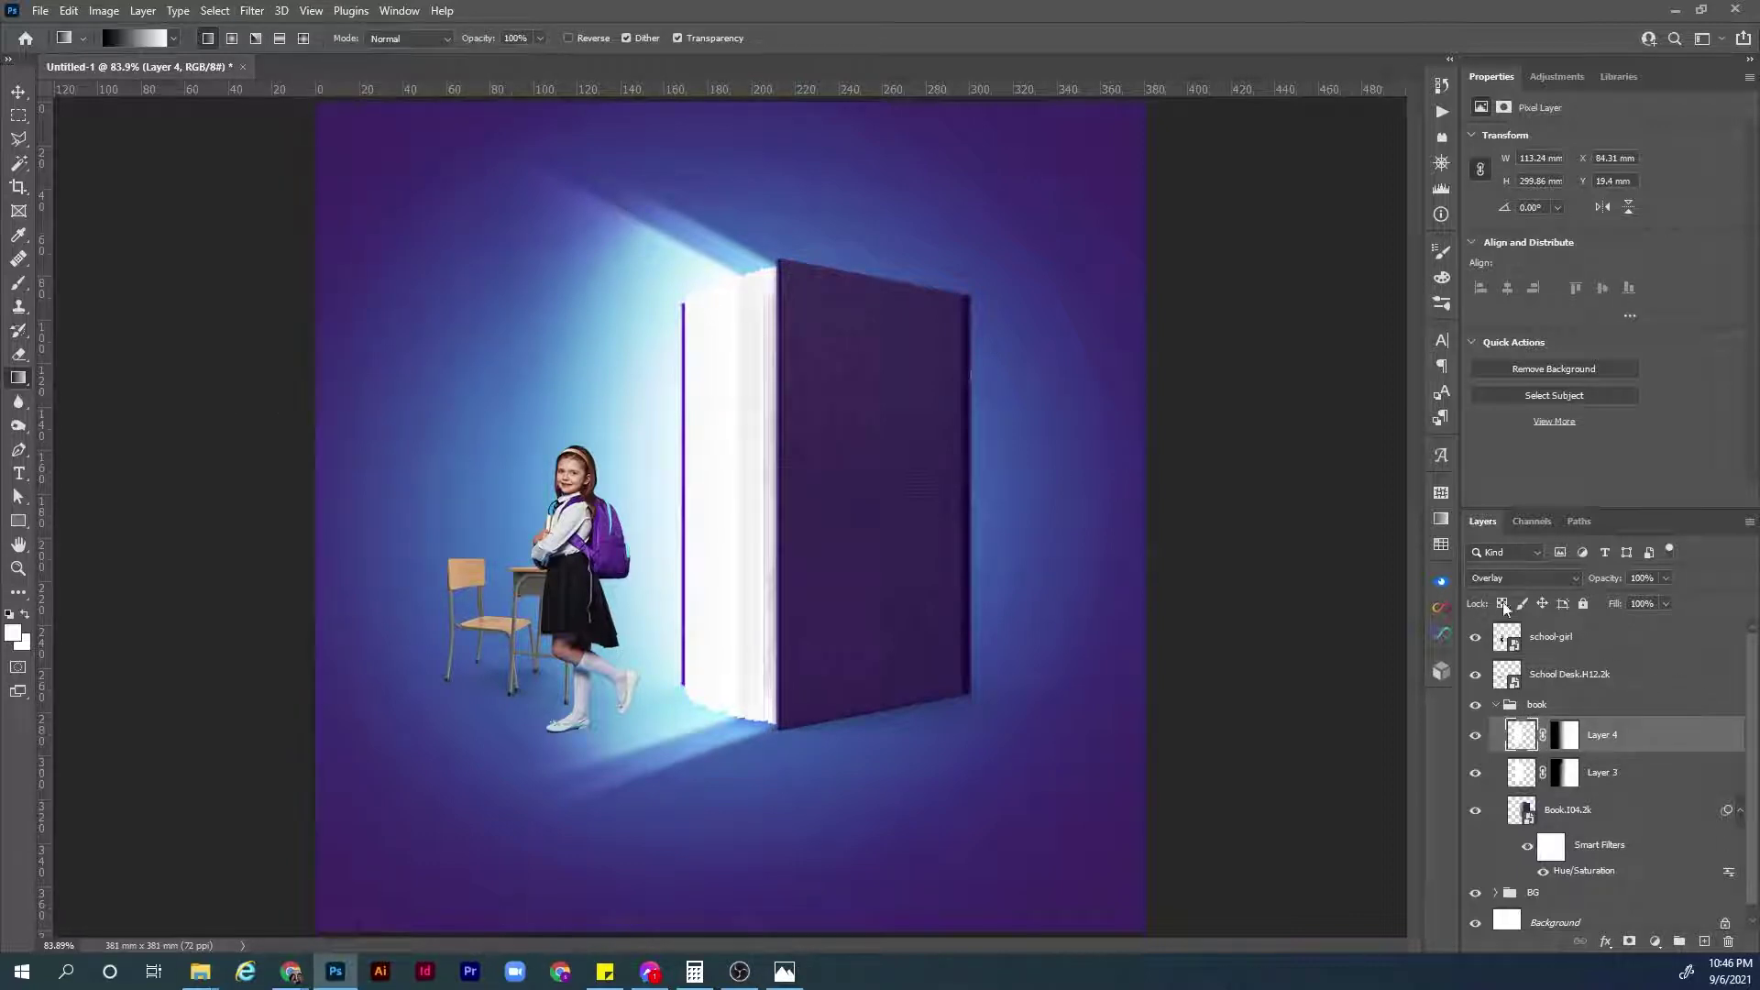
Reduce the opacity of the second beam layer to 65%.
left_click_drag(1608, 583, 1590, 587)
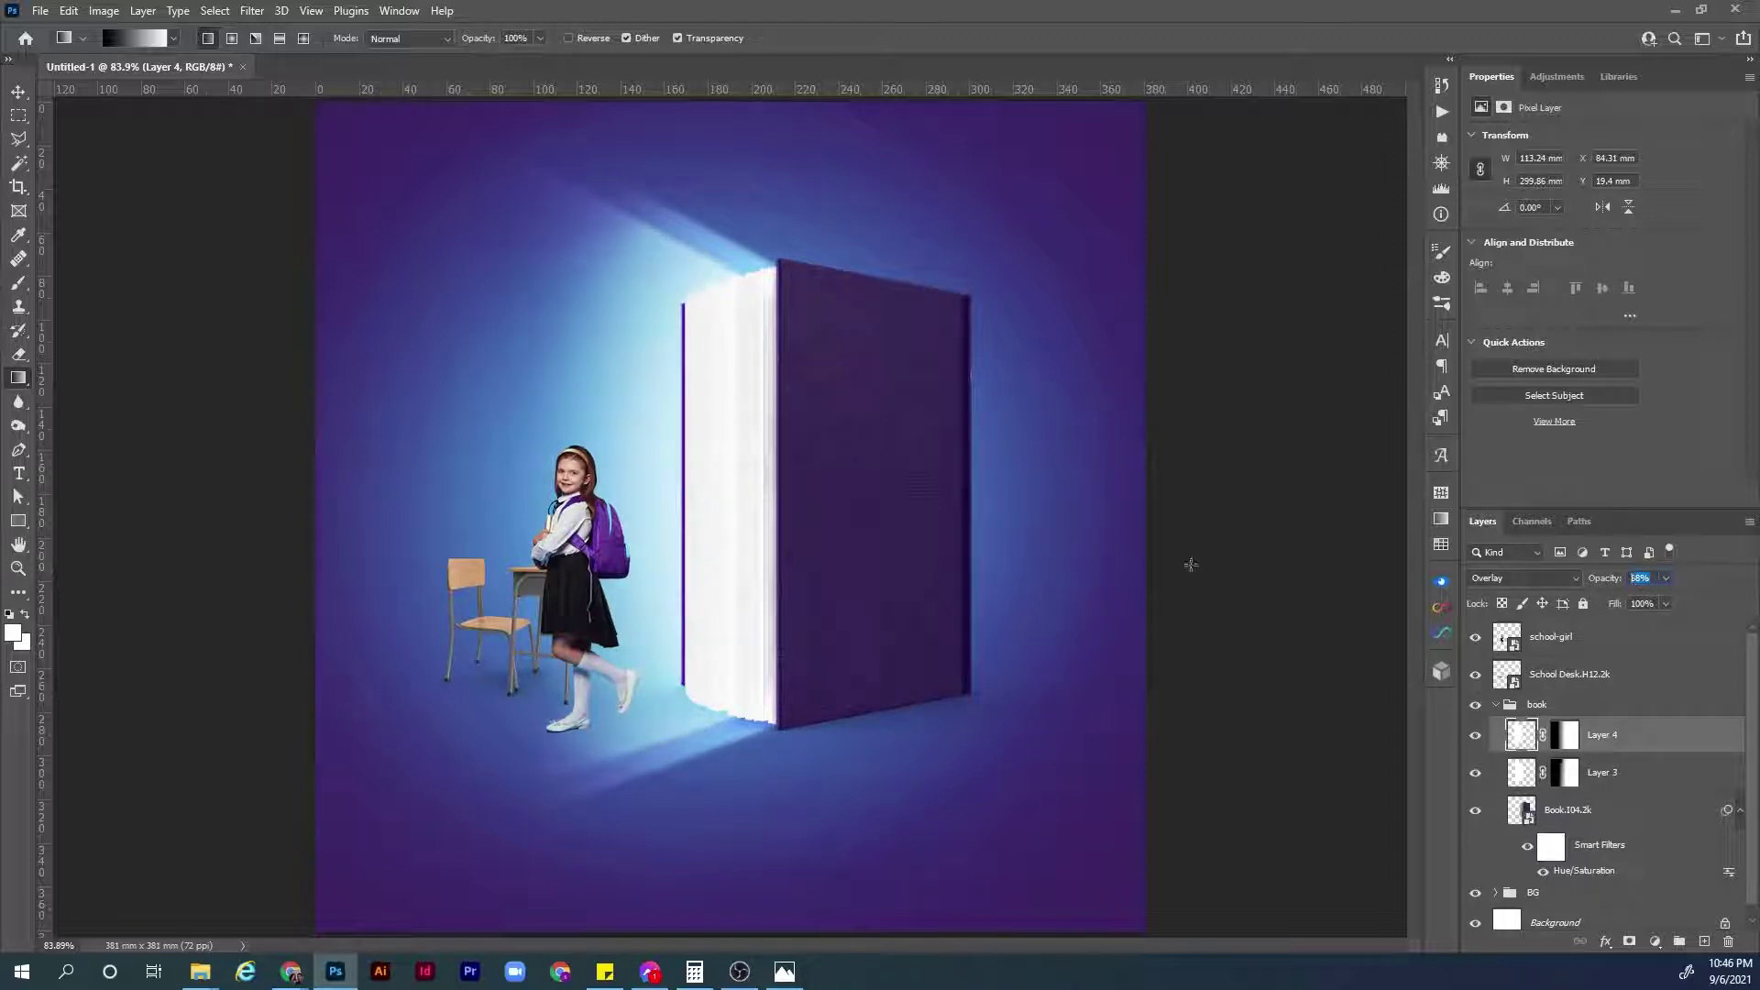
type("65")
key("Return")
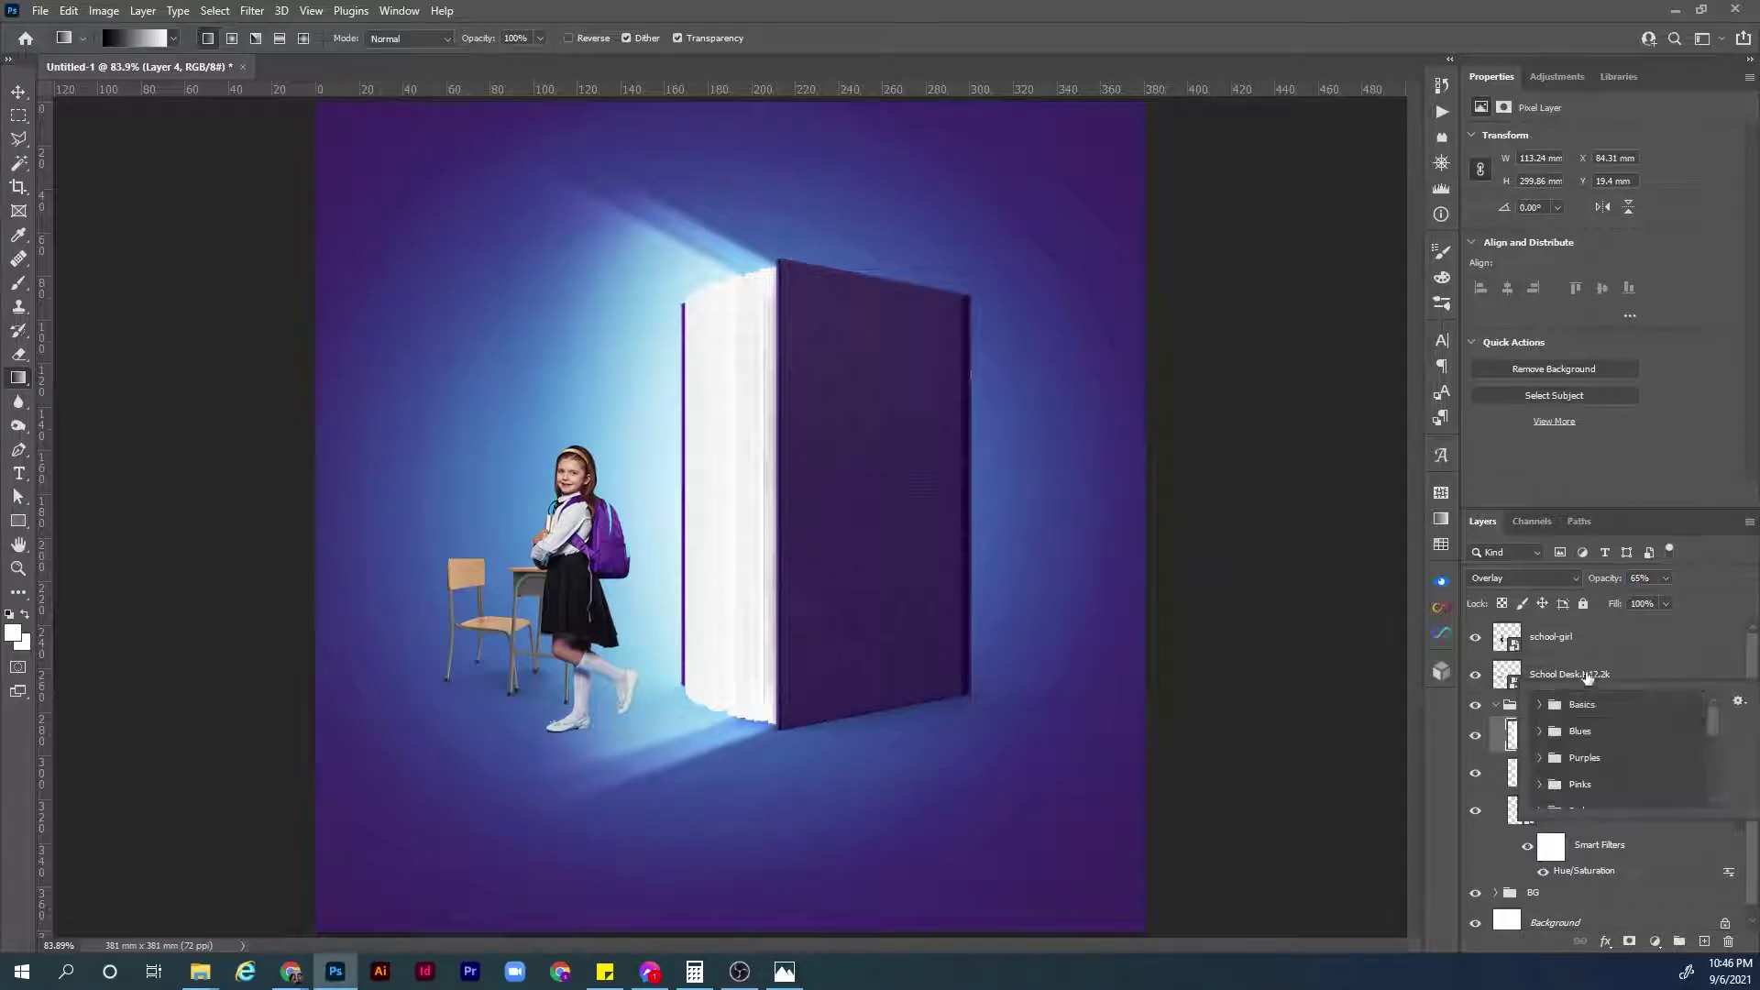
key("Escape")
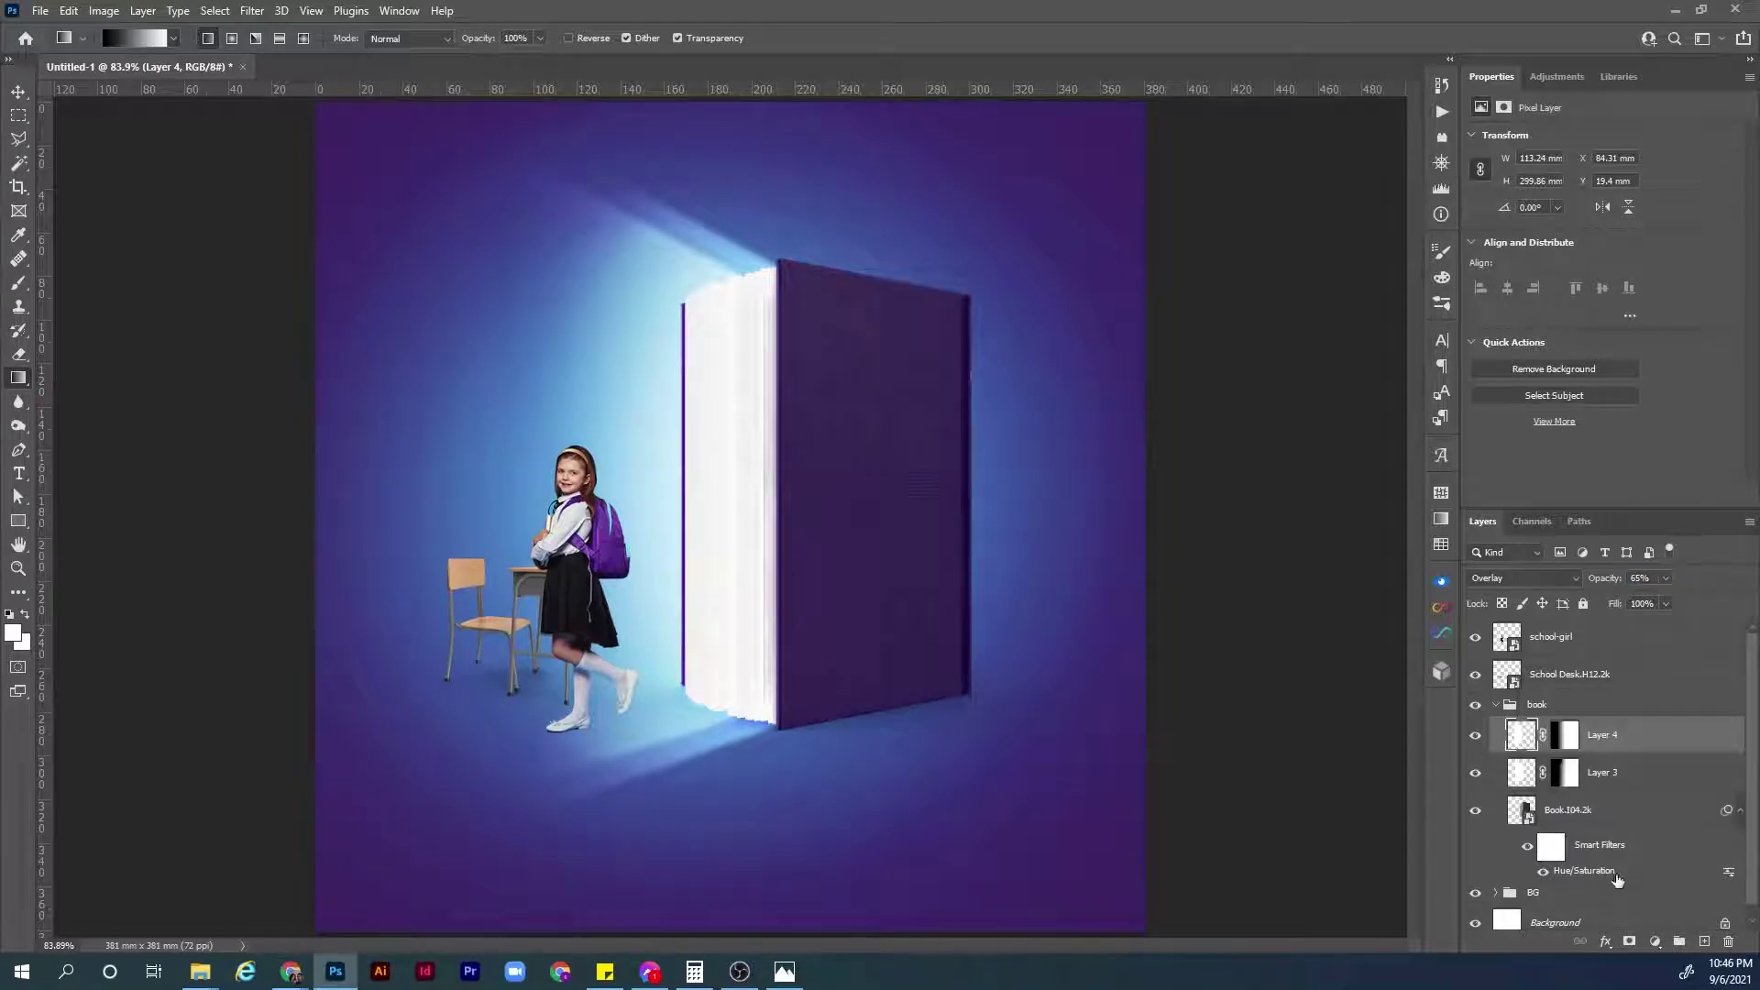
On a new layer, outline a third beam selection about 89 × 266 mm flaring leftward from the pages near the book's back cover.
left_click(1704, 941)
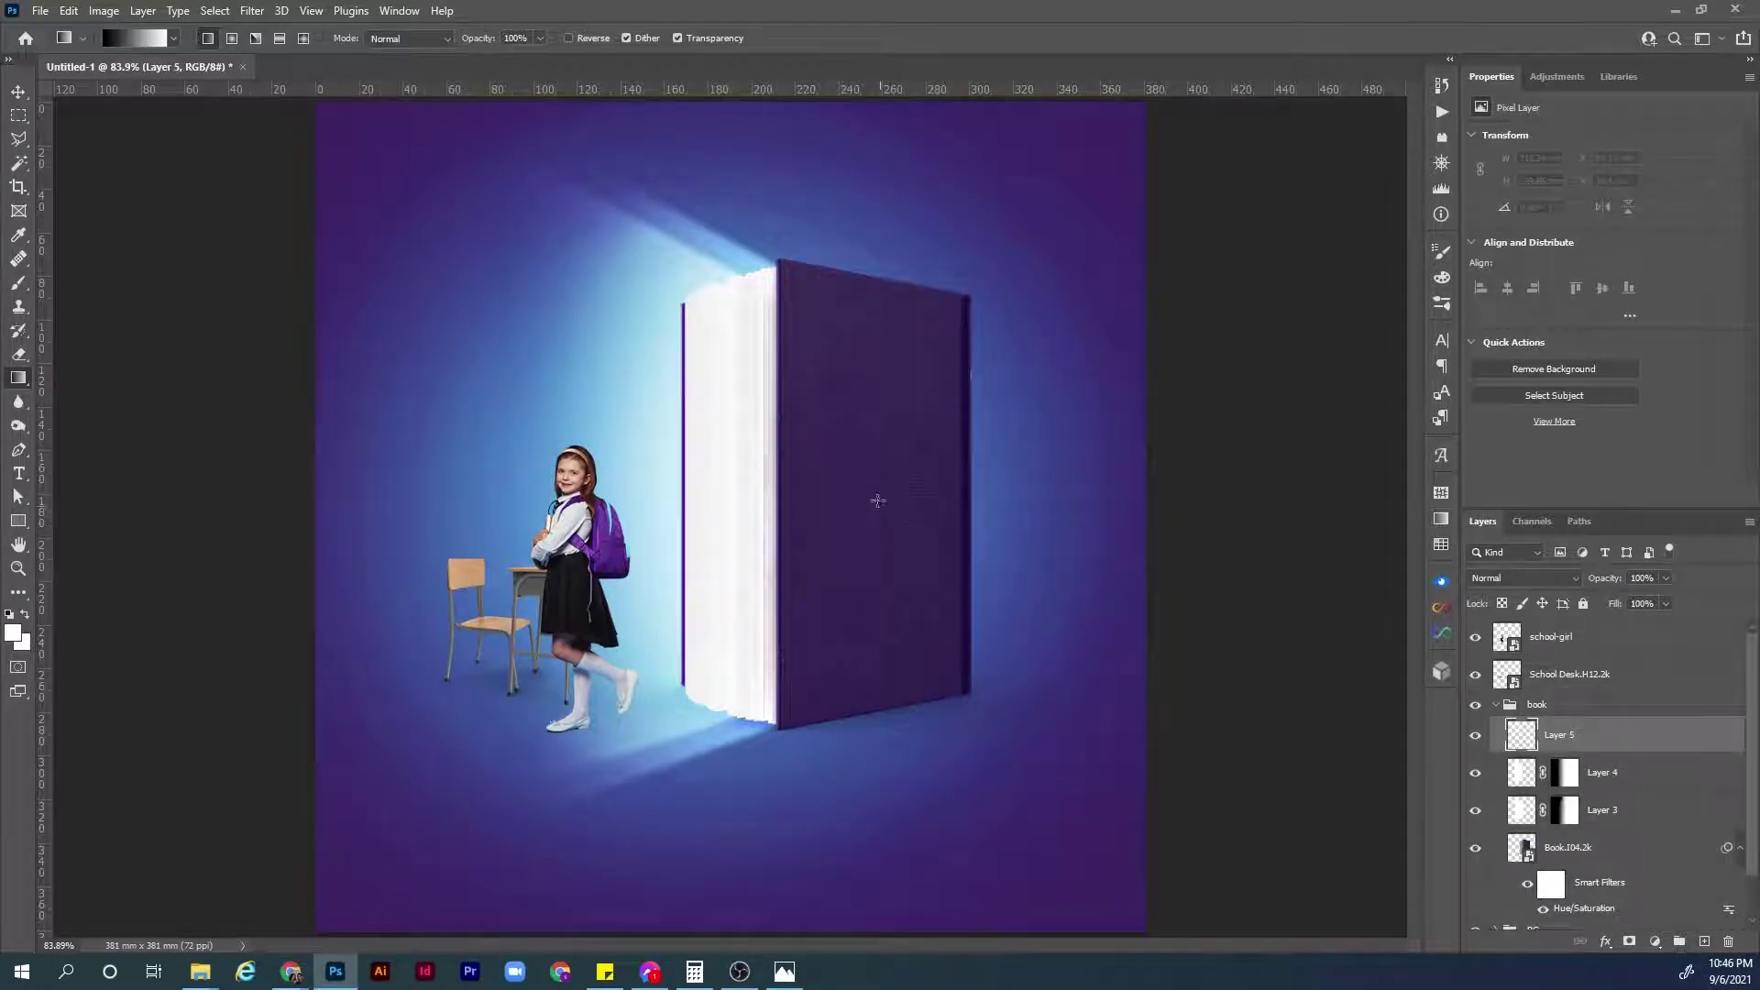
key("l")
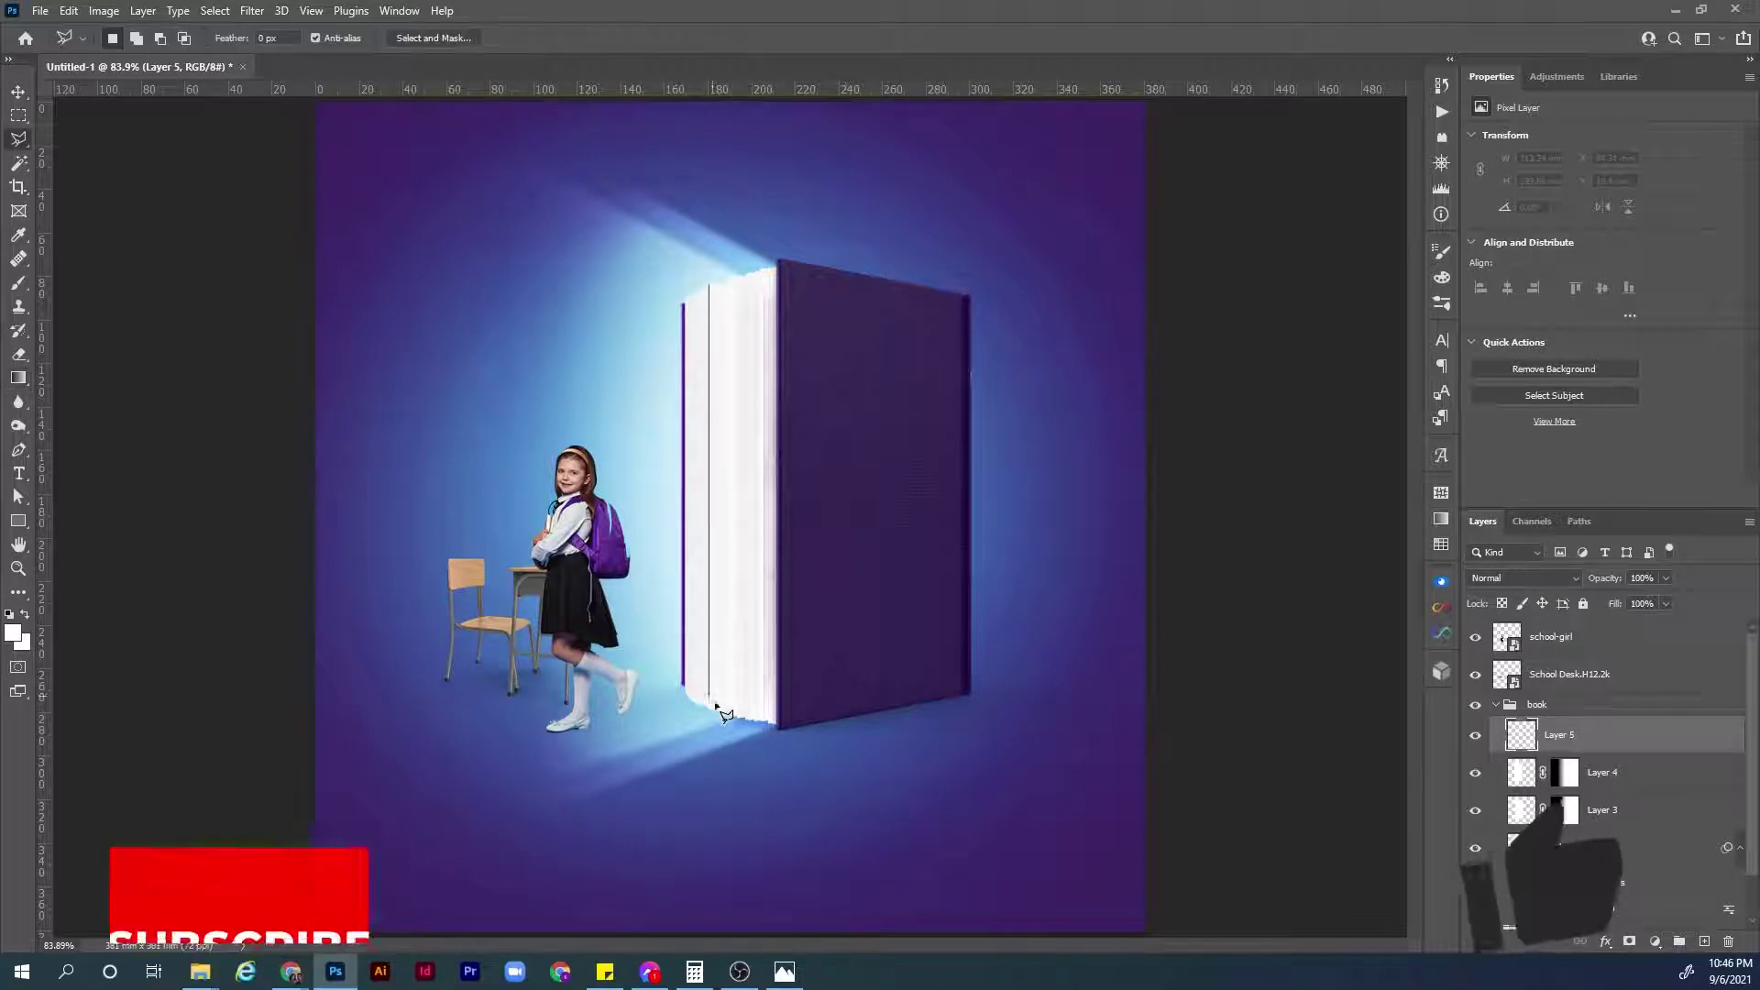
left_click(697, 291)
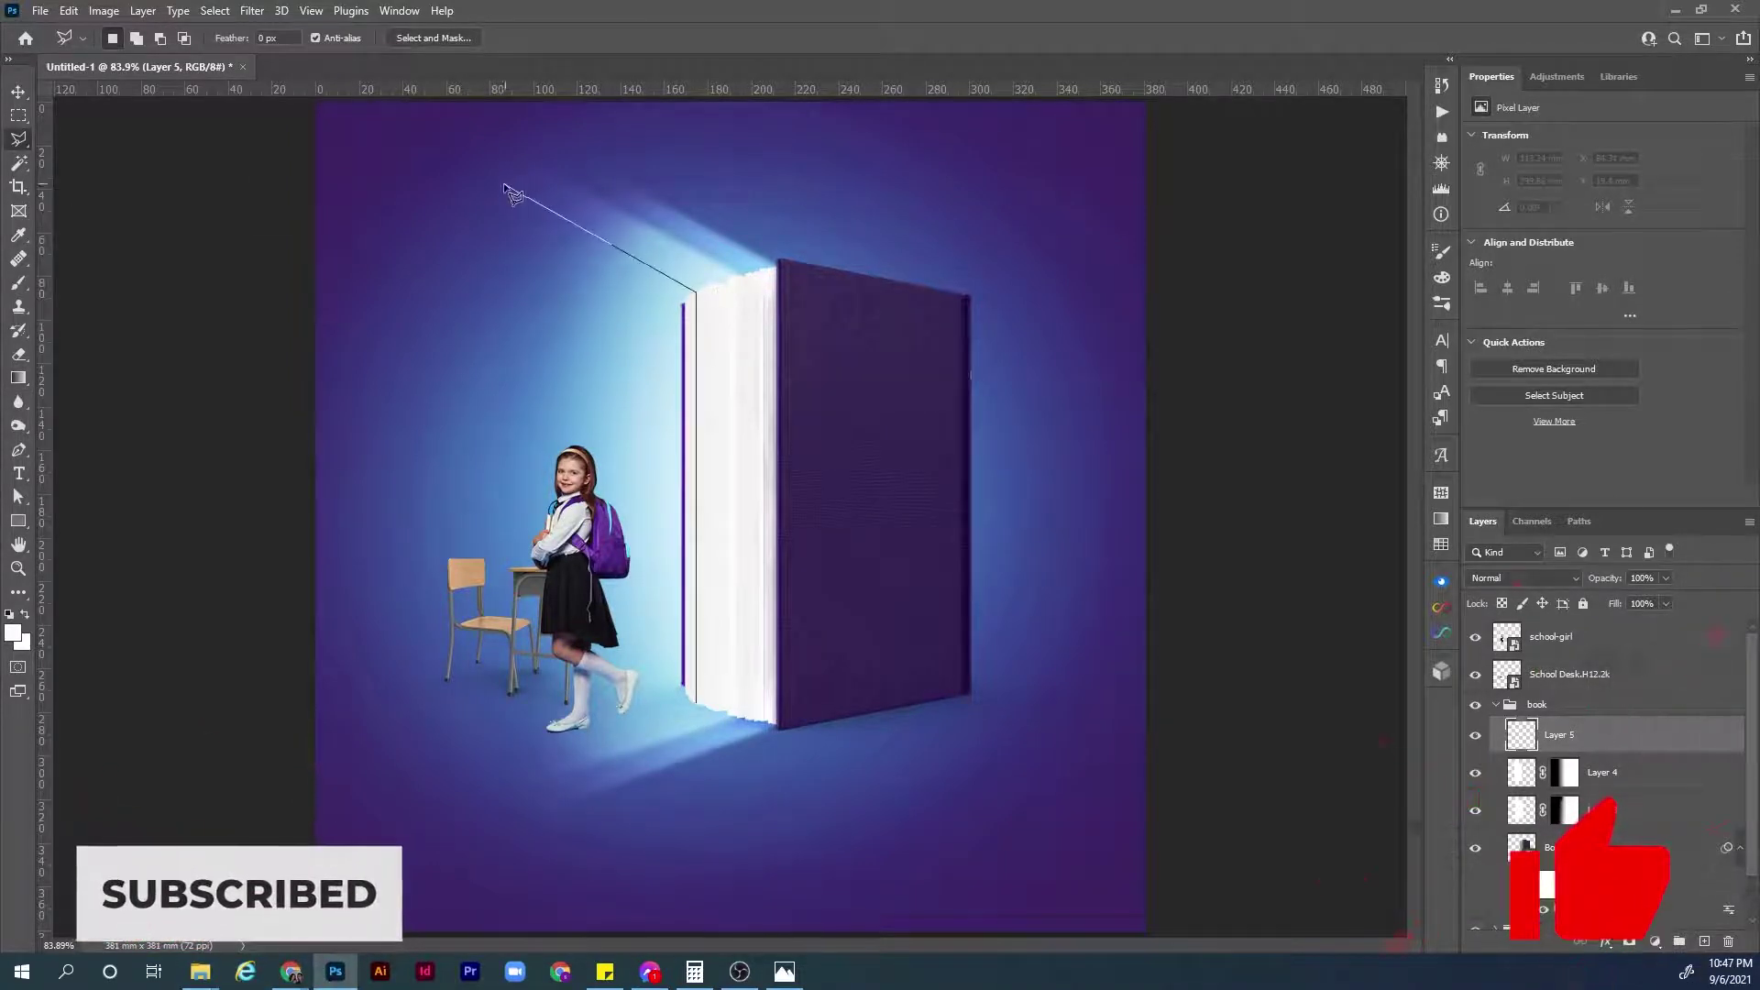
left_click(504, 183)
left_click(505, 759)
double_click(697, 706)
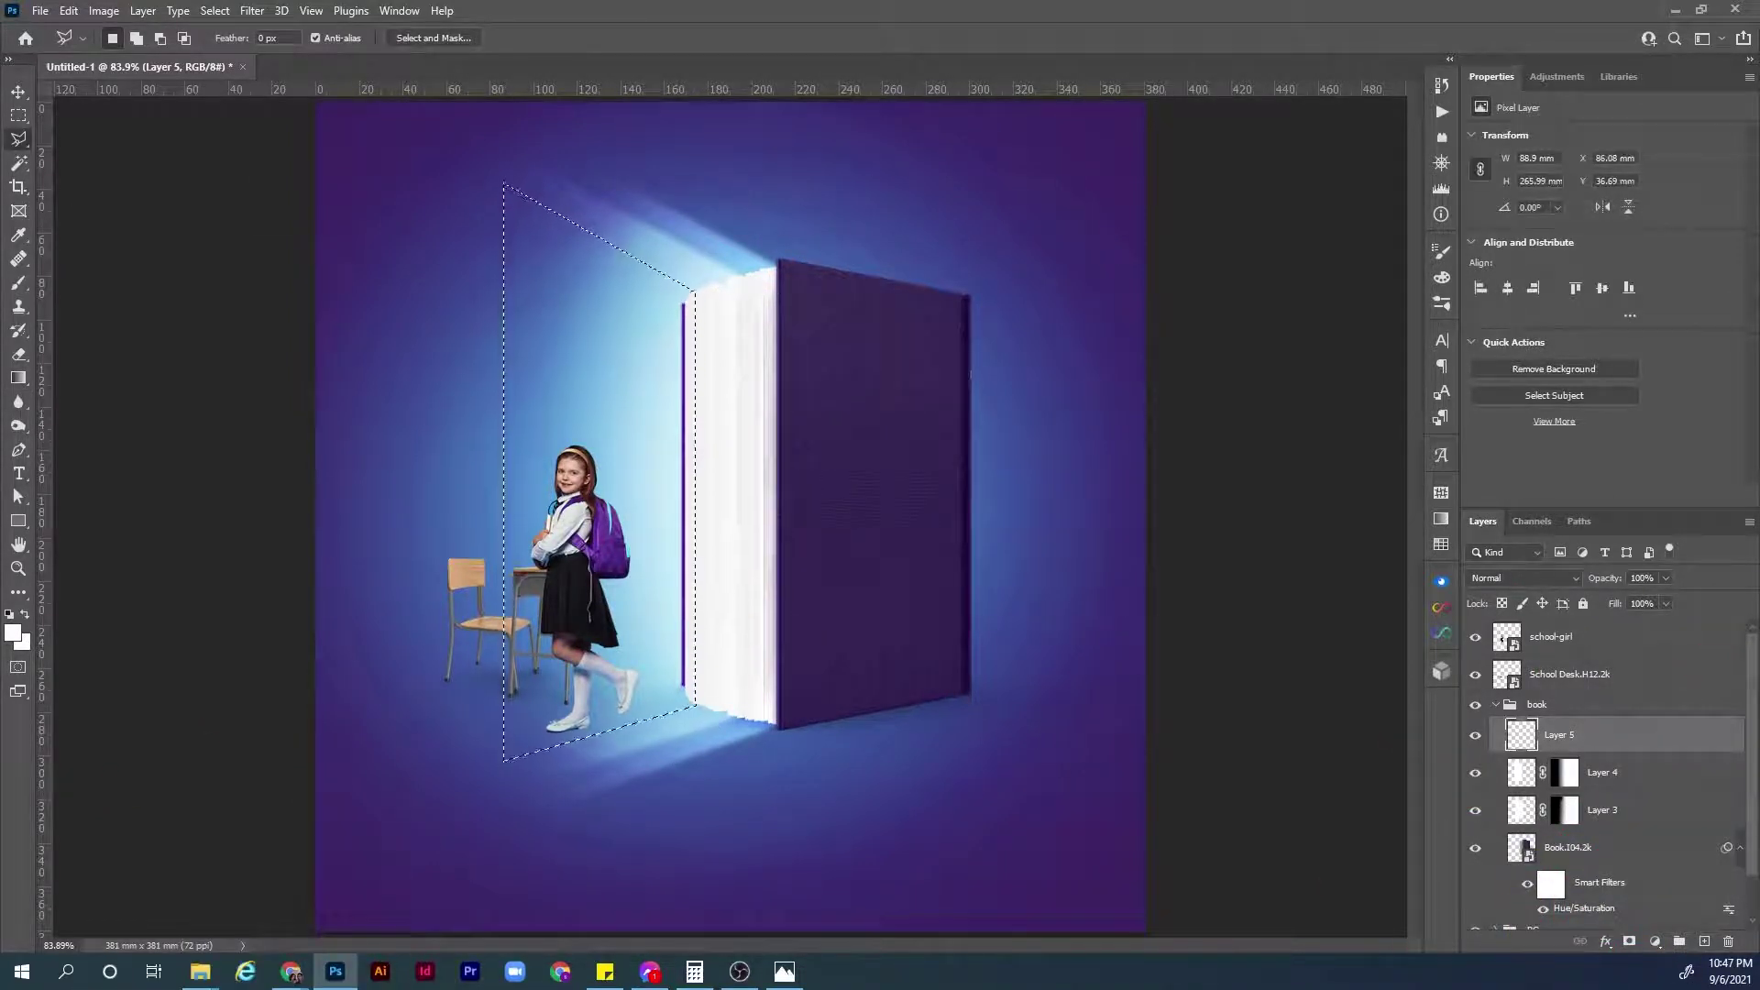
Fill the third beam with white and fade its outer side through a new layer mask with a black-to-white linear gradient.
key("alt+BackSpace")
key("ctrl+d")
left_click(1629, 941)
key("g")
key("x")
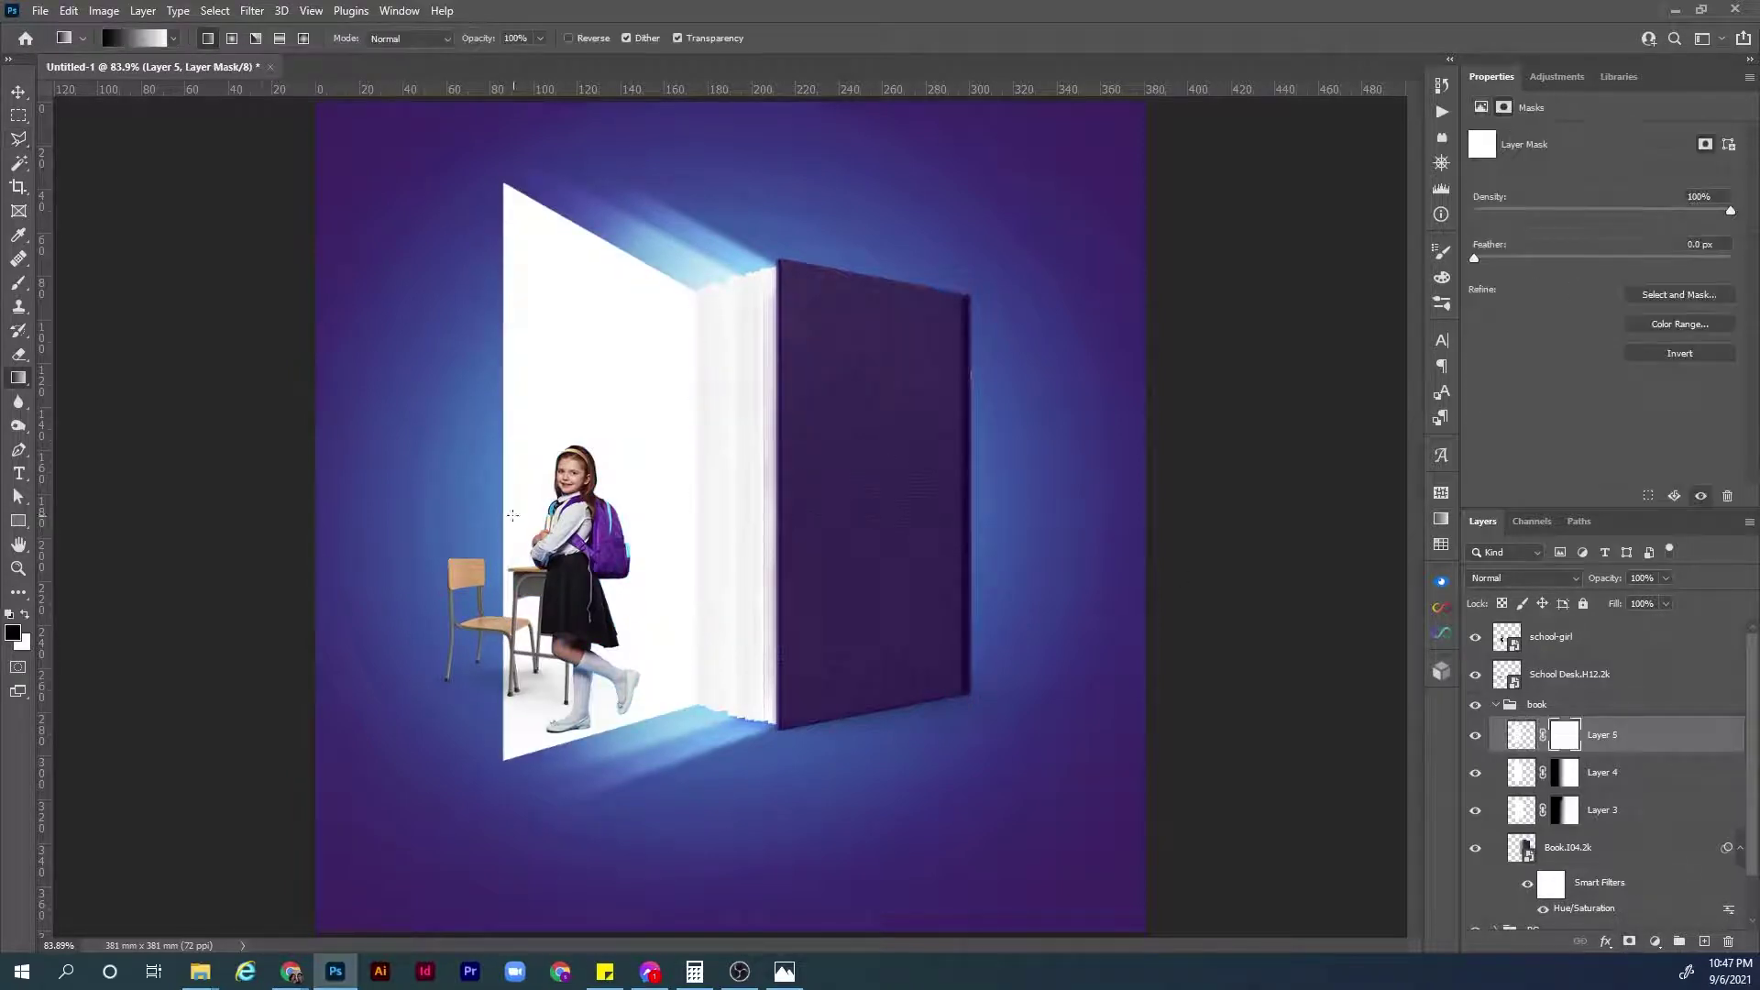
left_click_drag(488, 507, 703, 513)
Set the blend mode of the third beam layer to Overlay.
left_click(1521, 735)
left_click(1524, 578)
left_click(1508, 718)
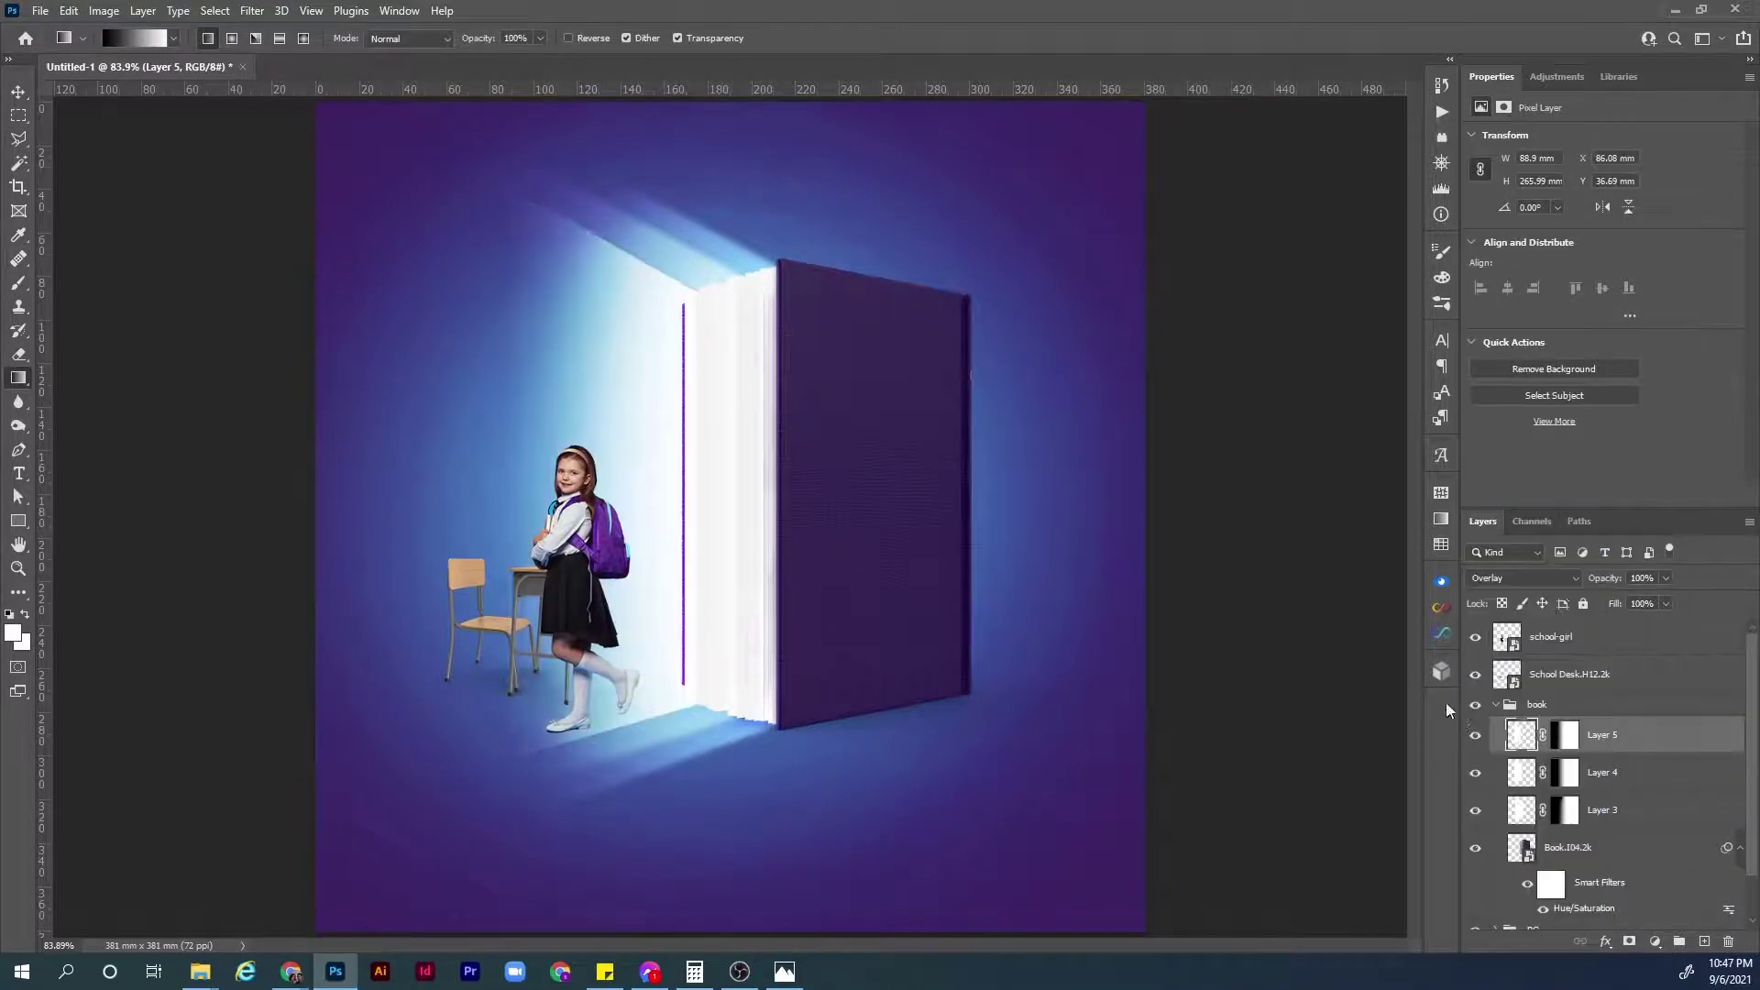
Reapply the last Gaussian Blur to the third beam layer and set its opacity to 65%.
key("ctrl+alt+f")
left_click(1593, 581)
type("65")
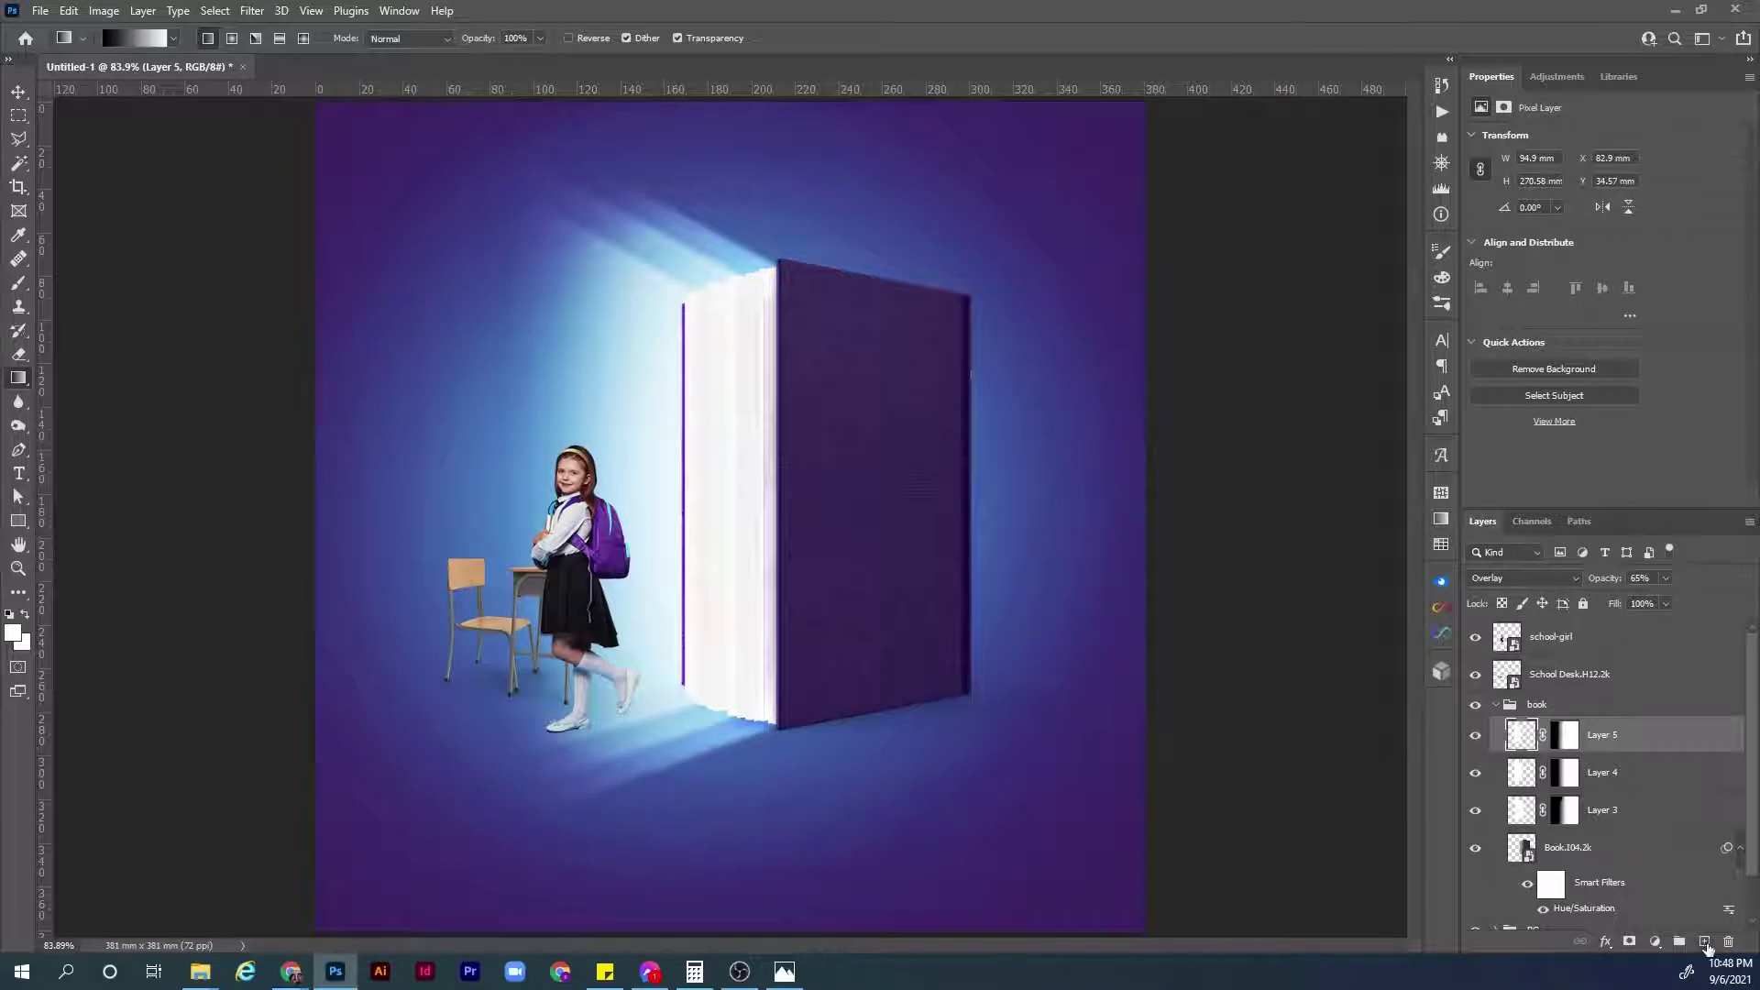
On a new layer, outline a narrow floor beam about 122 × 40 mm widening from the pages' bottom edge past the girl's feet.
left_click(1704, 943)
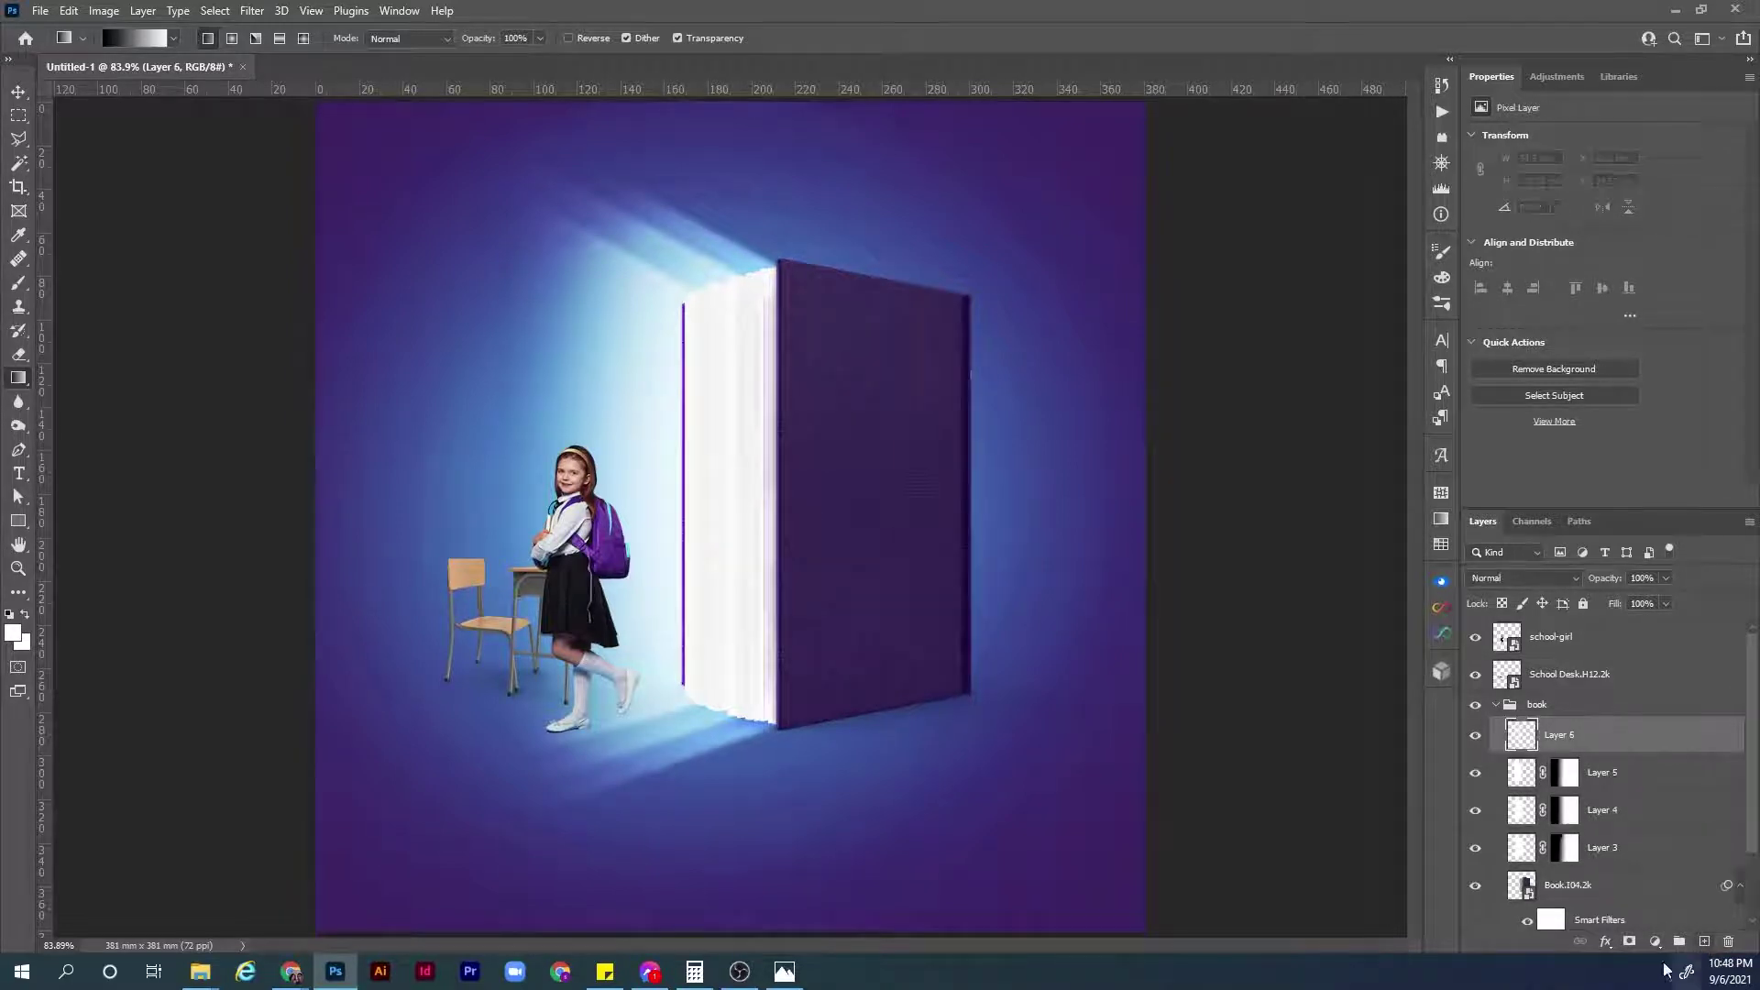
key("l")
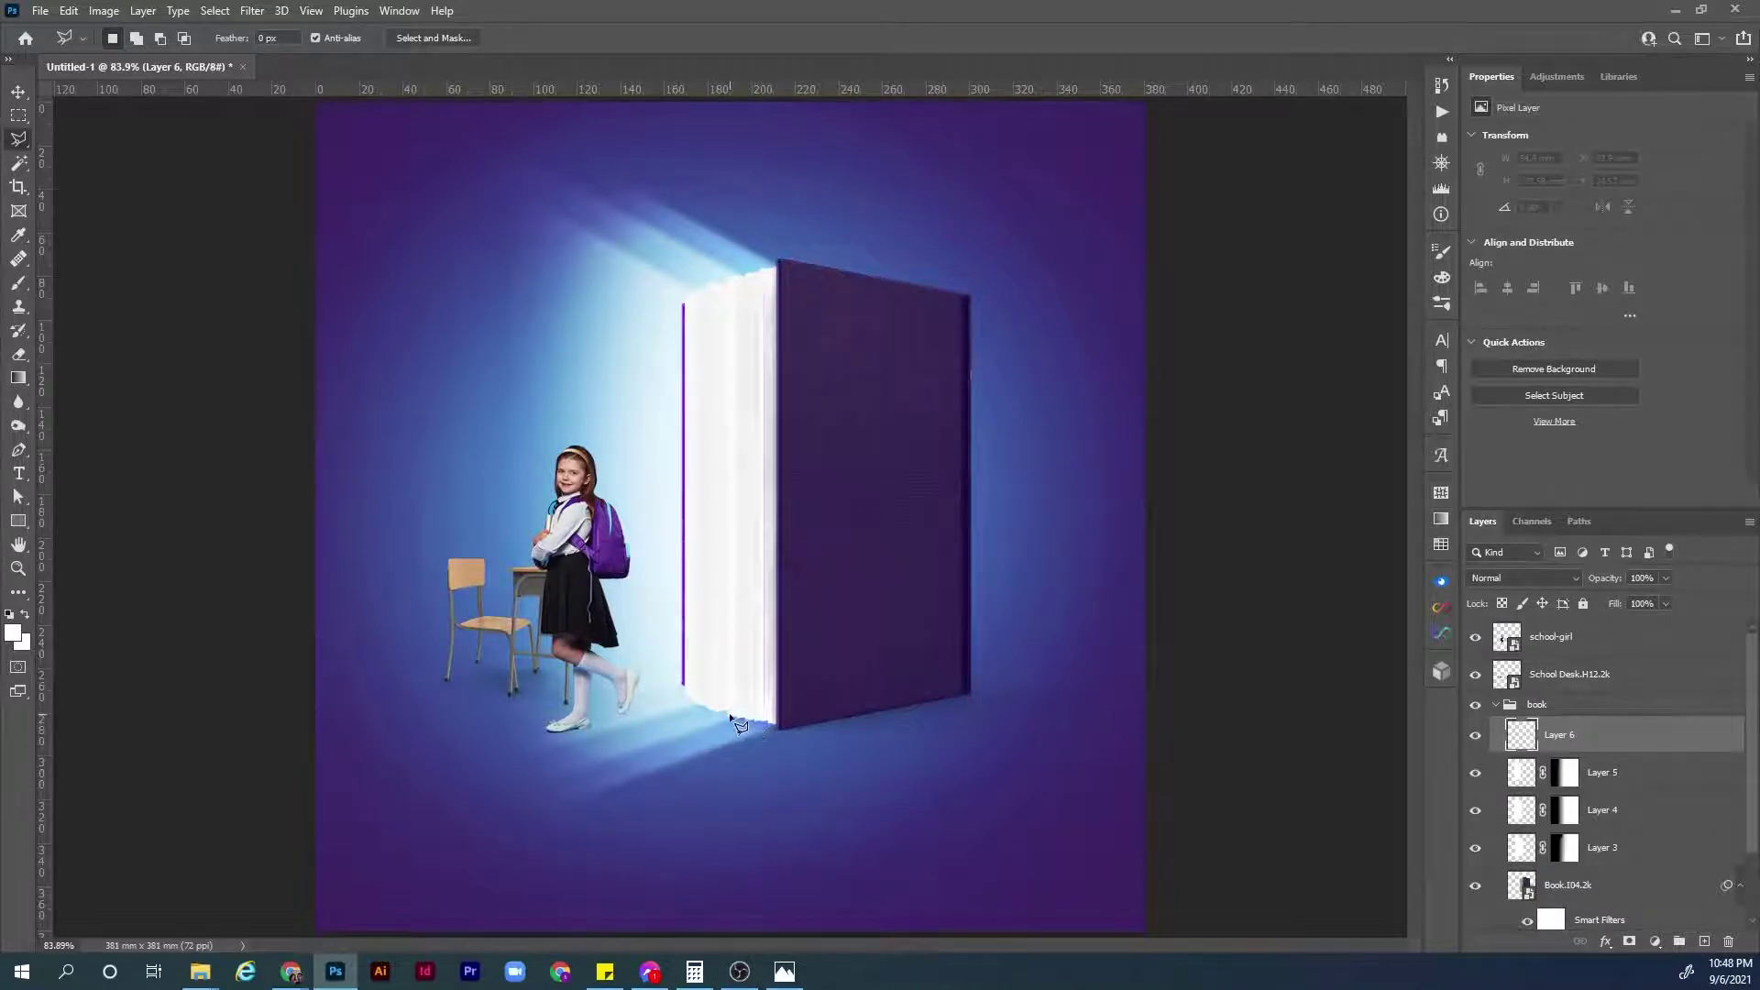
key("ctrl+plus")
key("ctrl+plus")
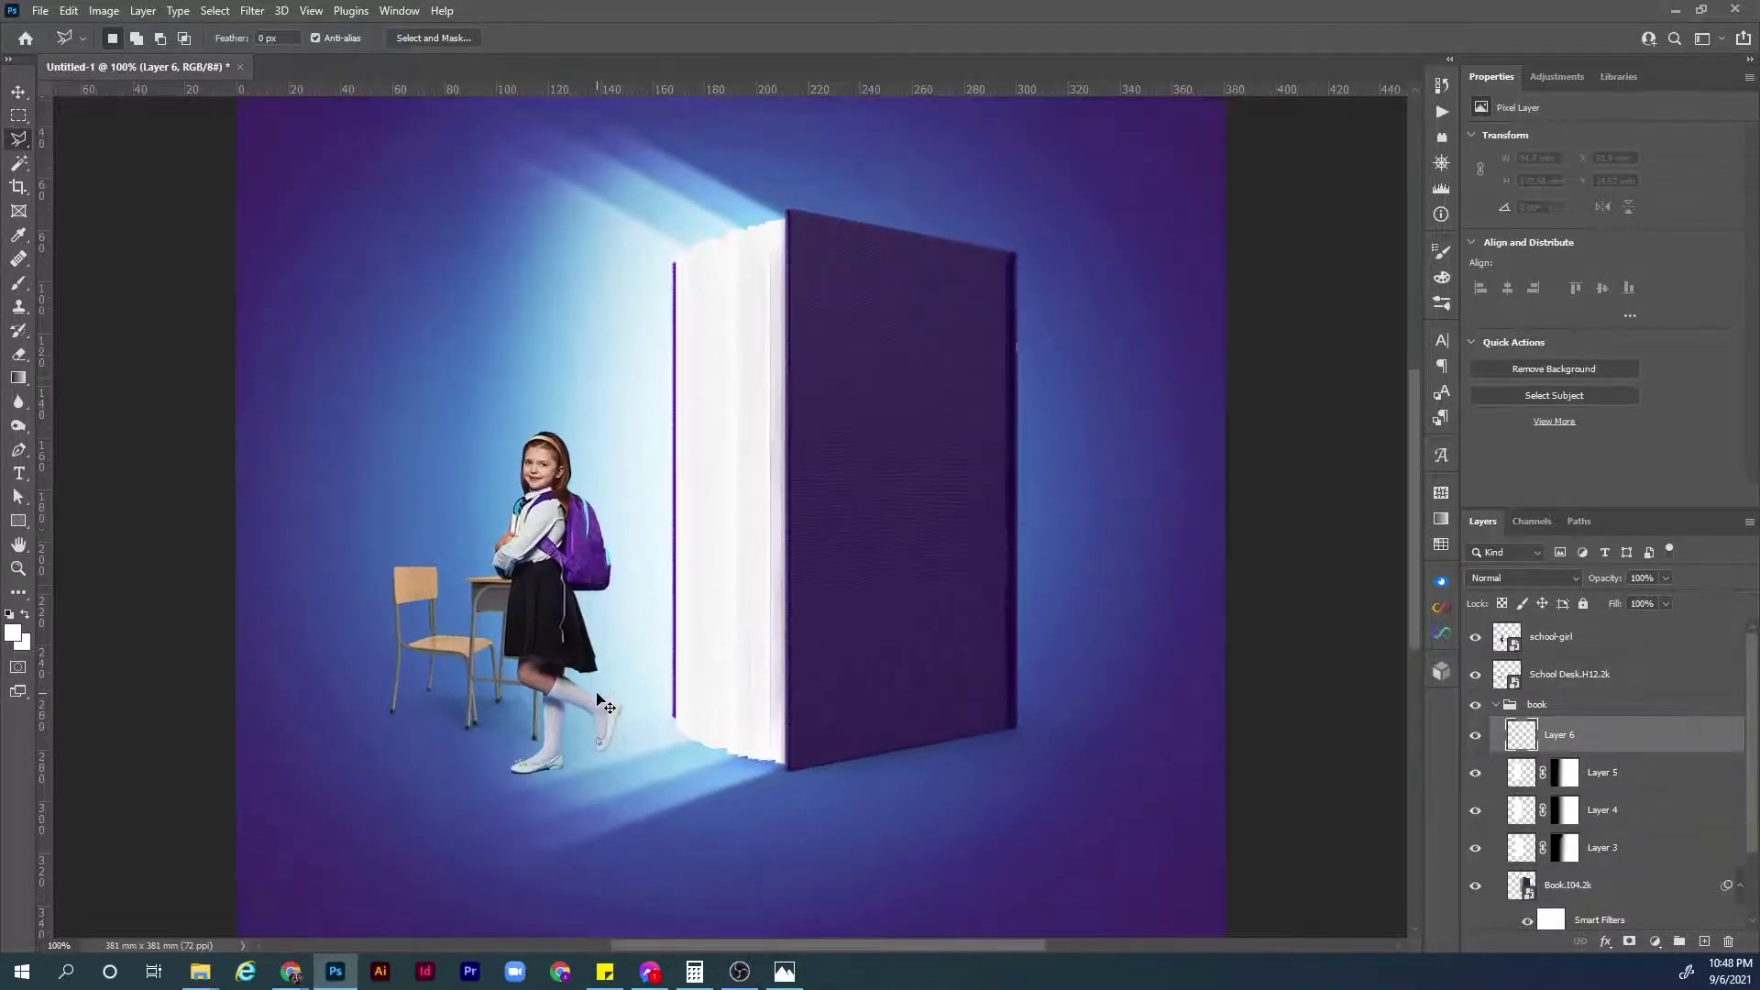
mouse_move(724, 782)
left_mouse_down()
mouse_move(1110, 550)
mouse_move(1077, 556)
mouse_move(1068, 653)
left_mouse_up()
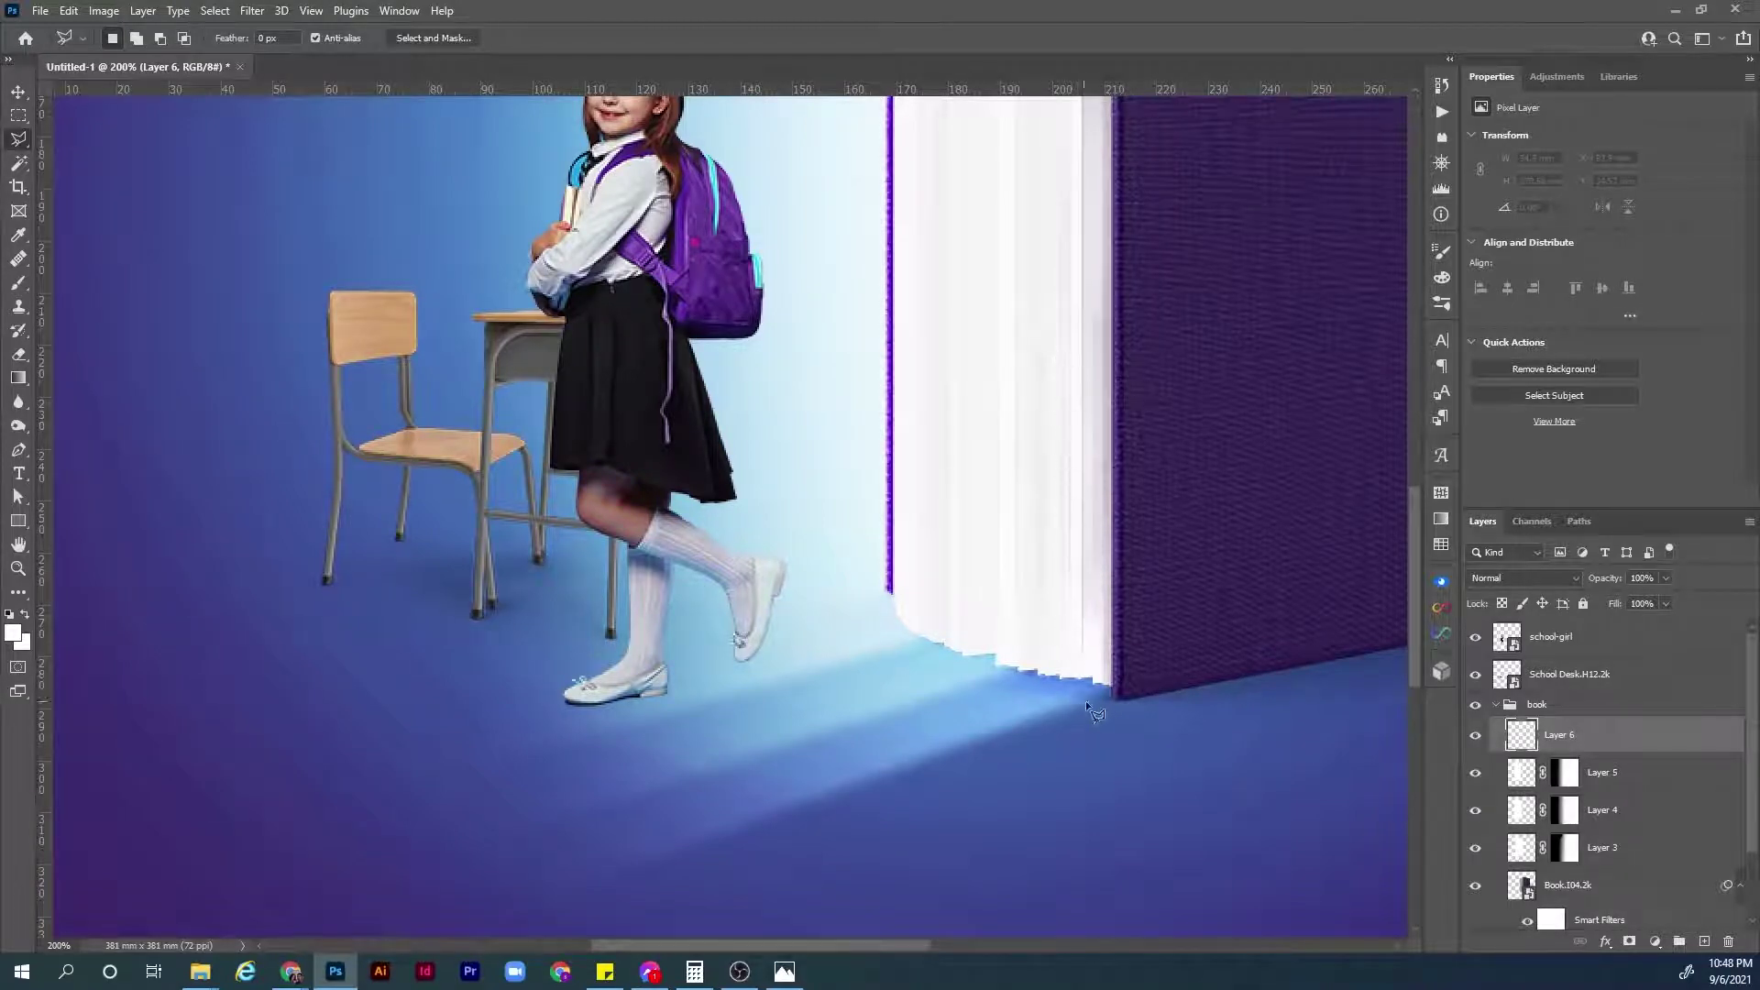
left_click(1021, 669)
left_click(1037, 674)
left_click(508, 873)
left_click(409, 790)
left_click(1012, 674)
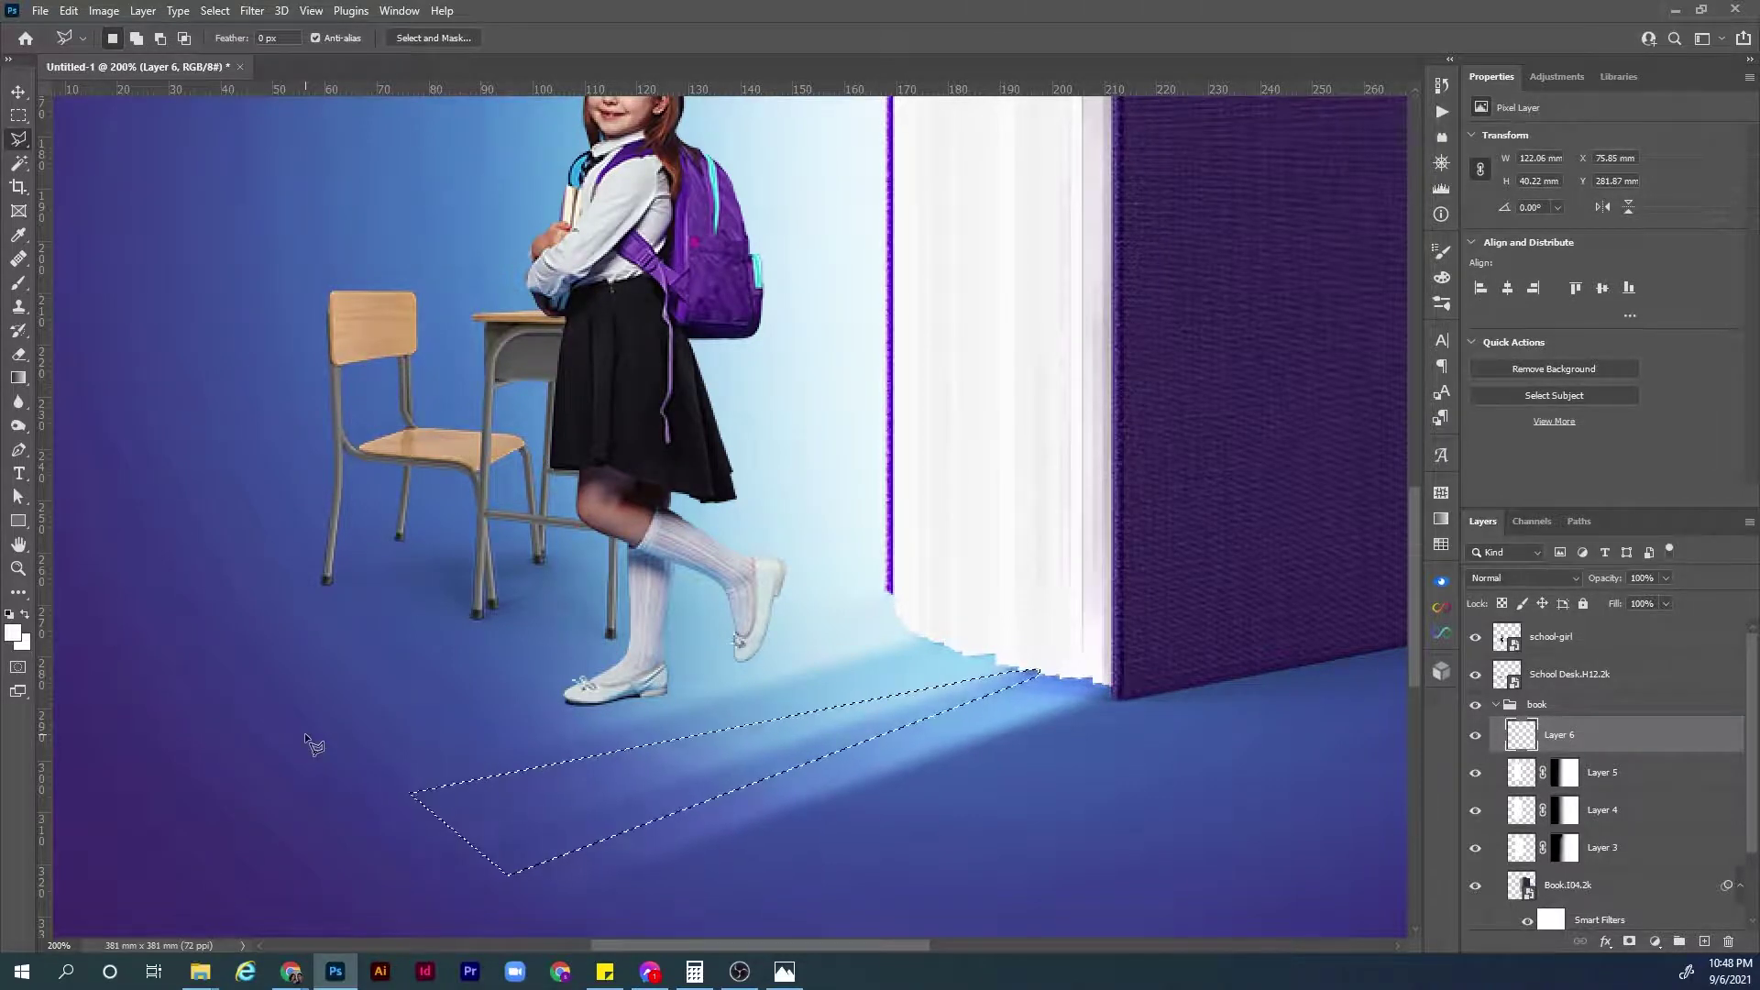
Fill the floor beam with white and fade its wide far end with a black-to-white linear gradient on a new layer mask.
key("alt+BackSpace")
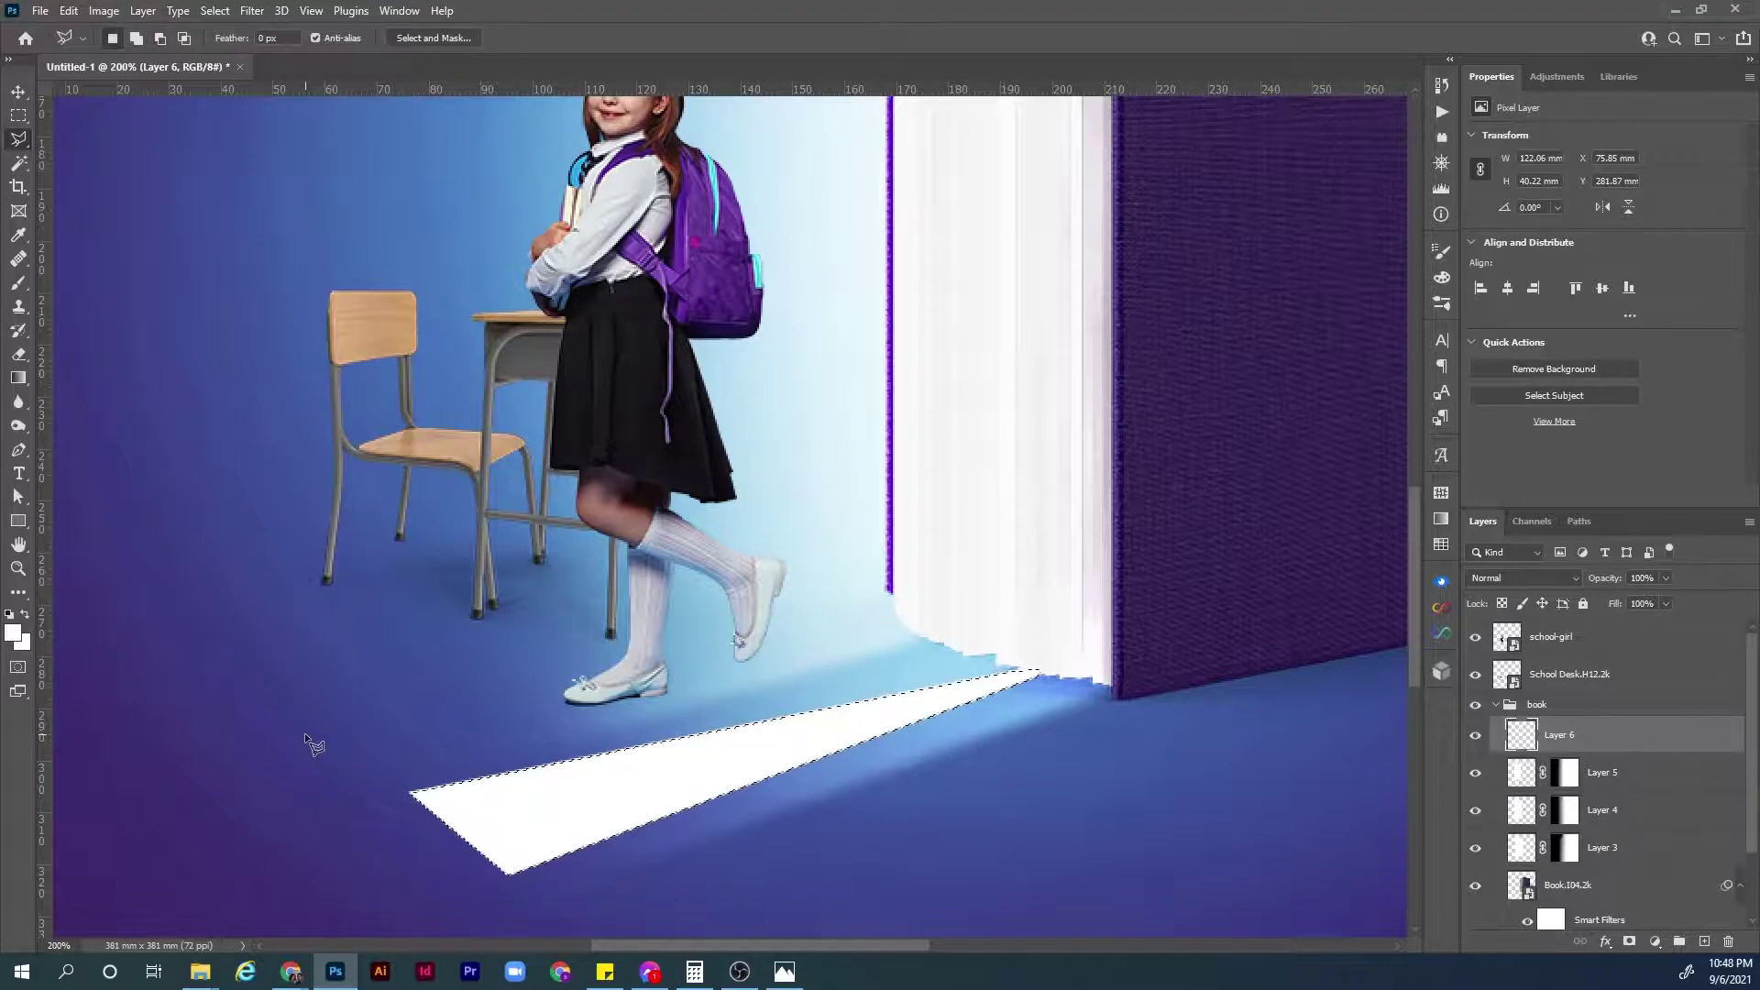
key("ctrl+d")
left_click(1628, 944)
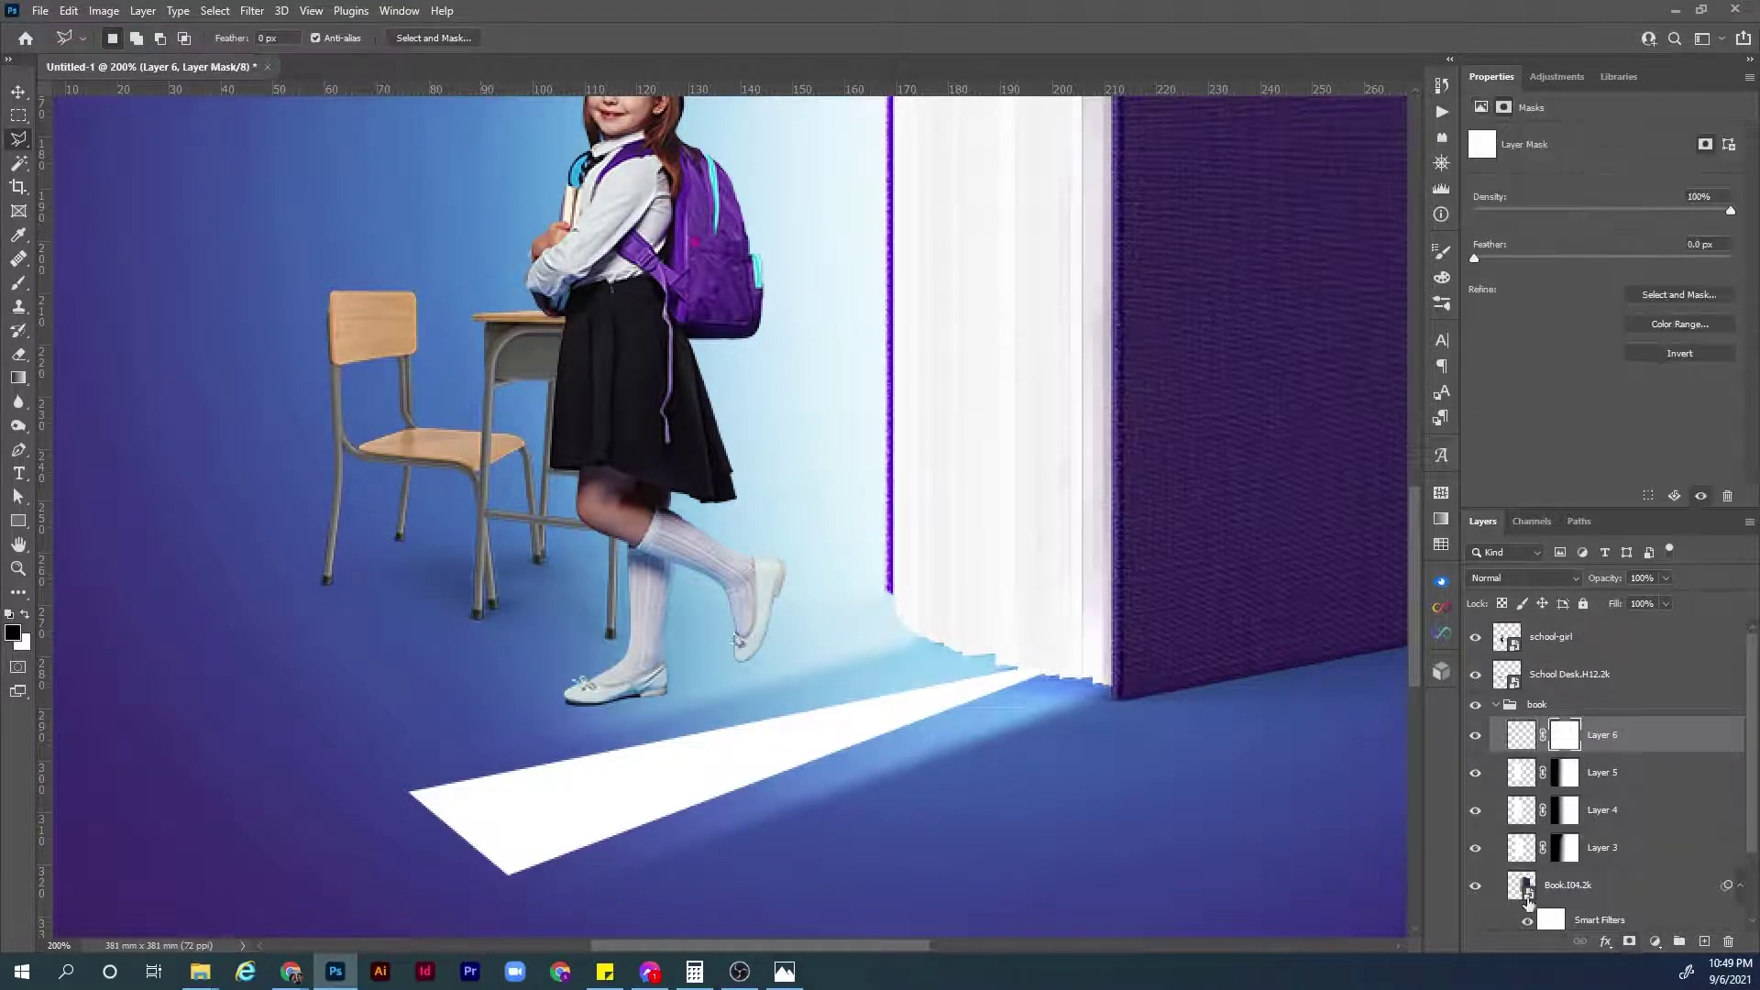
key("d")
key("g")
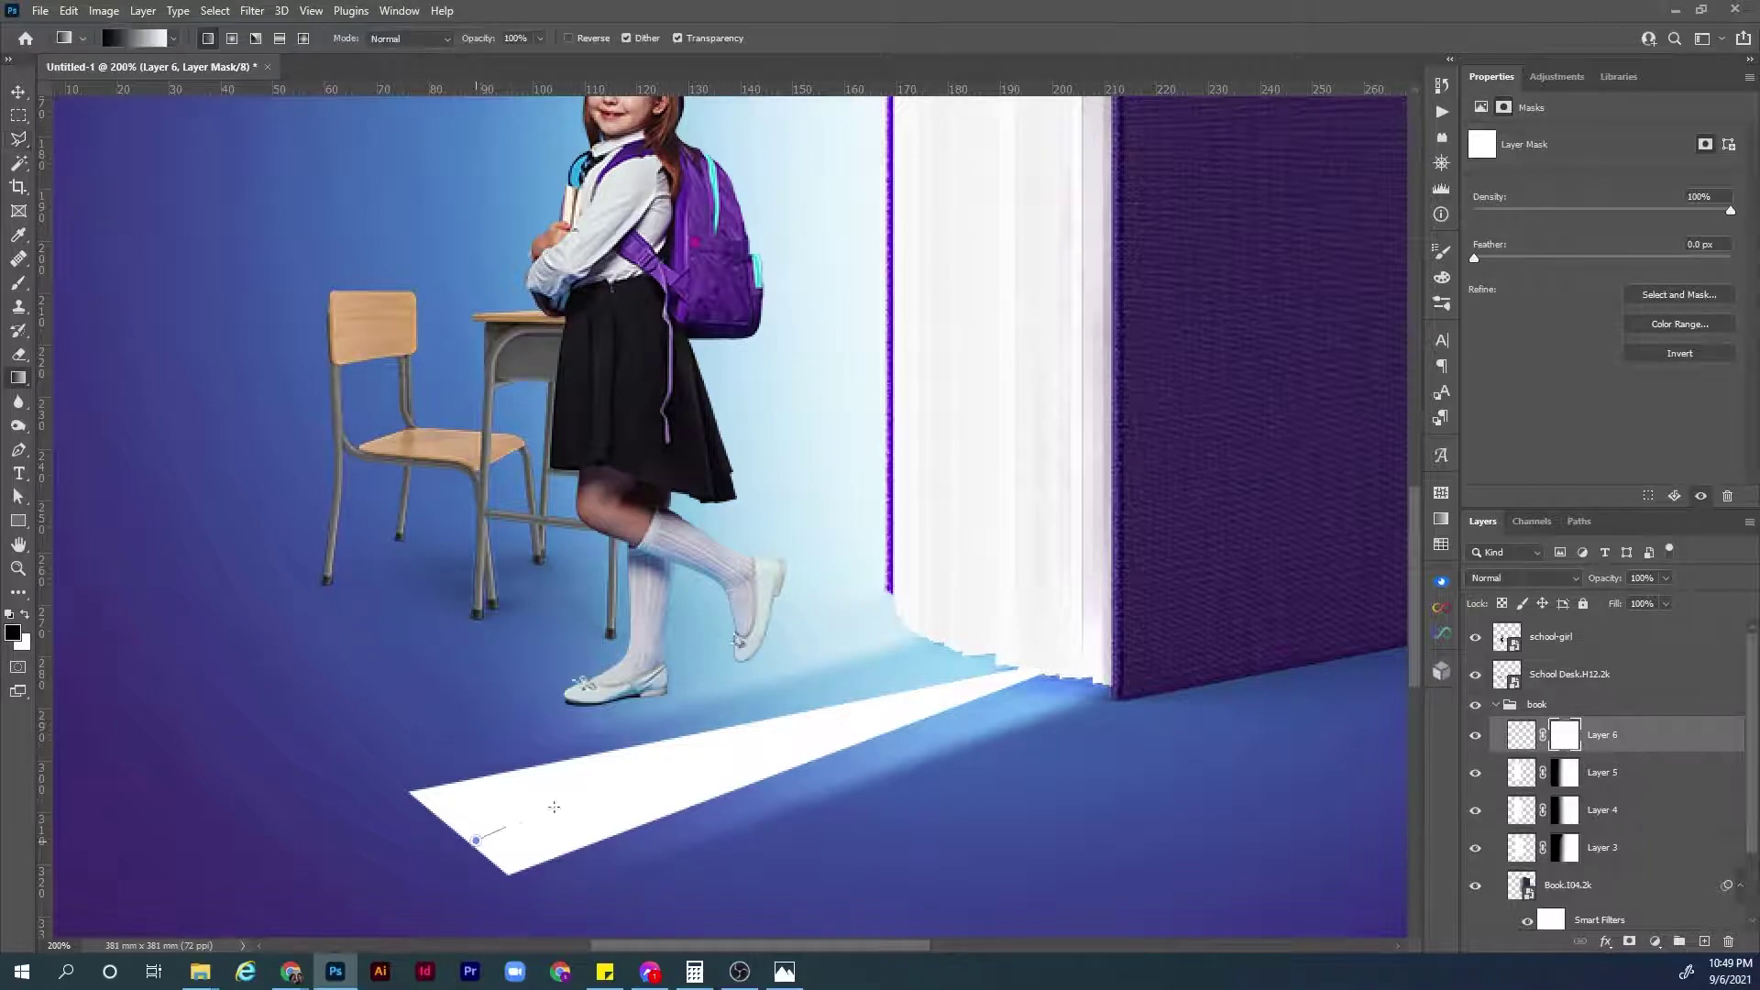
left_click_drag(554, 807, 1008, 659)
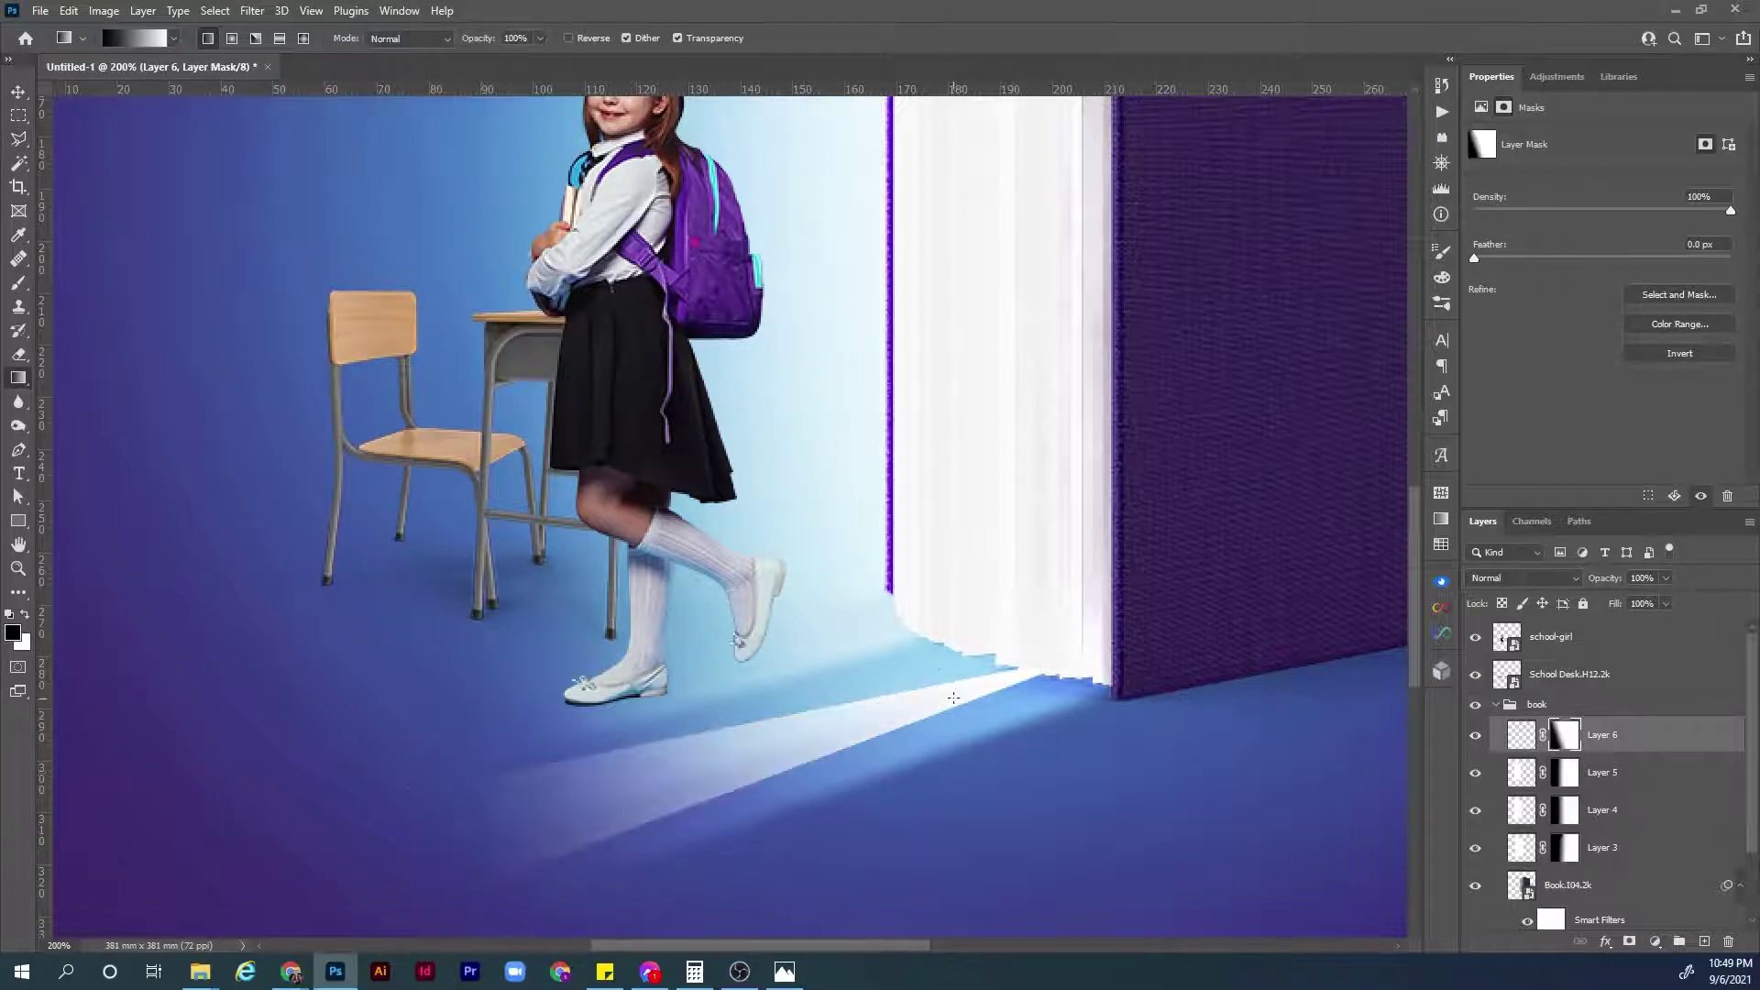
Set the floor beam layer's blend mode to Overlay and soften it by reapplying the last Gaussian Blur.
left_click(1522, 738)
left_click(1529, 578)
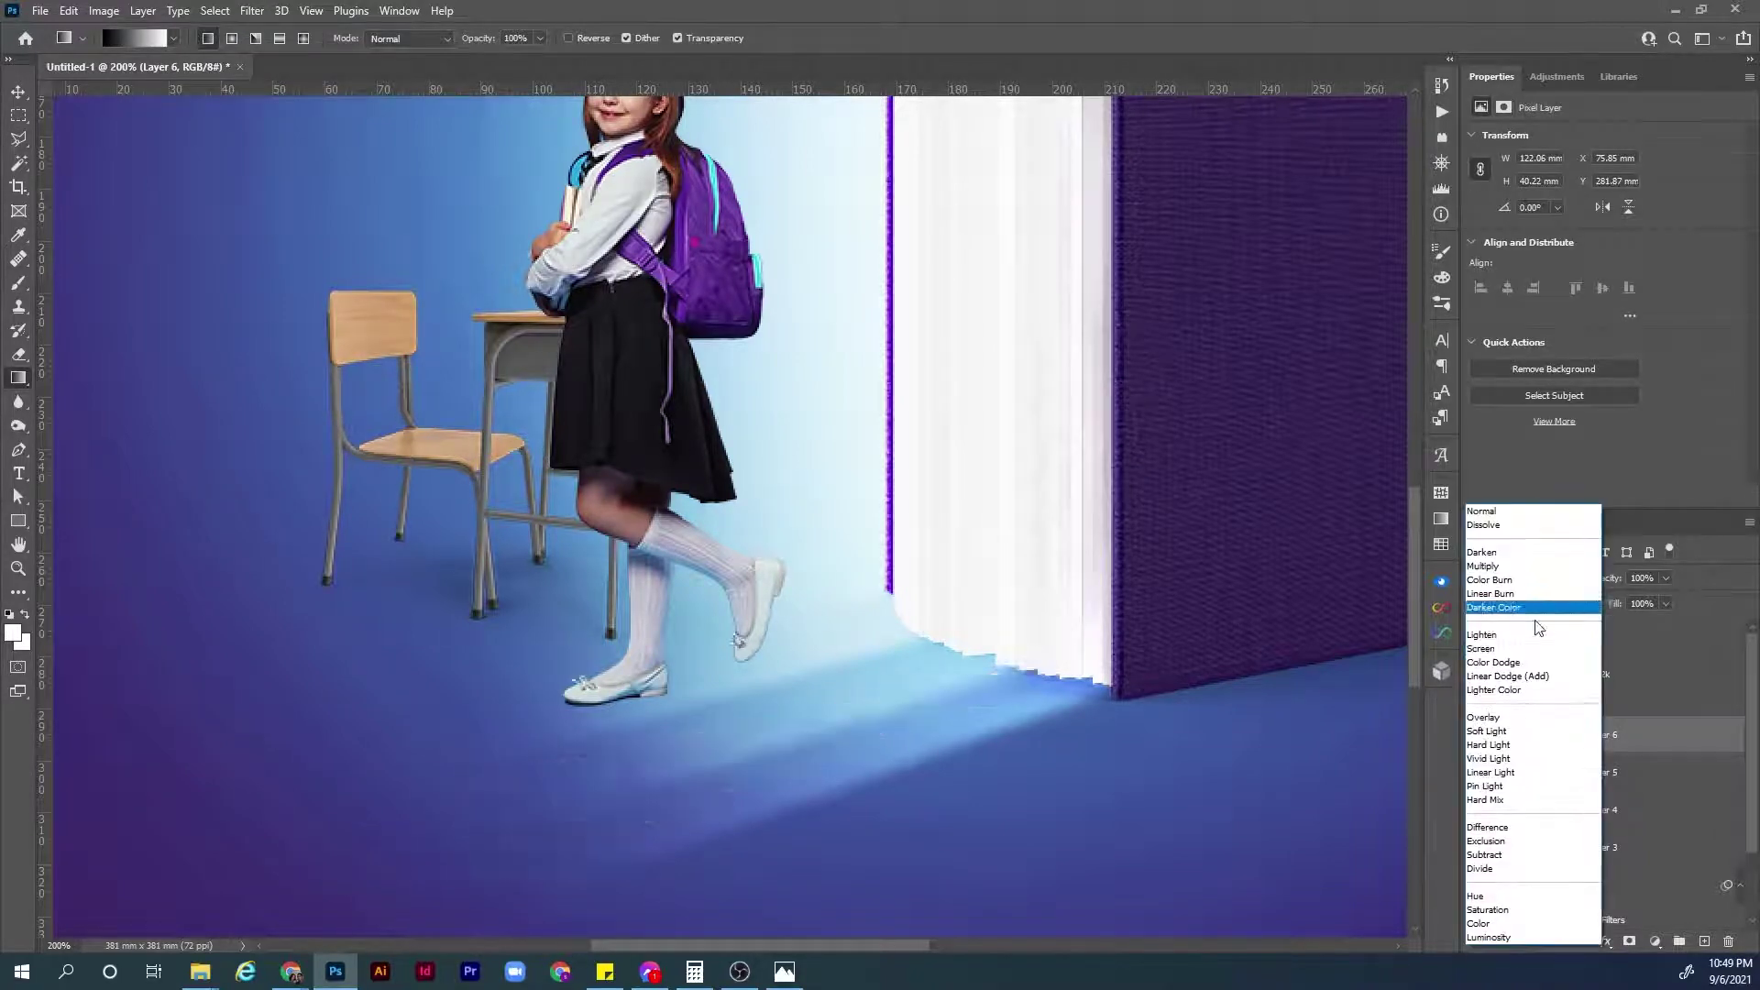
left_click(1522, 721)
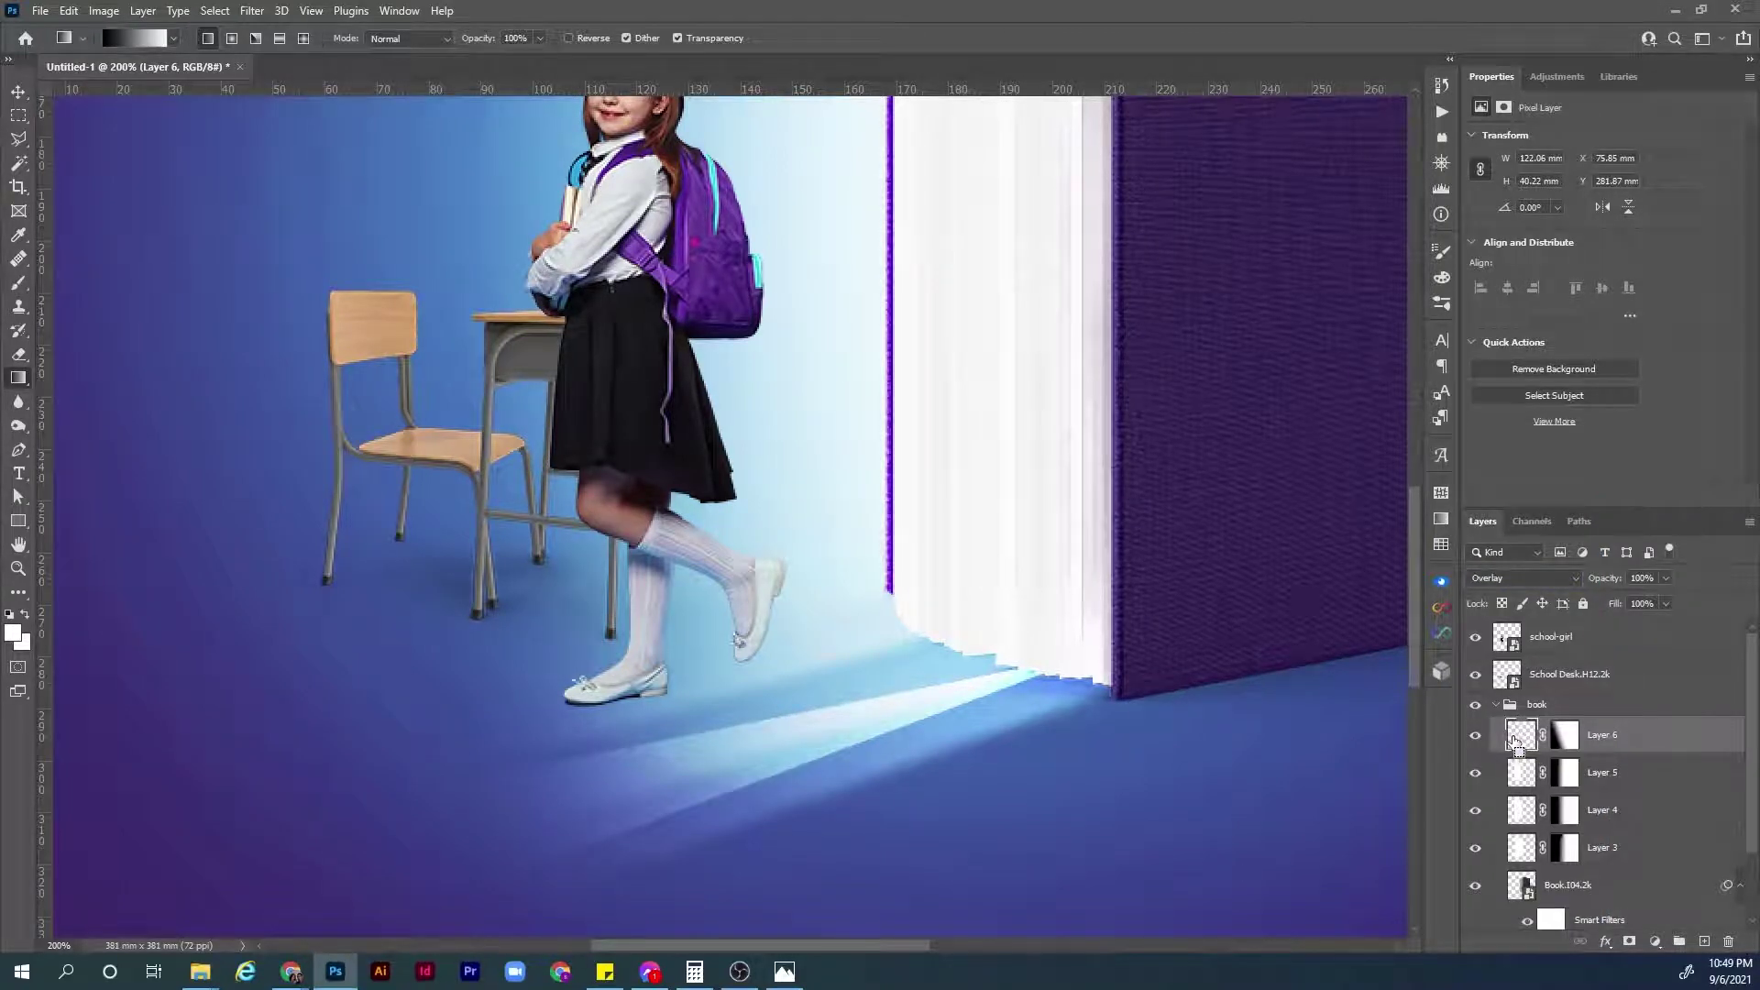
key("ctrl+alt+f")
key("ctrl+0")
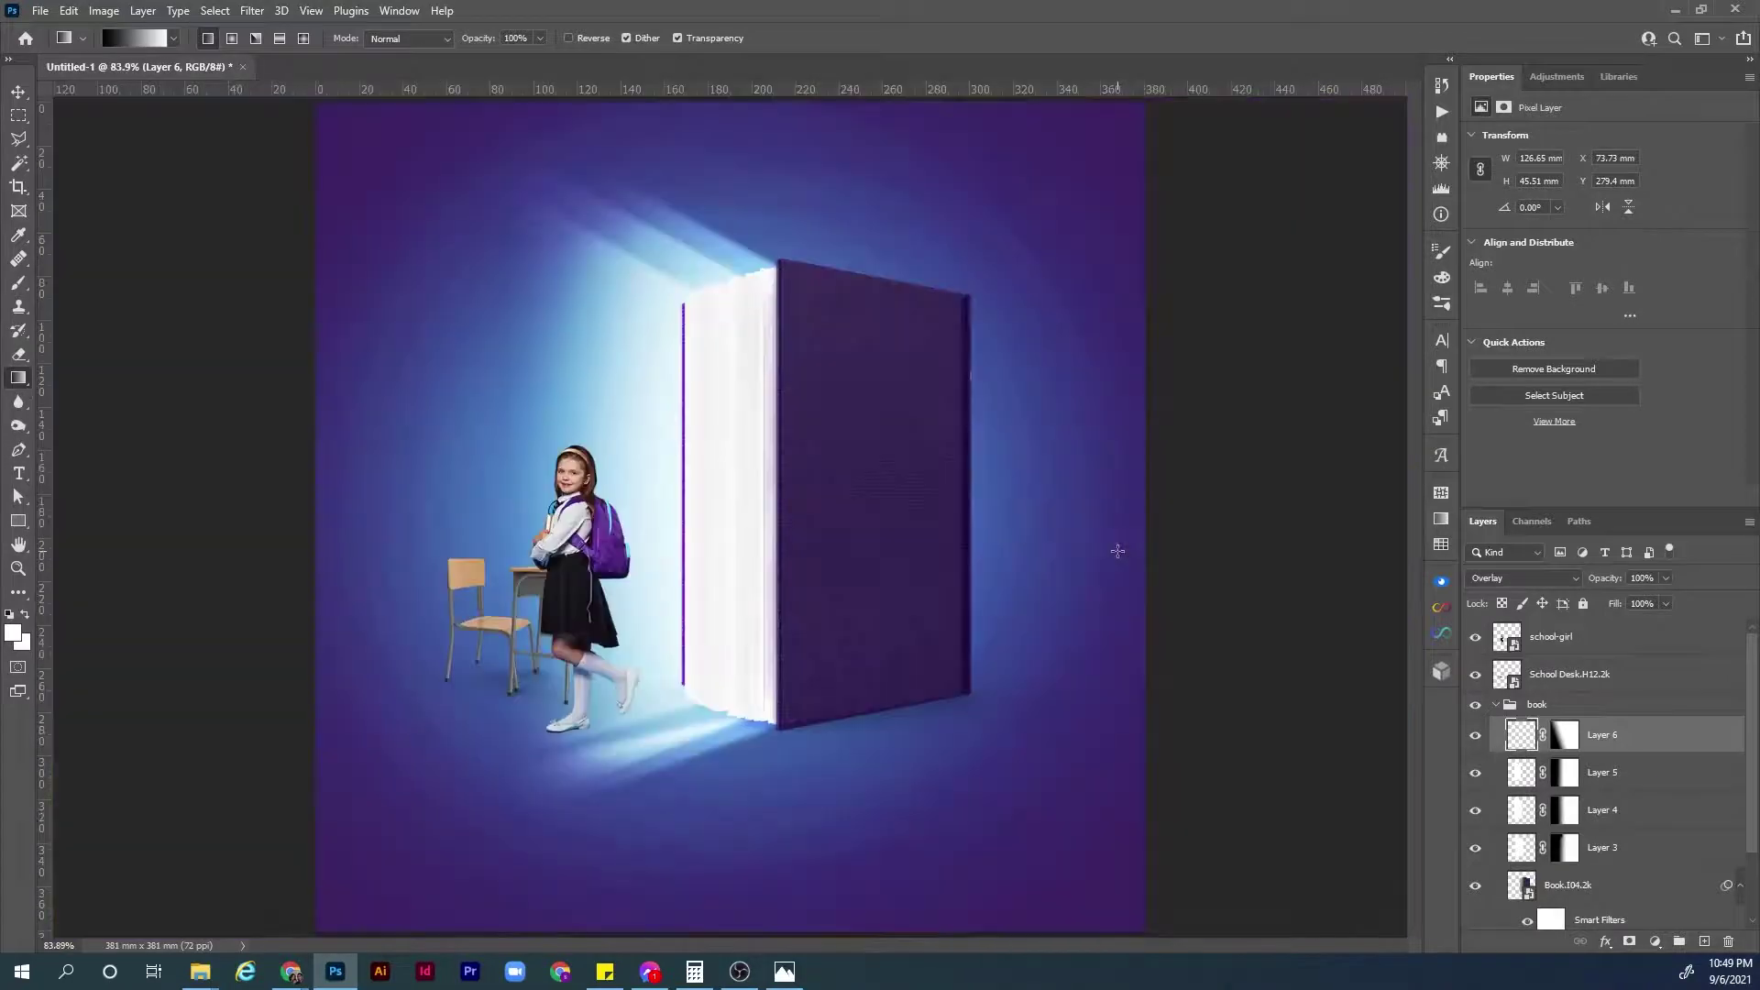
key("z")
left_click_drag(683, 710, 704, 712)
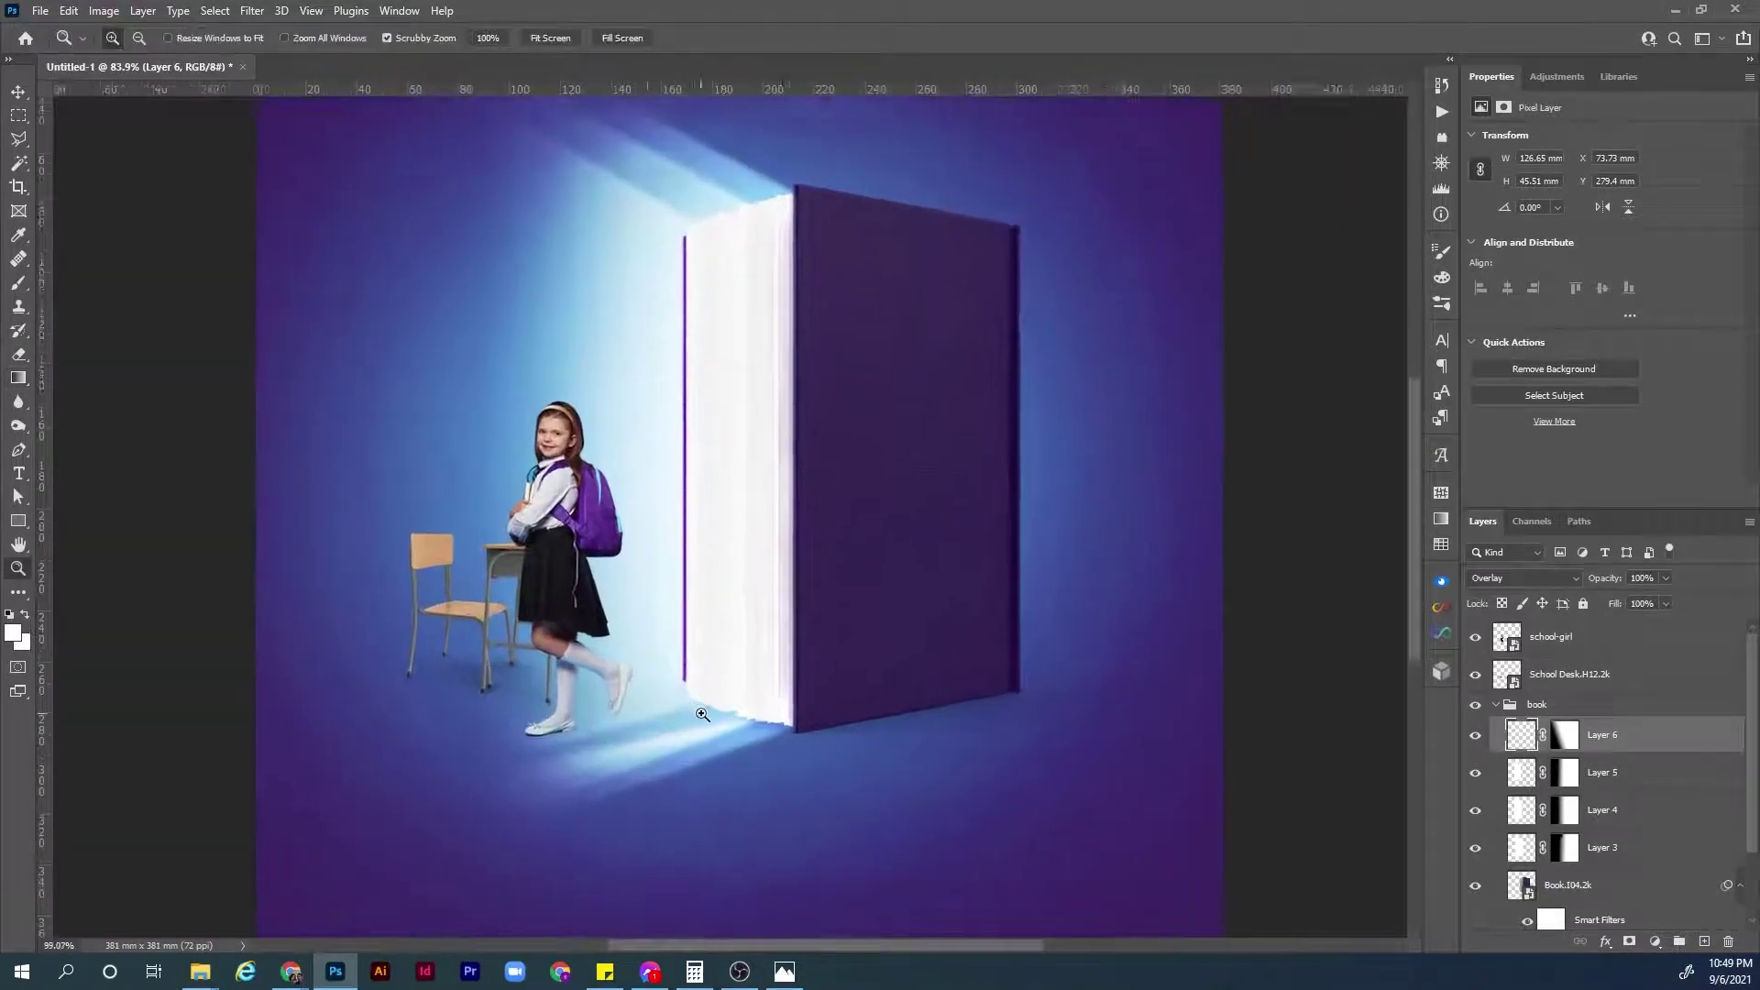
Compare the composite with the first floor beam layer hidden and shown.
left_click(1475, 739)
left_click(1476, 739)
left_click(1475, 739)
left_click(1475, 739)
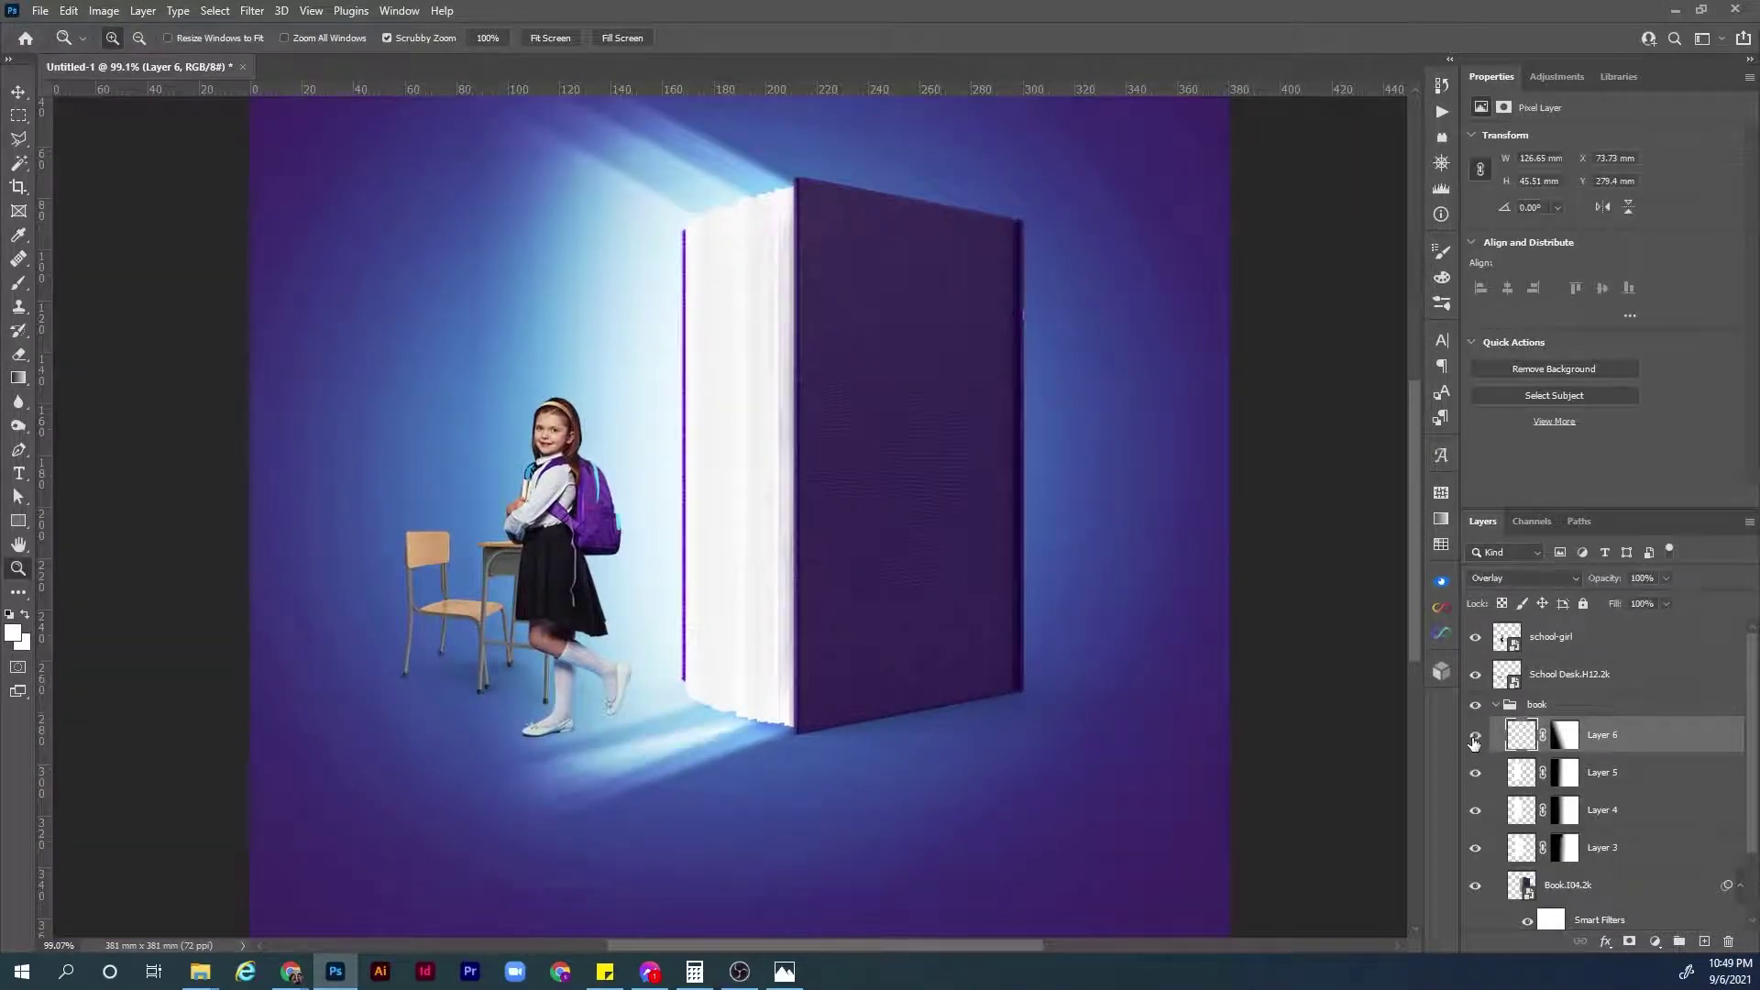
On a new layer, outline a second floor beam about 125 mm long from the pages' lower outer corner past the girl's feet.
left_click_drag(674, 716, 732, 715)
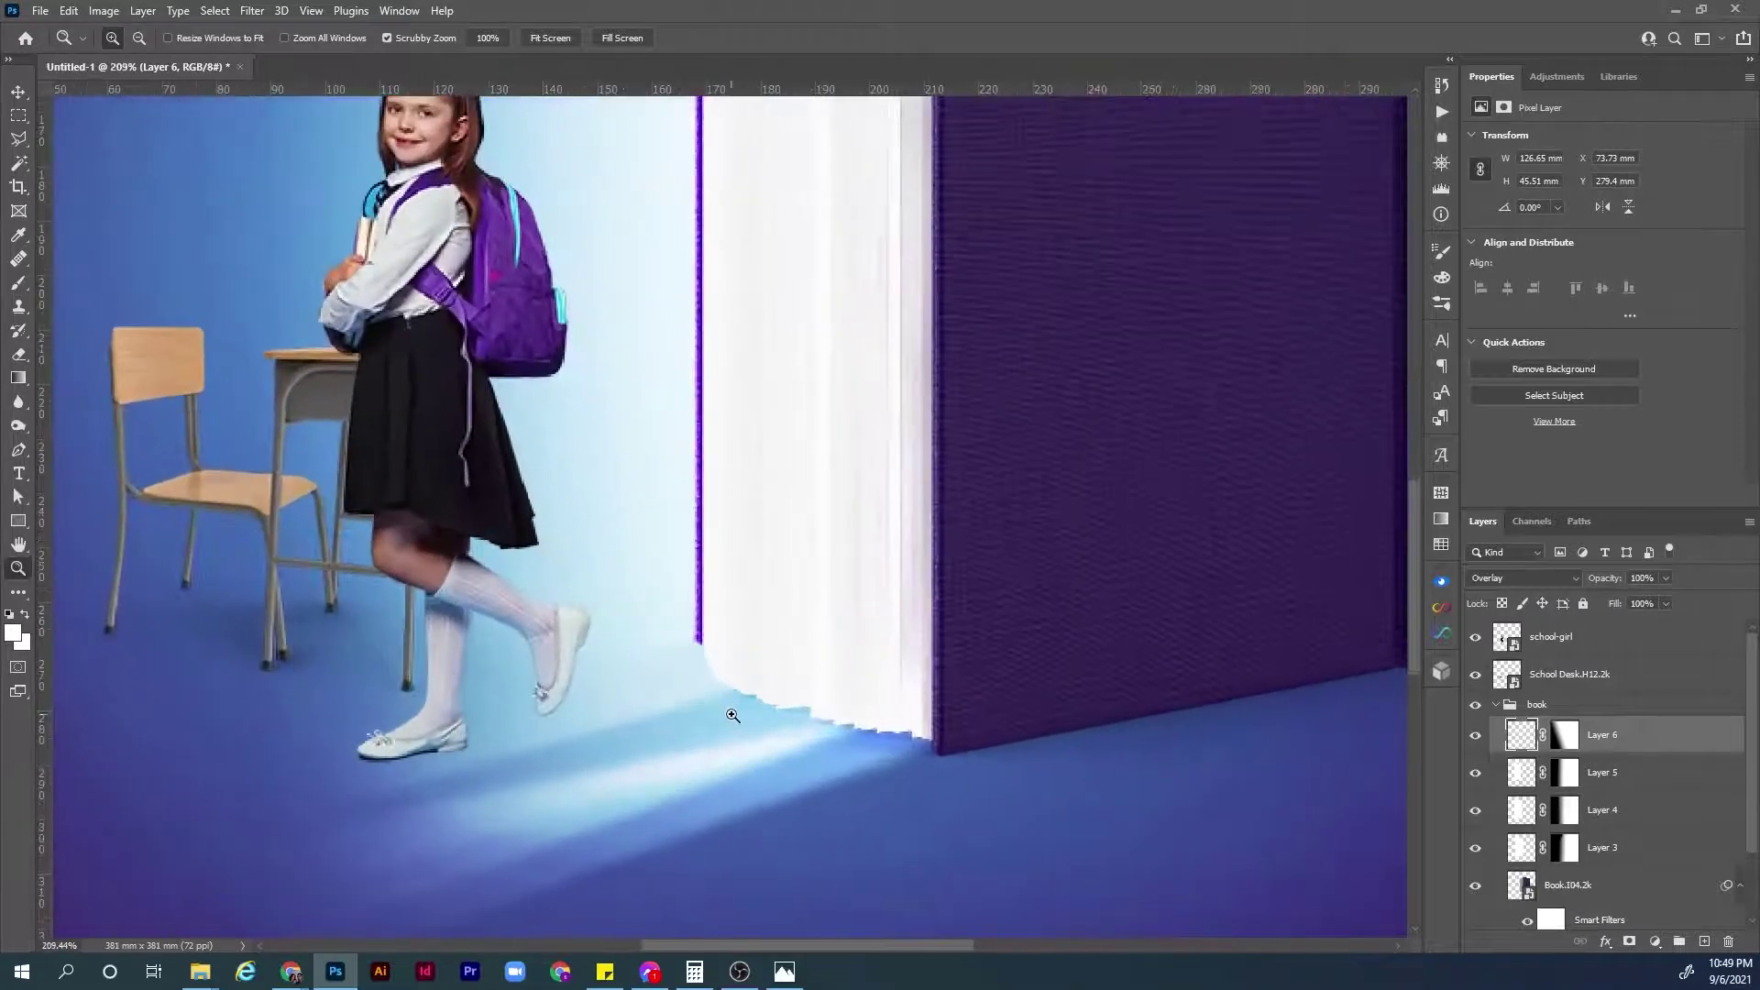
key("l")
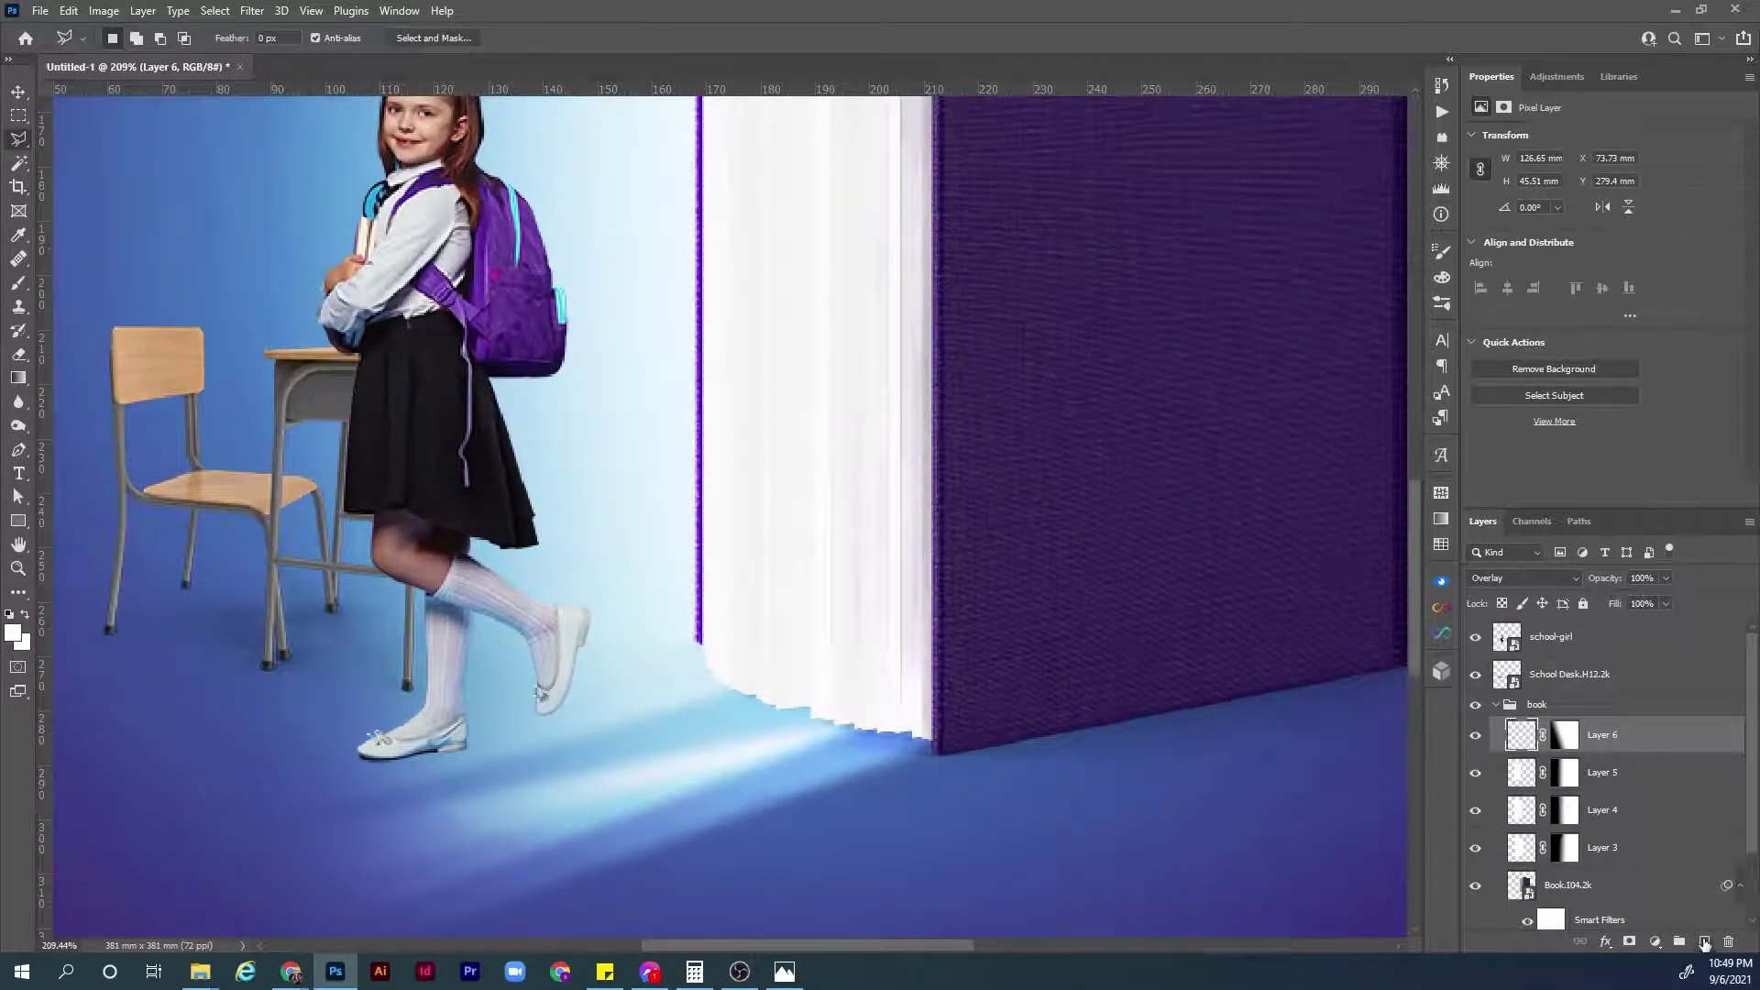
left_click(1703, 941)
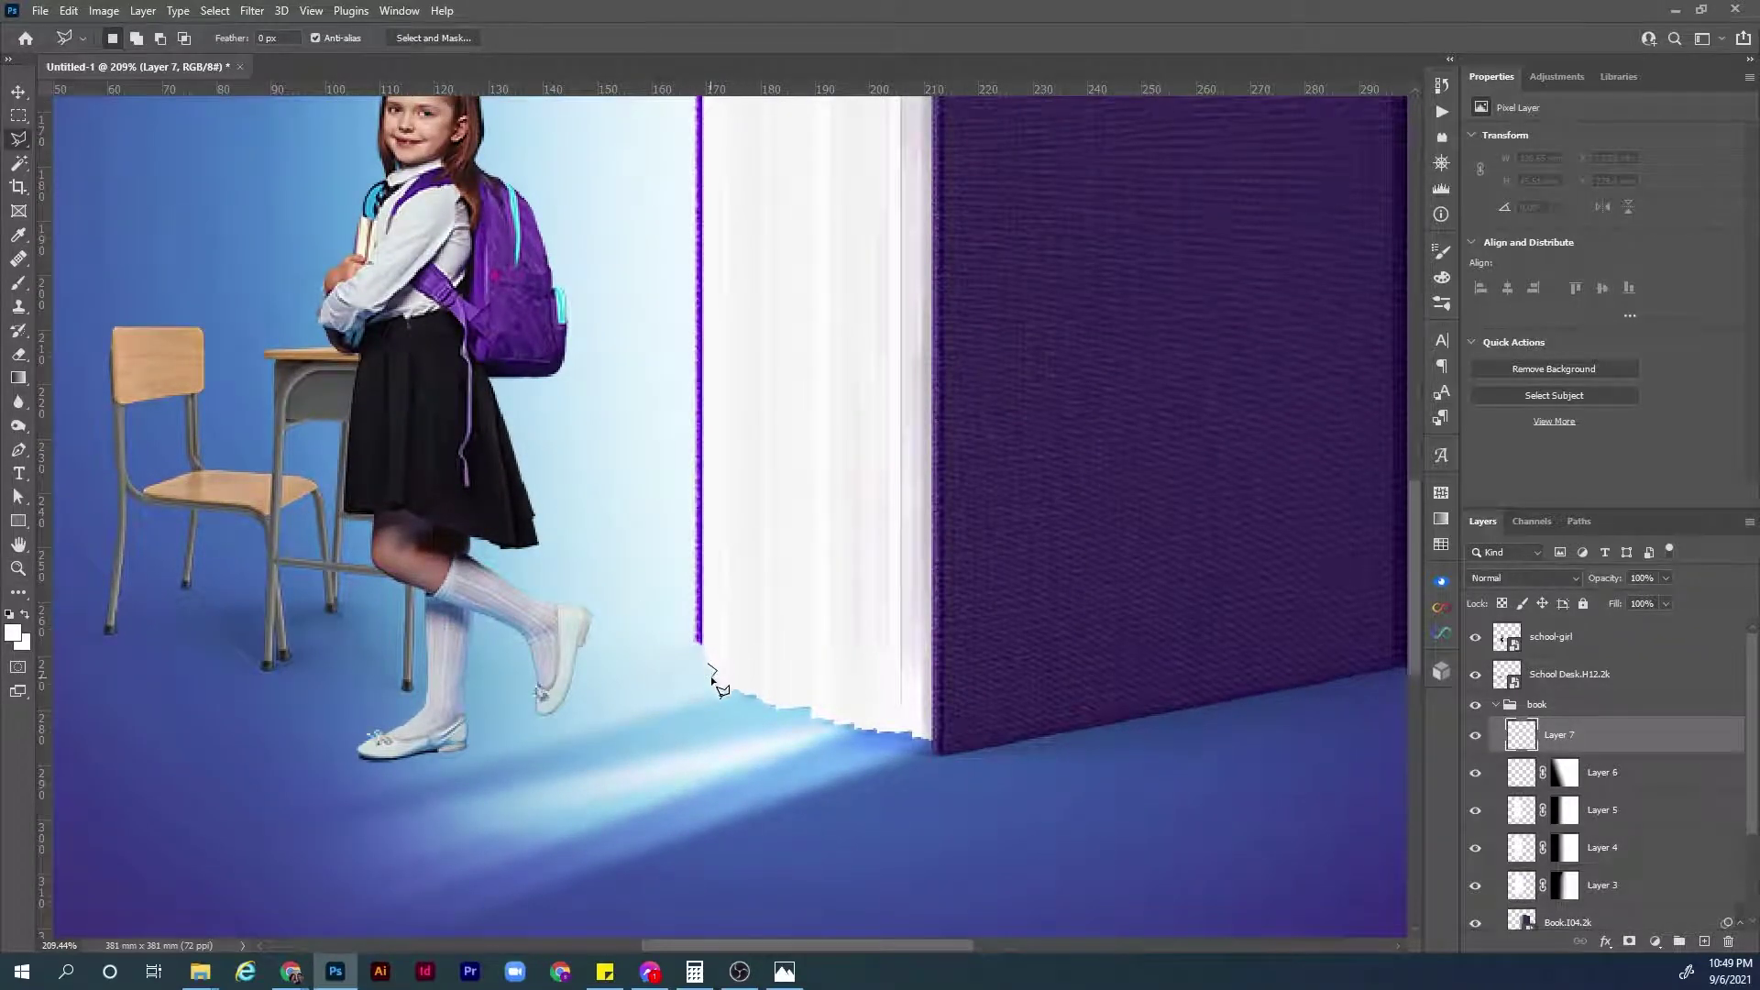
left_click(129, 838)
left_click_drag(216, 816, 694, 799)
left_click(508, 708)
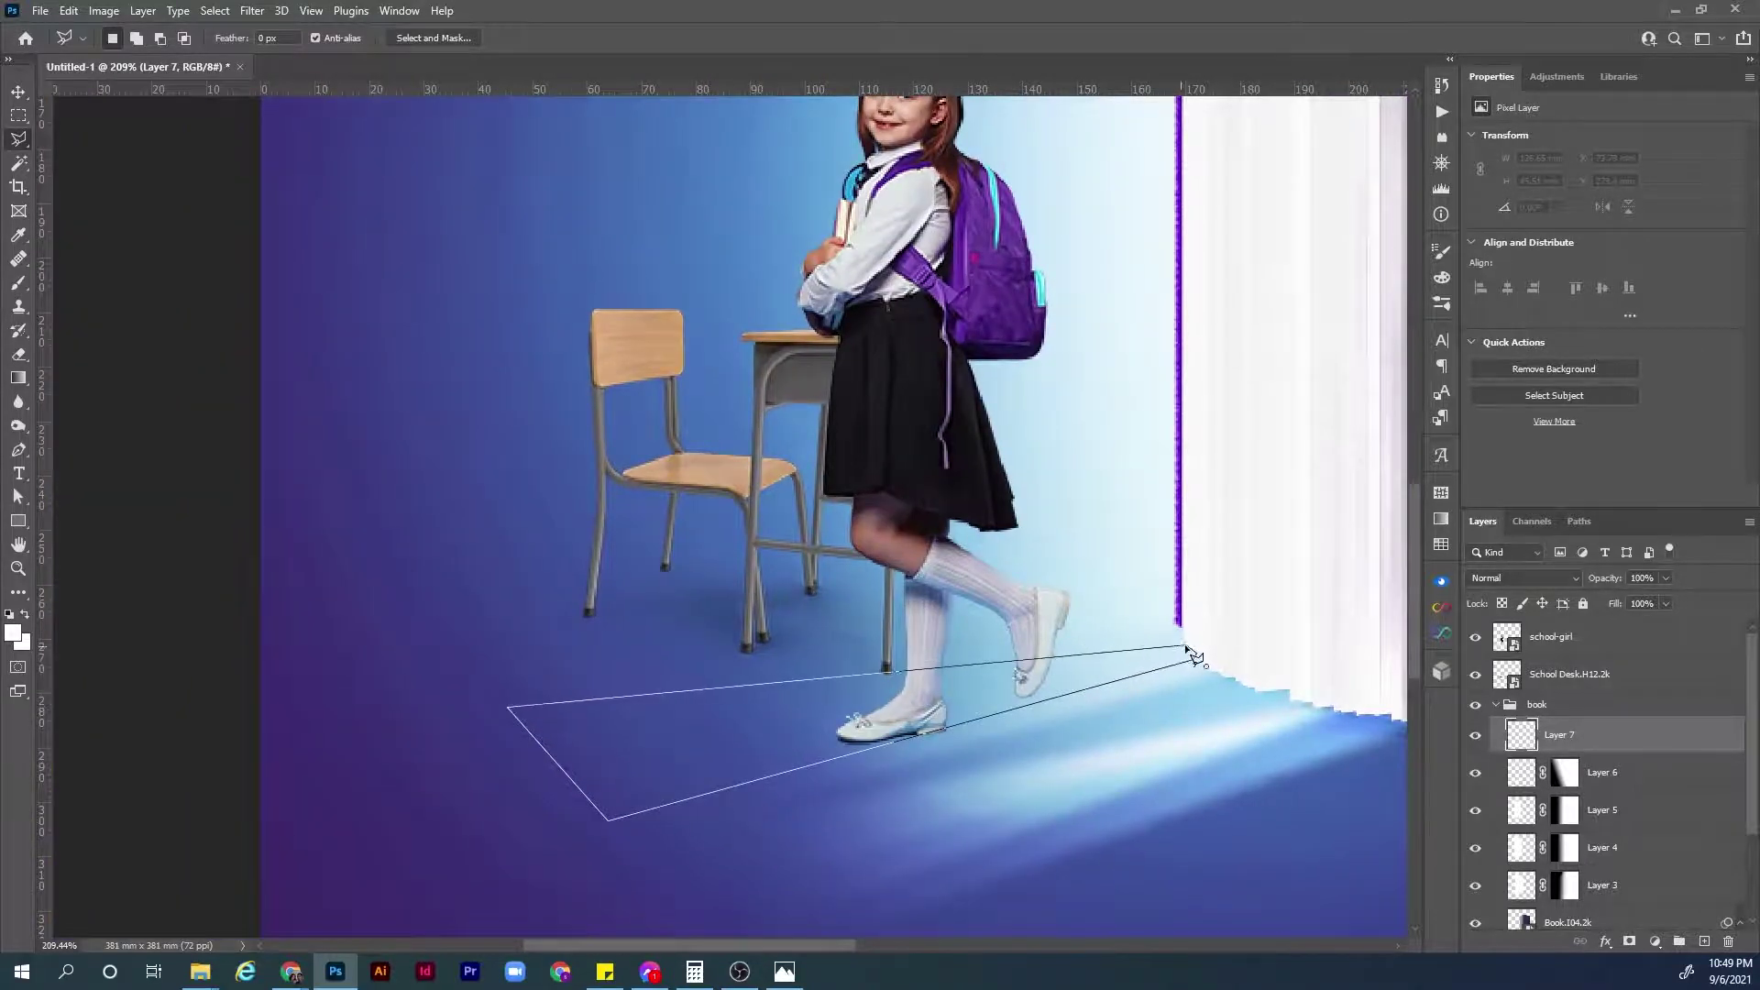
left_click(1195, 657)
Fill the second floor beam with white and fade its wide end with a black-to-white linear gradient on a new layer mask.
key("alt+BackSpace")
key("ctrl+d")
left_click(1630, 941)
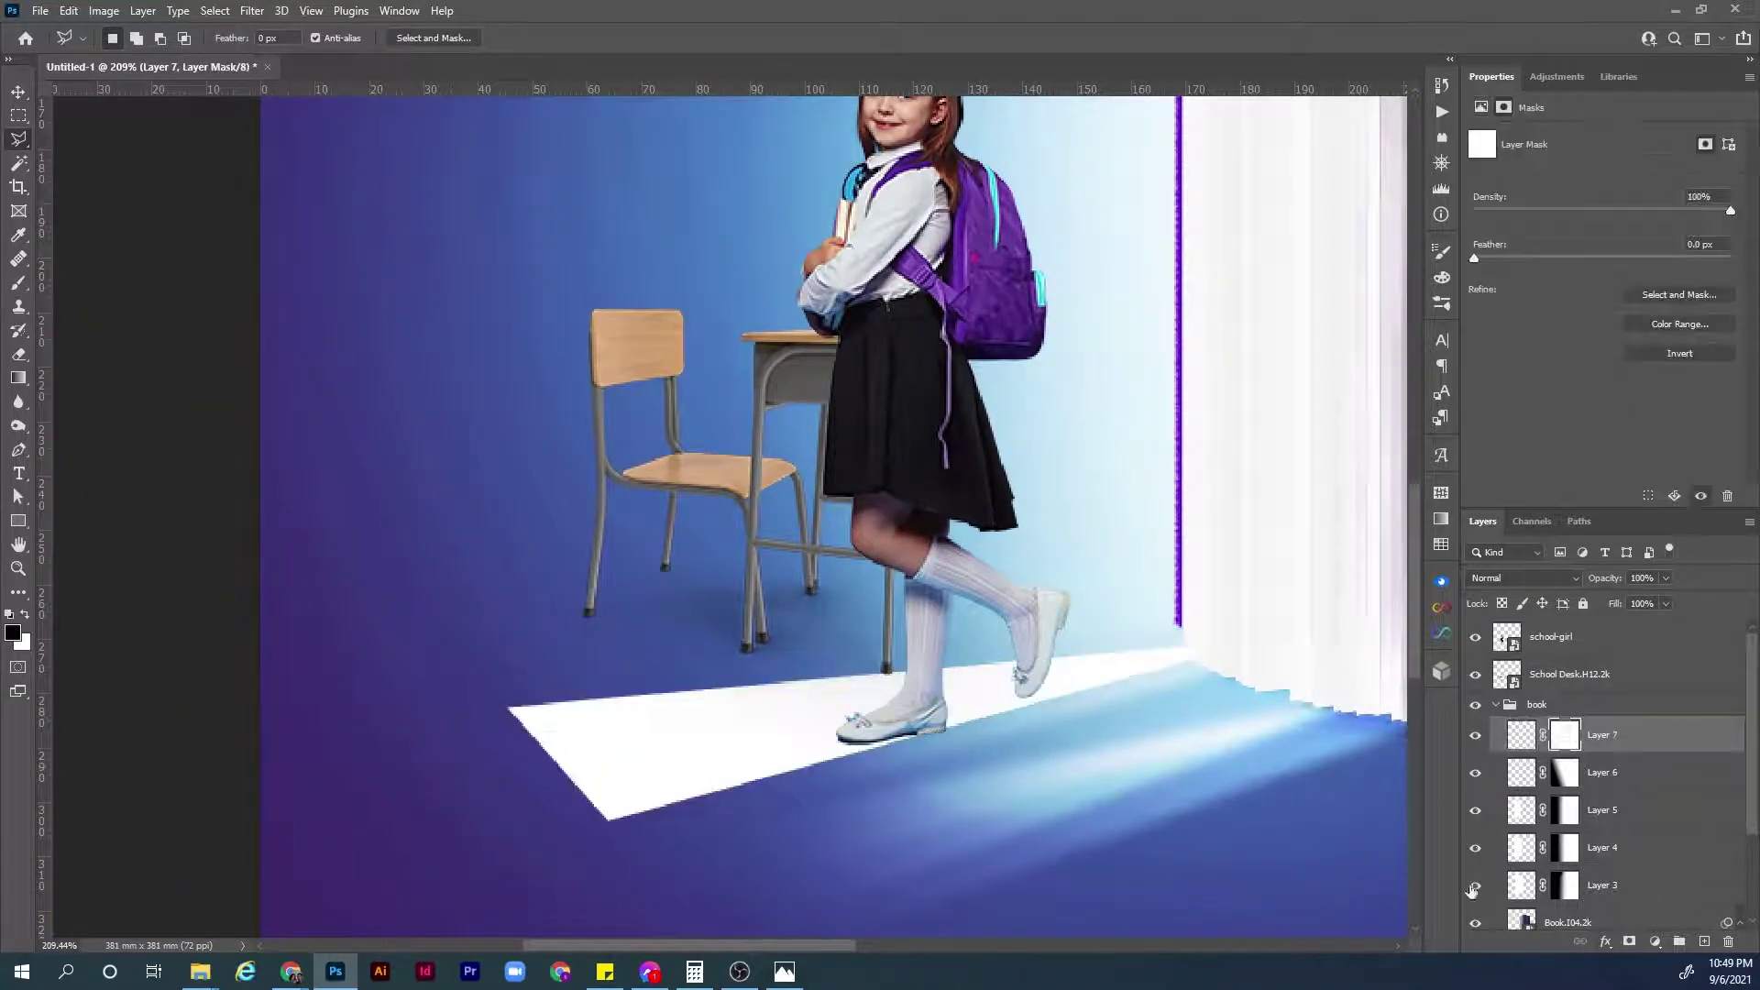
key("g")
left_click_drag(571, 768, 1191, 646)
Set the second floor beam layer to Overlay at 76% opacity and soften it by reapplying the last Gaussian Blur.
left_click(1552, 577)
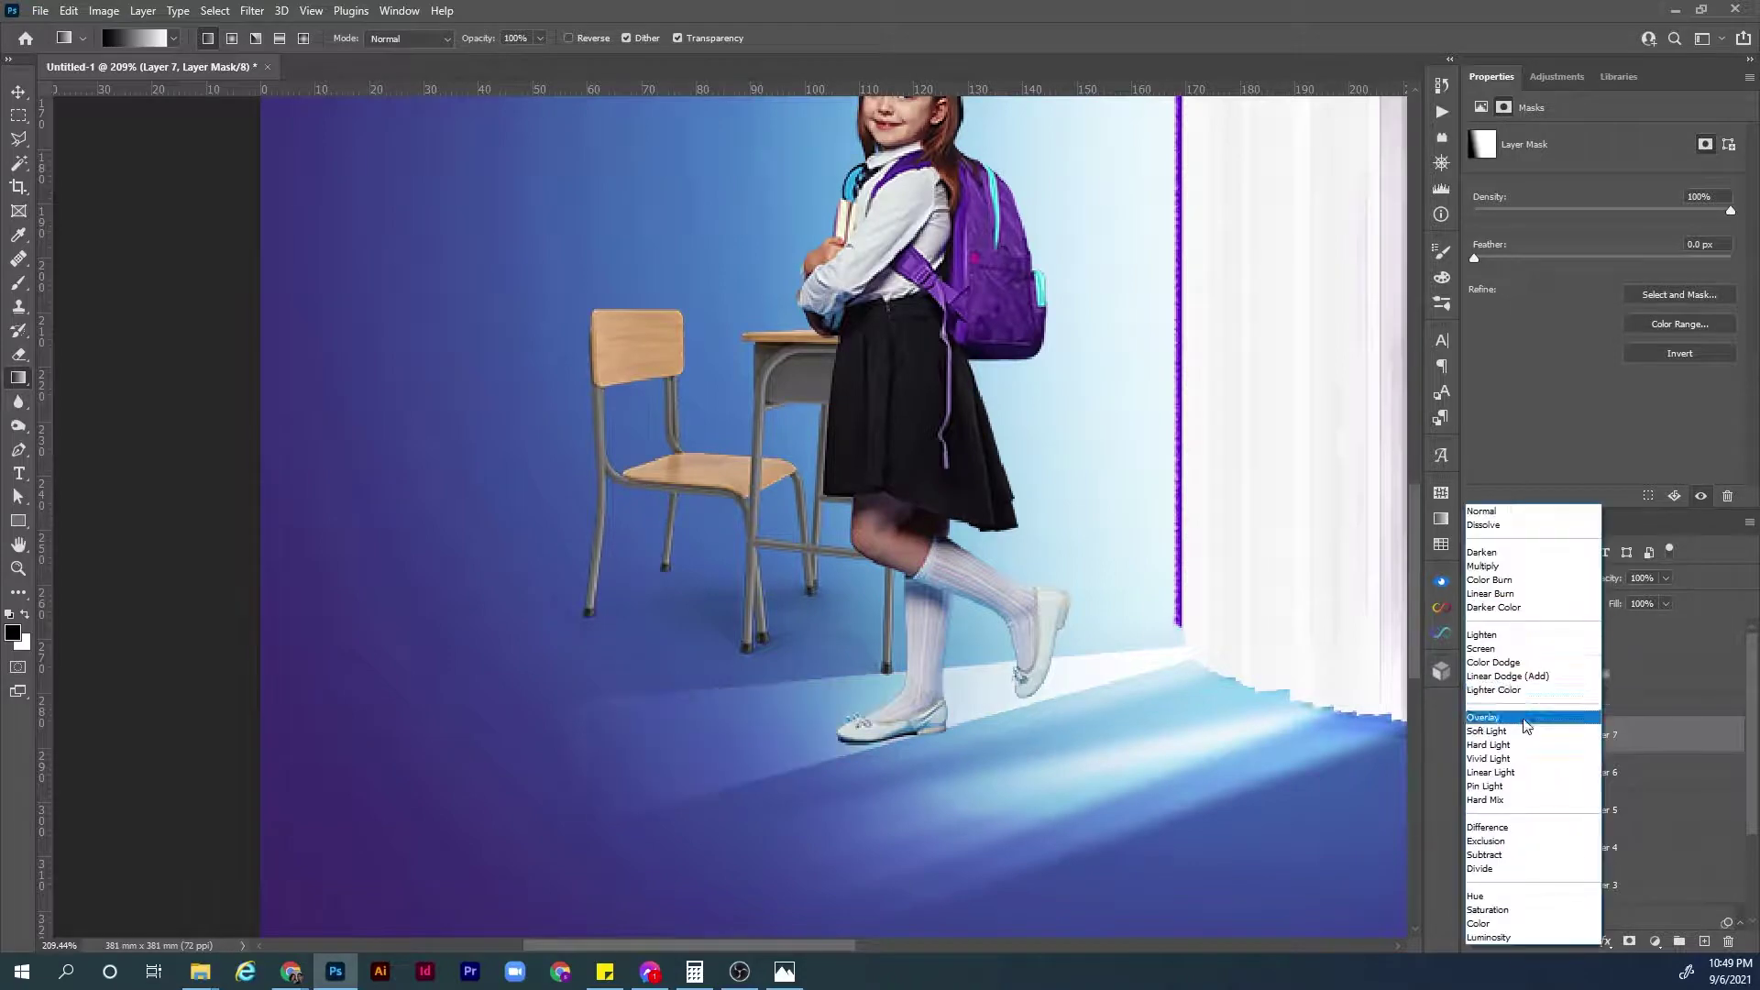
left_click(1527, 722)
left_click(1523, 735)
left_click_drag(1618, 578, 1595, 586)
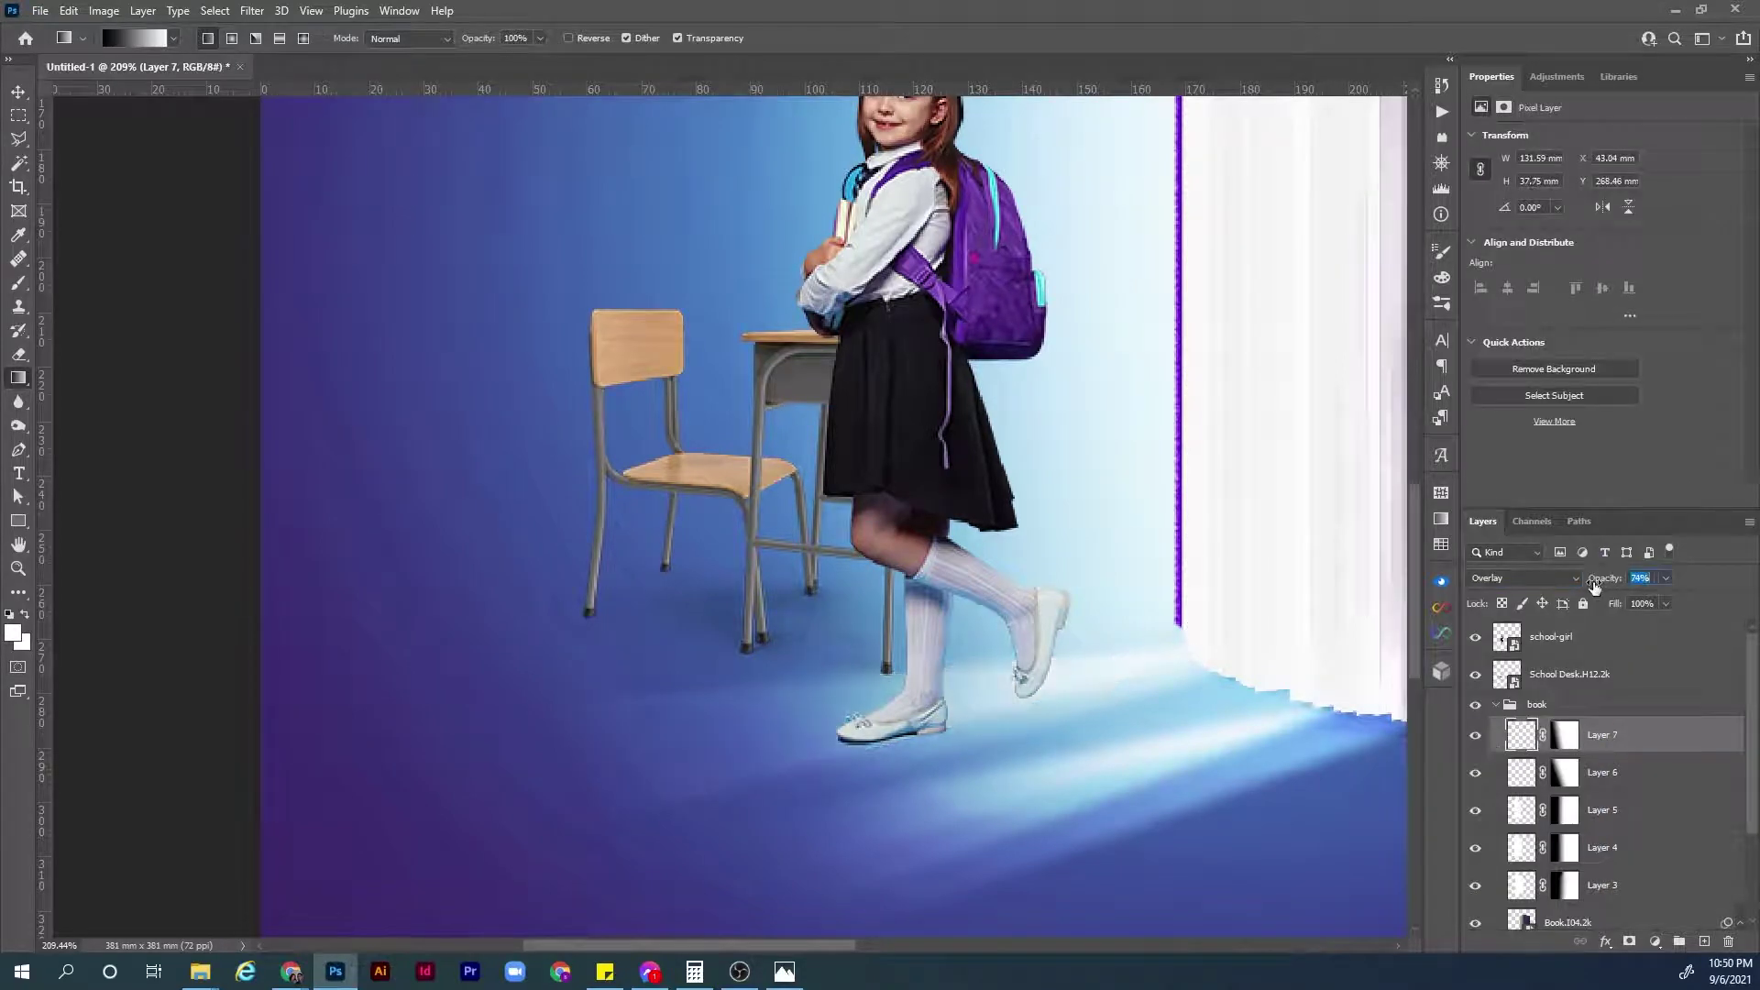
Compare the whole composite with the second floor beam layer hidden and shown.
key("ctrl+0")
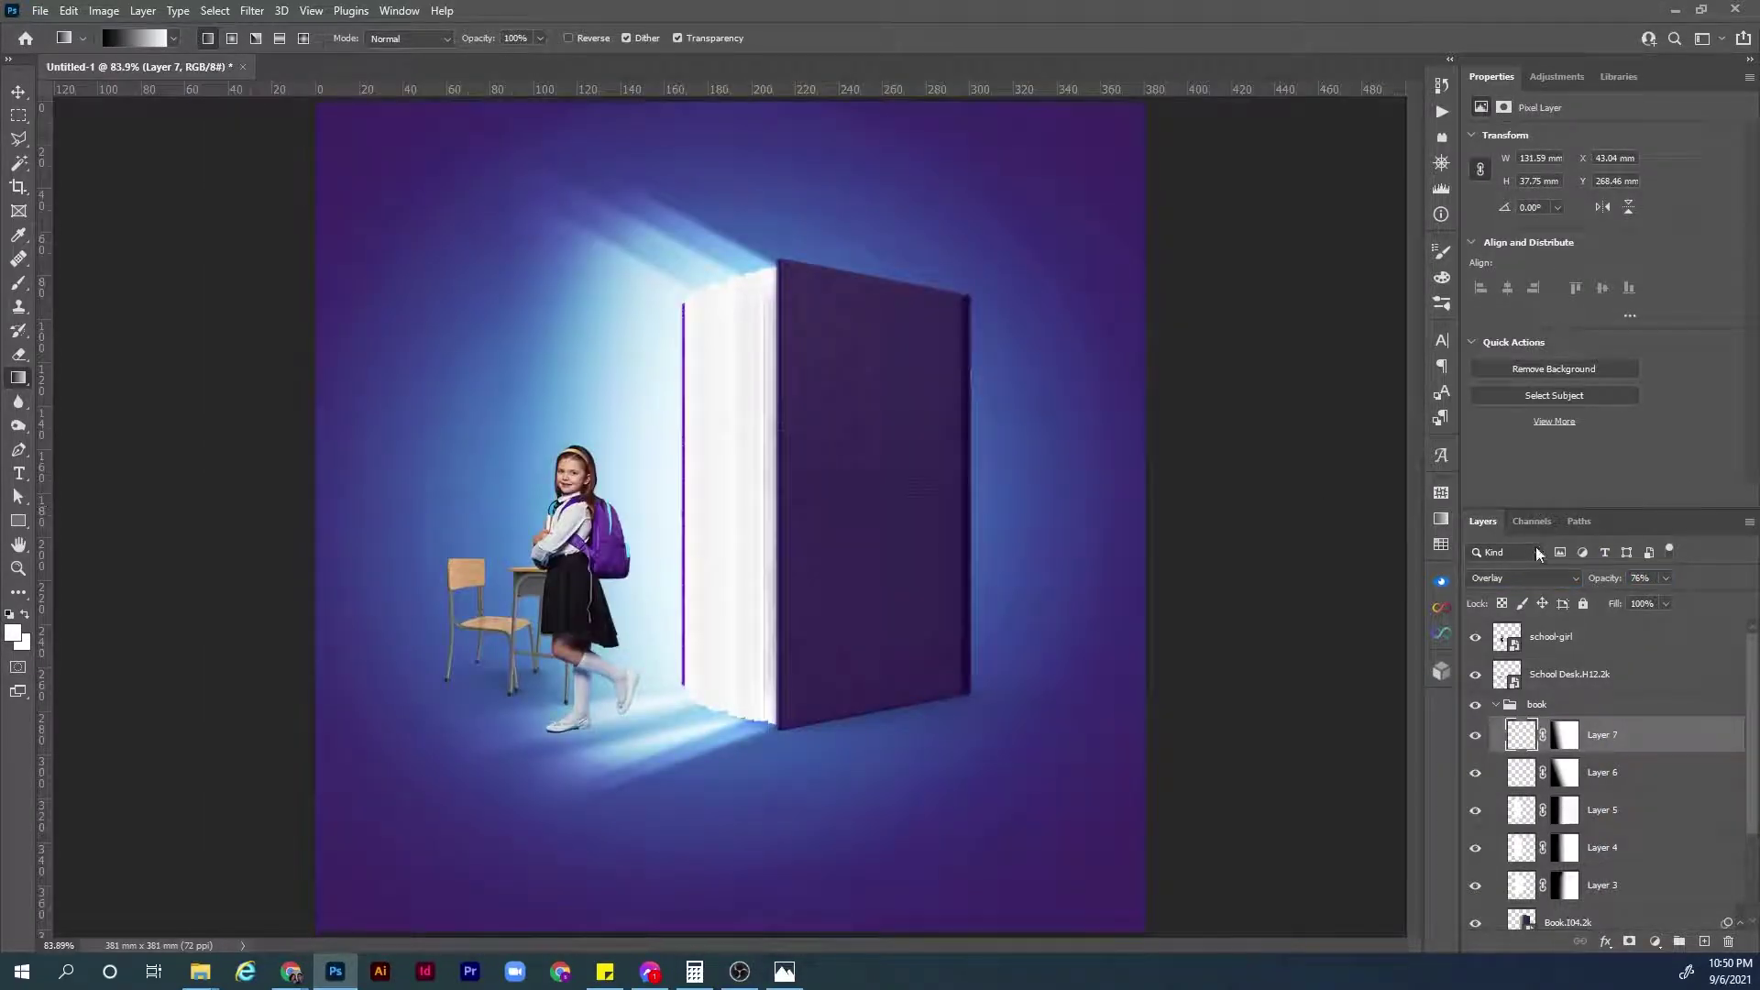
left_click(1475, 738)
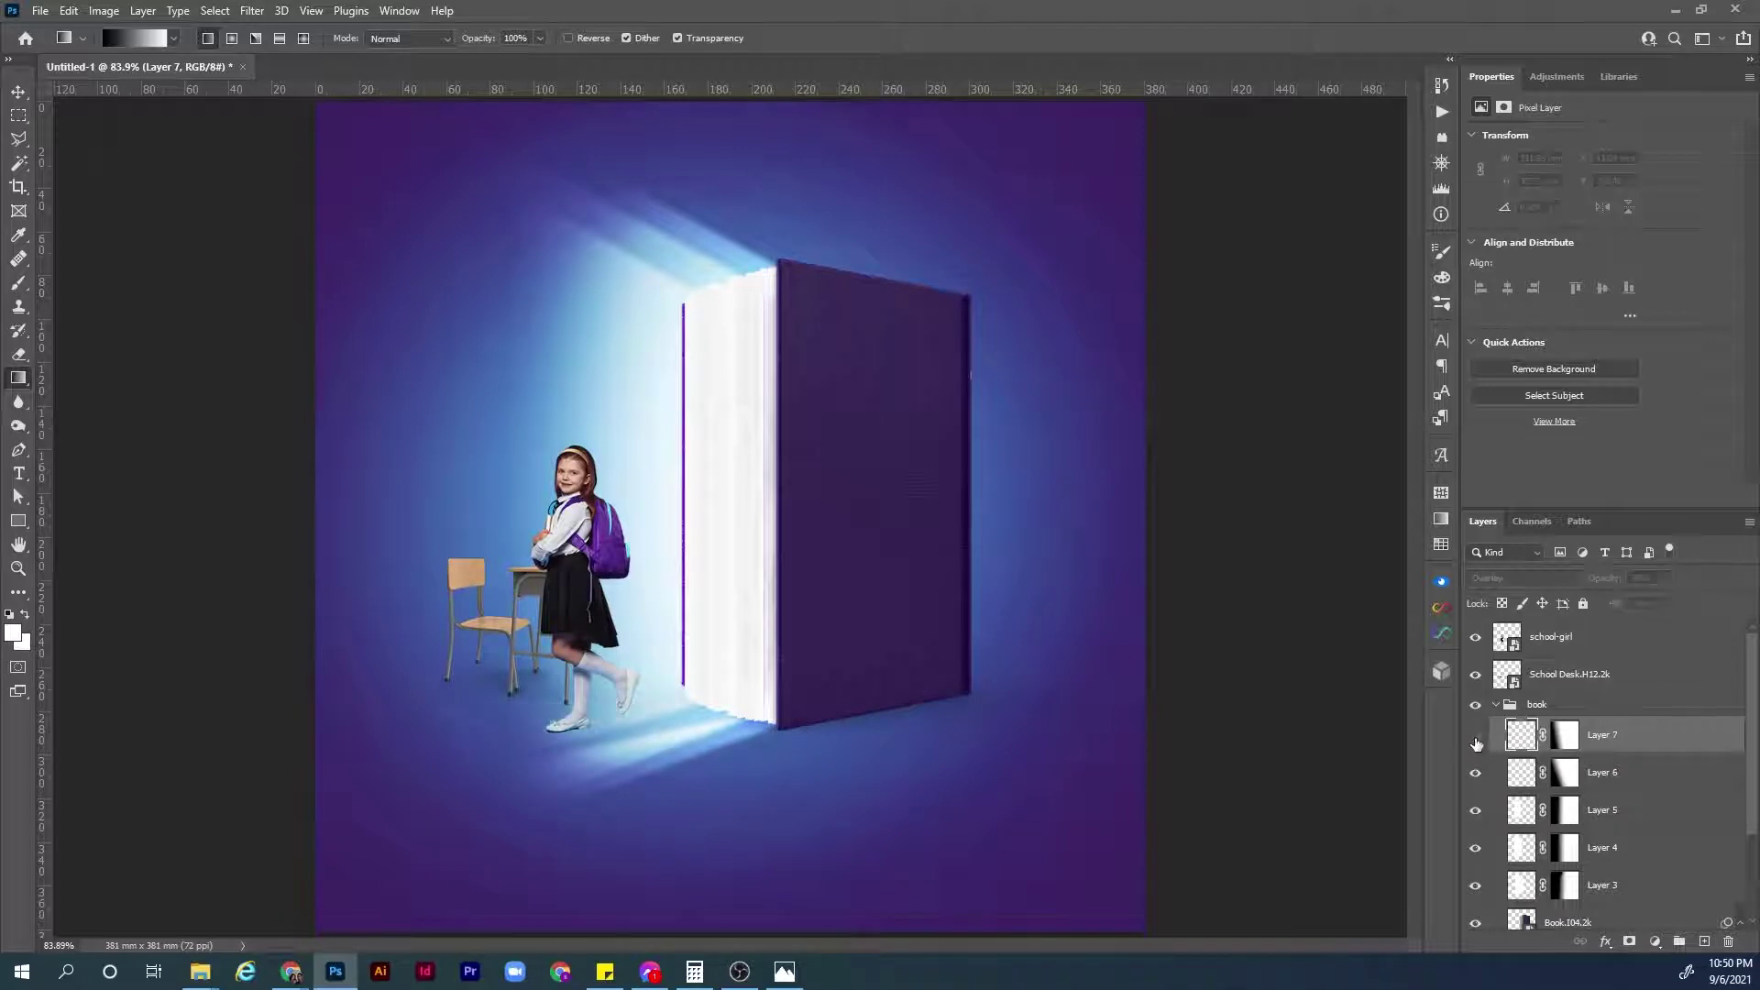
left_click(1476, 738)
left_click(1475, 738)
left_click(1475, 738)
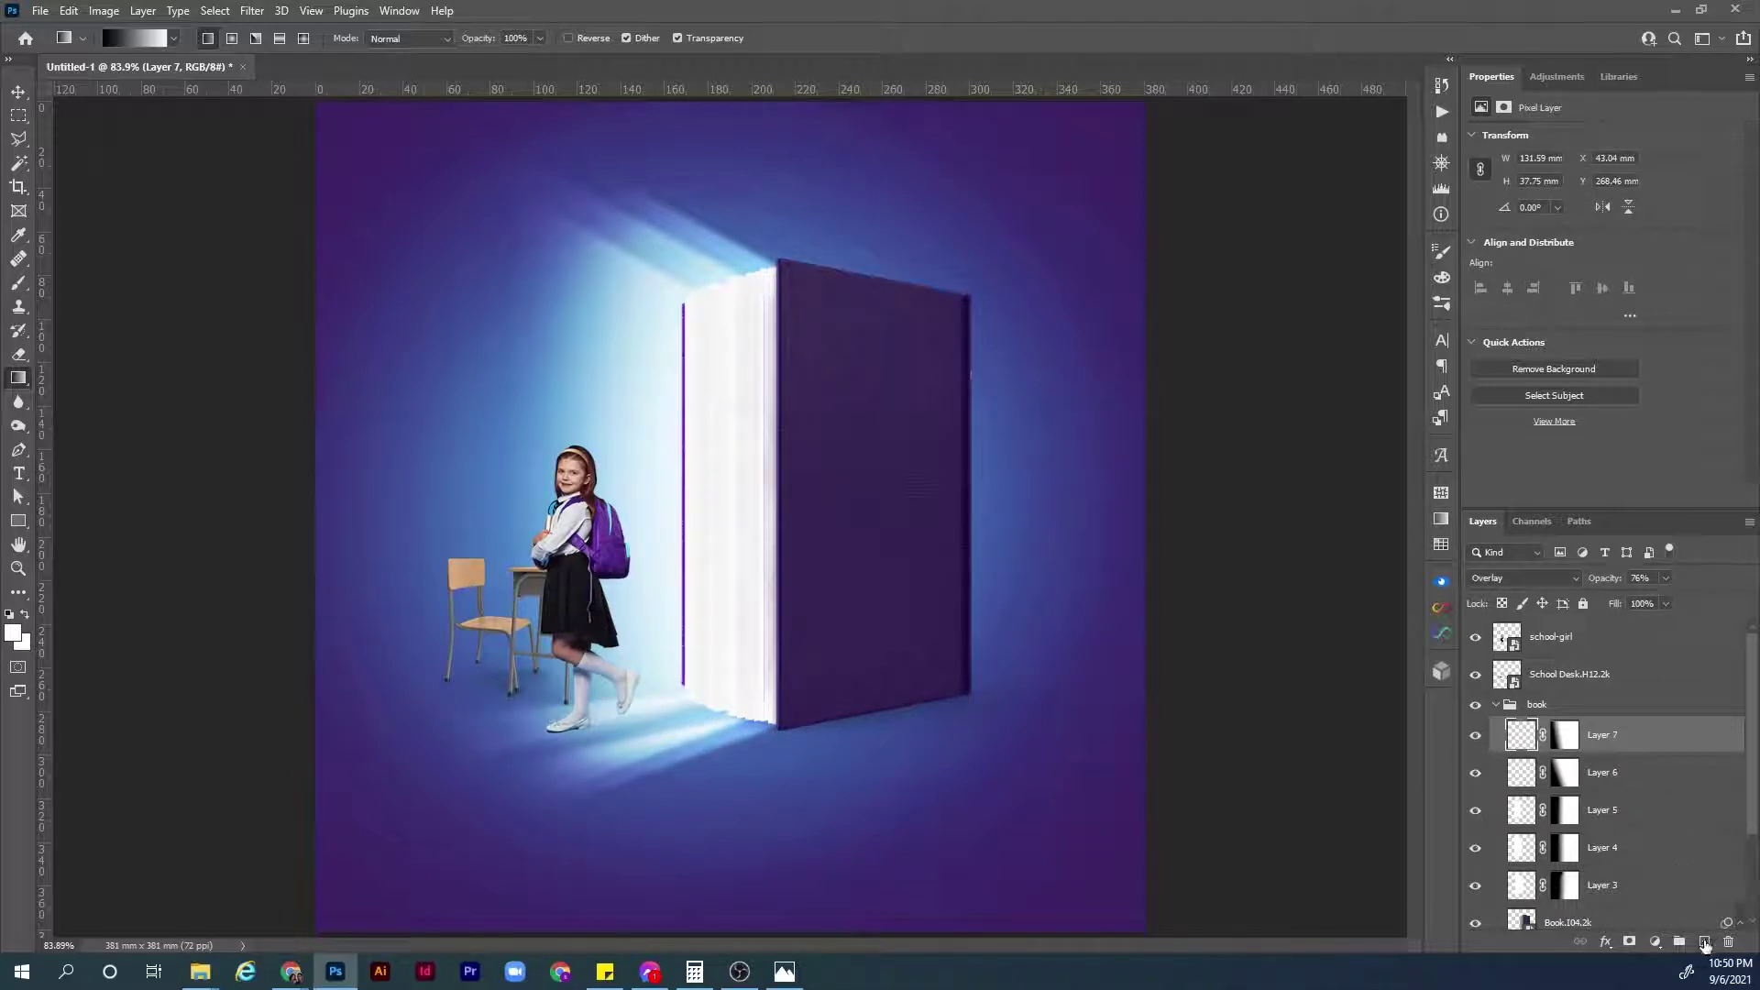
Add a new layer above the second floor beam and activate the Polygonal Lasso at the pages' bottom edge.
left_click(1705, 944)
key("z")
left_click_drag(759, 718, 899, 679)
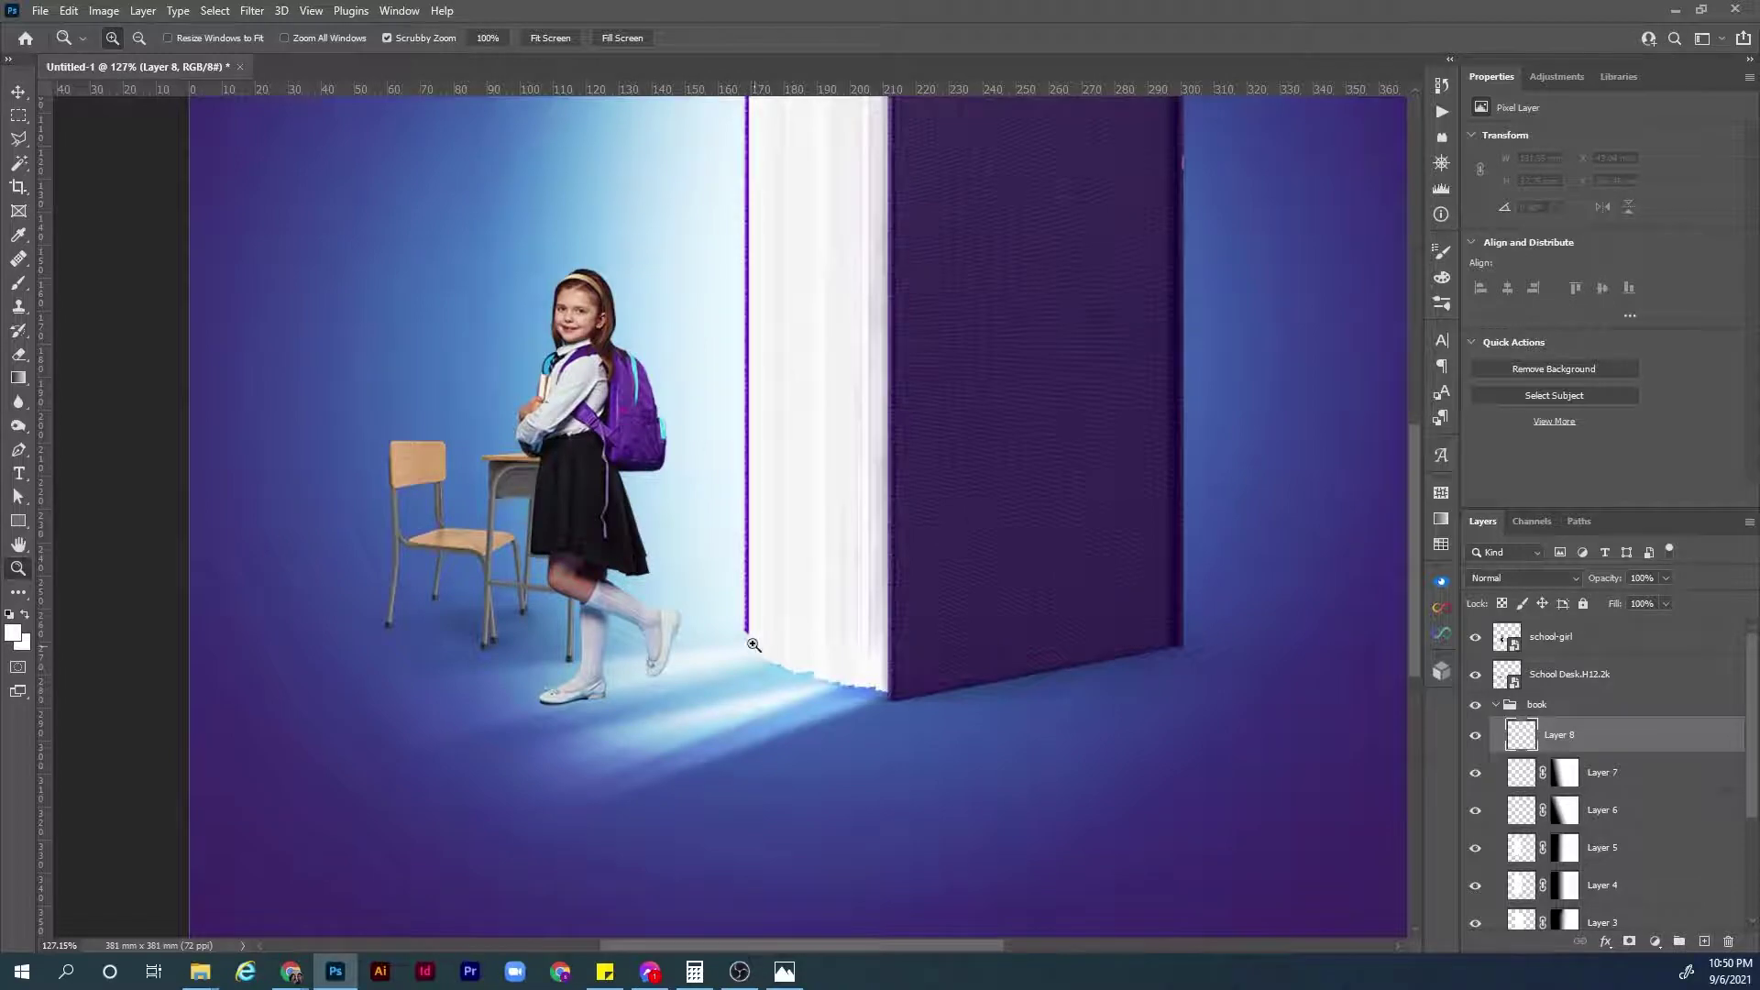
left_click_drag(785, 683, 977, 622)
key("l")
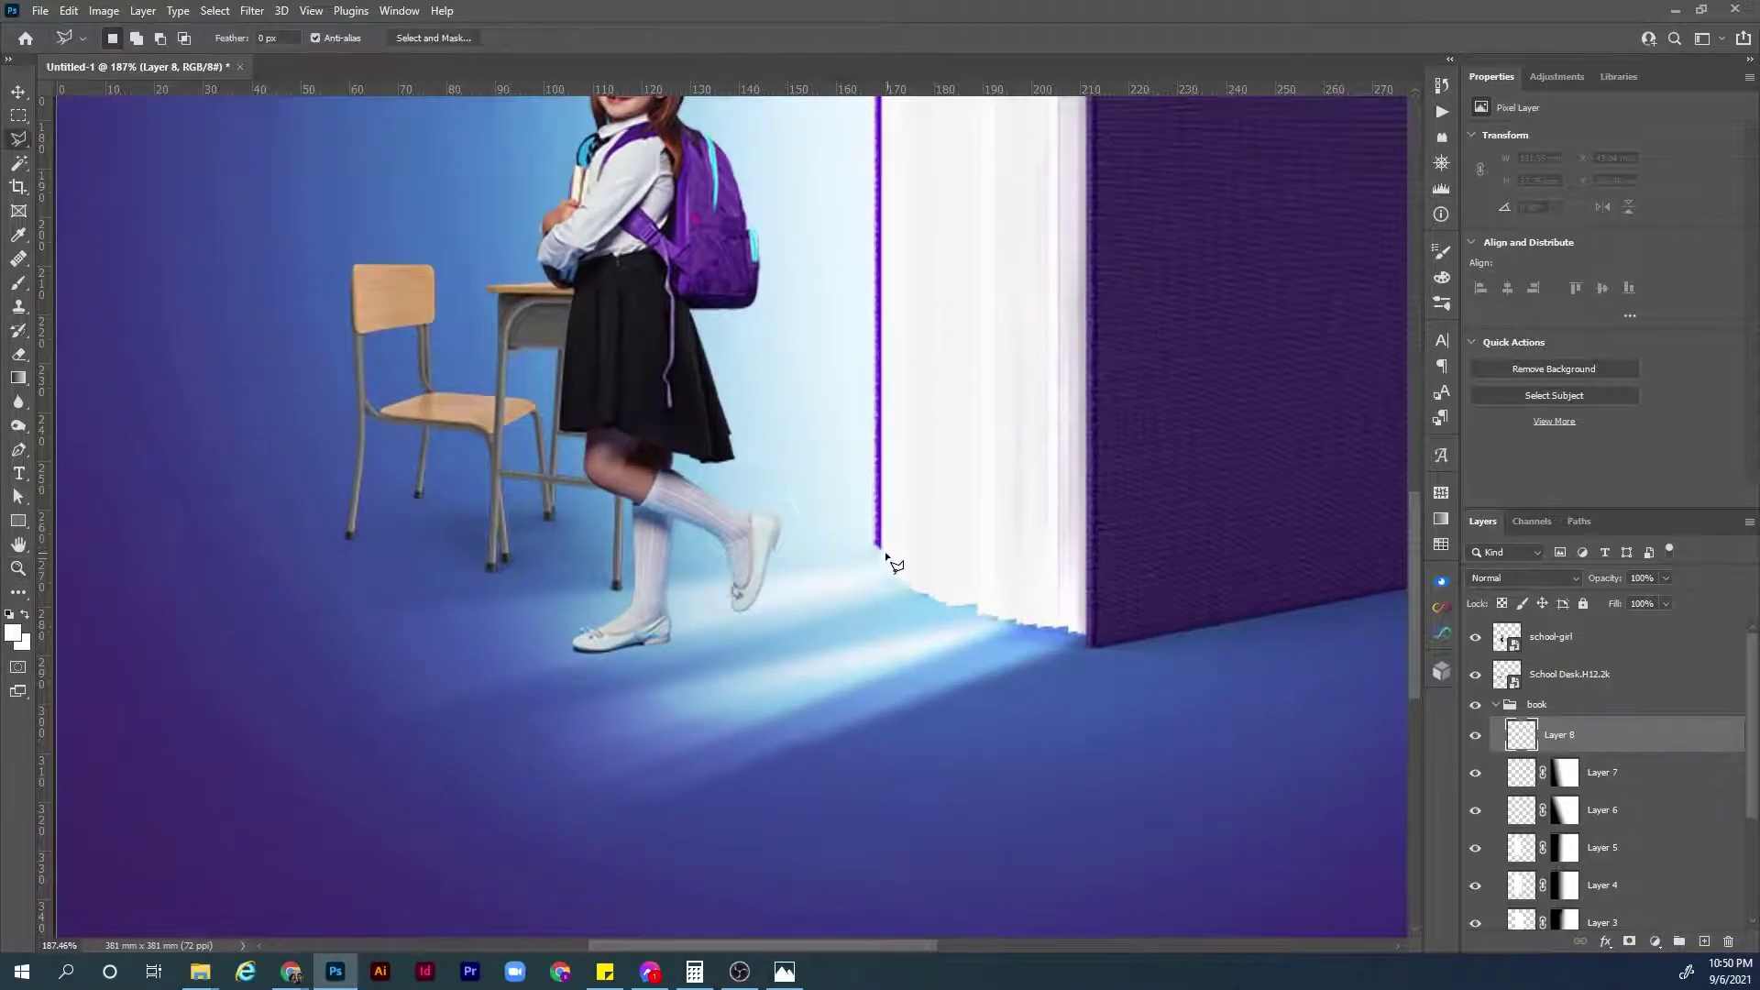
left_click(889, 577)
left_click(921, 595)
left_click(931, 593)
left_click(930, 599)
left_click(948, 605)
left_click(978, 602)
left_click(979, 614)
left_click(995, 616)
left_click(1009, 620)
double_click(1024, 625)
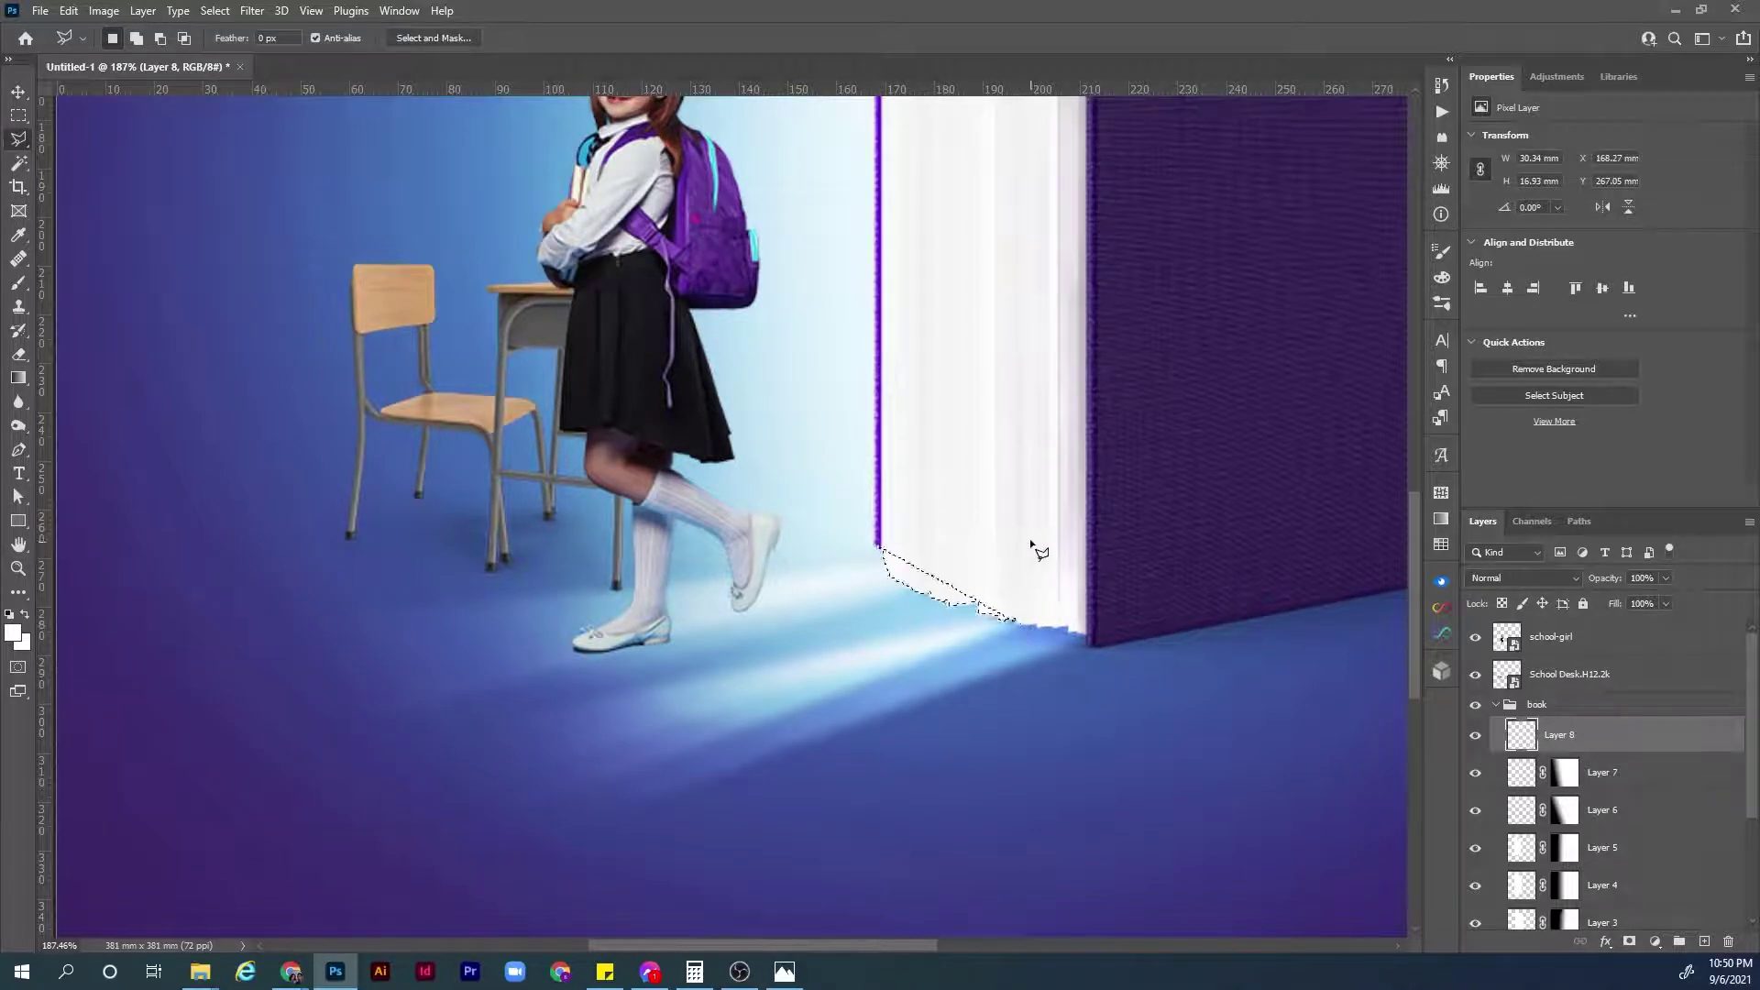
key("ctrl+d")
Outline a wide floor beam about 198 × 86 mm, following the pages' entire bottom edge and widening past the girl and desk.
key("ctrl+1")
left_click(810, 534)
left_click(819, 553)
left_click(840, 563)
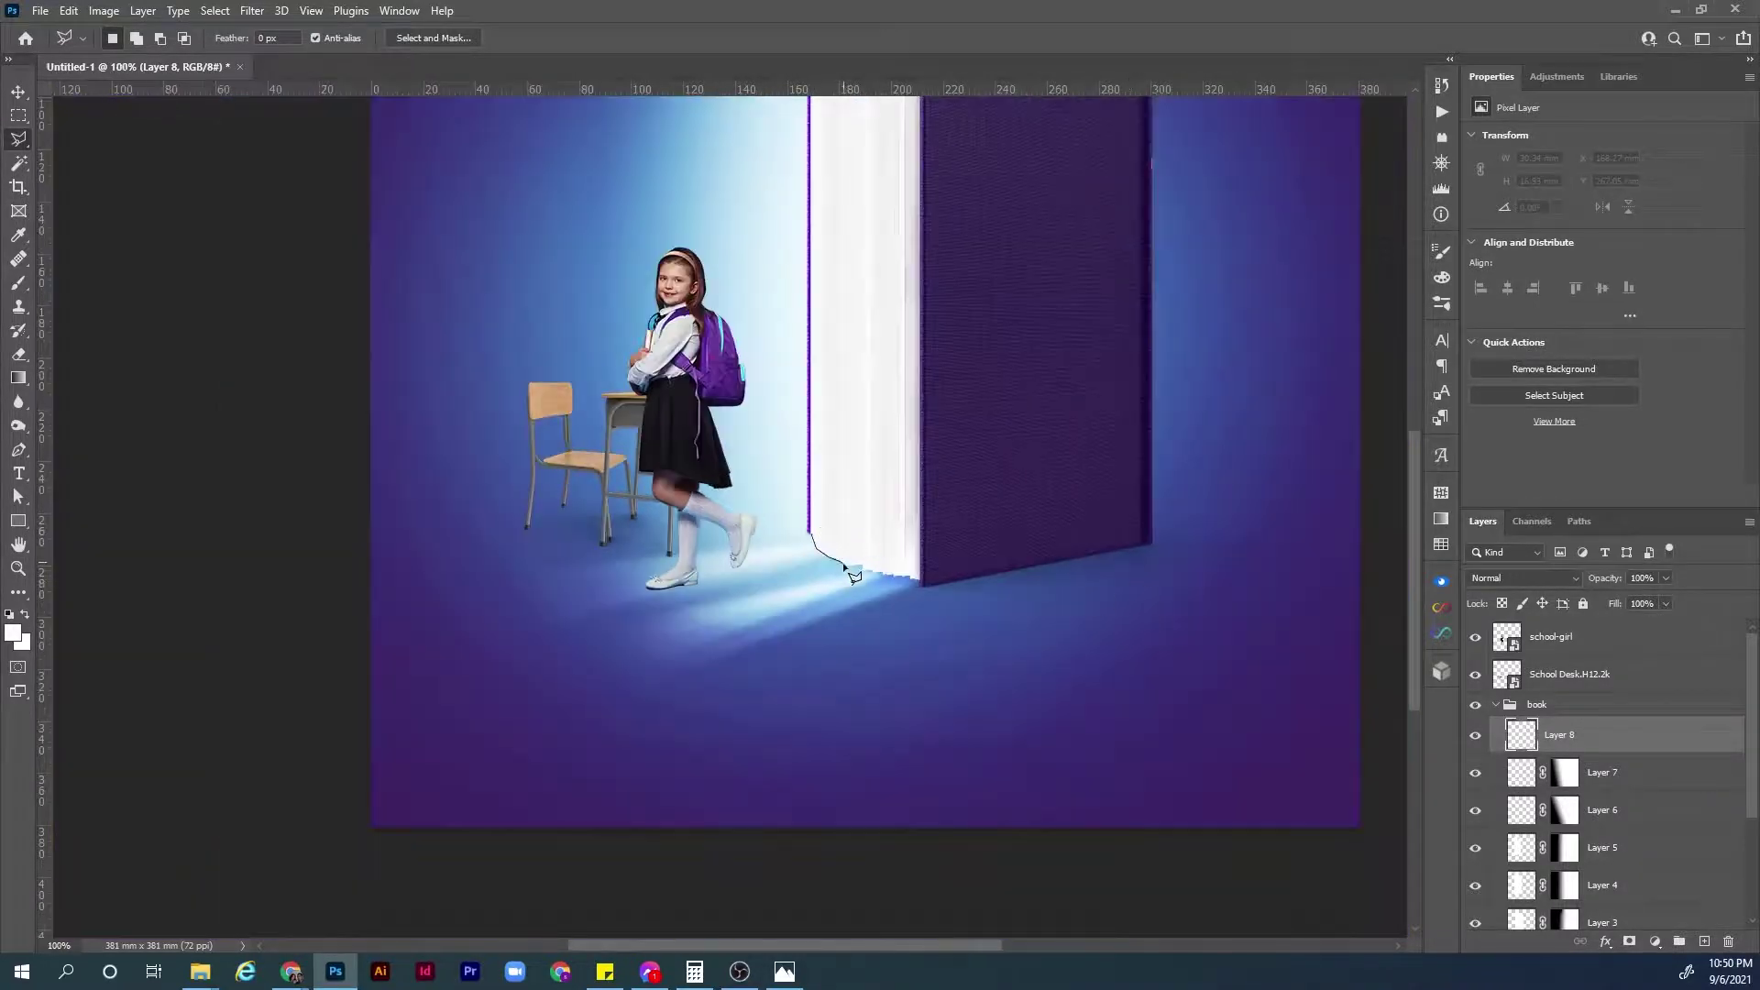
left_click(860, 568)
left_click(879, 571)
left_click(889, 578)
left_click(901, 583)
left_click(922, 585)
left_click(562, 752)
left_click(408, 541)
left_click(810, 533)
Fill the wide floor beam with white, clear the selection and set the layer's blend mode to Overlay.
key("alt+BackSpace")
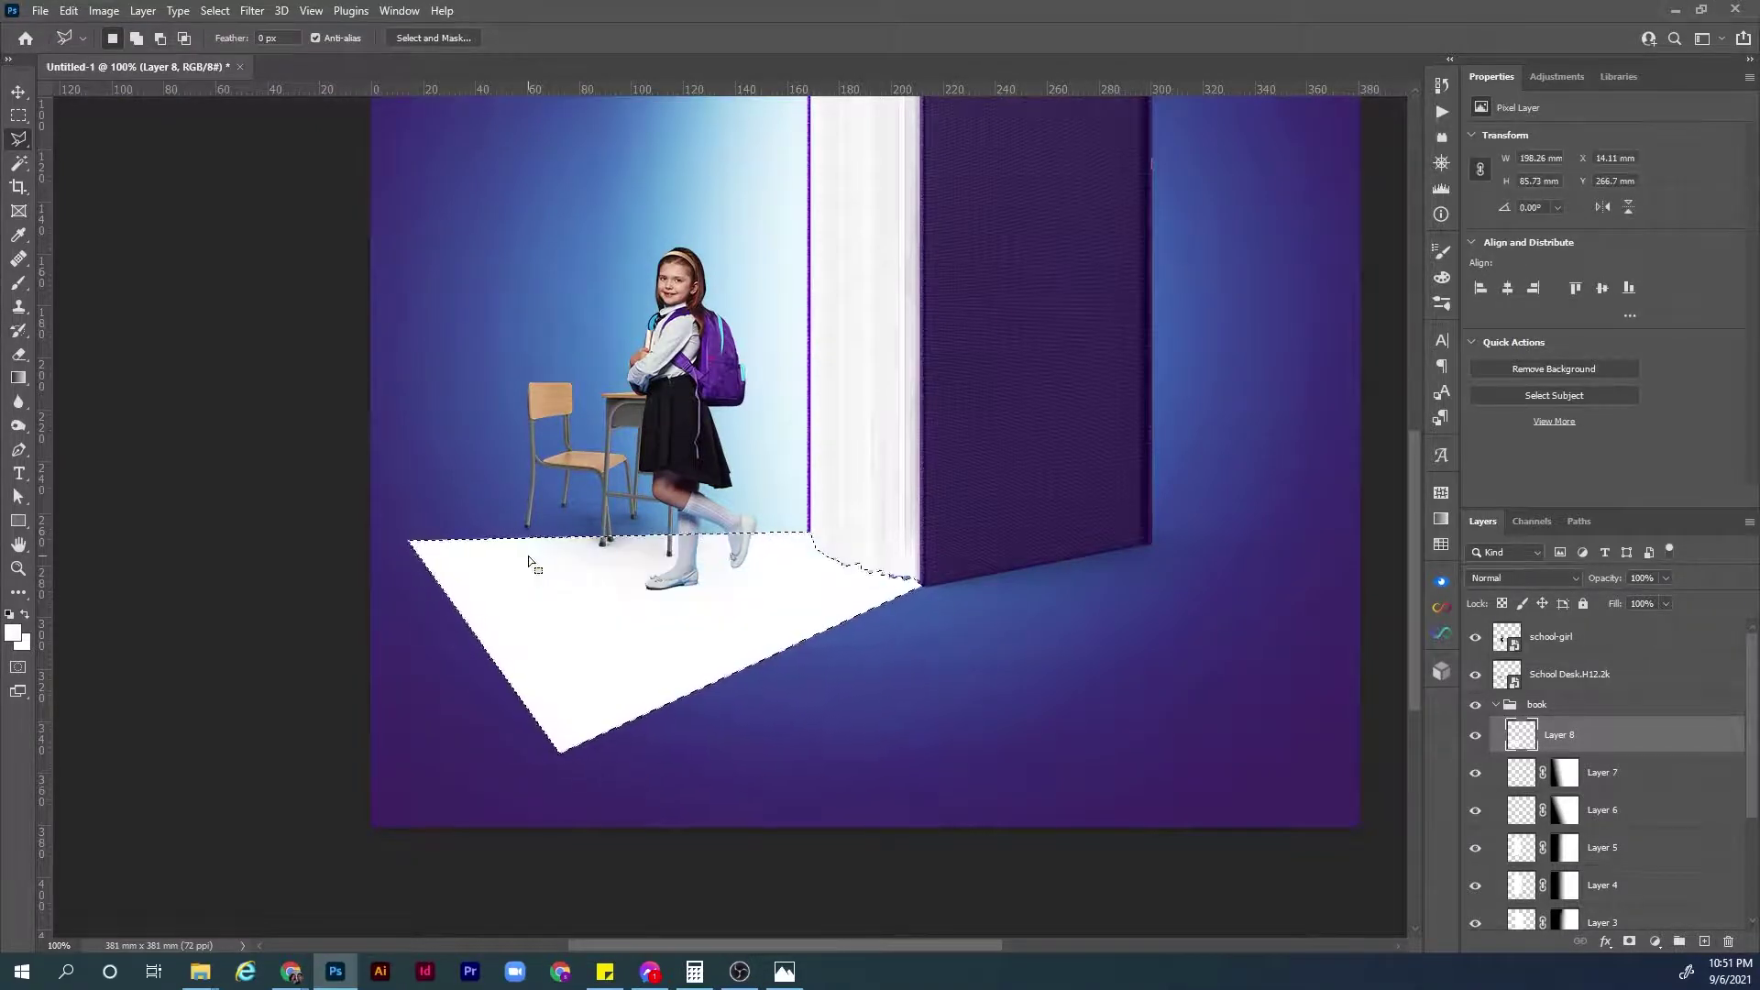
key("ctrl+d")
left_click(1549, 579)
left_click(1550, 716)
Fade the wide beam's outer end with a black-to-white linear gradient on a new layer mask.
left_click(1630, 944)
key("g")
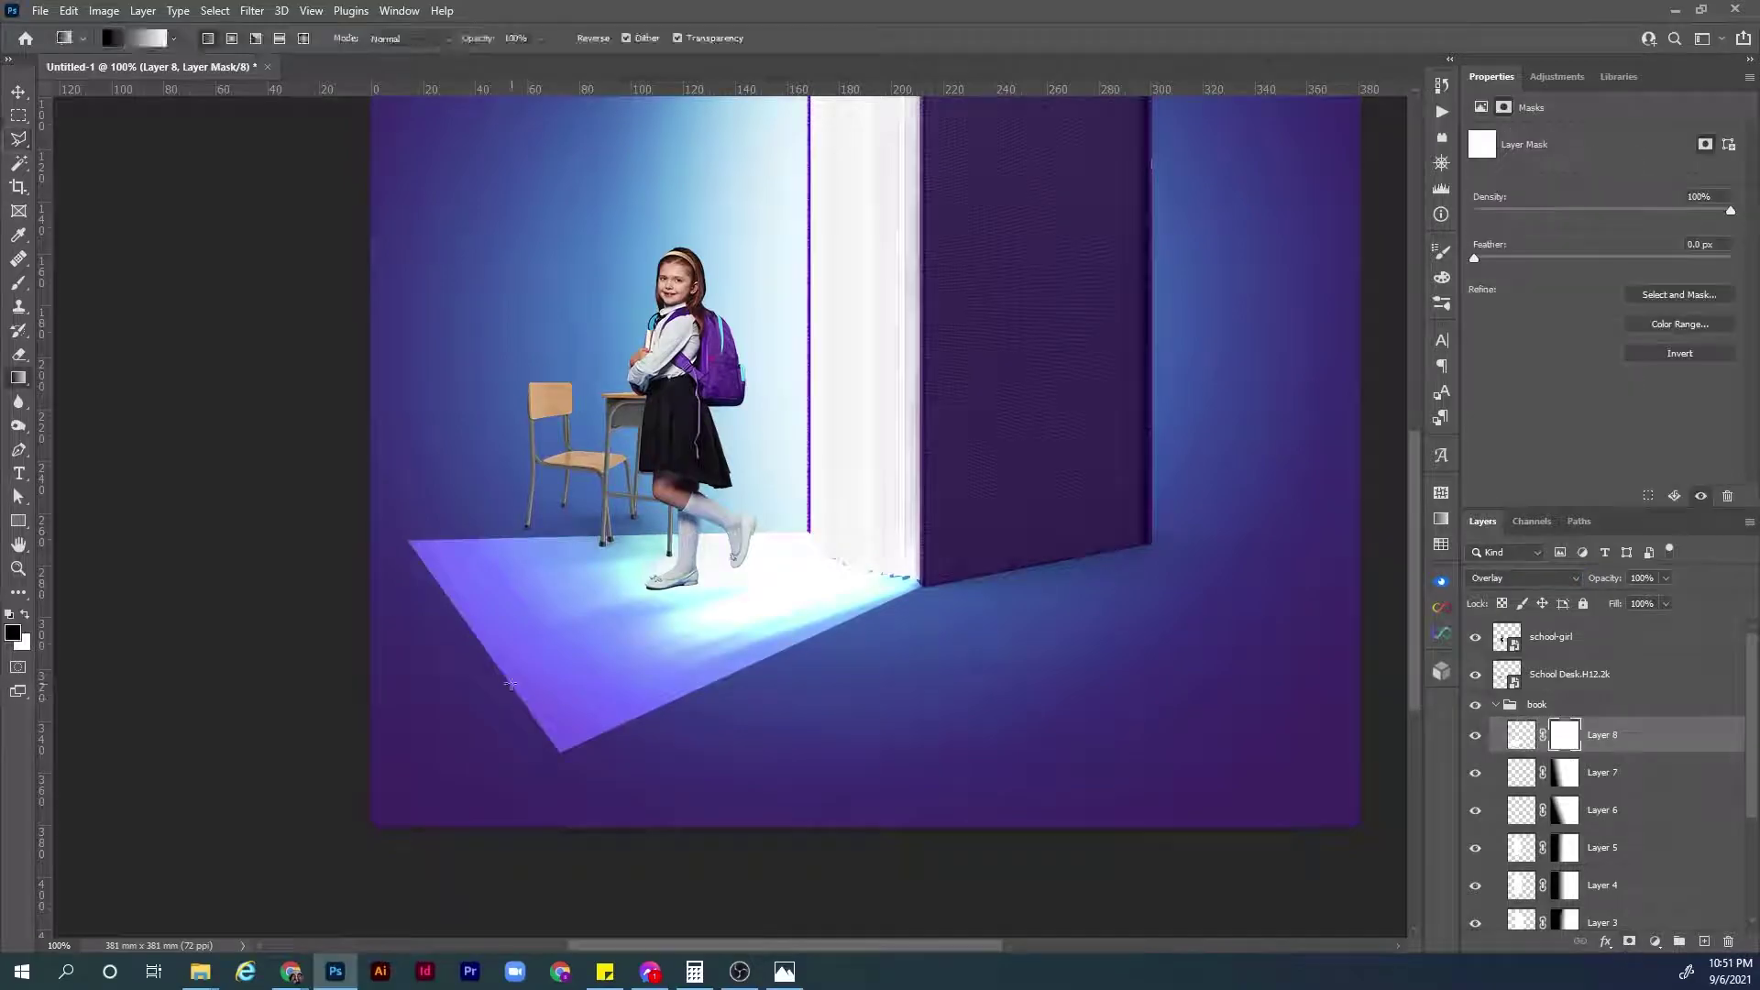
left_click_drag(504, 660, 751, 577)
Reapply the last Gaussian Blur to the wide floor beam and set its layer opacity to 40%.
left_click(1521, 735)
key("ctrl+alt+f")
left_click_drag(1602, 581, 1583, 584)
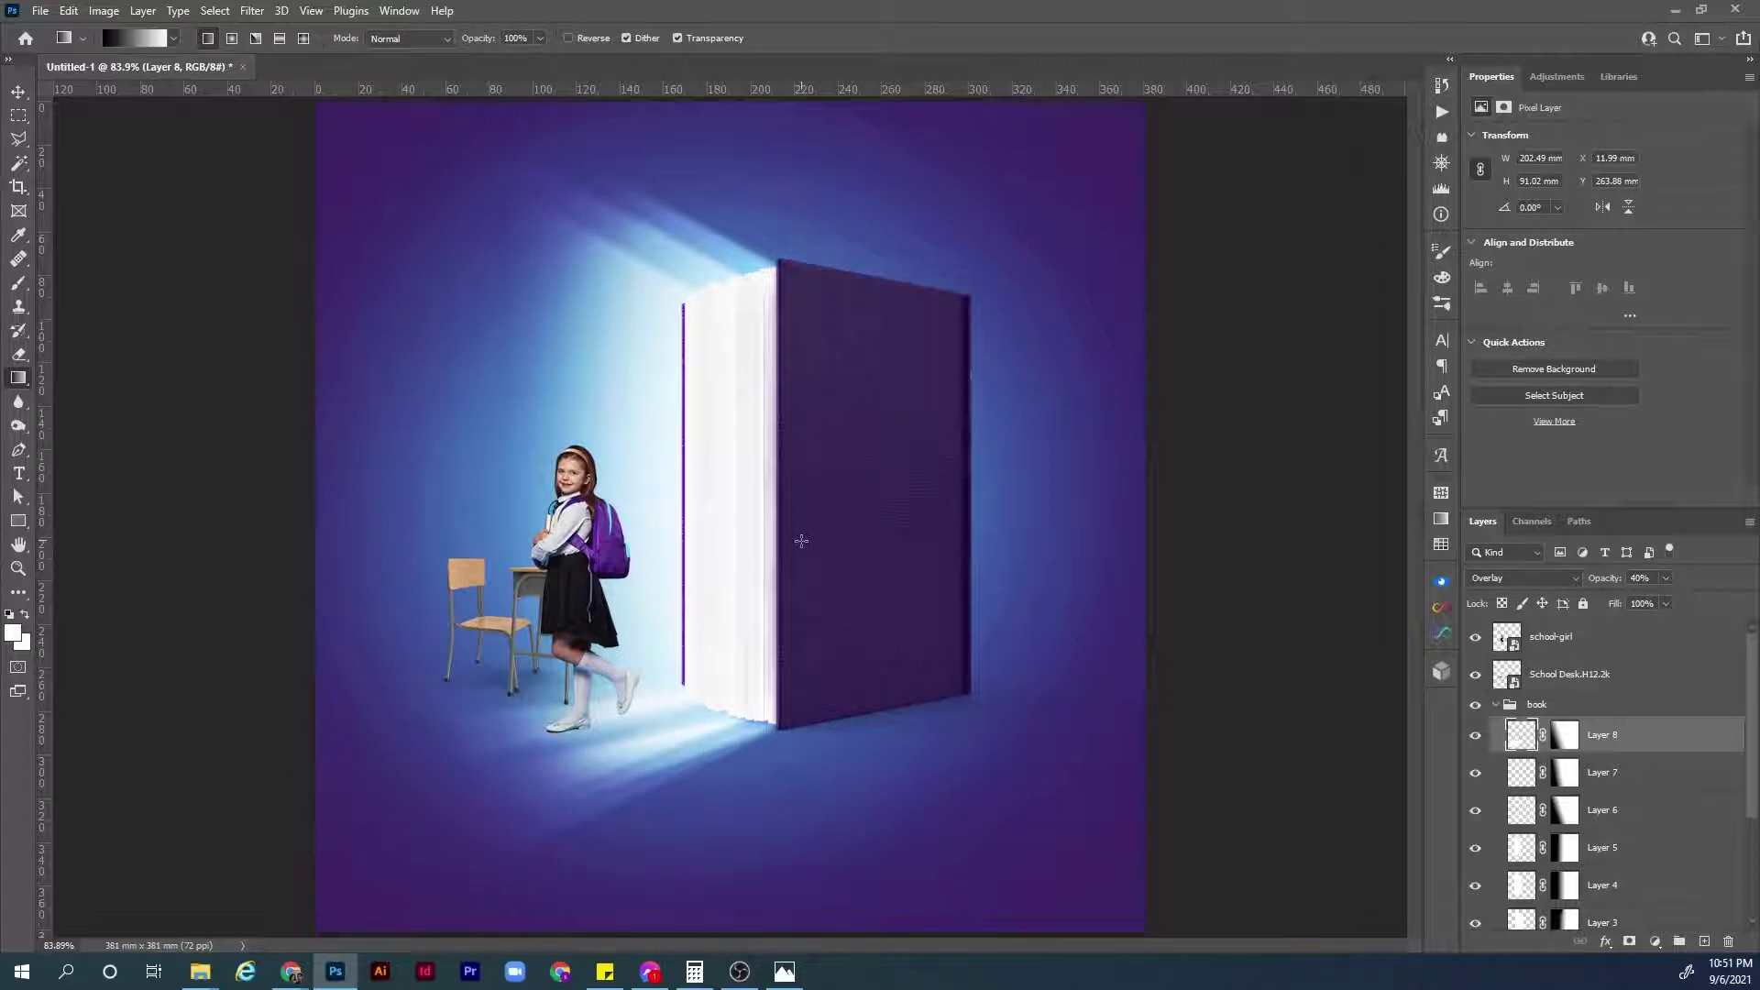
On a new layer, outline an area about 64 × 217 mm covering most of the book's front cover from its page-side edge.
key("z")
left_click_drag(795, 593, 835, 589)
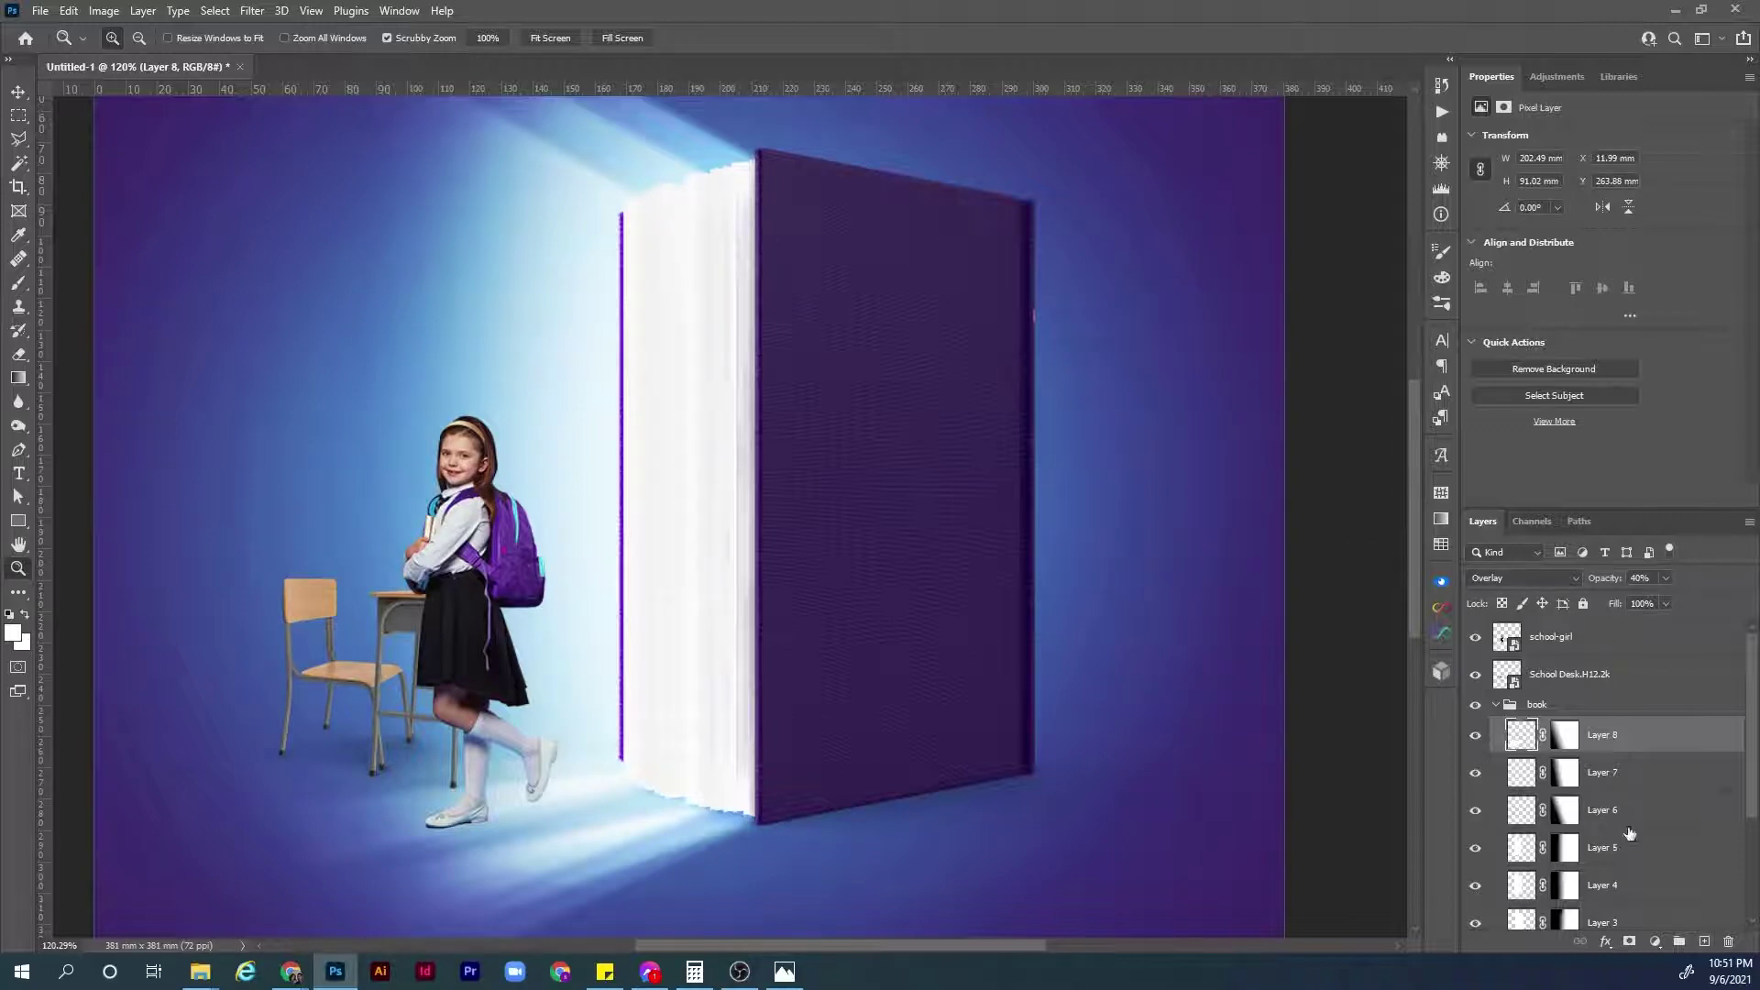
left_click(1704, 942)
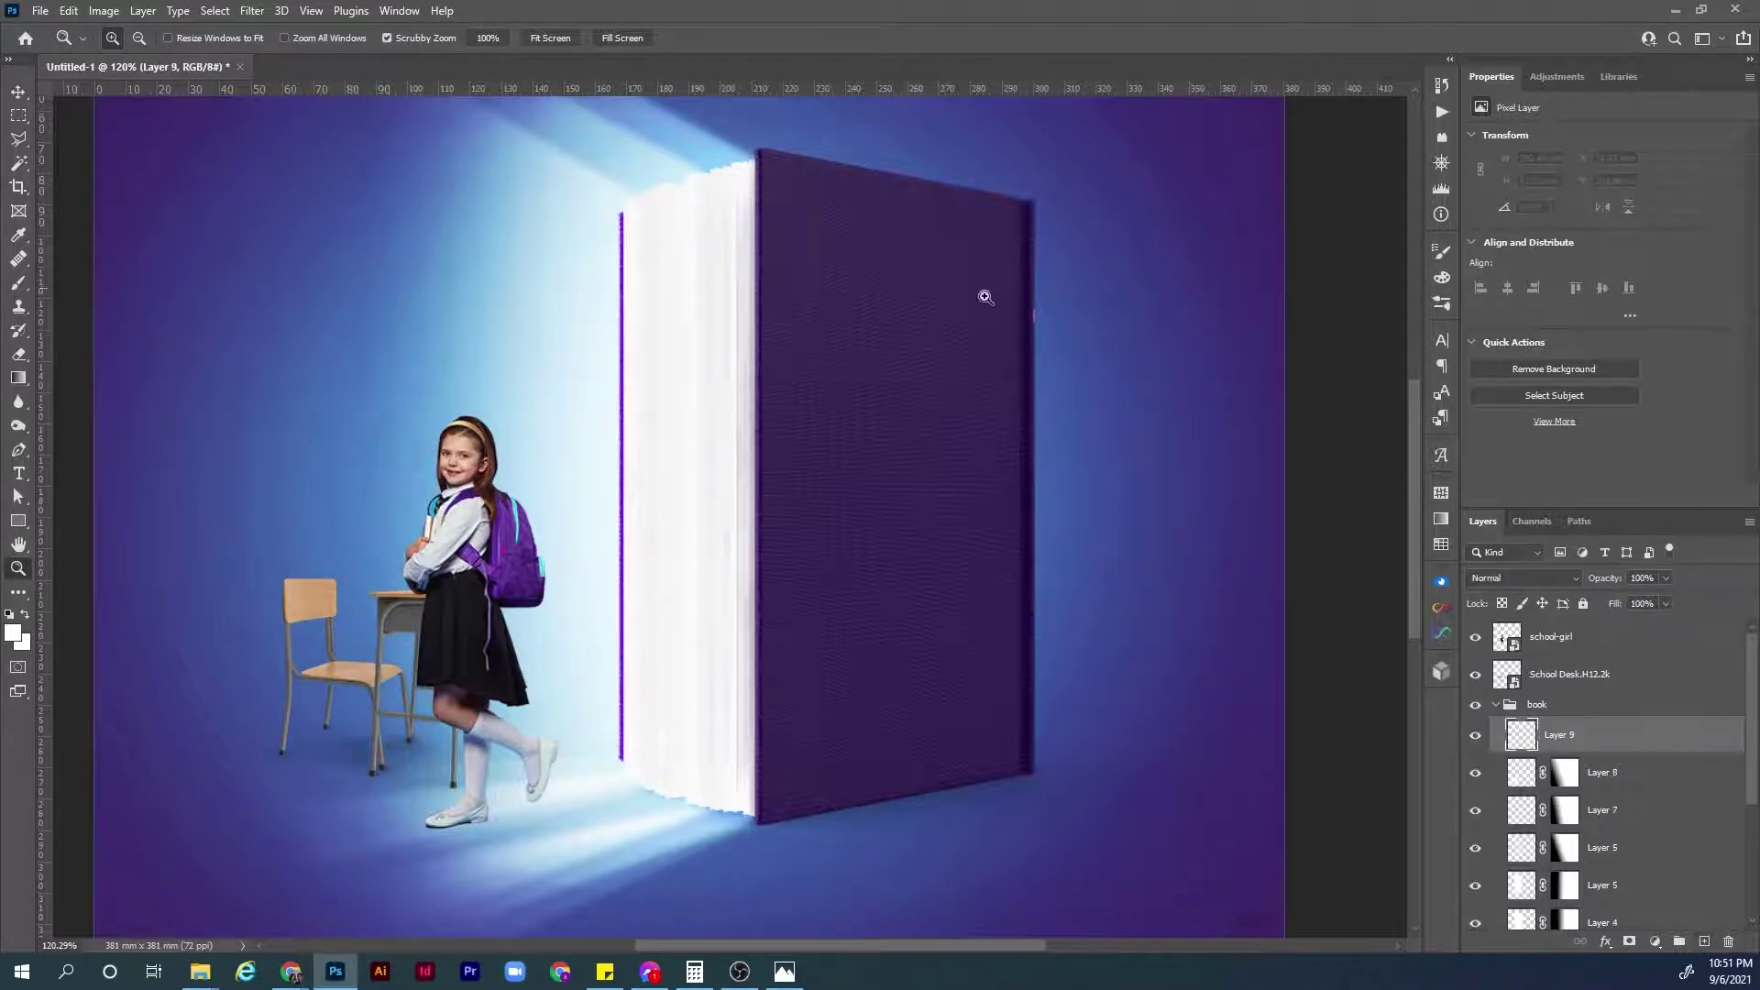
left_click_drag(864, 194, 891, 192)
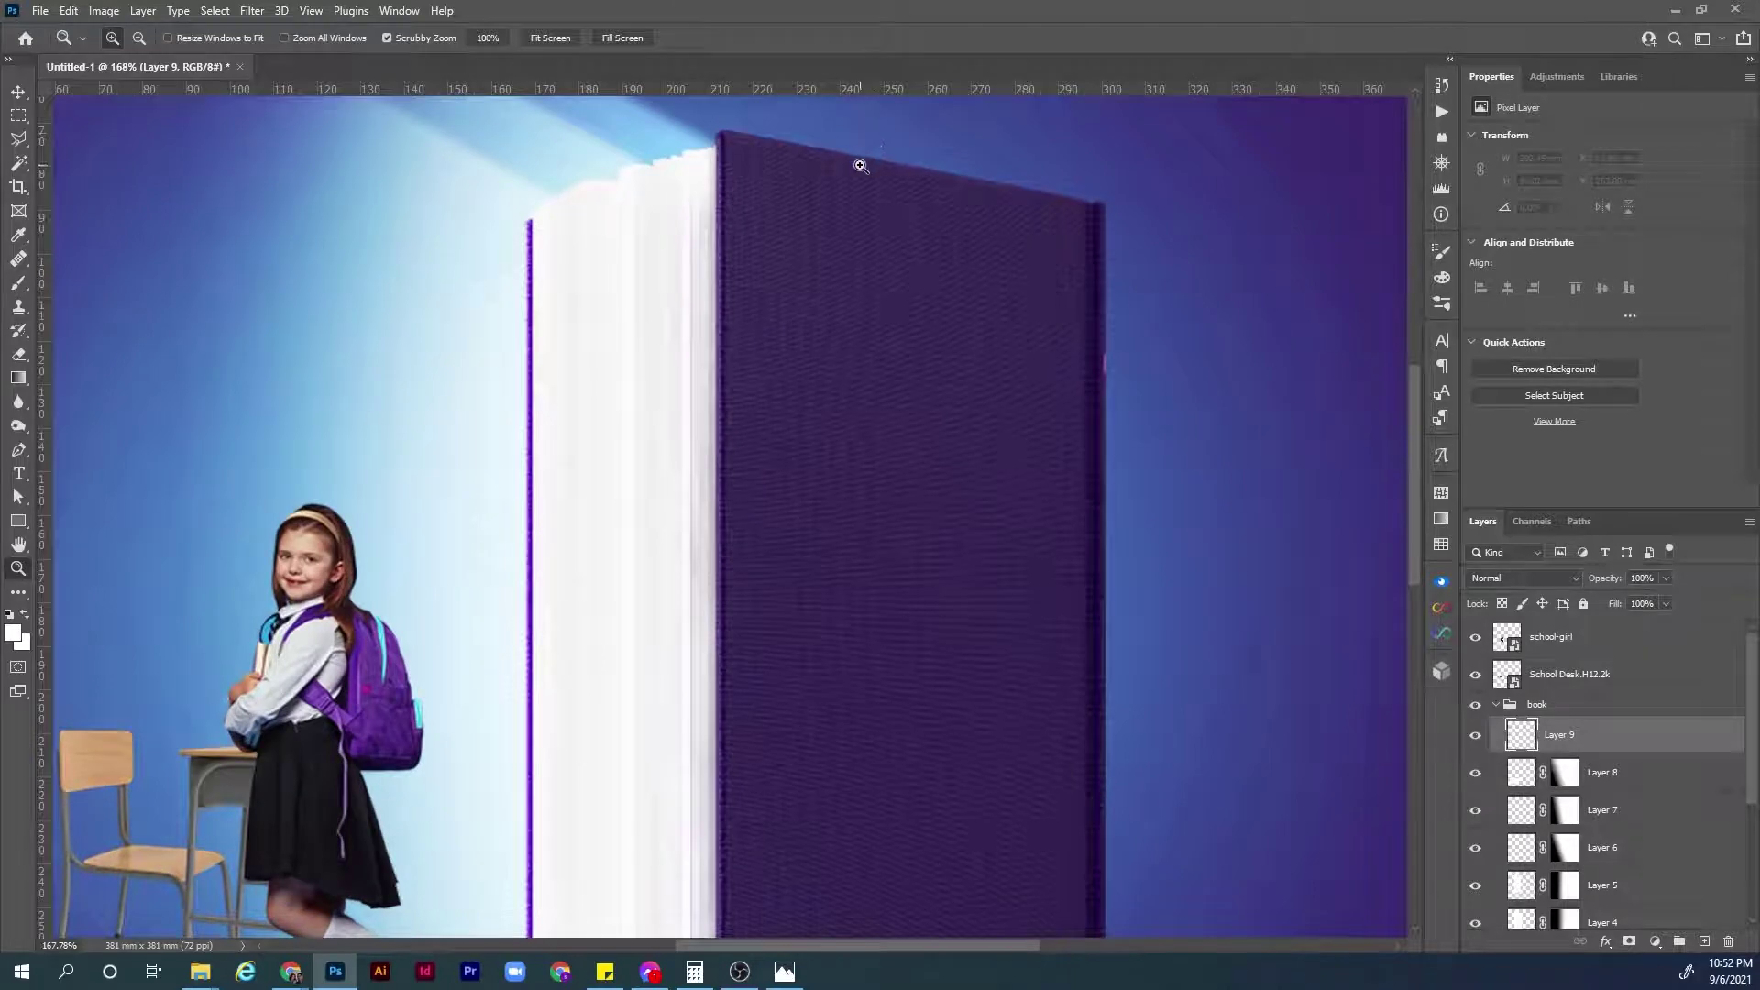
key("l")
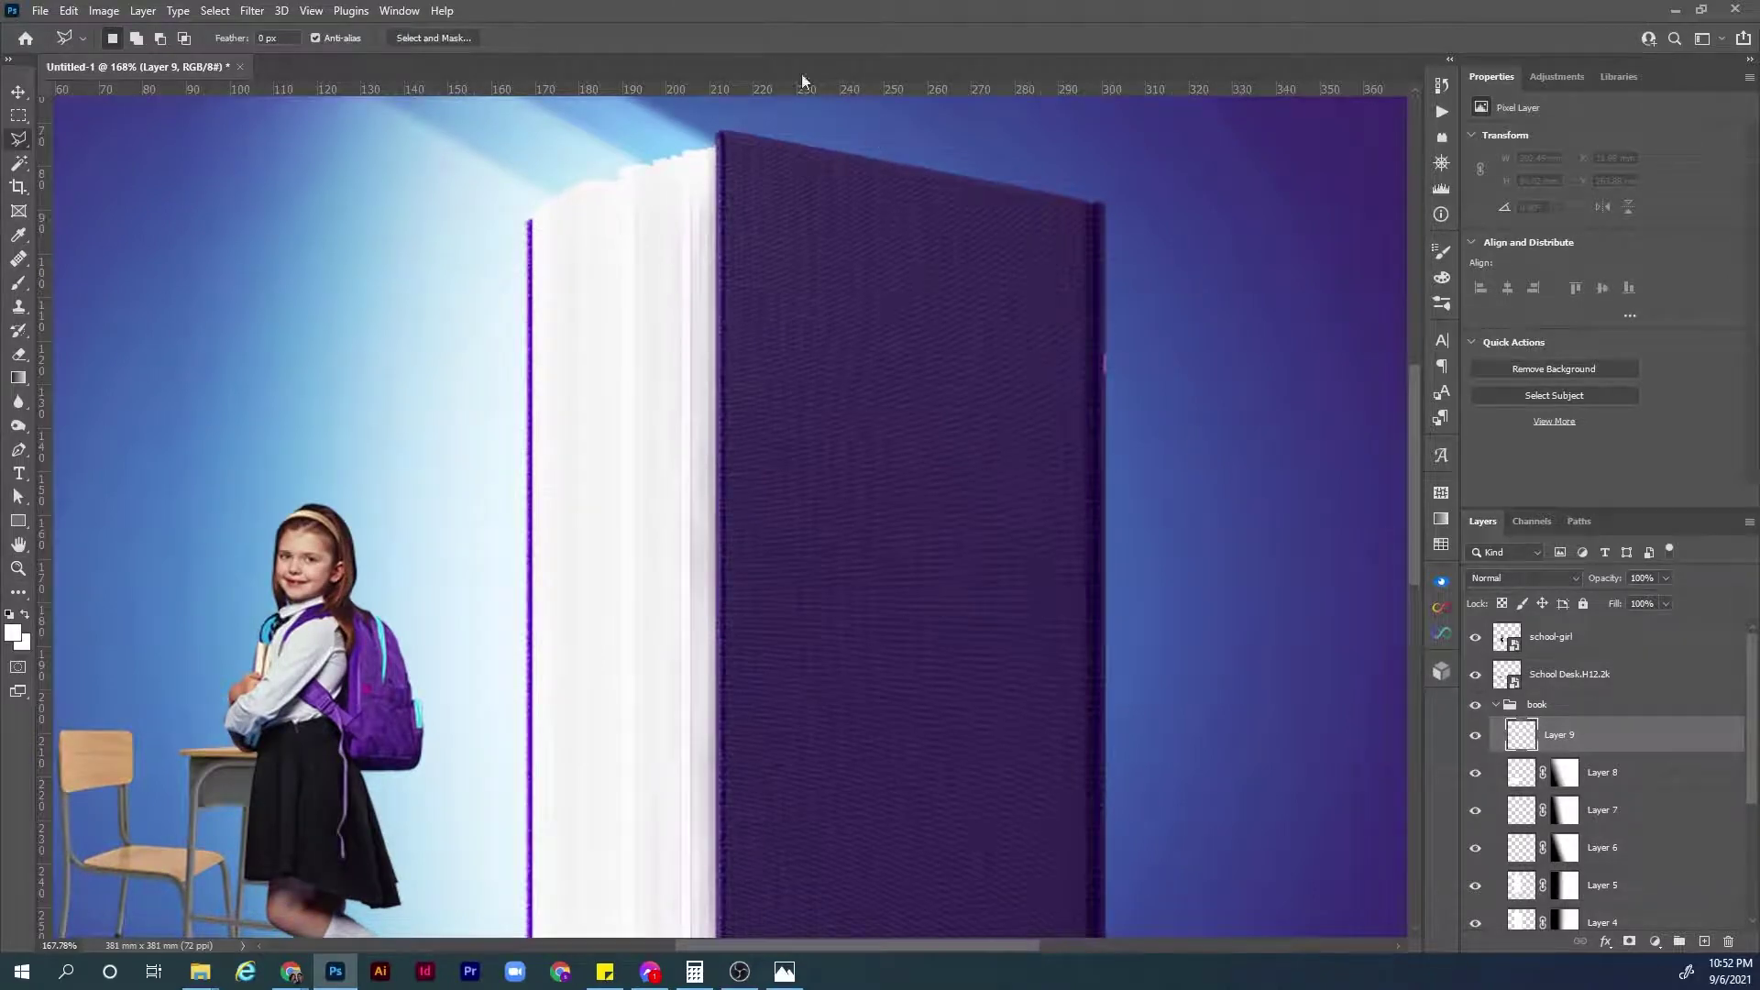
left_click(976, 179)
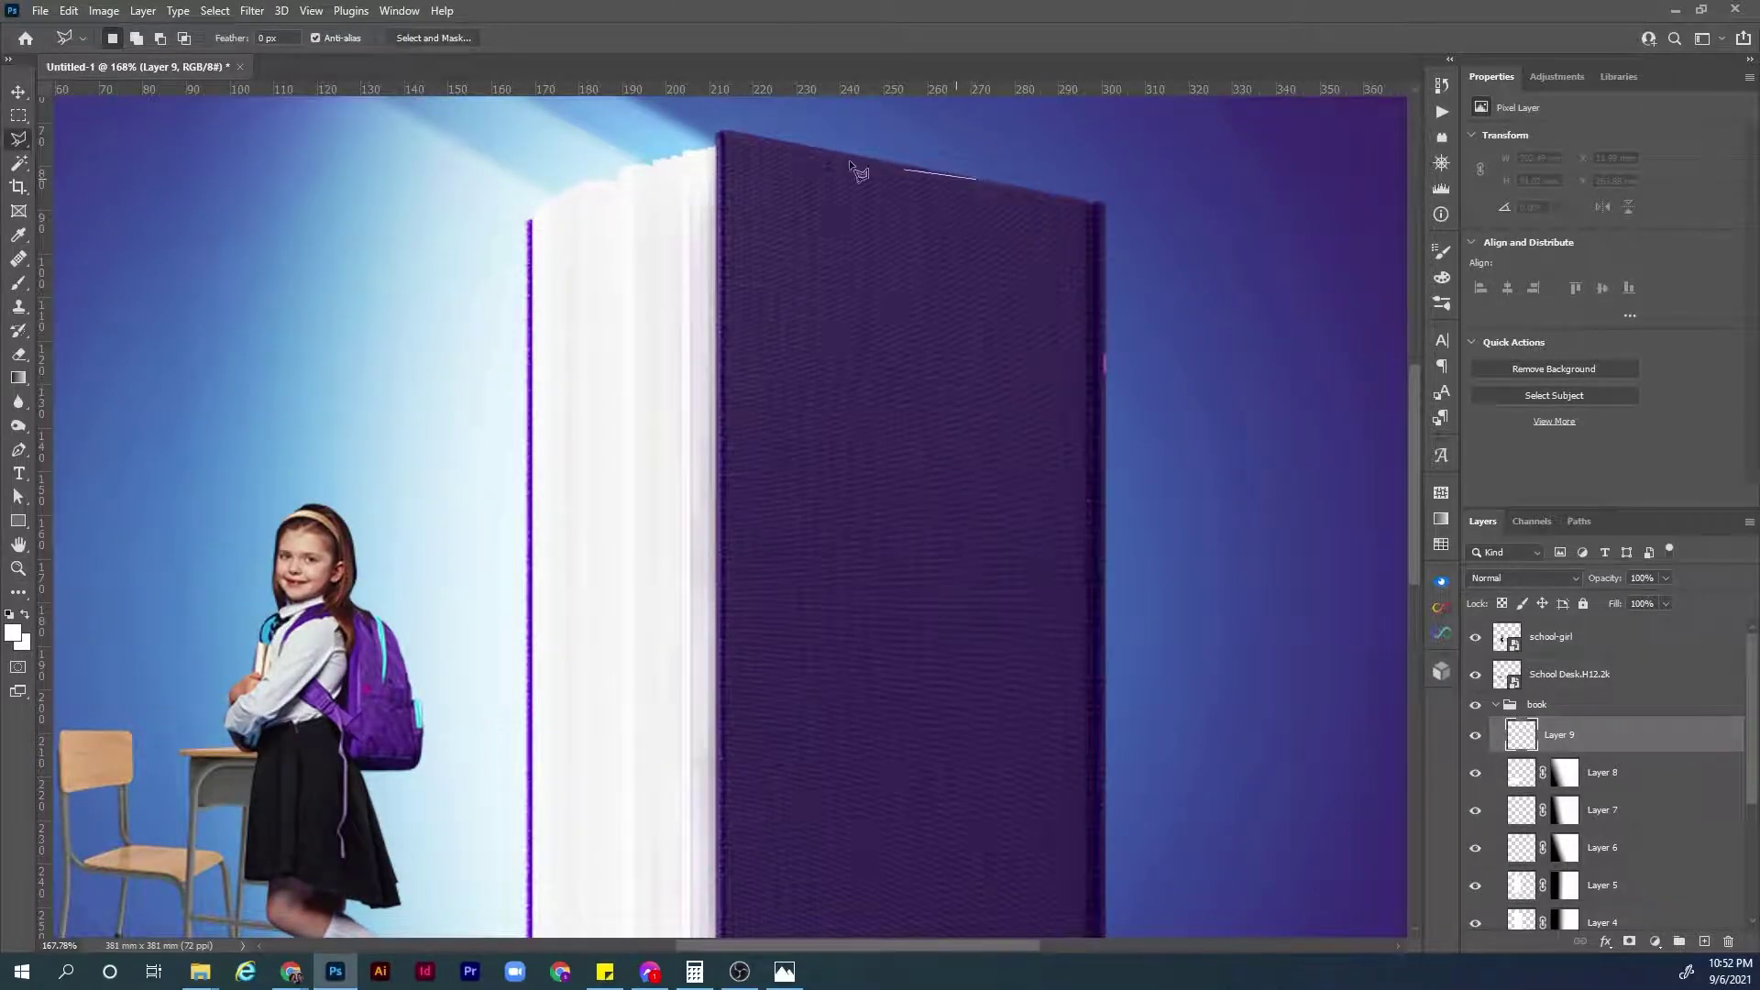
left_click(721, 131)
left_click_drag(711, 298, 696, 104)
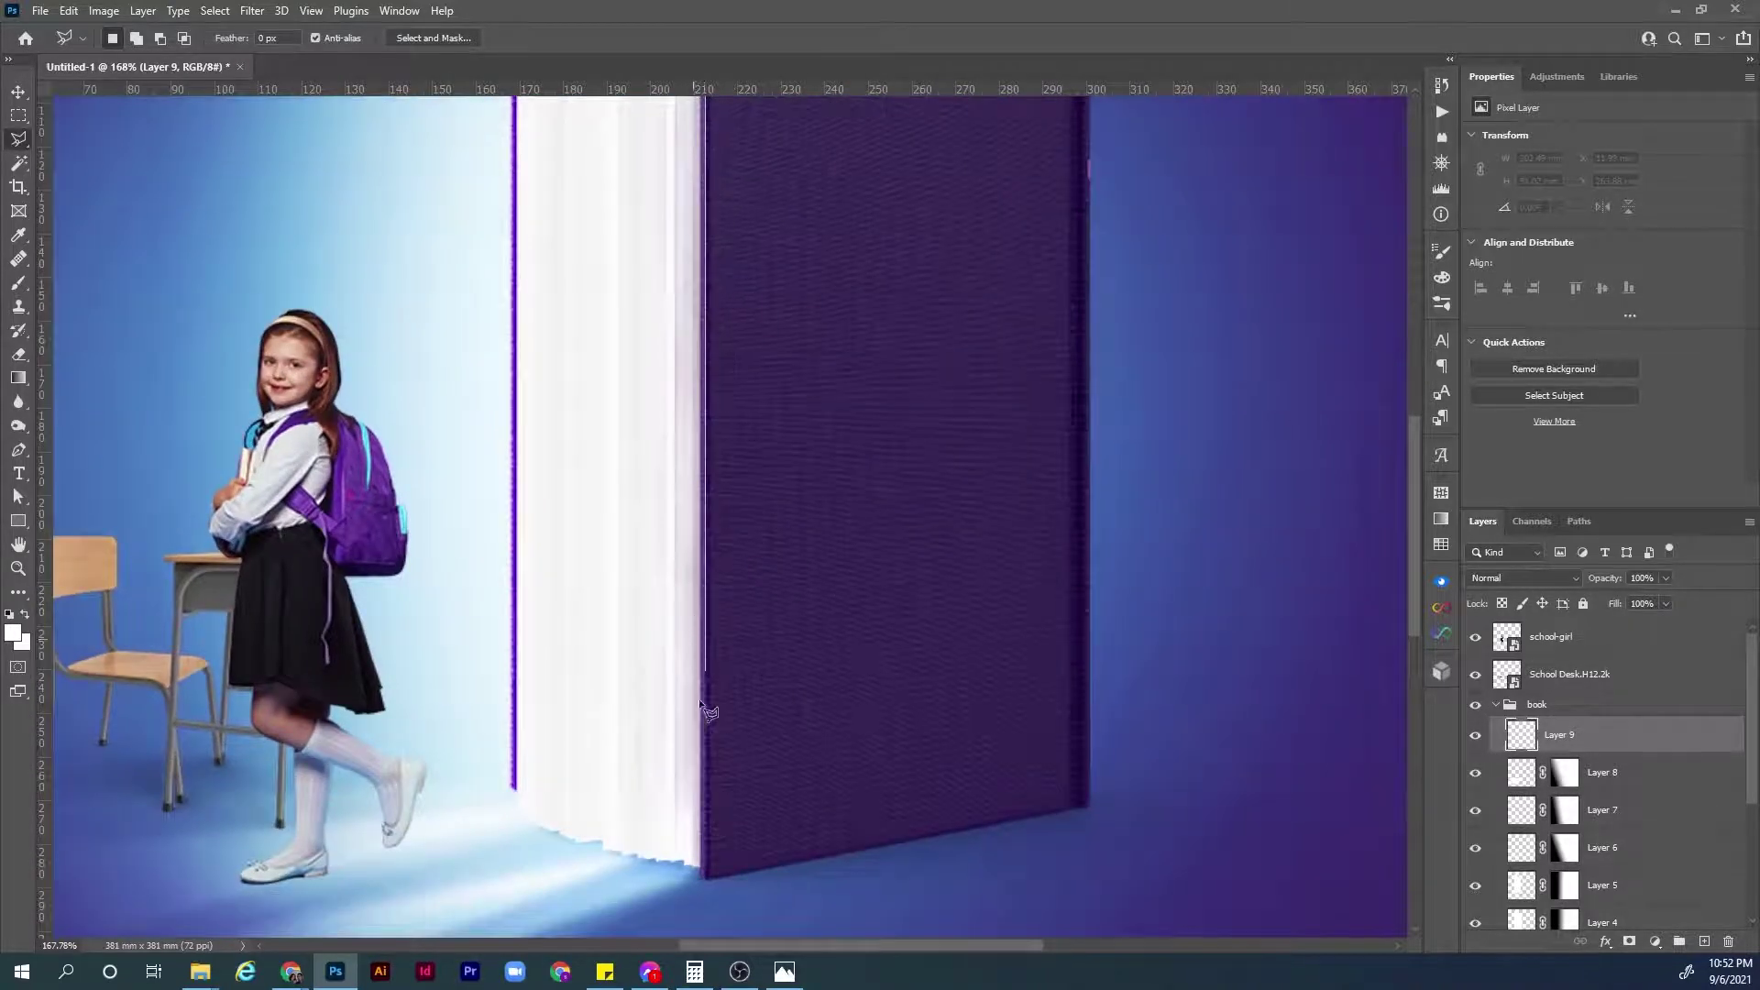
left_click(707, 877)
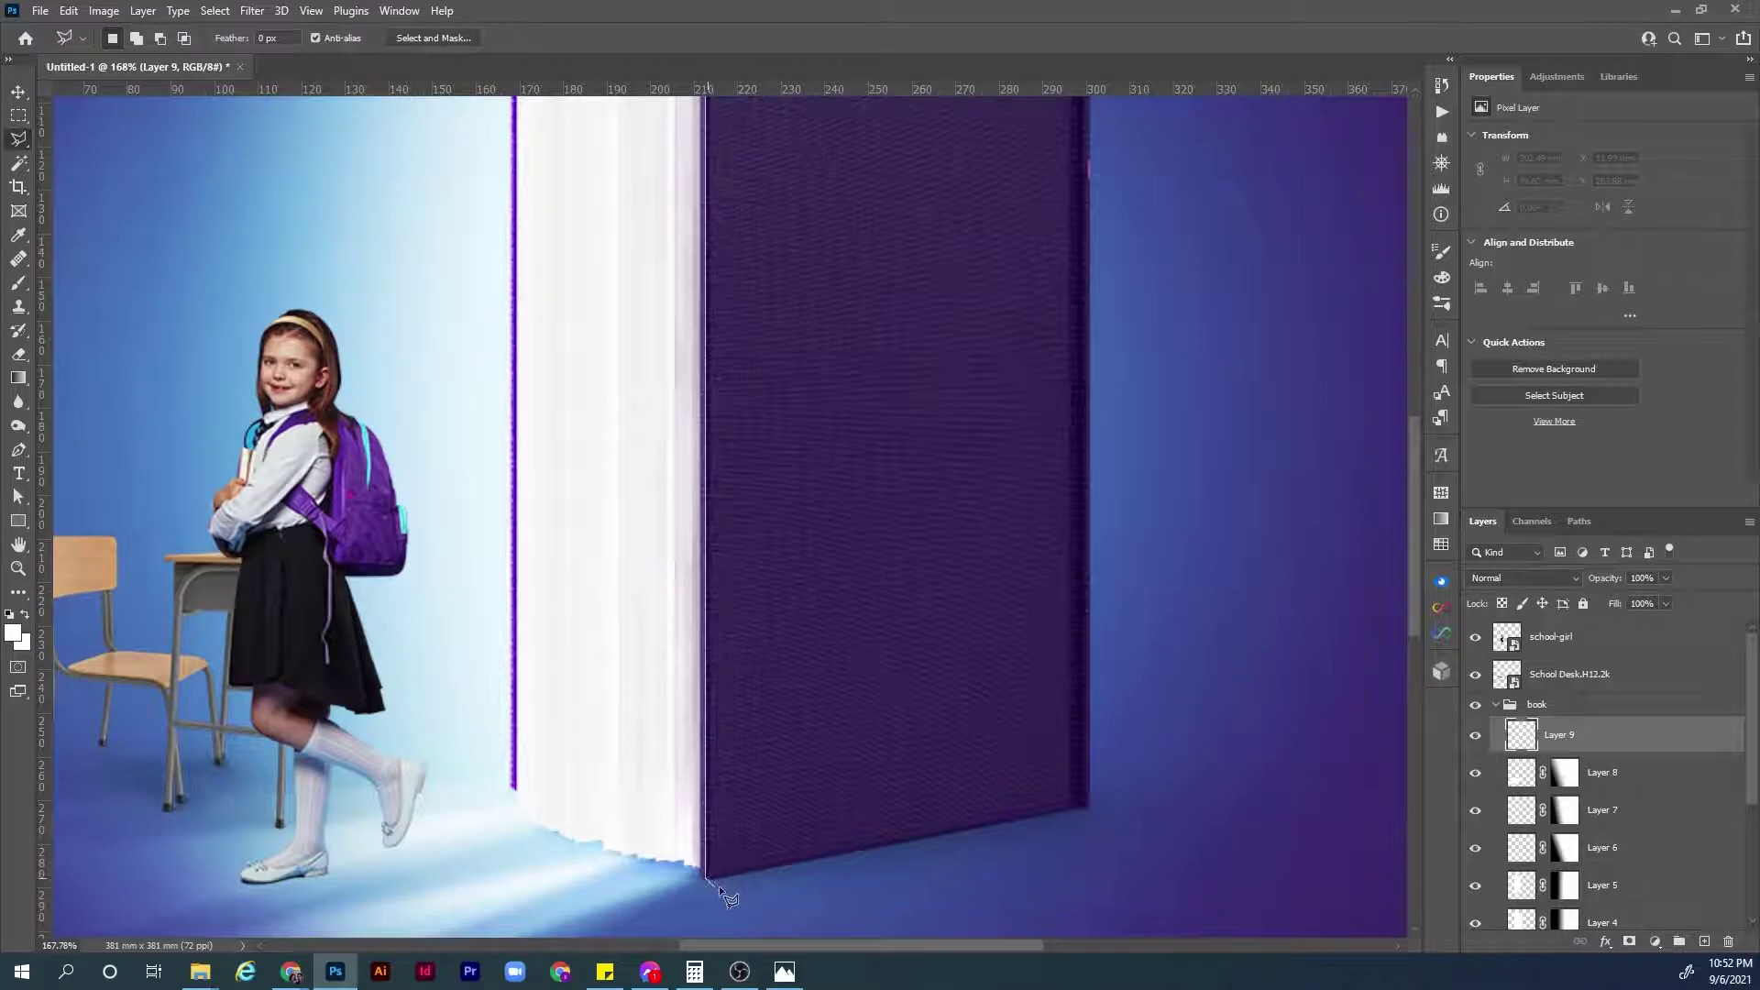
left_click(981, 829)
left_click_drag(987, 476, 989, 832)
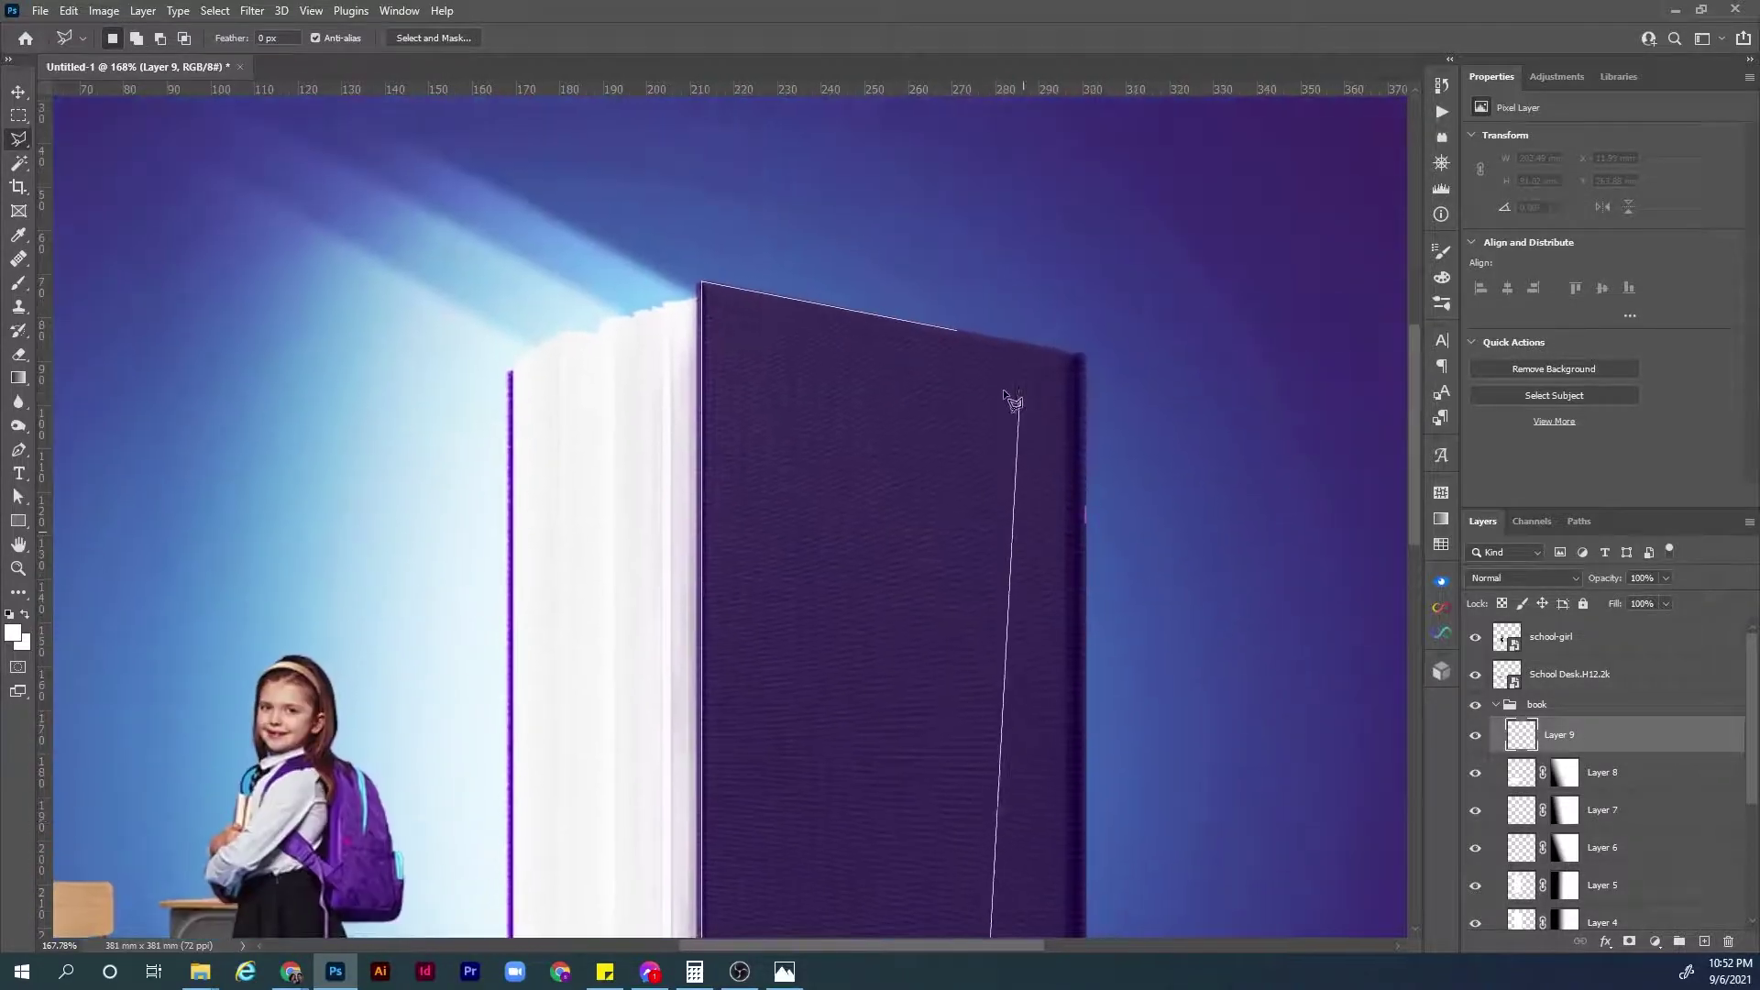
left_click(972, 351)
scroll(912, 357, "down", 3)
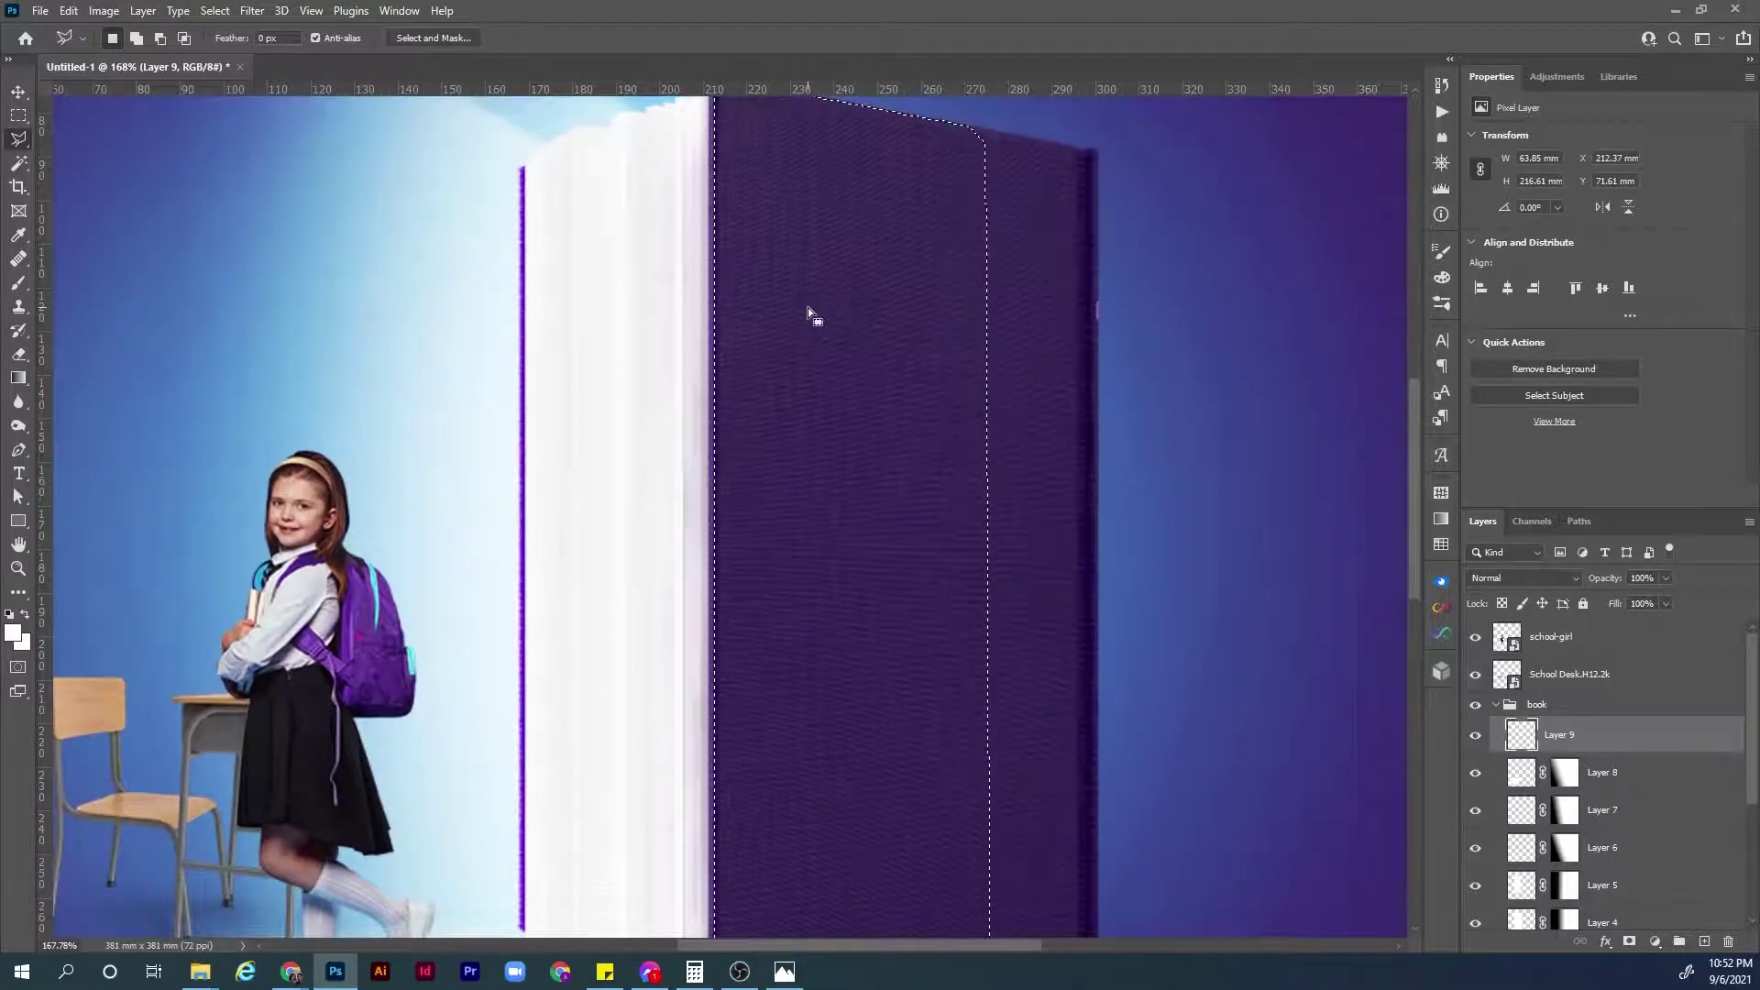
Fill the front cover selection with white, deselect it and set the layer's blend mode to Overlay.
key("alt+BackSpace")
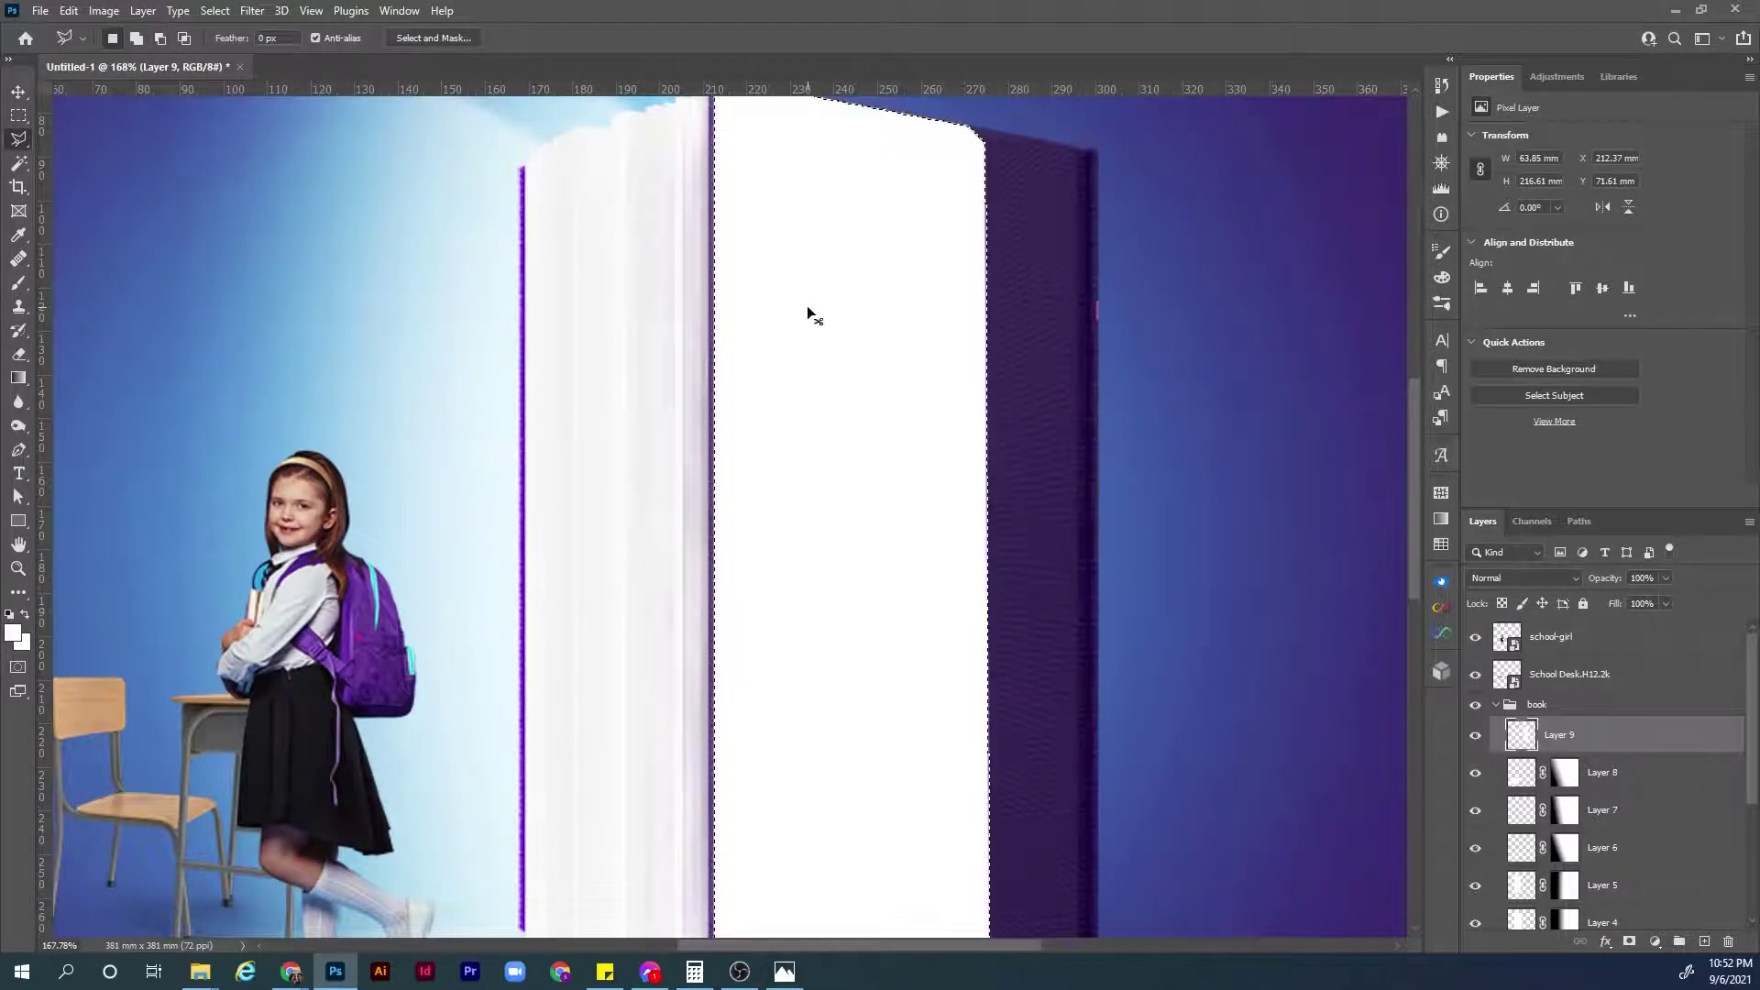
key("ctrl+d")
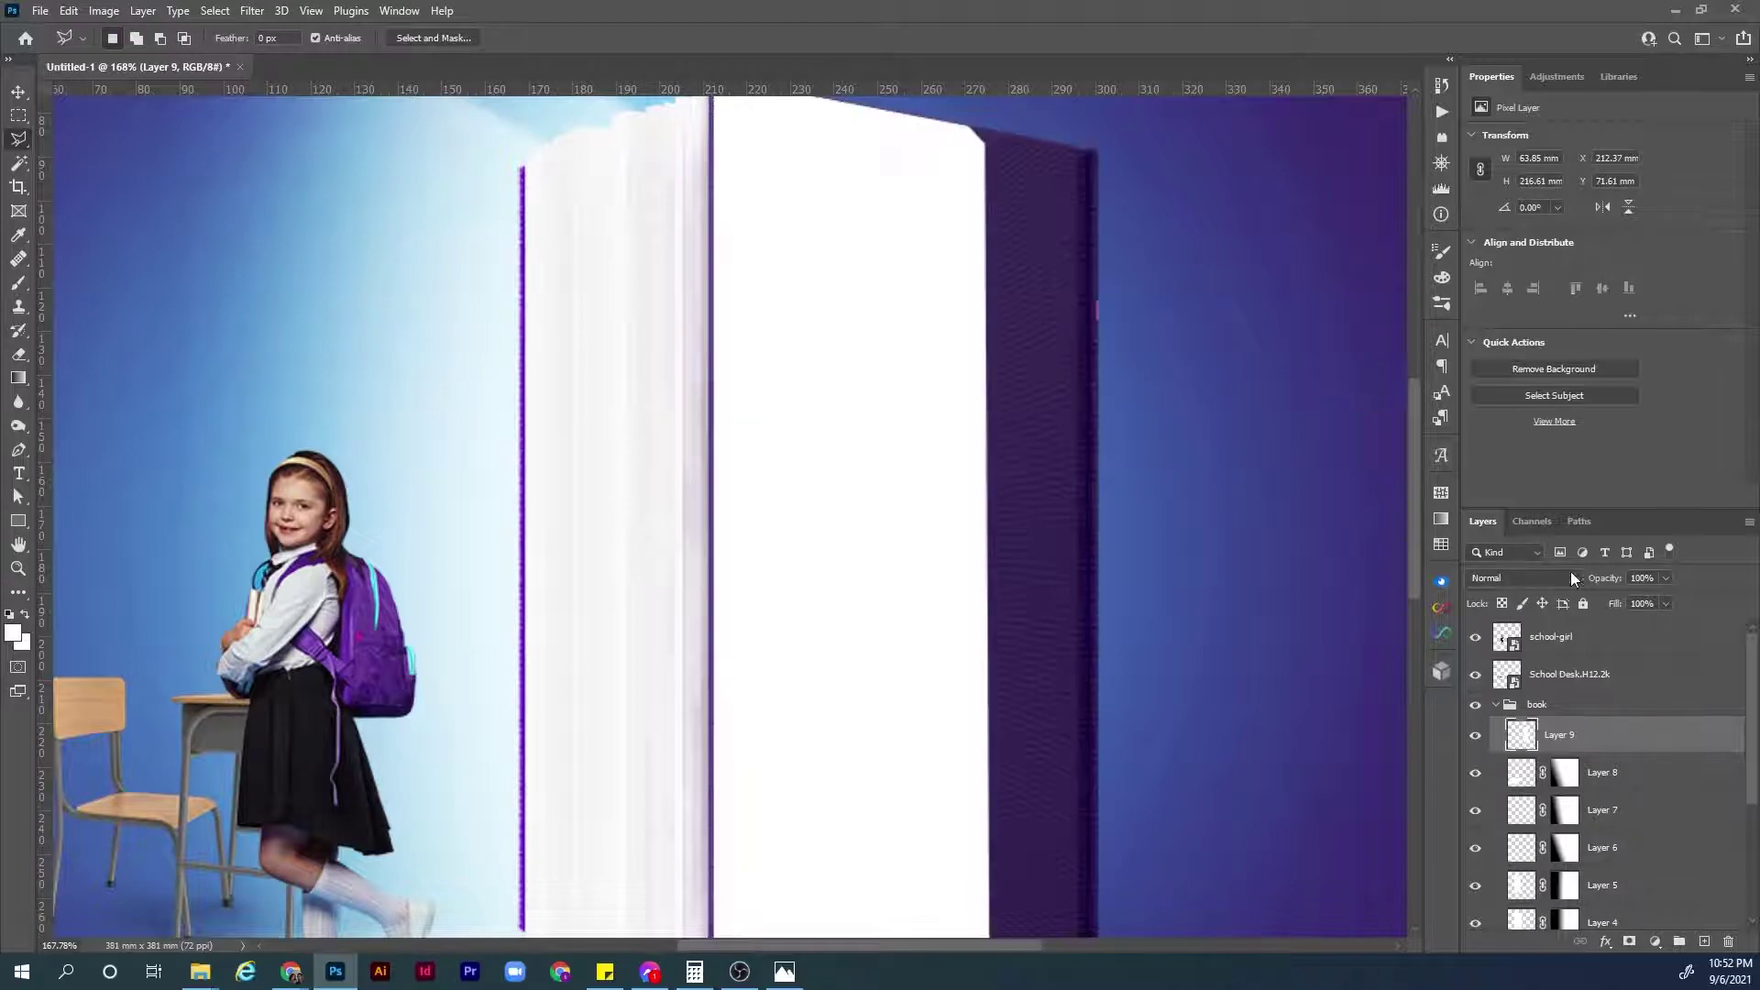
left_click(1564, 578)
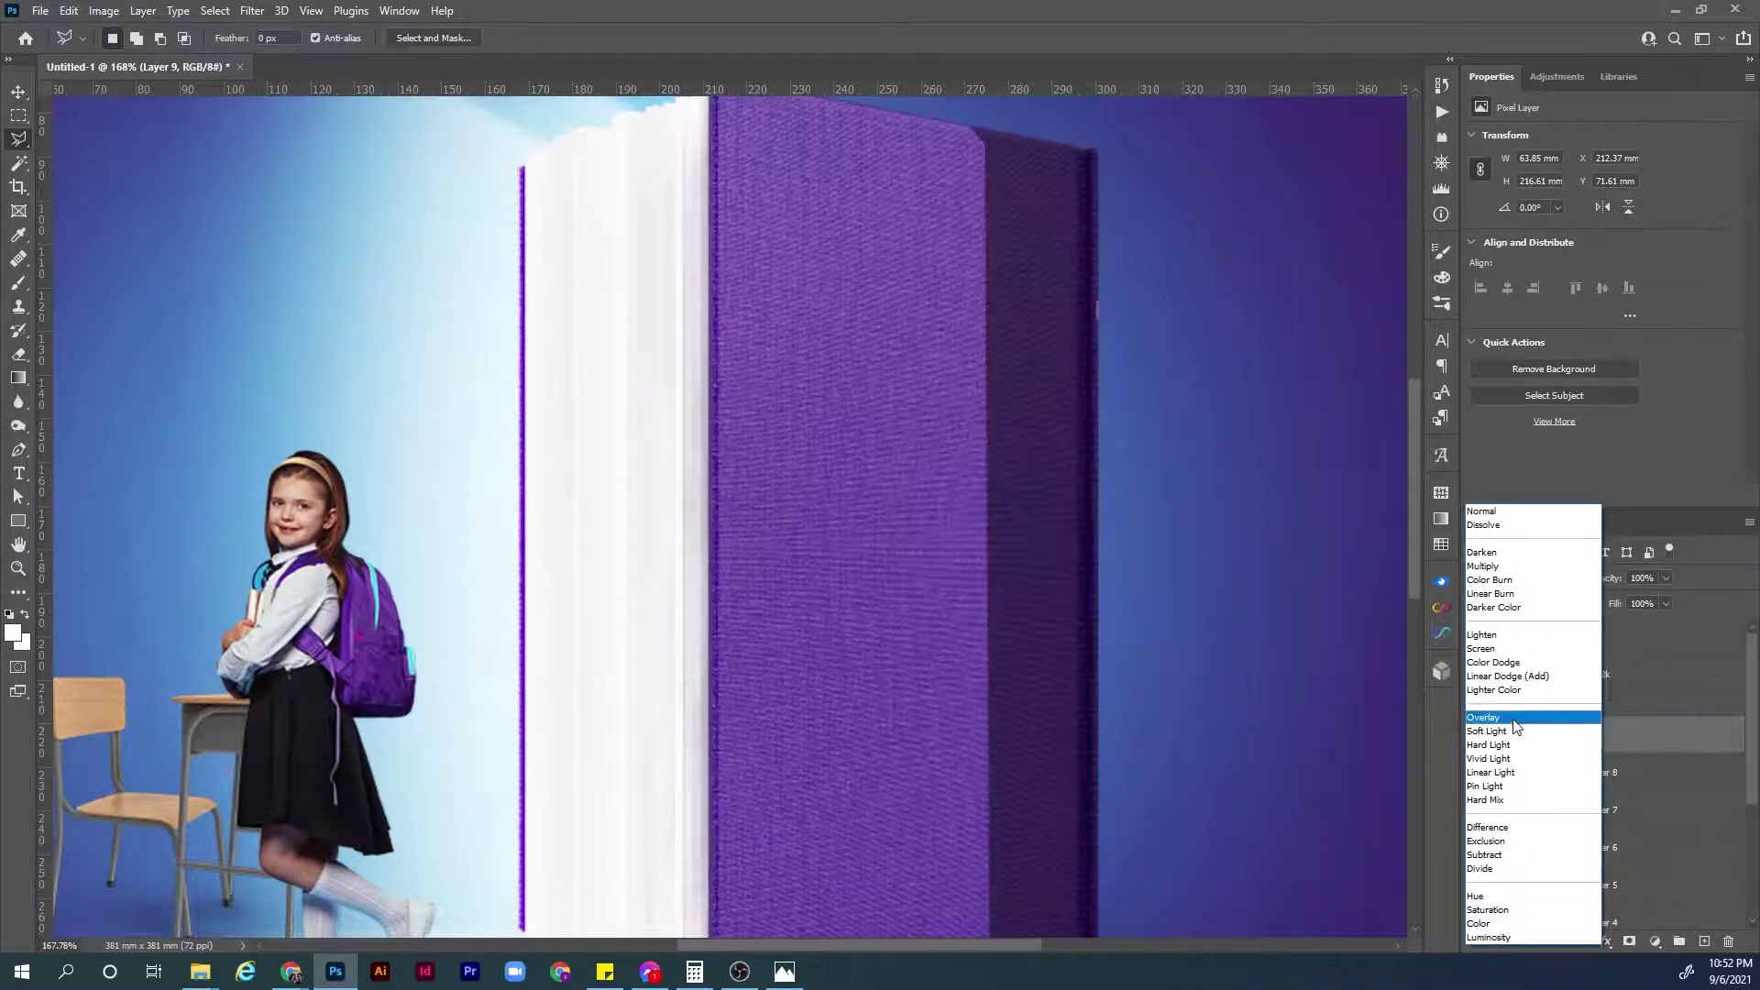
left_click(1516, 721)
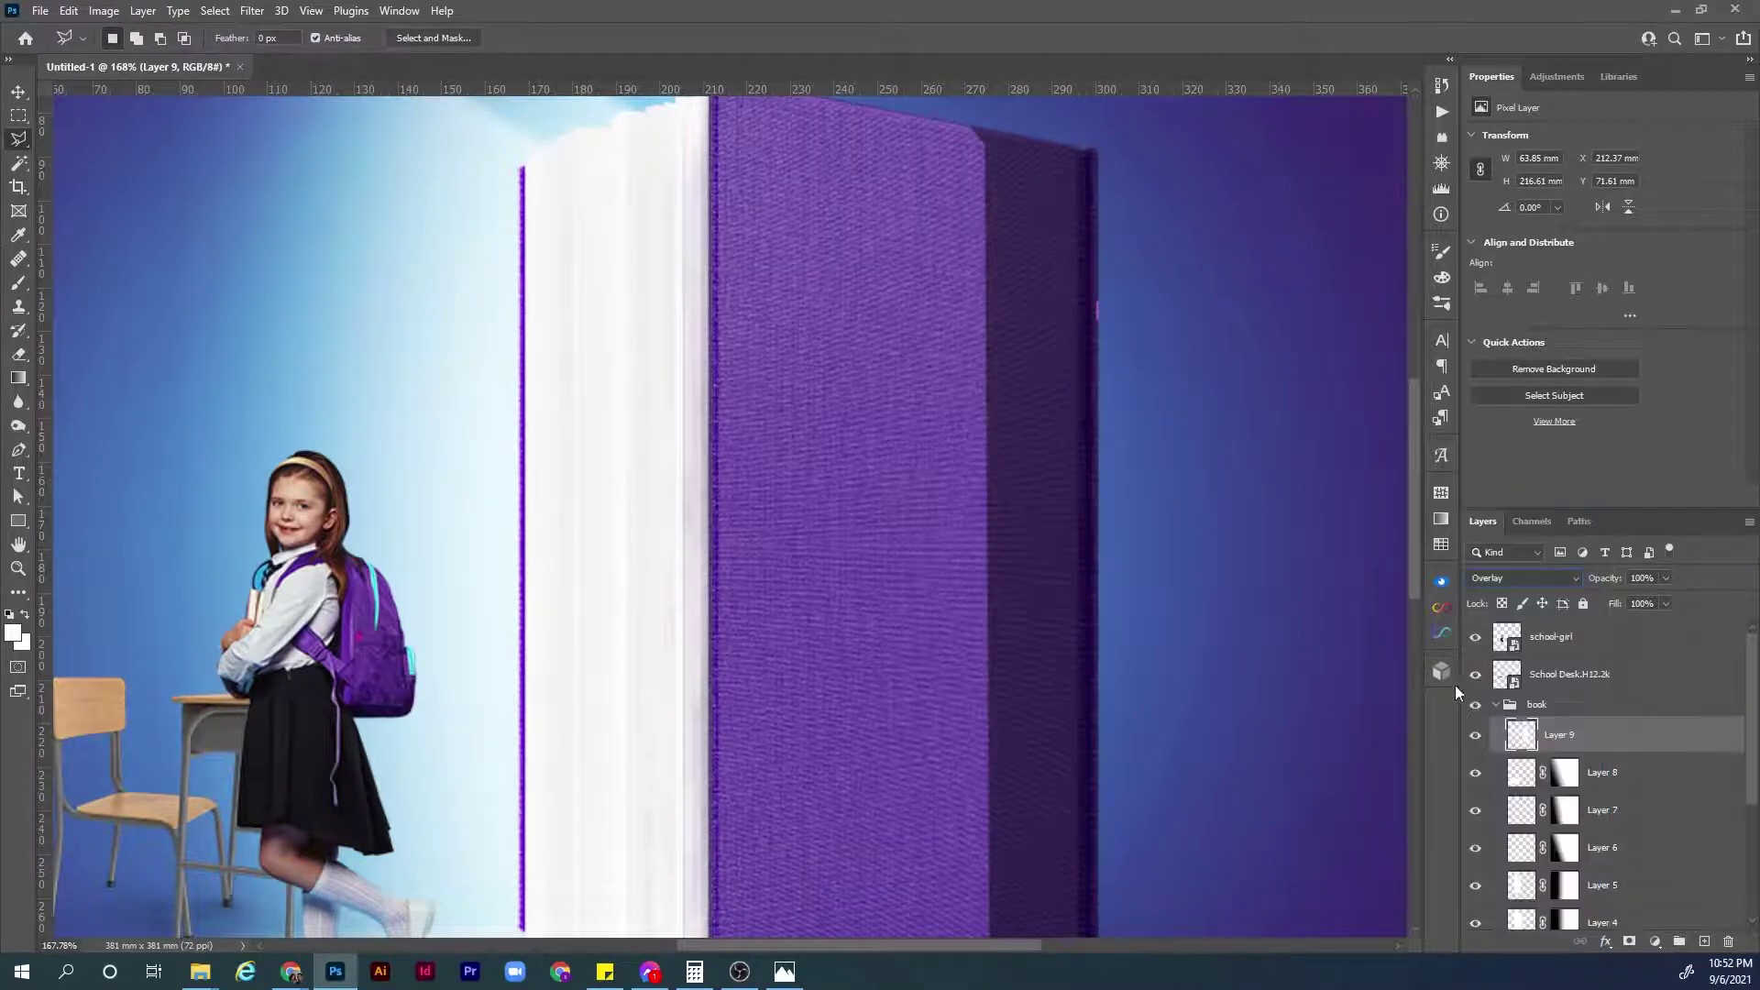
Fade the cover highlight toward the spine with a black-to-white linear gradient on a new layer mask, and reselect the layer's pixels.
left_click(1630, 942)
key("x")
key("g")
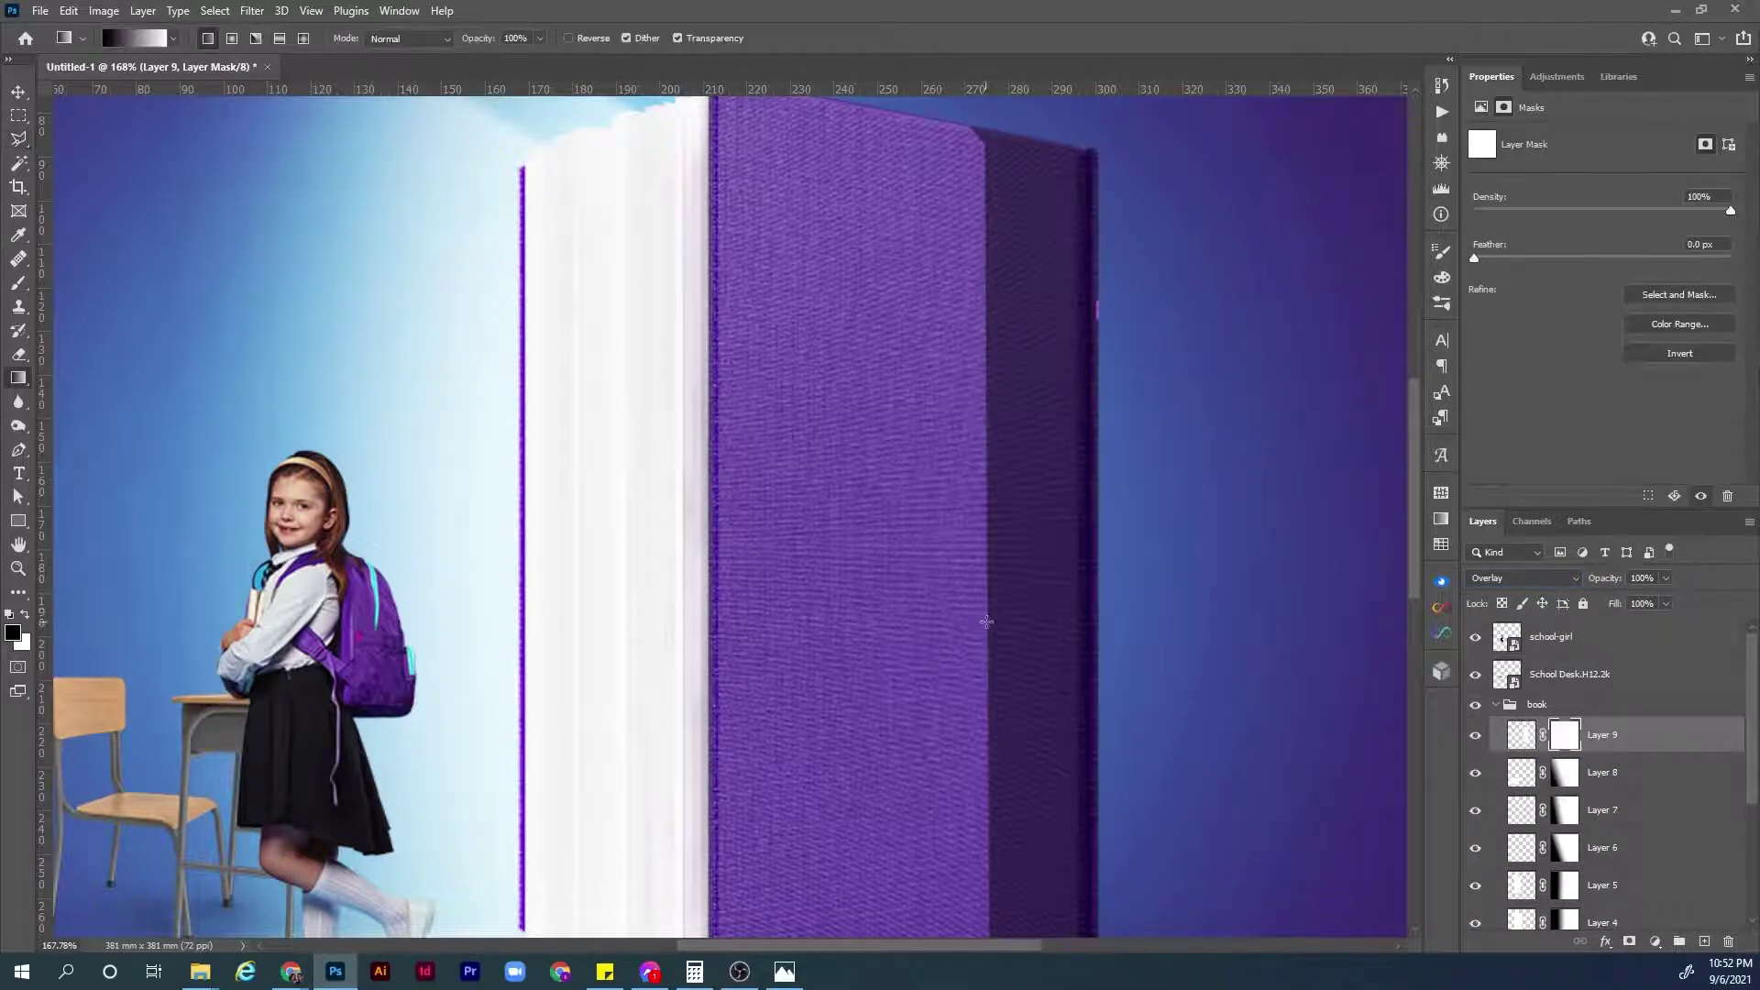
left_click_drag(705, 627, 706, 627)
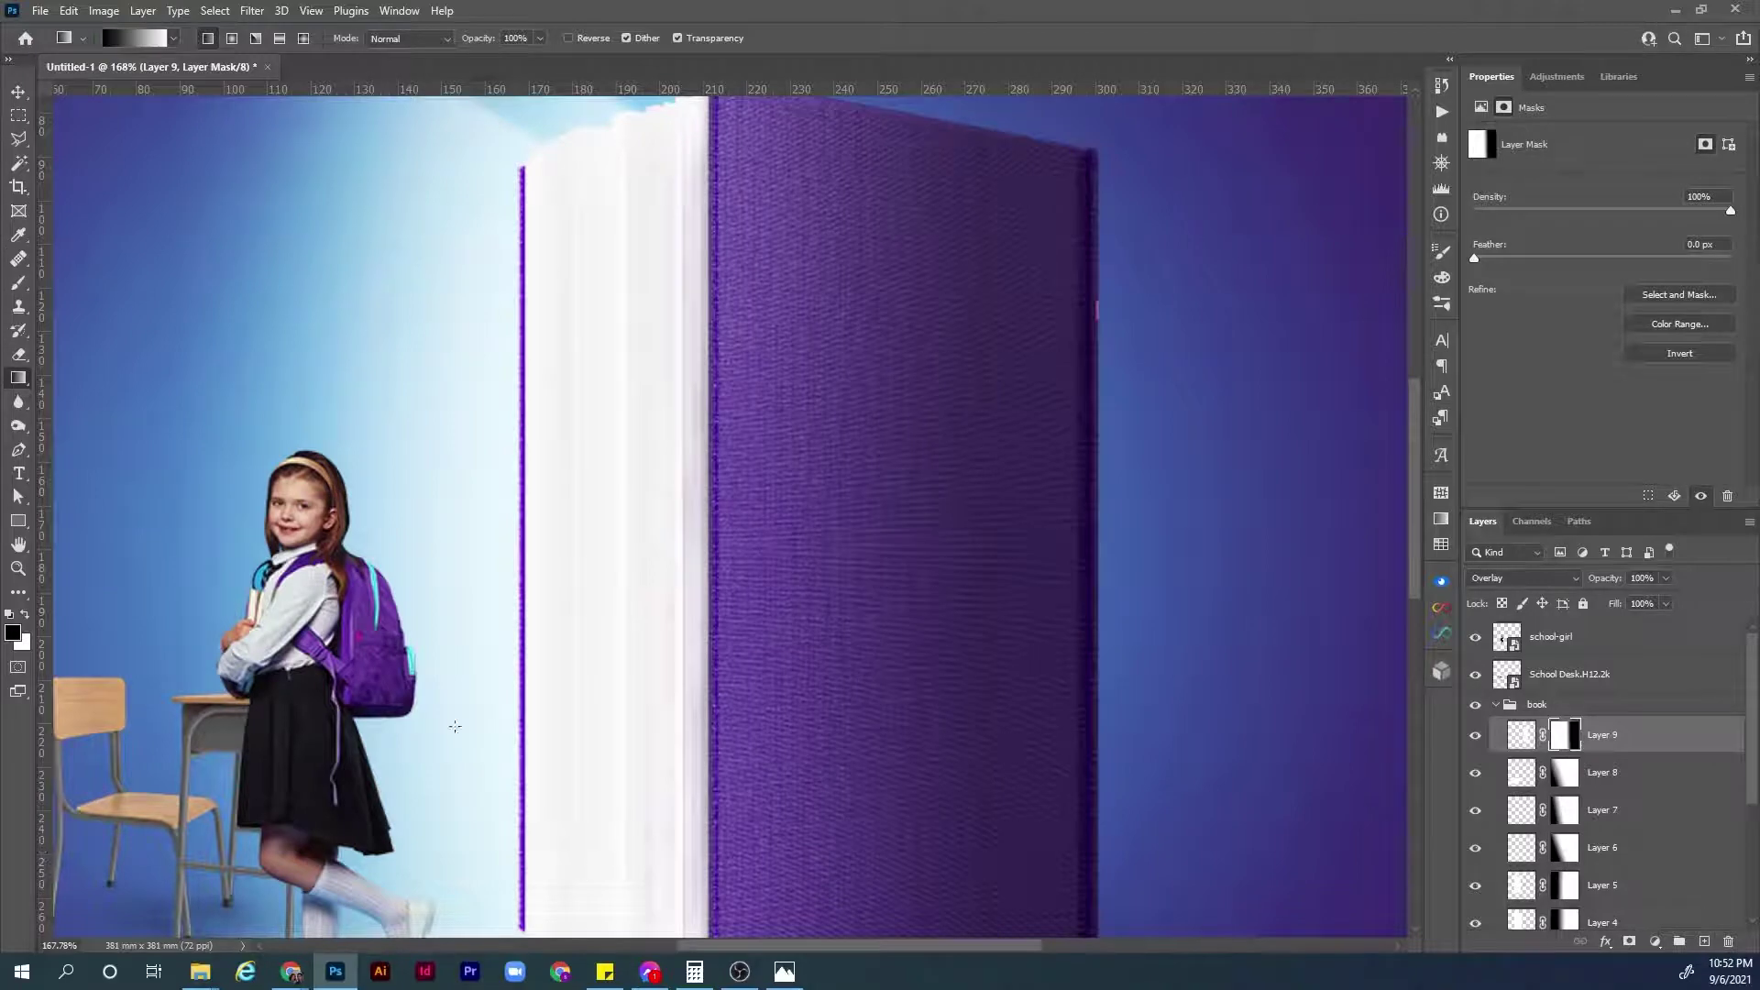
key("ctrl+0")
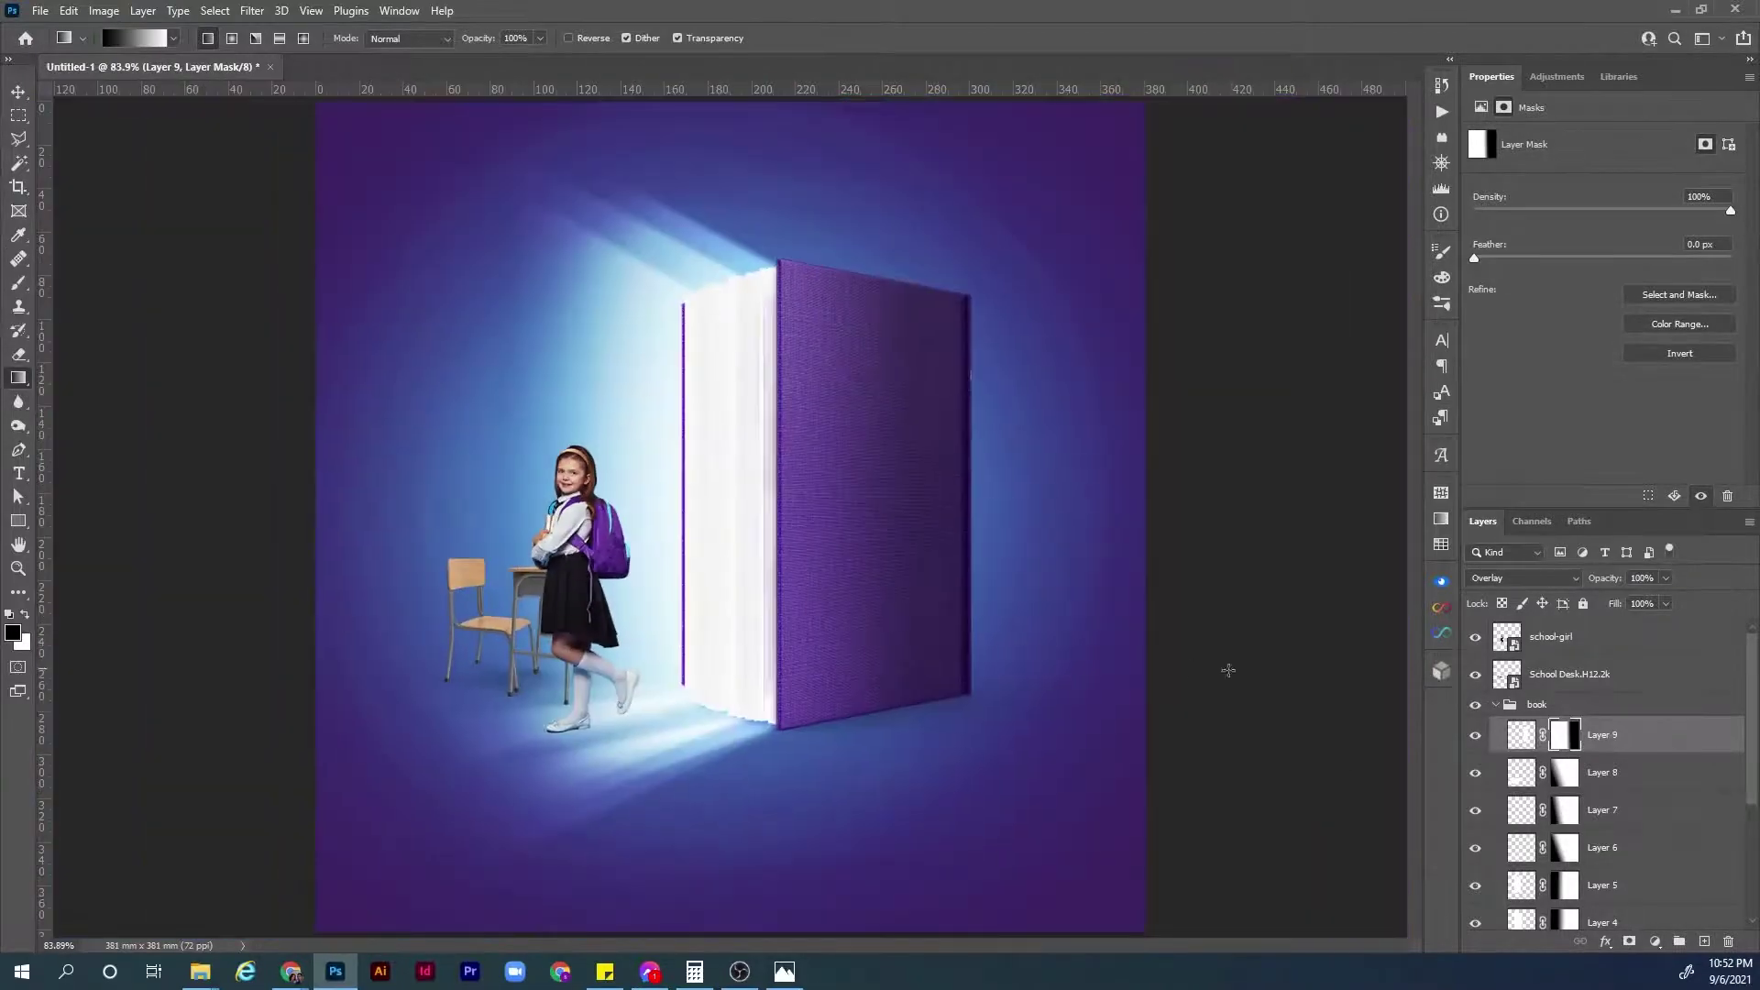
left_click(1521, 735)
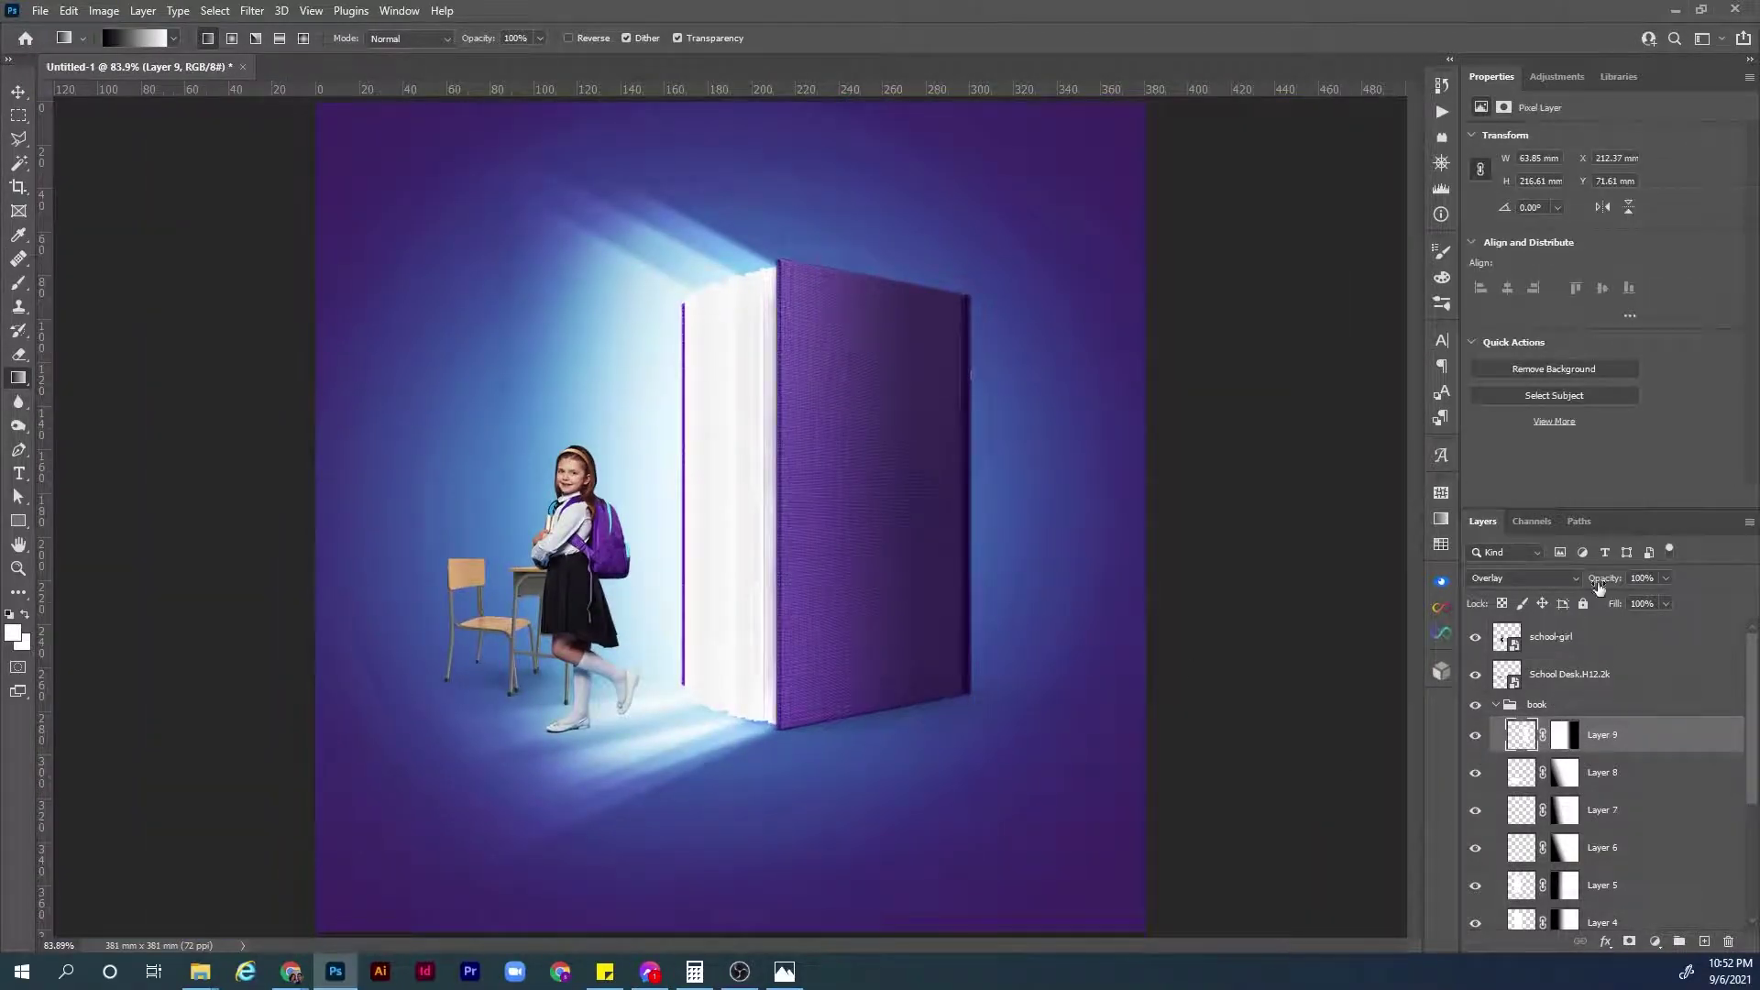
Set the cover highlight layer's opacity to 60% and compare the book cover with the highlight hidden and shown.
left_click_drag(1599, 587, 1600, 581)
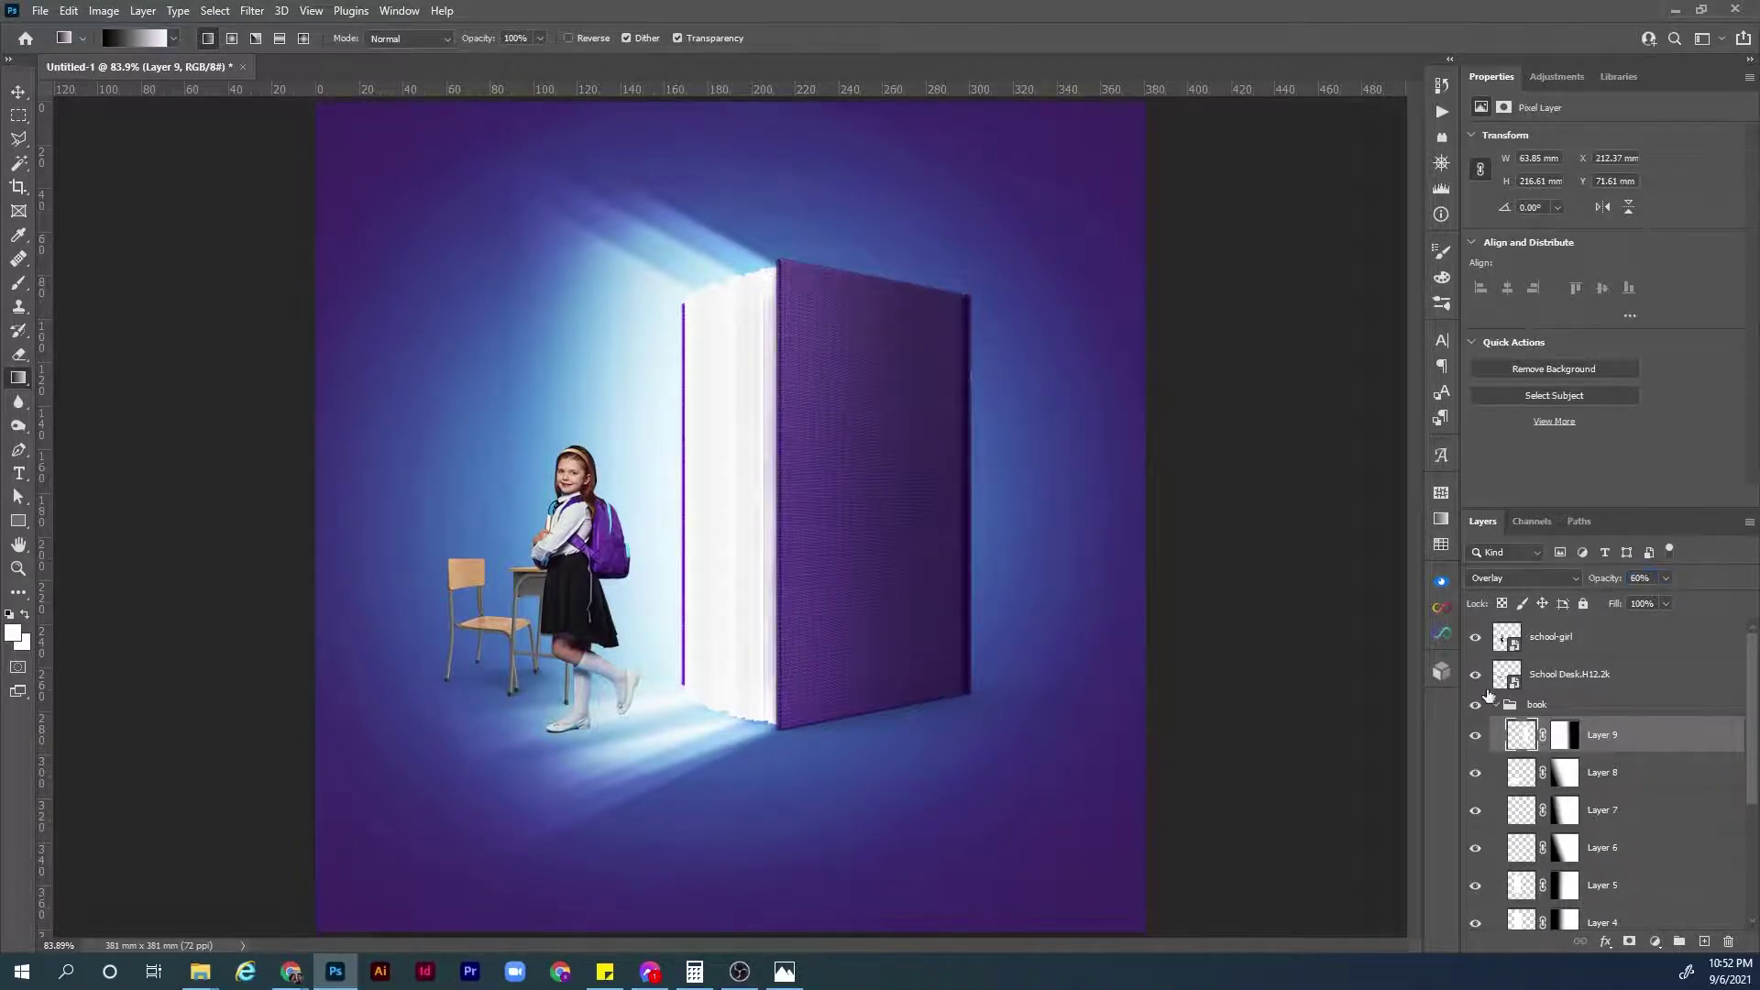
left_click(1476, 735)
left_click(1476, 737)
Move the schoolgirl and the school desk slightly lower and closer to the book.
key("v")
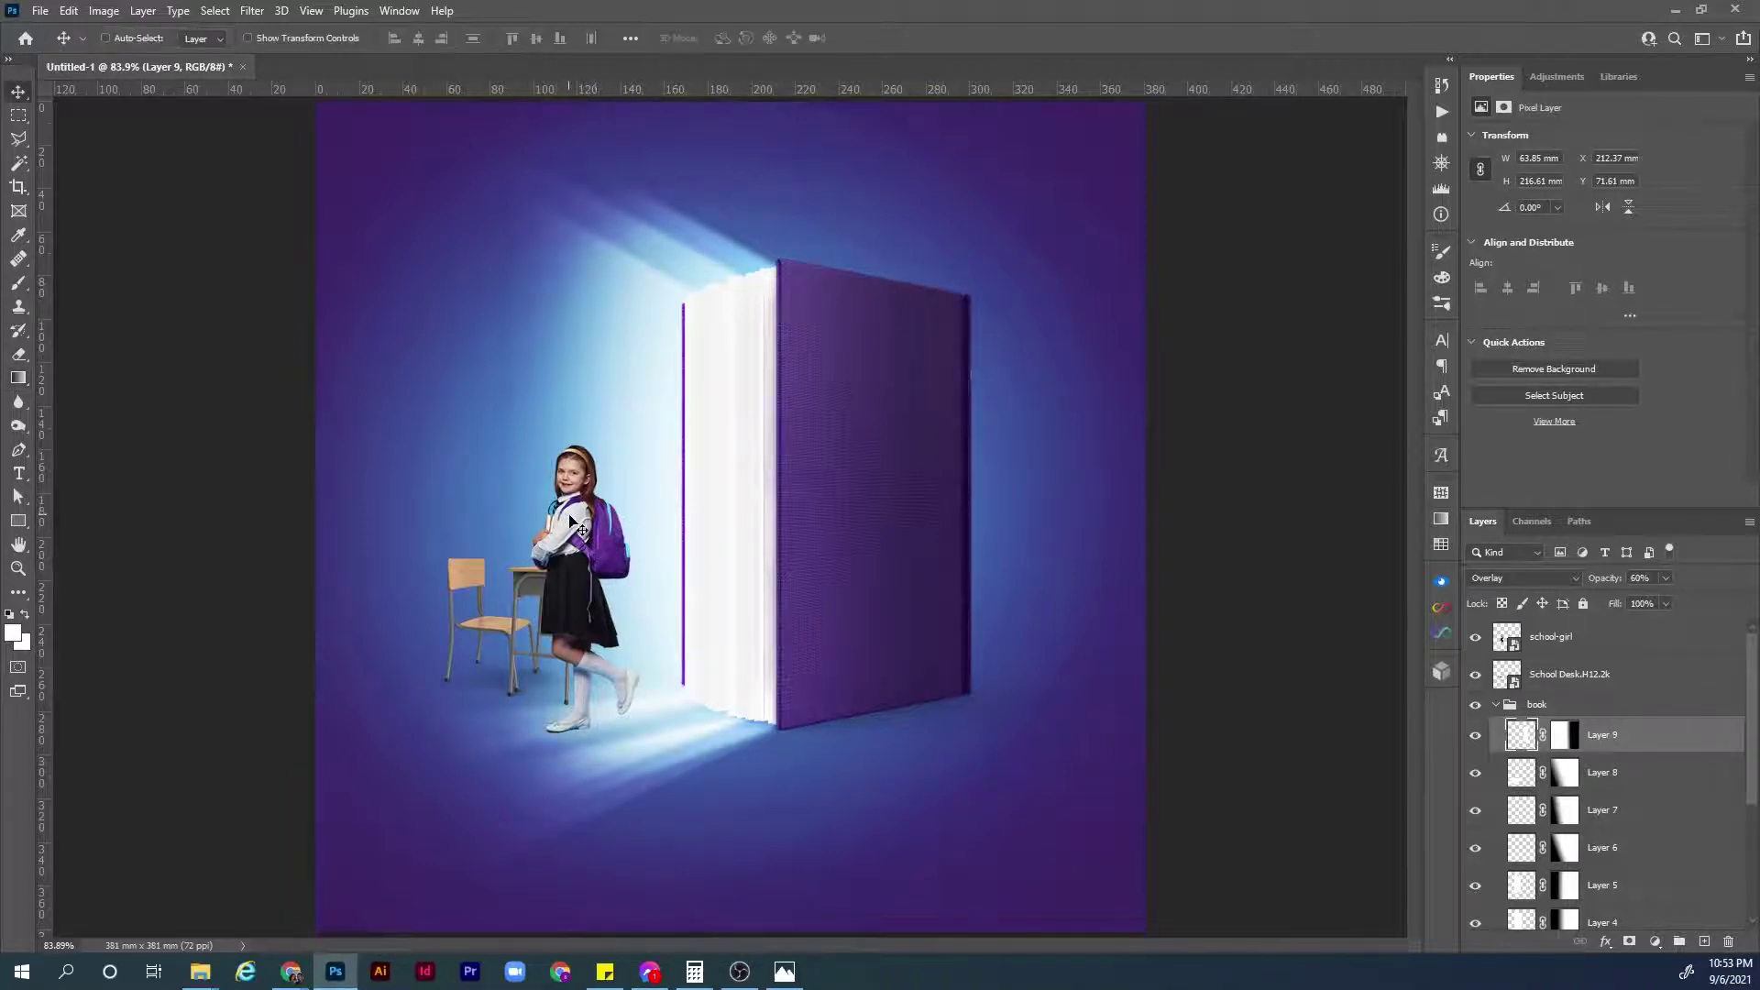
key("ctrl")
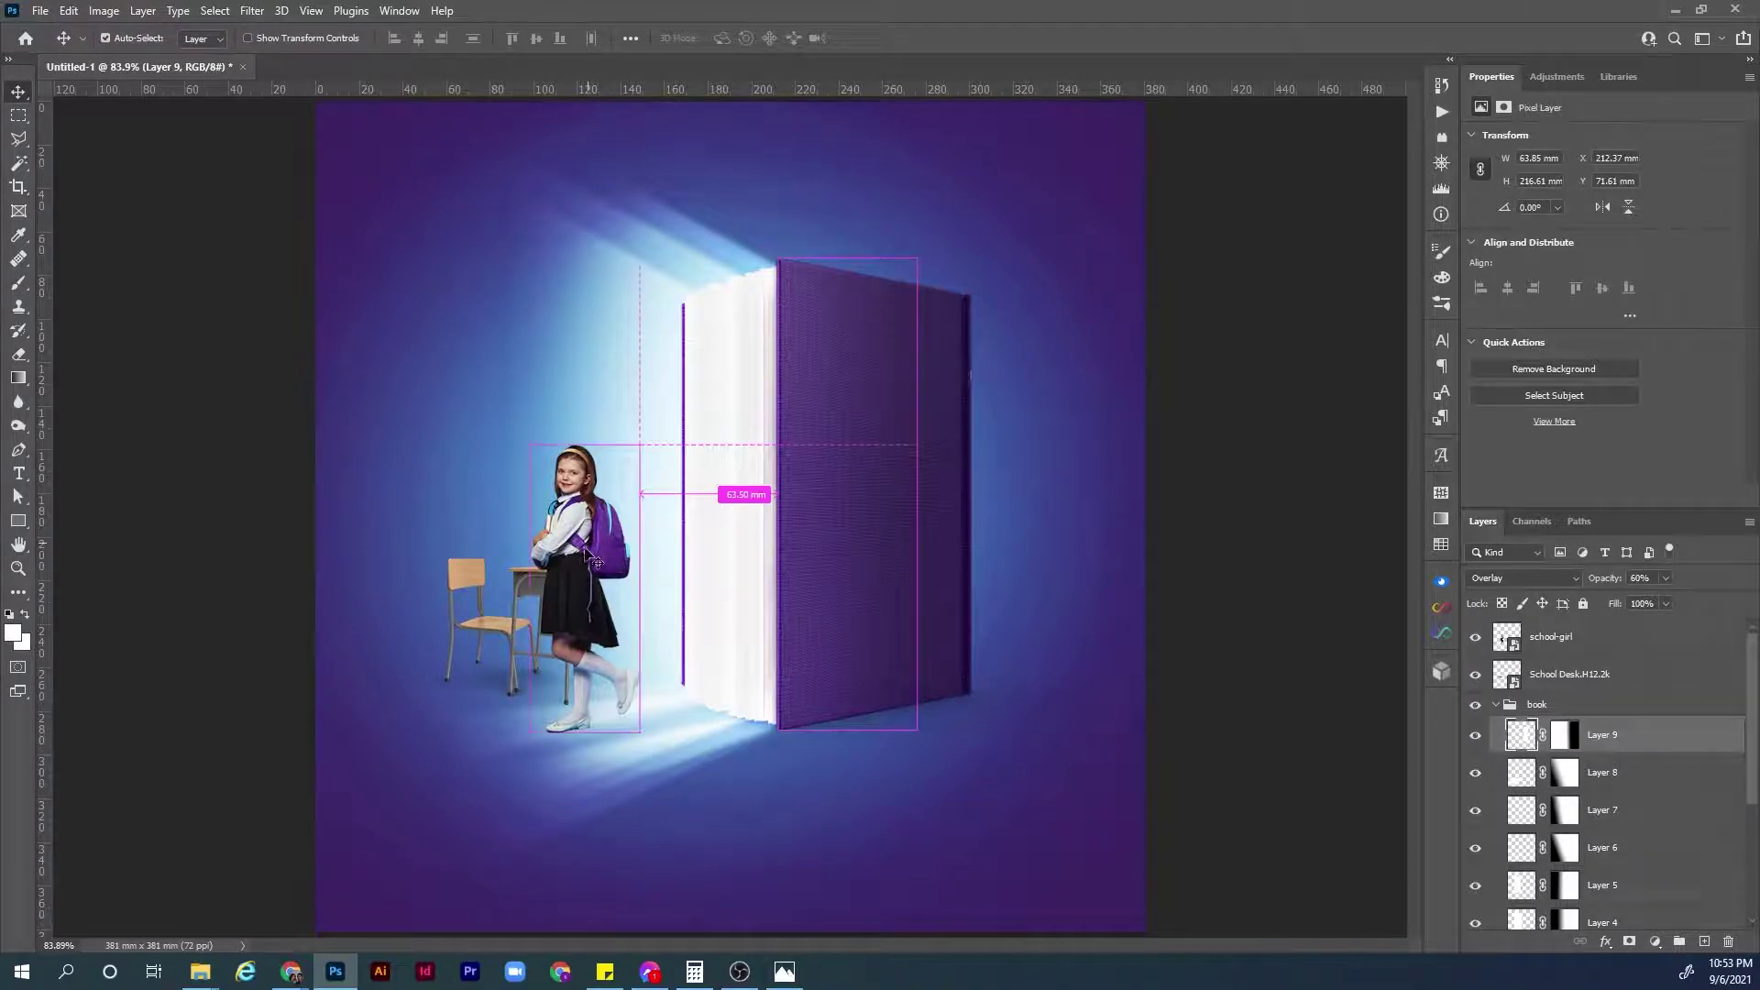
left_click(591, 561, "ctrl")
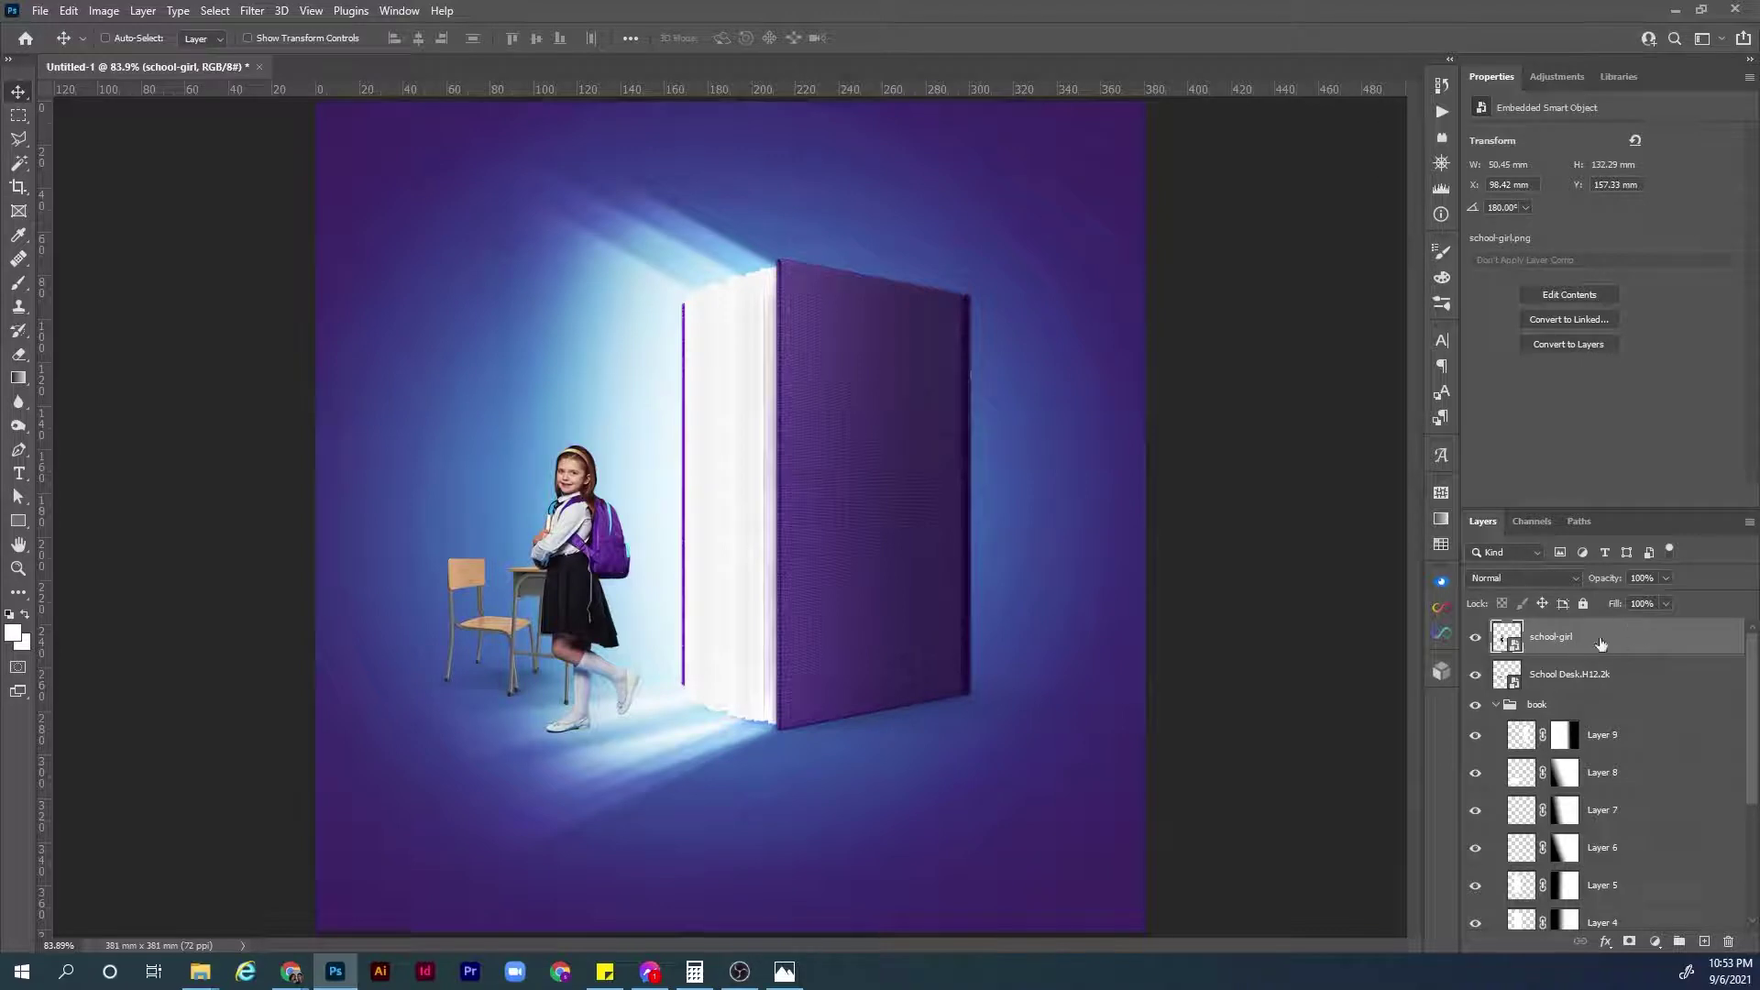
left_click_drag(603, 611, 617, 683)
left_click(1549, 678)
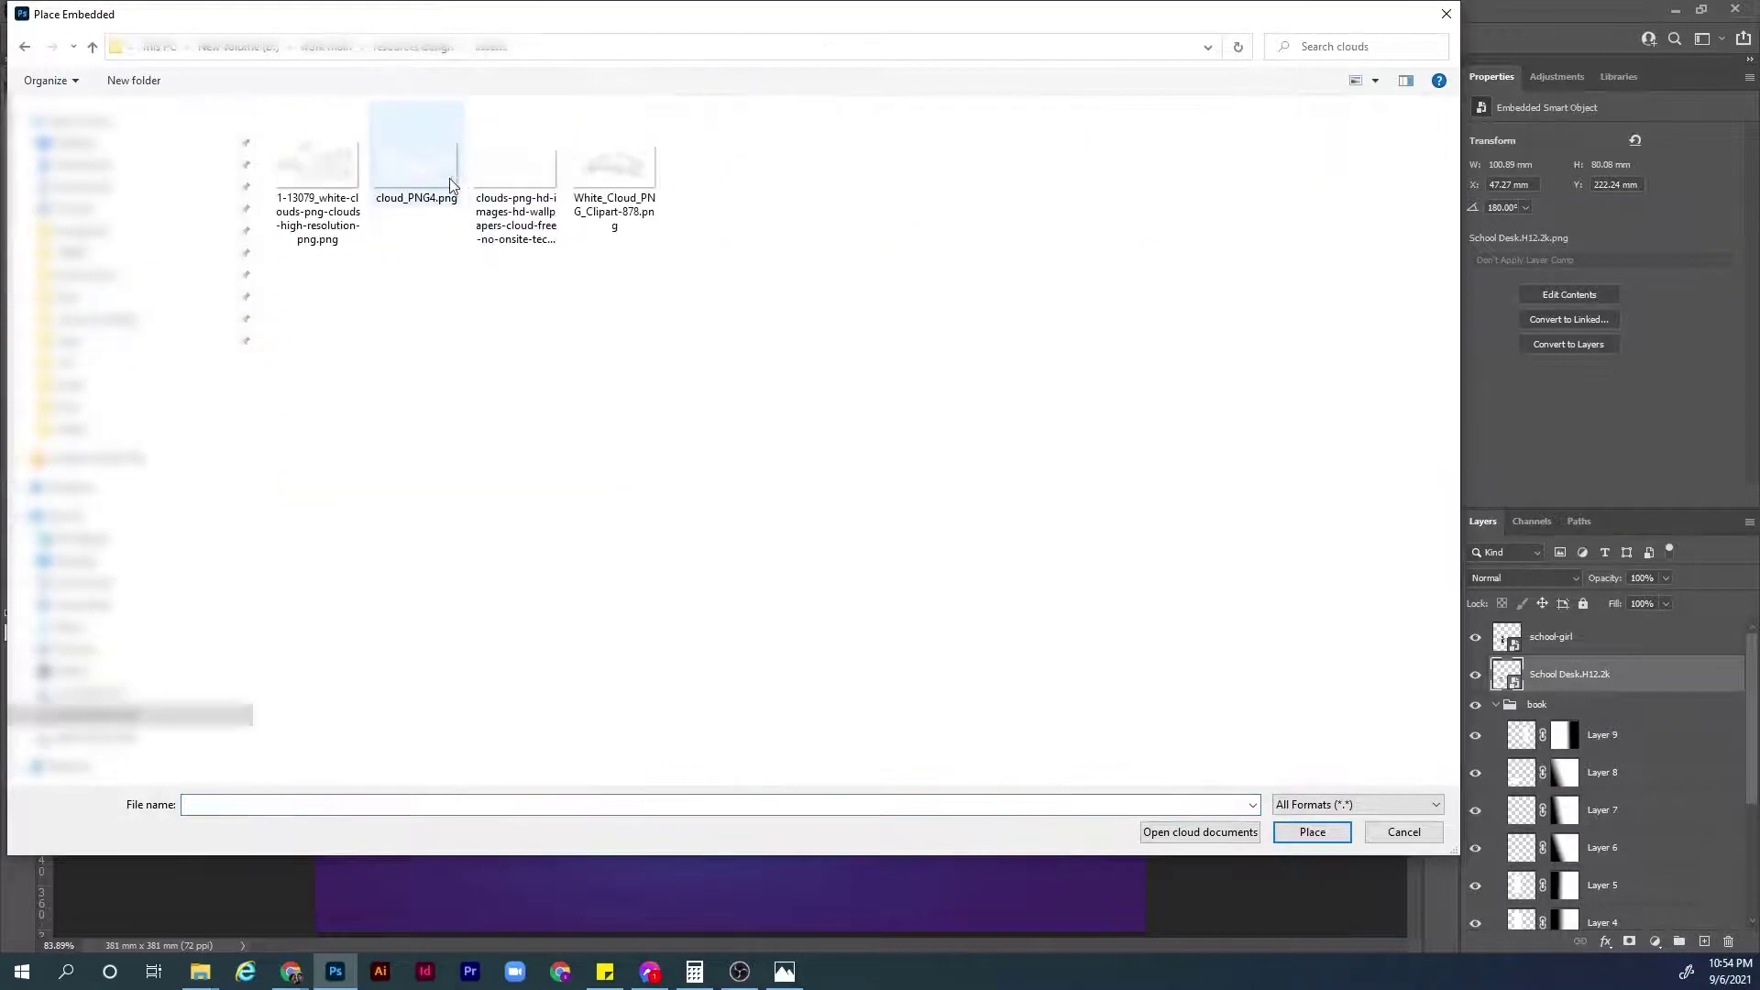
Place the embedded image cloud_PNG4.png above the school desk, scaled to about 63 × 34 mm, beside the girl's head.
left_click(1312, 832)
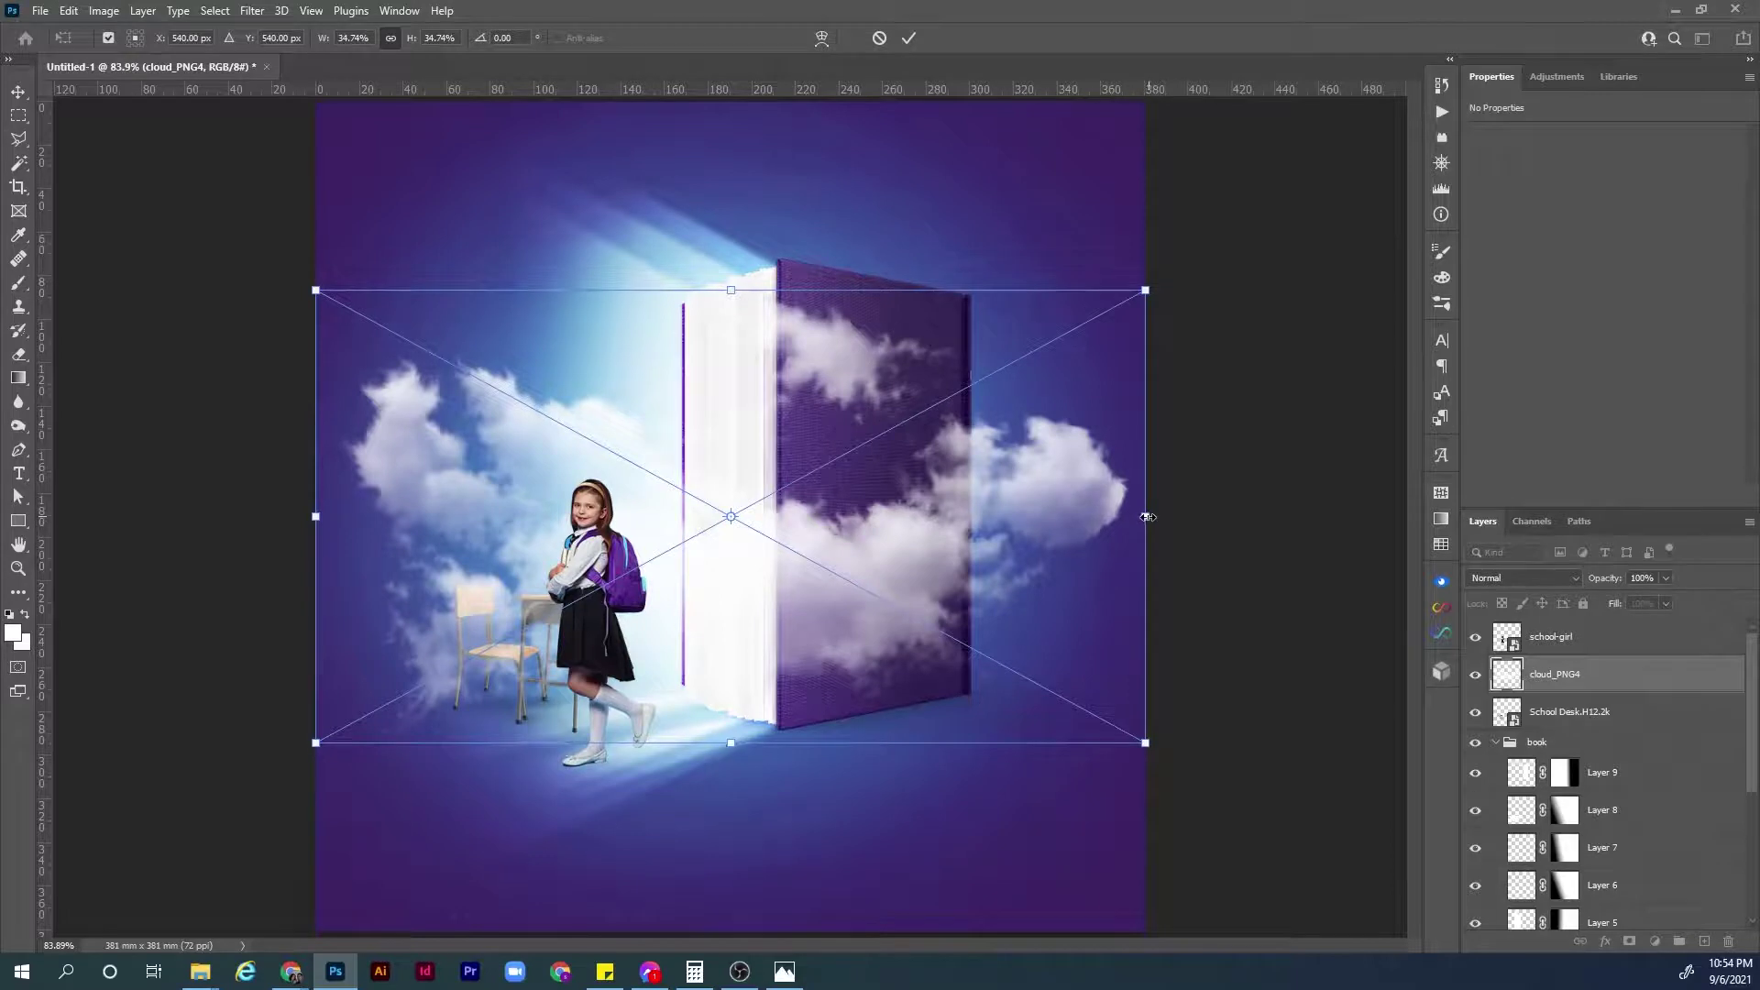
left_click_drag(1148, 517, 845, 516)
key("Return")
left_click_drag(783, 521, 585, 442)
key("ctrl+t")
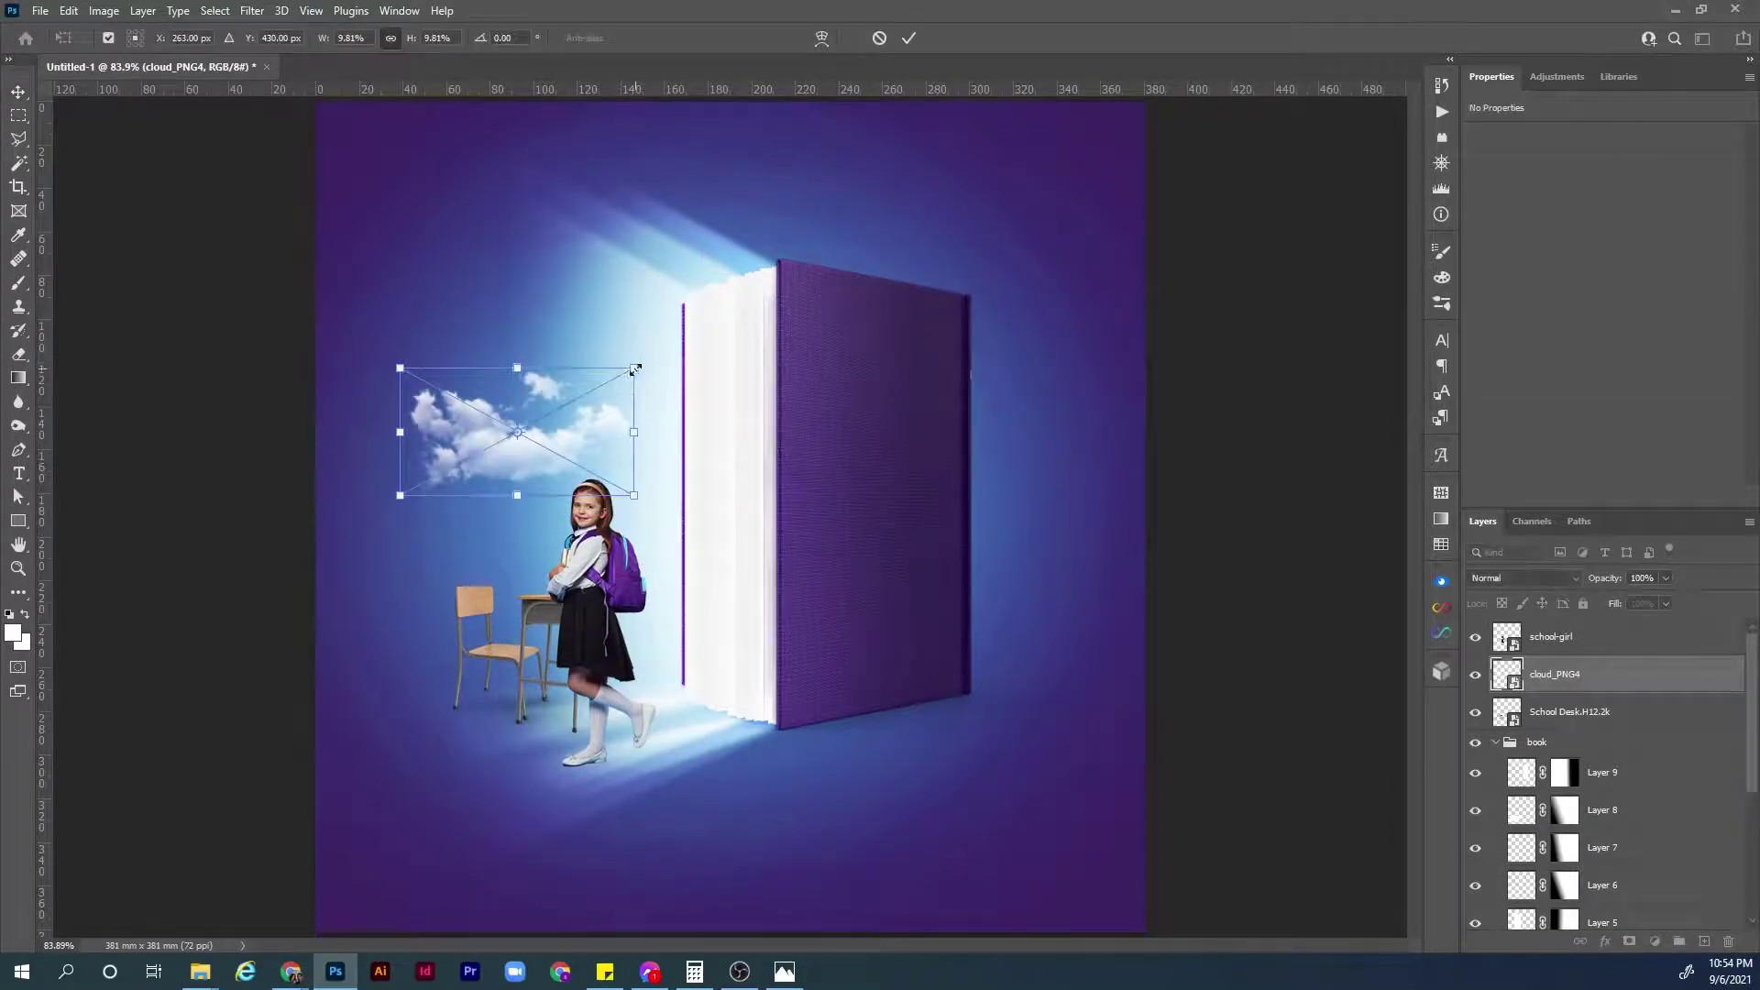
left_click_drag(635, 369, 552, 468)
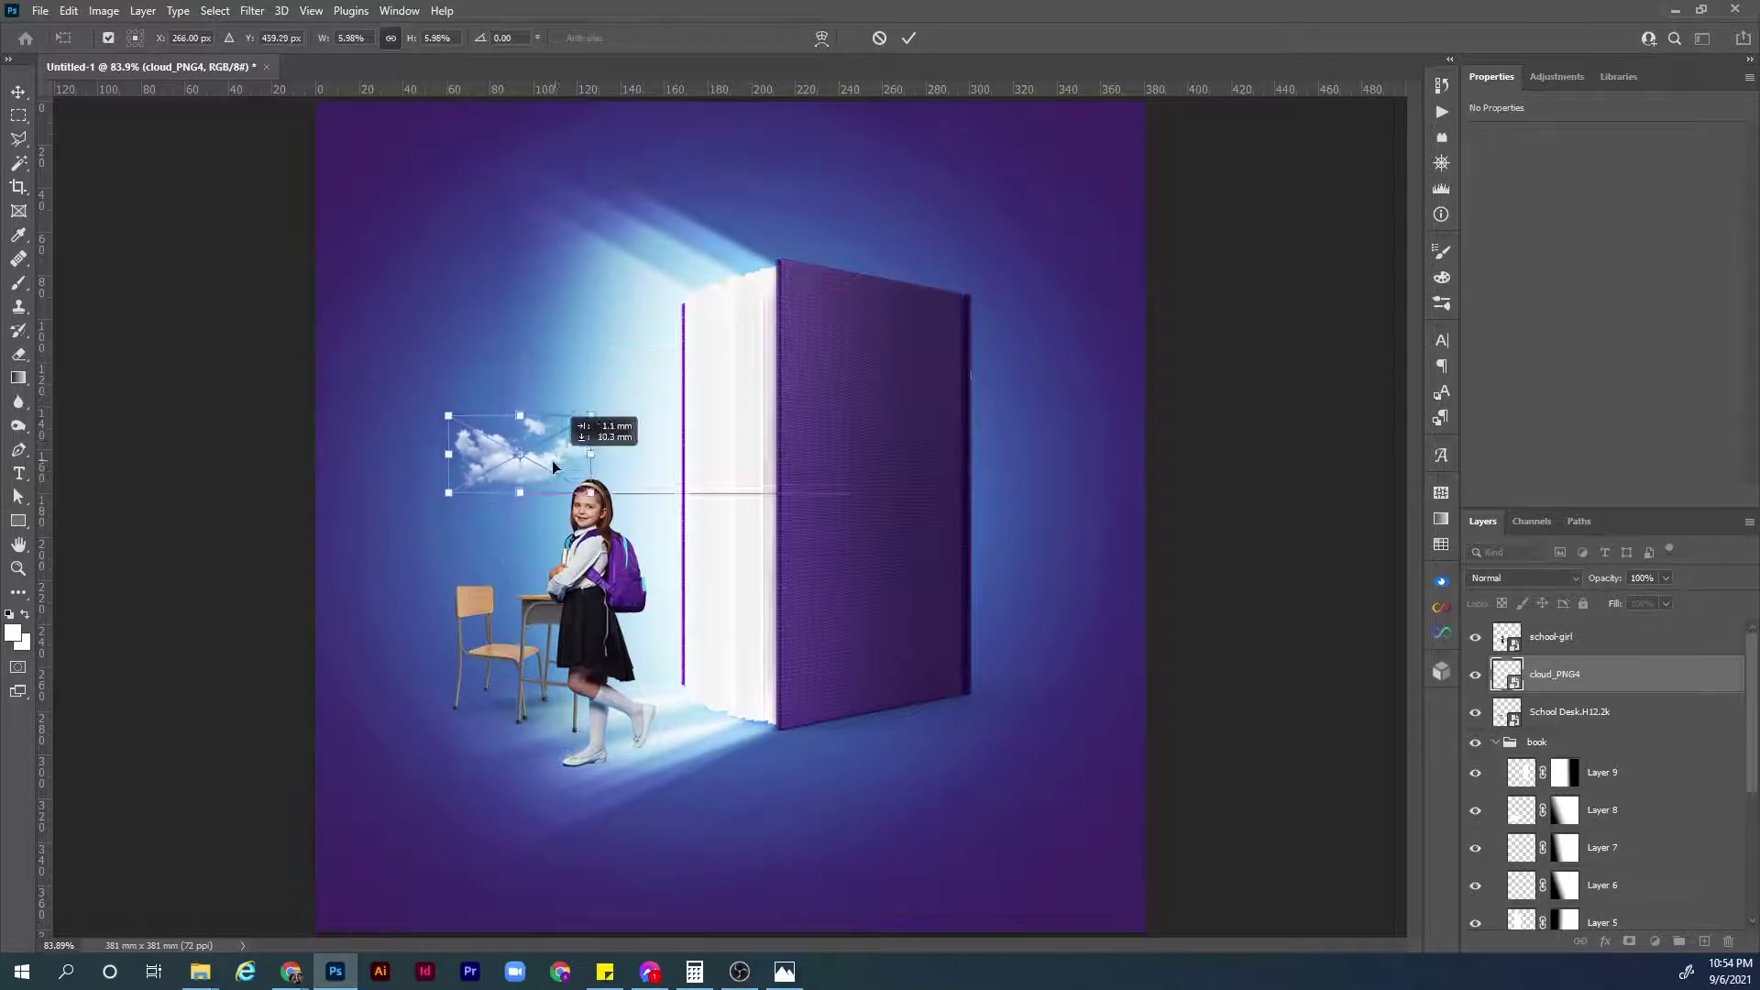
key("Return")
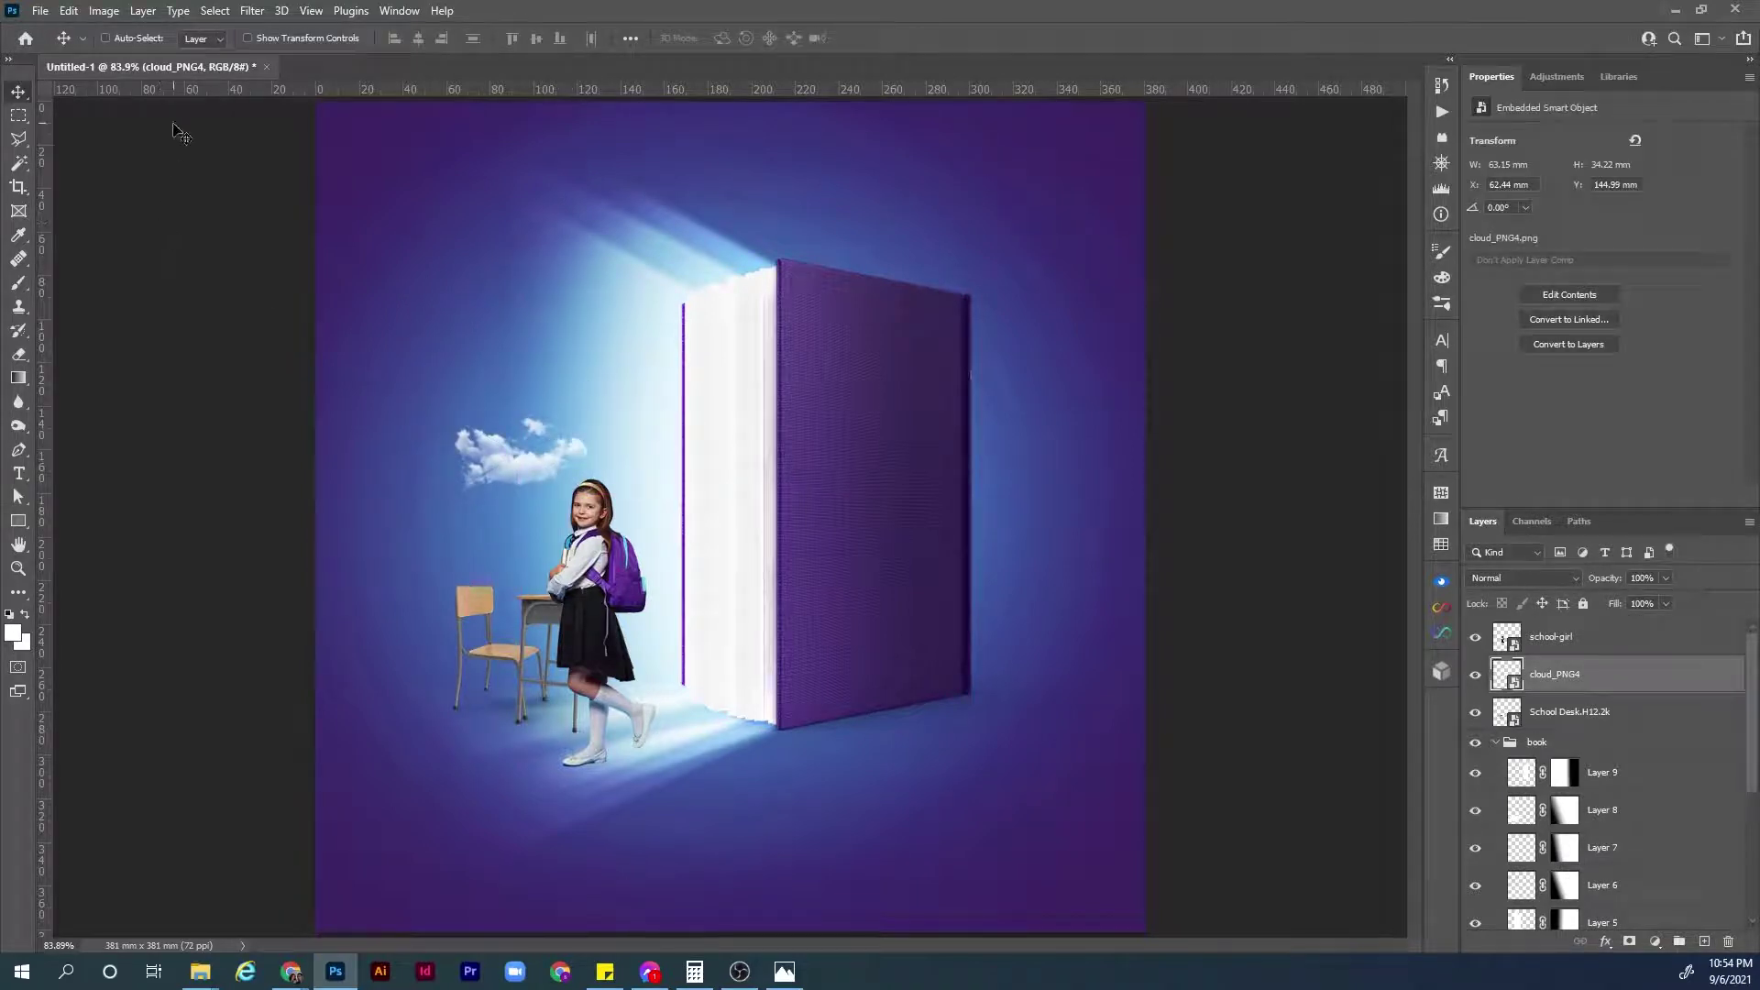
Place the embedded clouds-png-hd-images cloud between the girl's backpack and the book pages, scaled to about 45 × 18 mm.
left_click(40, 11)
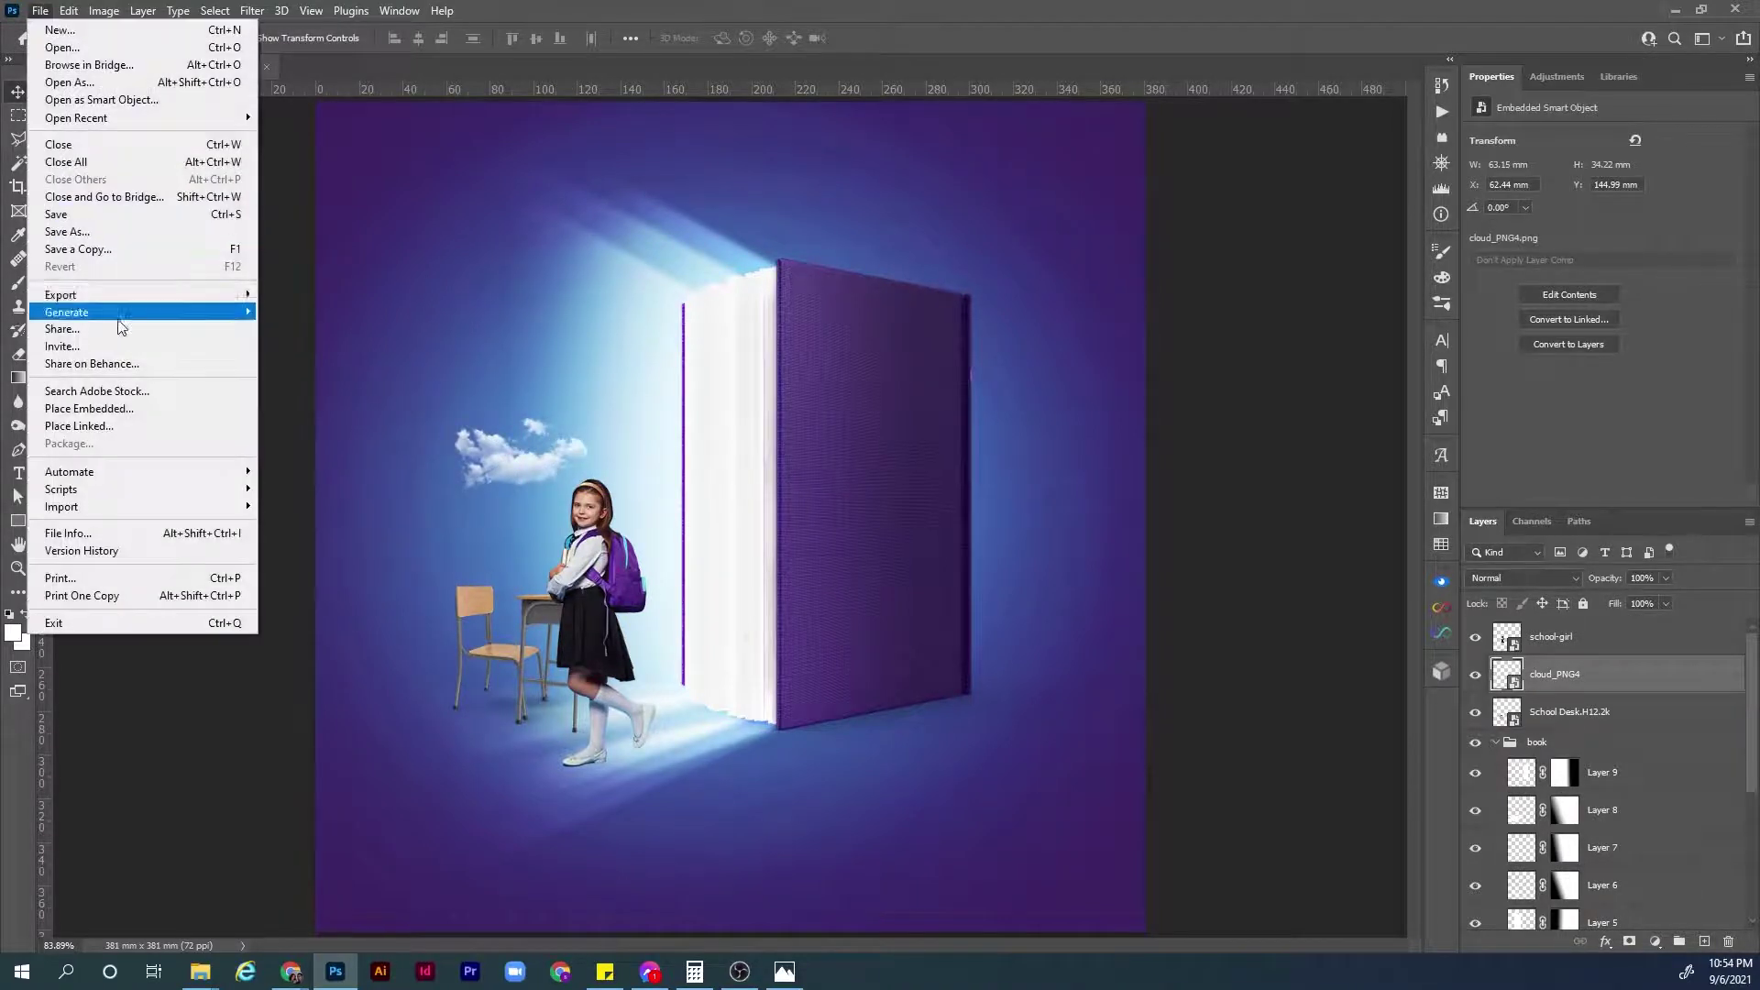
left_click(92, 411)
double_click(531, 170)
left_click_drag(1146, 517, 656, 548)
key("Return")
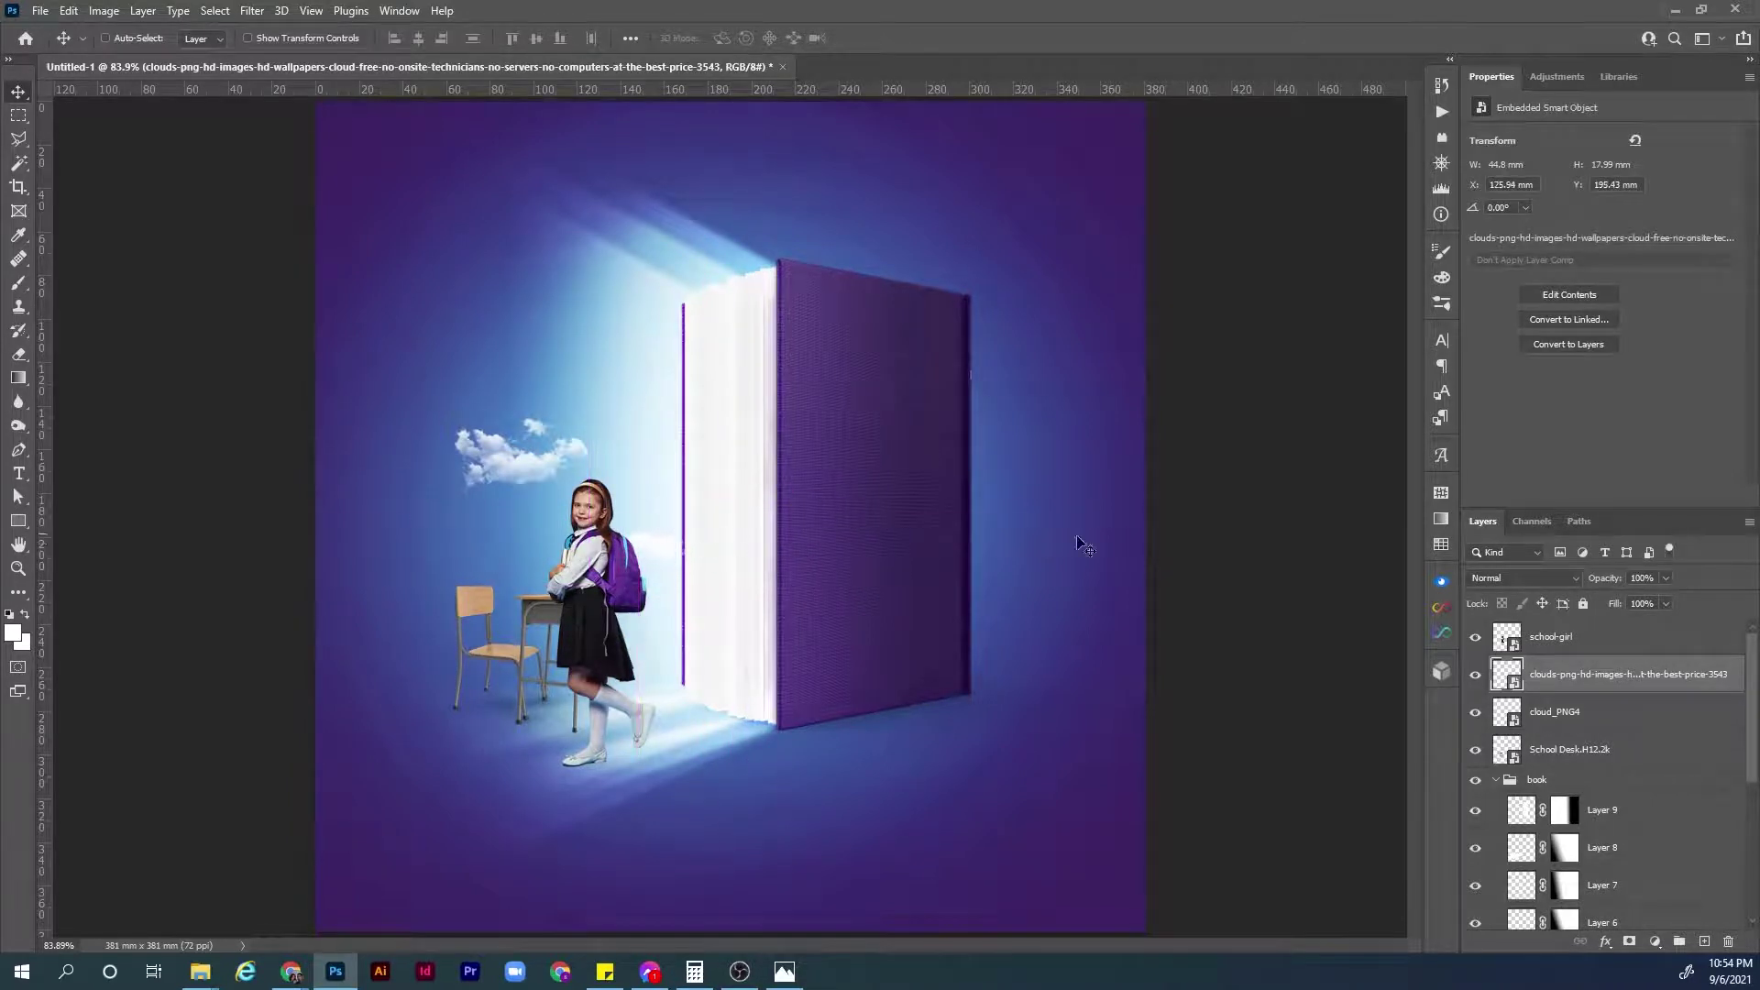
Bring the small cloud's layer above the school-girl layer, lower it slightly over the backpack and inspect the overlap up close.
left_click_drag(1571, 678, 1557, 632)
left_click_drag(657, 543, 657, 554)
key("z")
left_click_drag(612, 535, 657, 577)
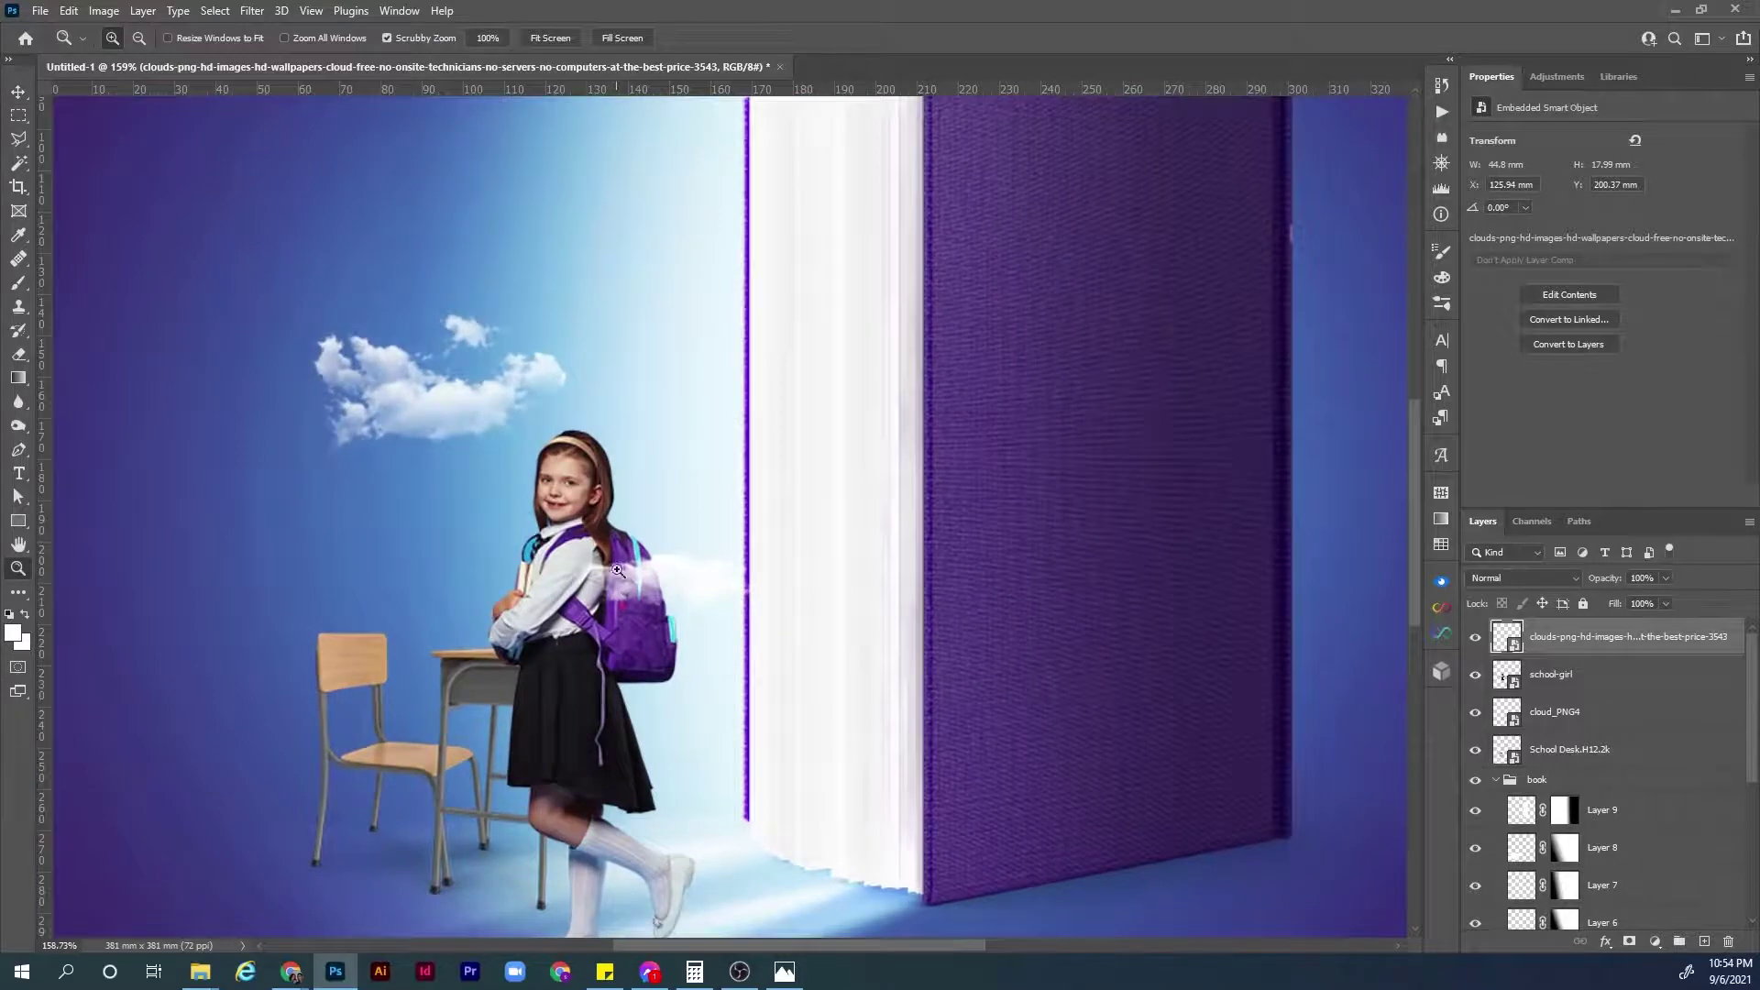
key("ctrl+0")
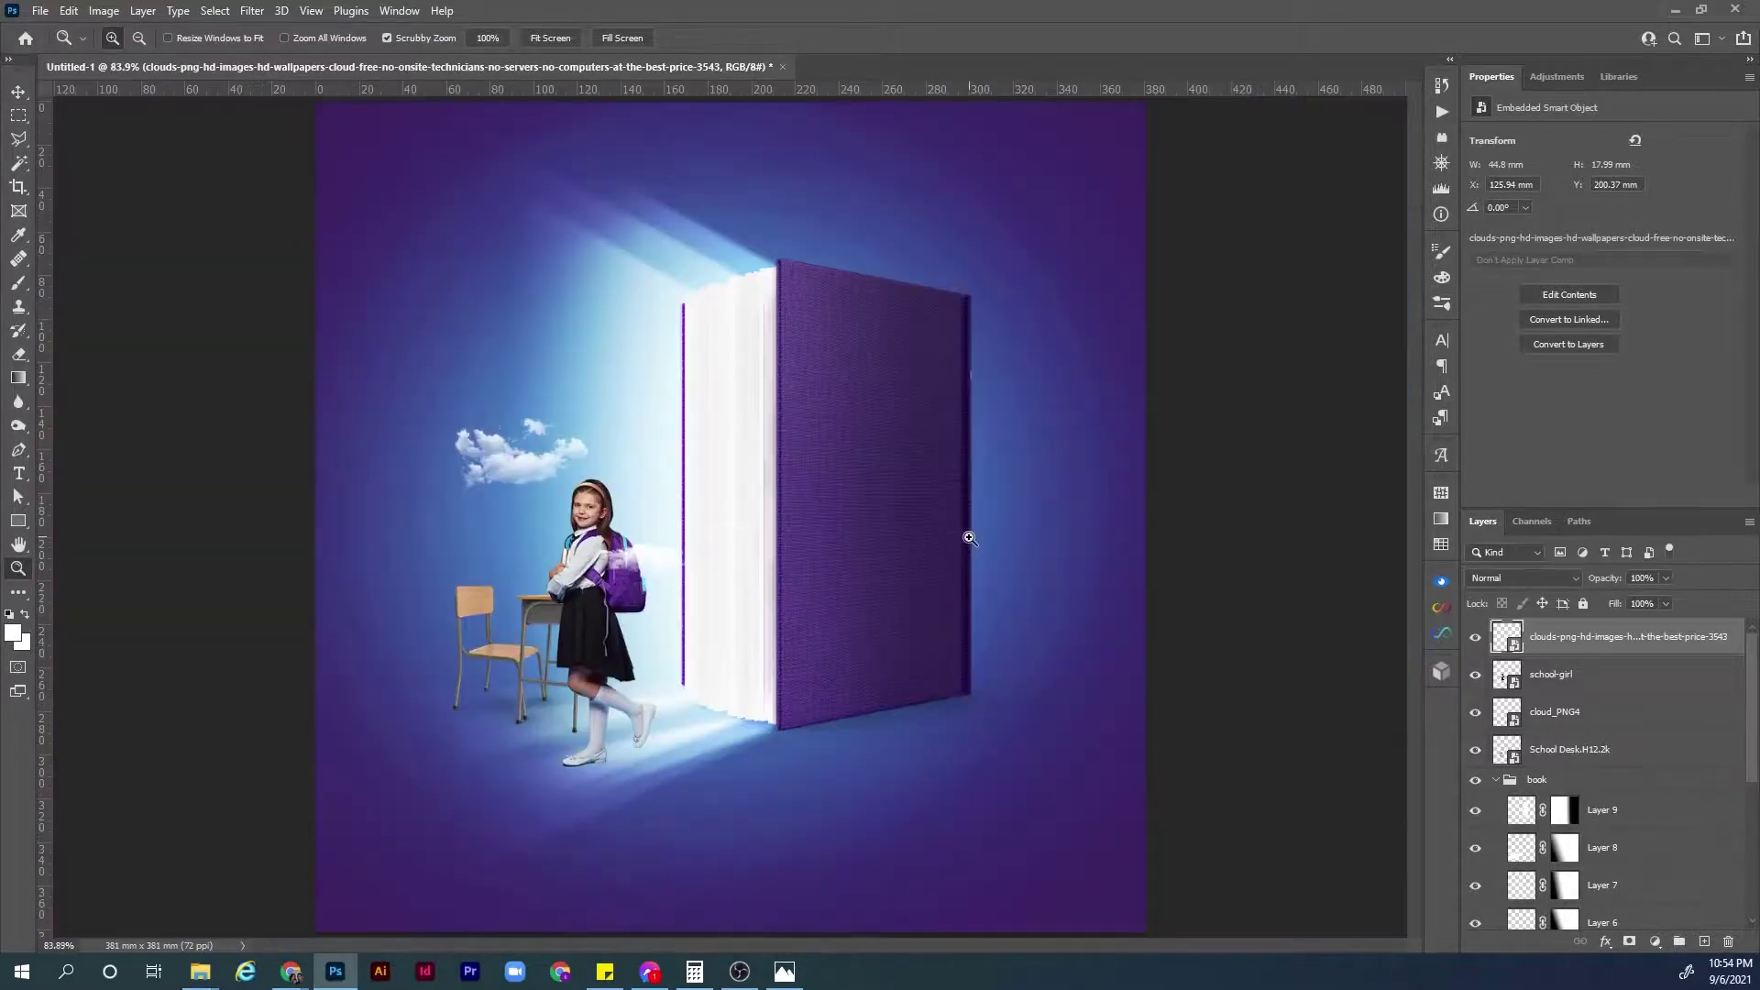
Place fireworks-1.png from the assets folder above the desk-side cloud, rotated -12.42° and about 25 × 46 mm, with Screen blending.
left_click(40, 13)
left_click(124, 410)
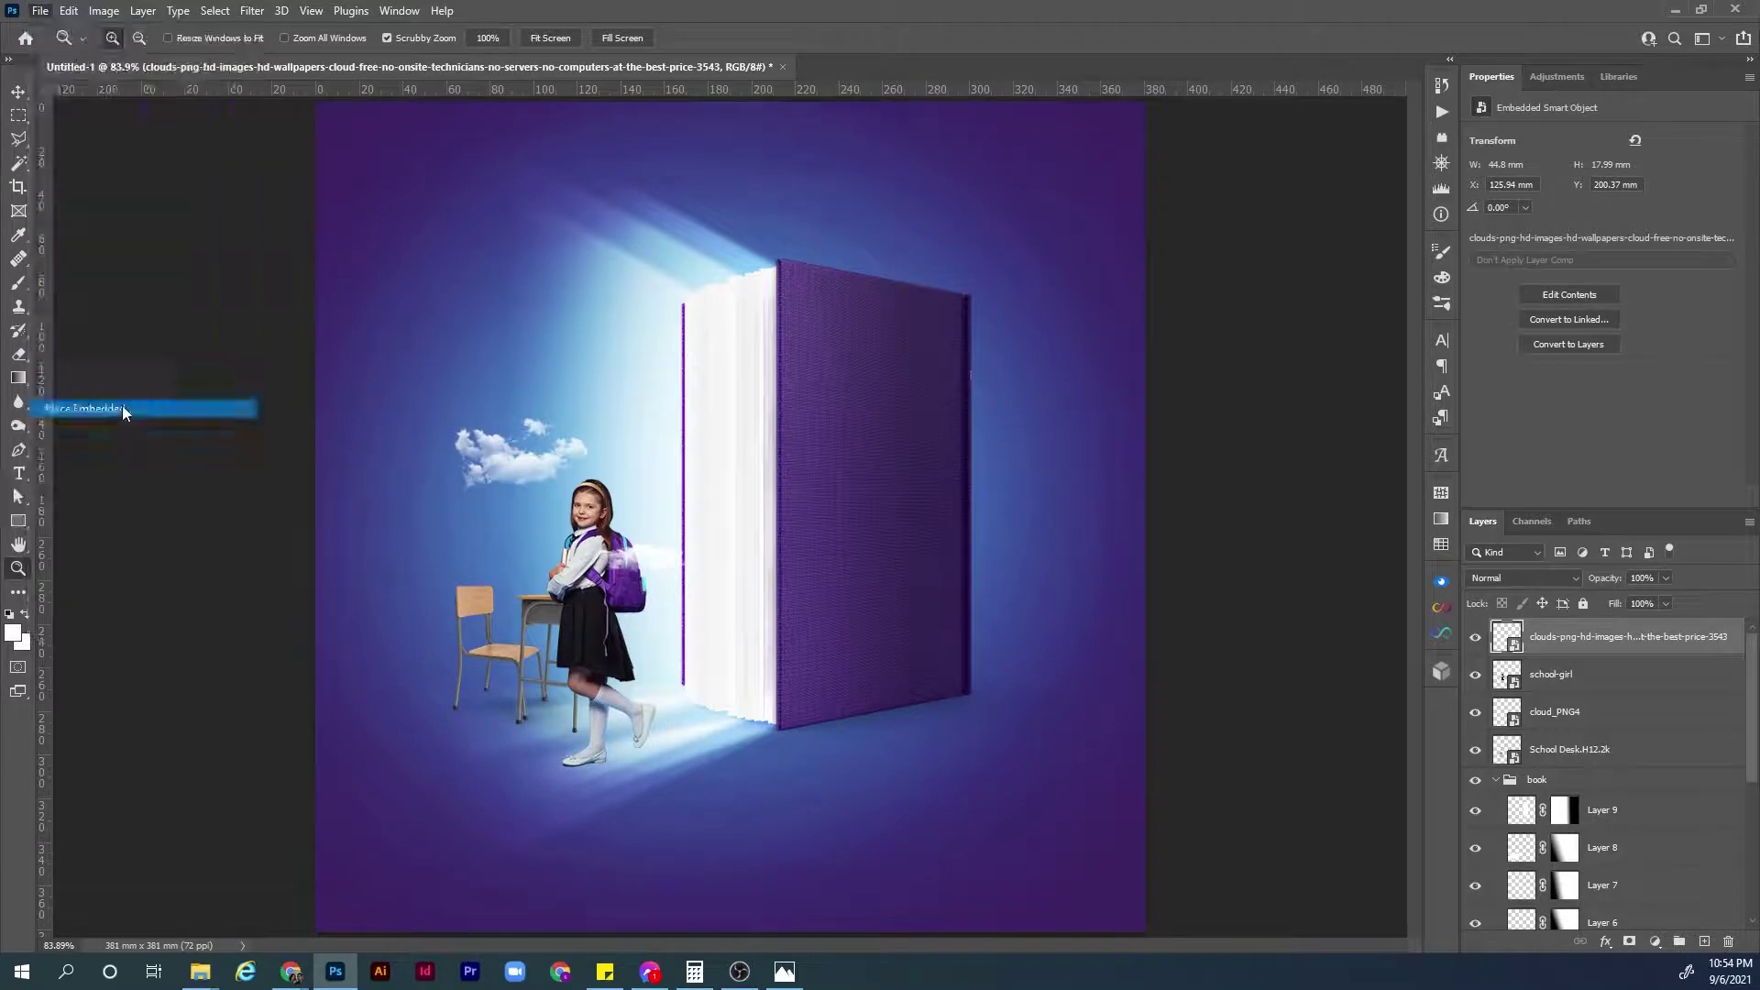
left_click(162, 386)
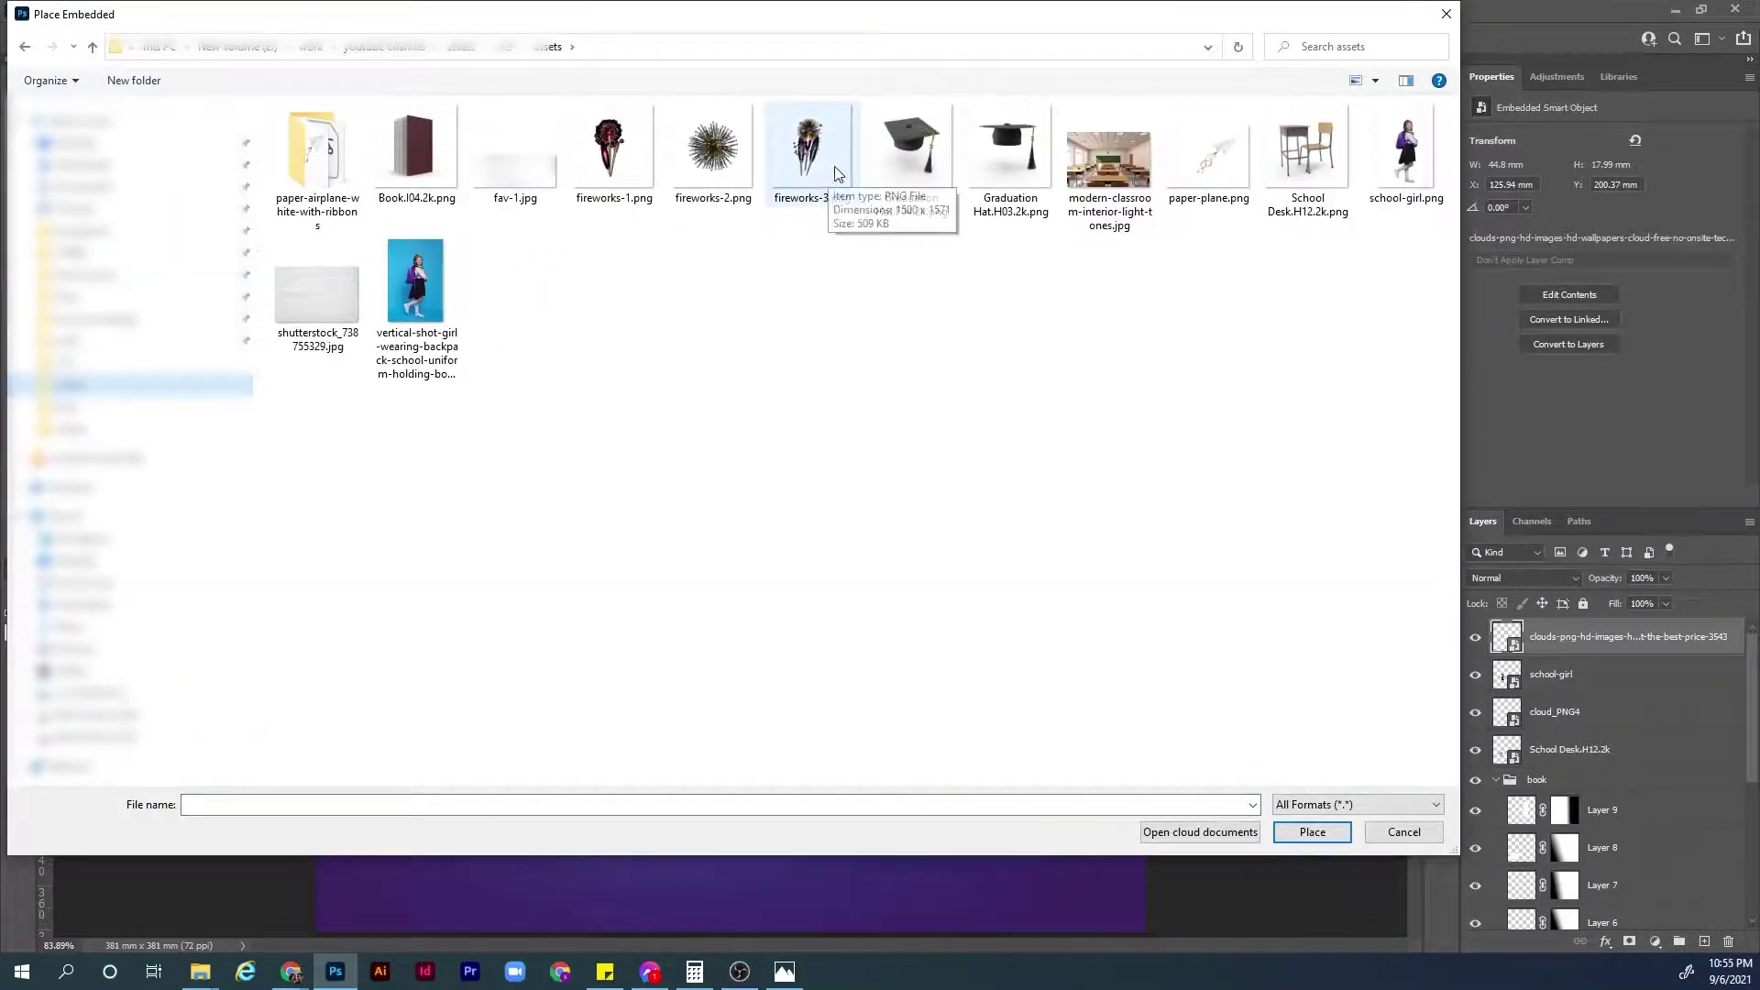
double_click(587, 183)
left_click_drag(1130, 516, 841, 511)
left_click_drag(871, 664, 897, 631)
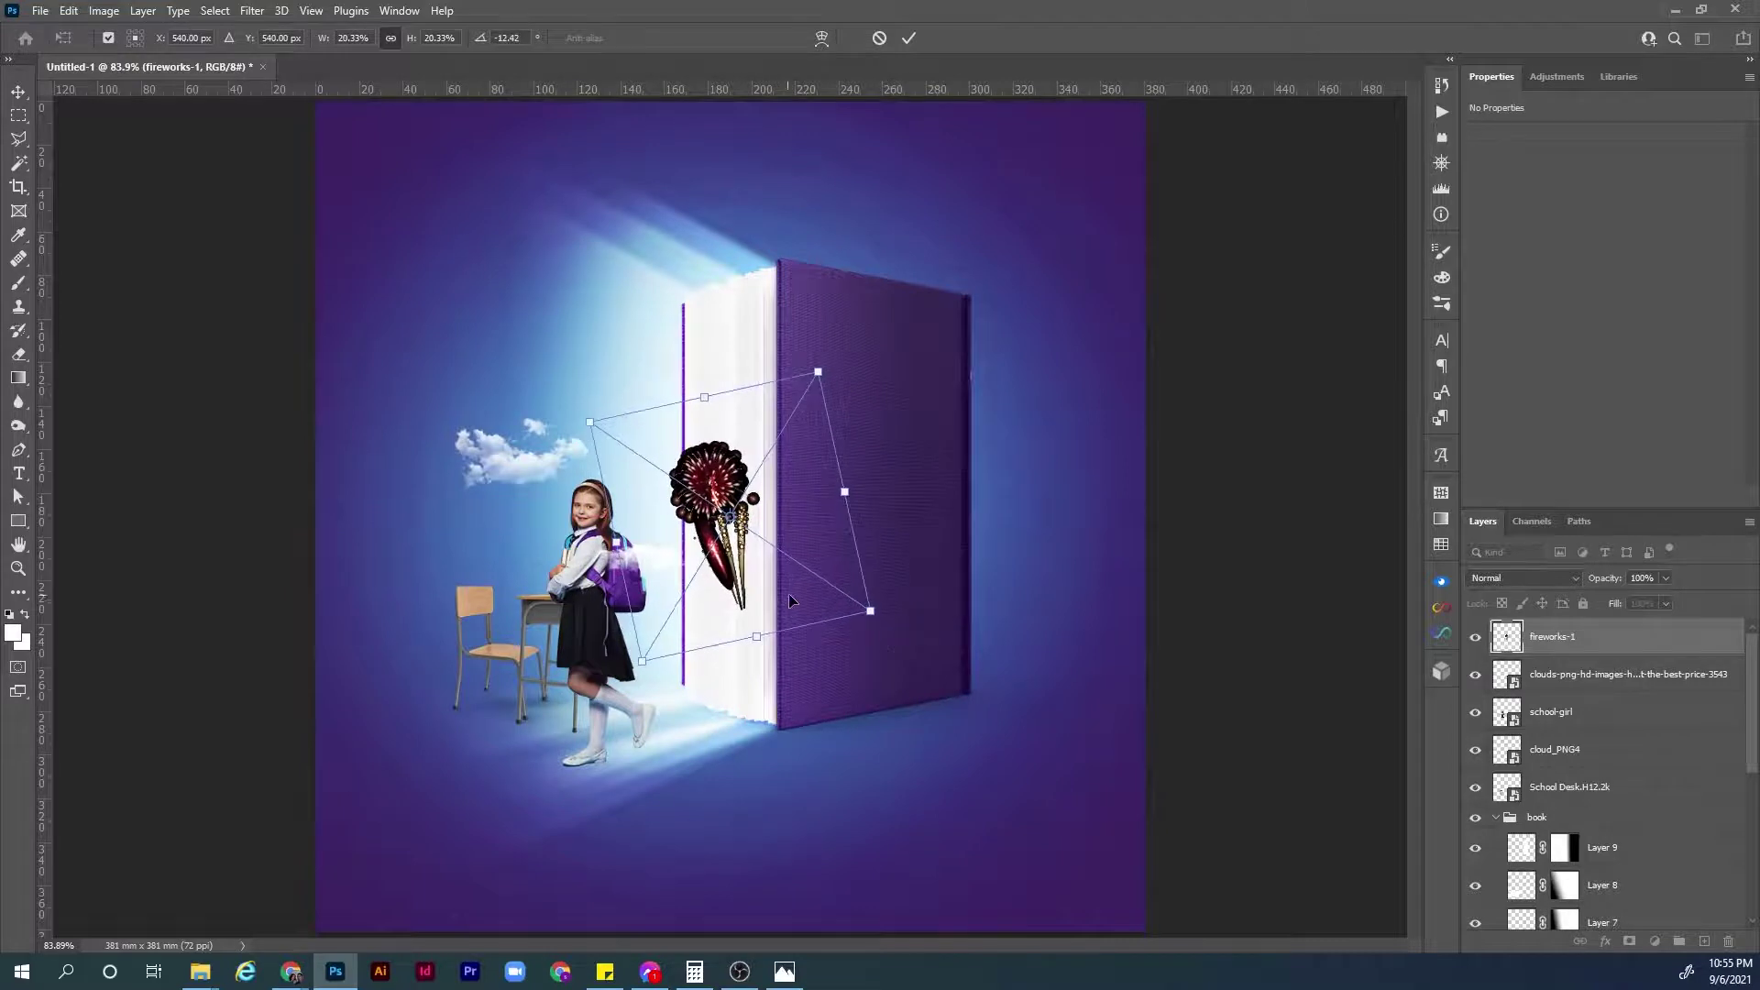
left_click_drag(788, 592, 581, 482)
left_click_drag(649, 369, 591, 365)
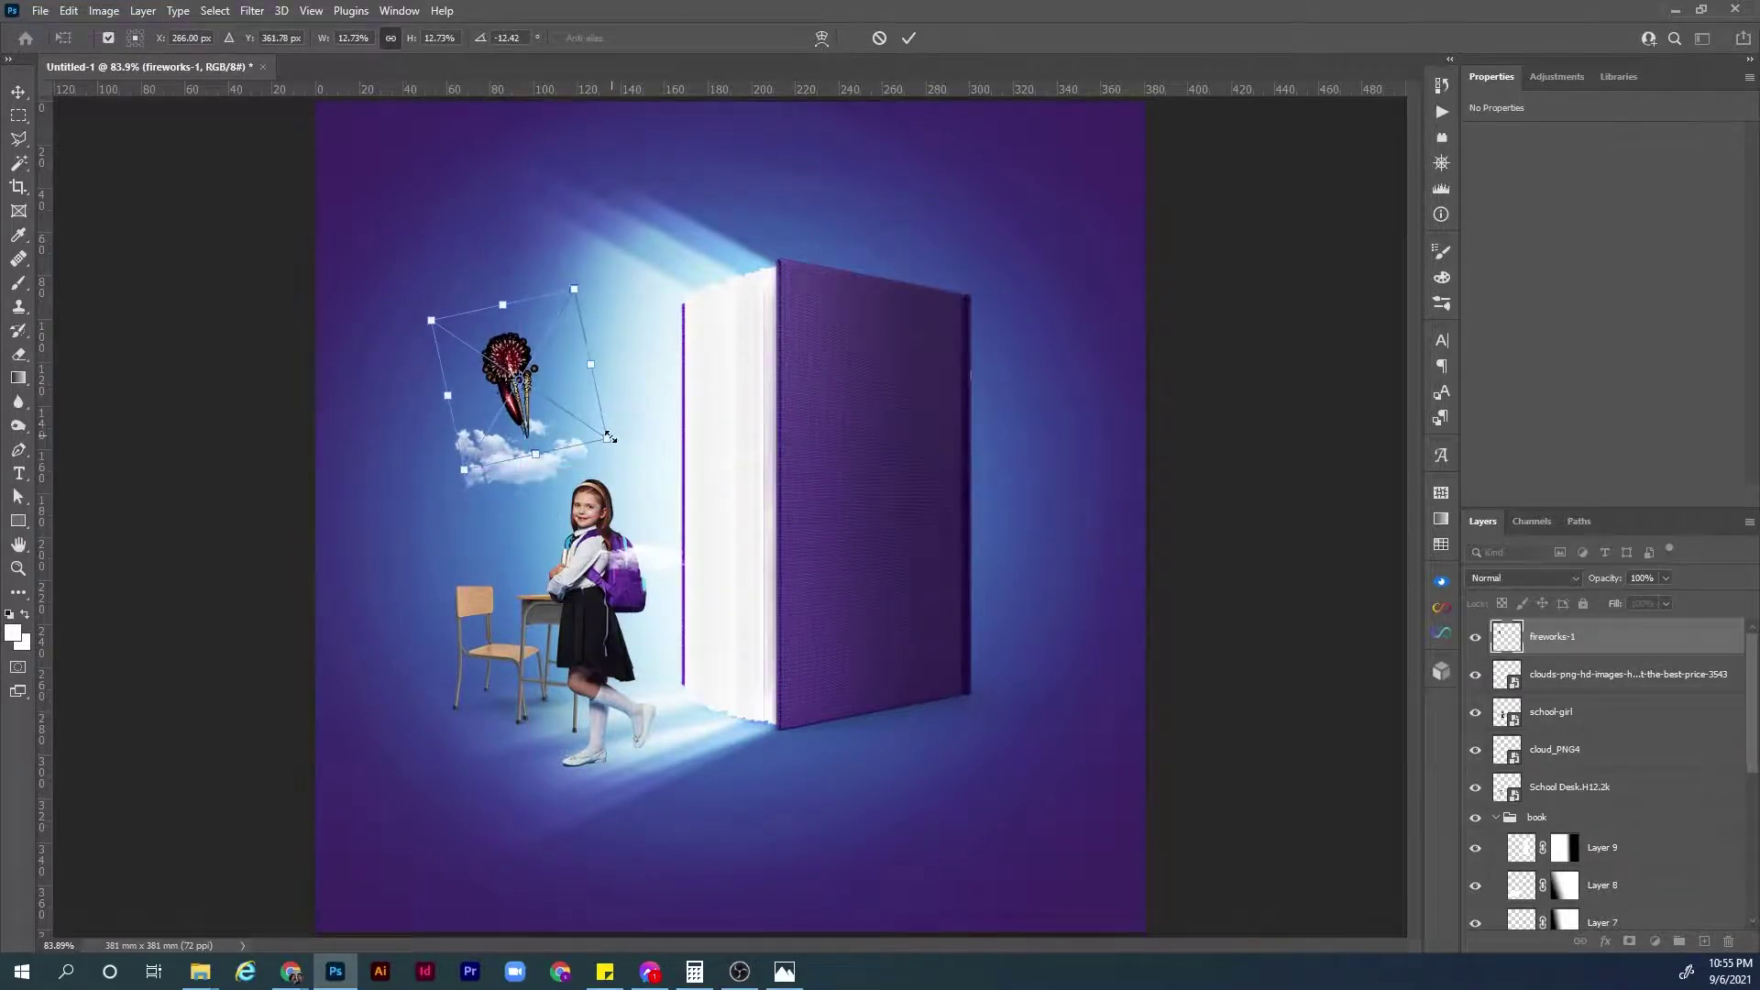
left_click_drag(609, 438, 565, 414)
key("Return")
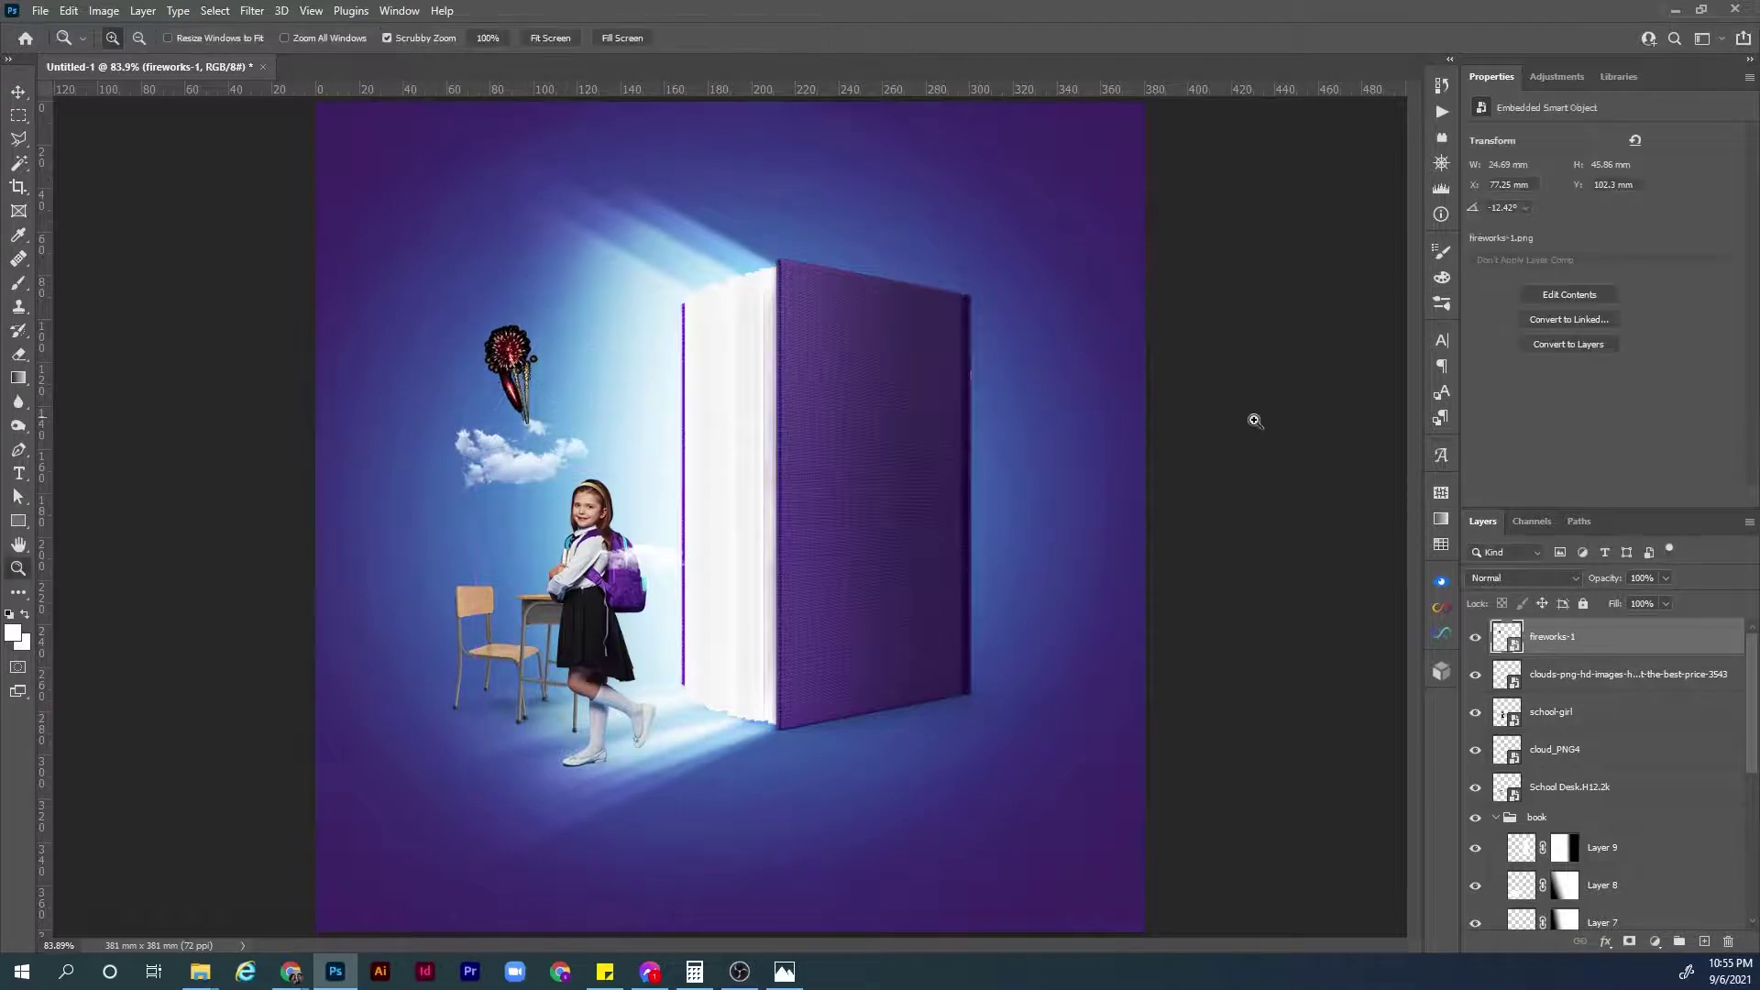
left_click(1556, 574)
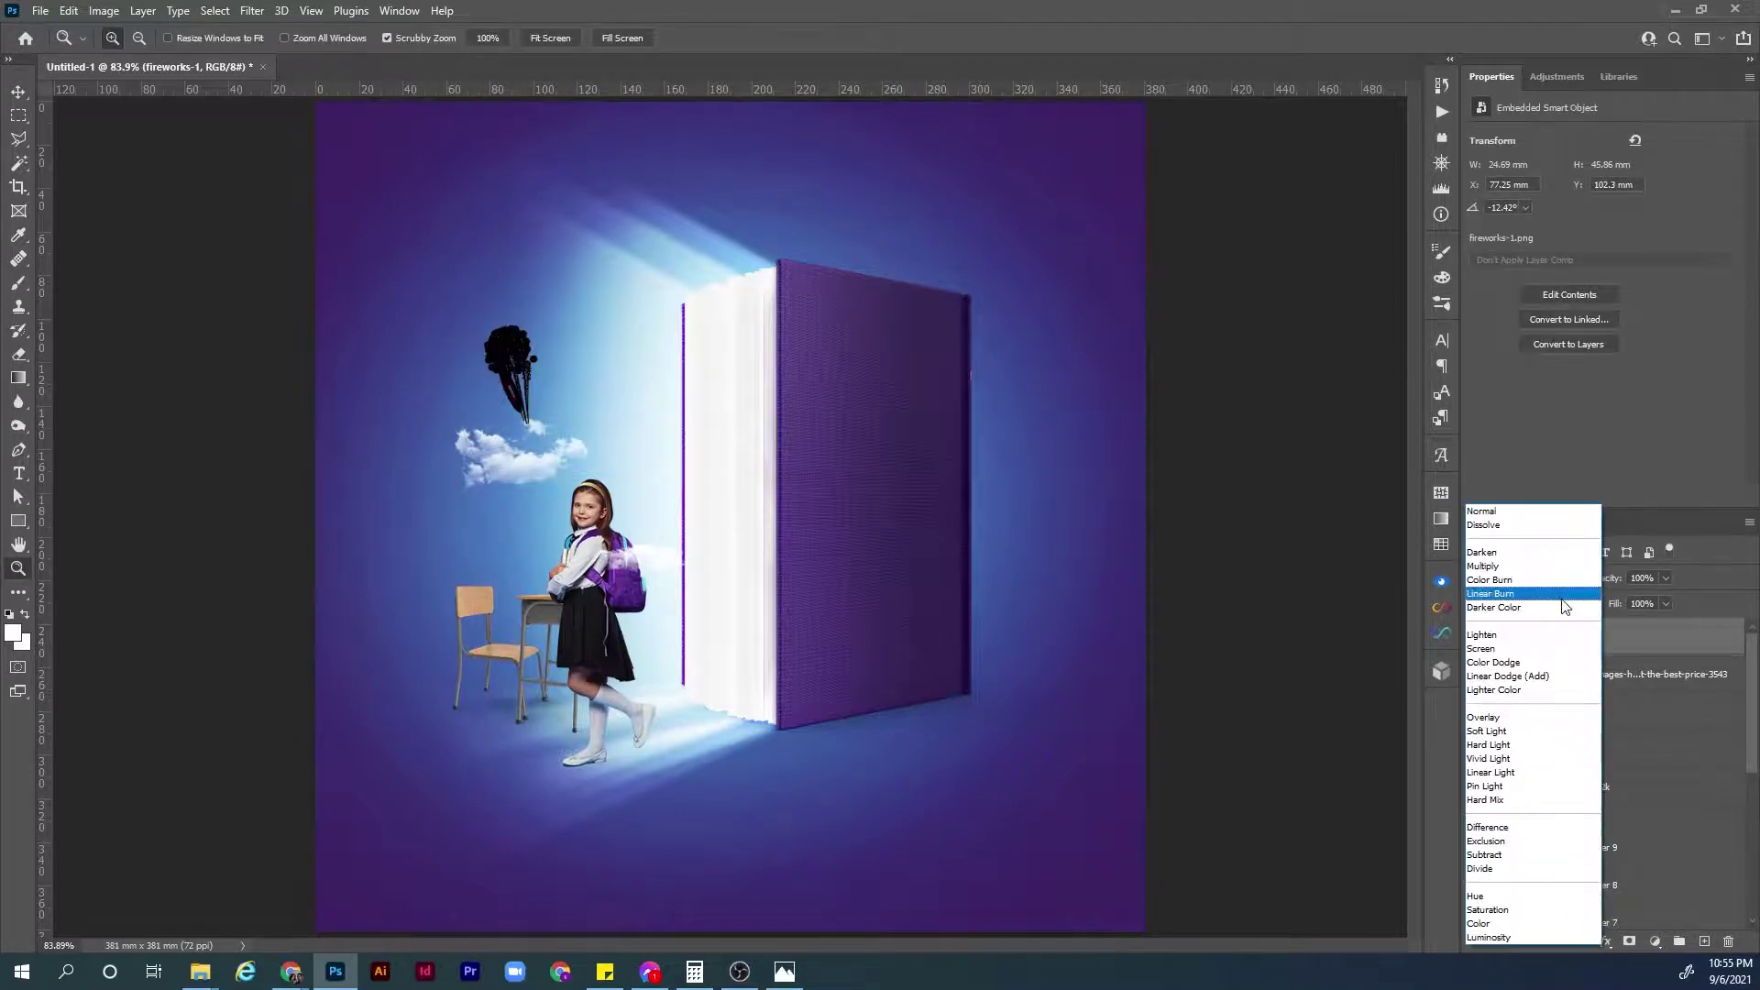
left_click(1559, 653)
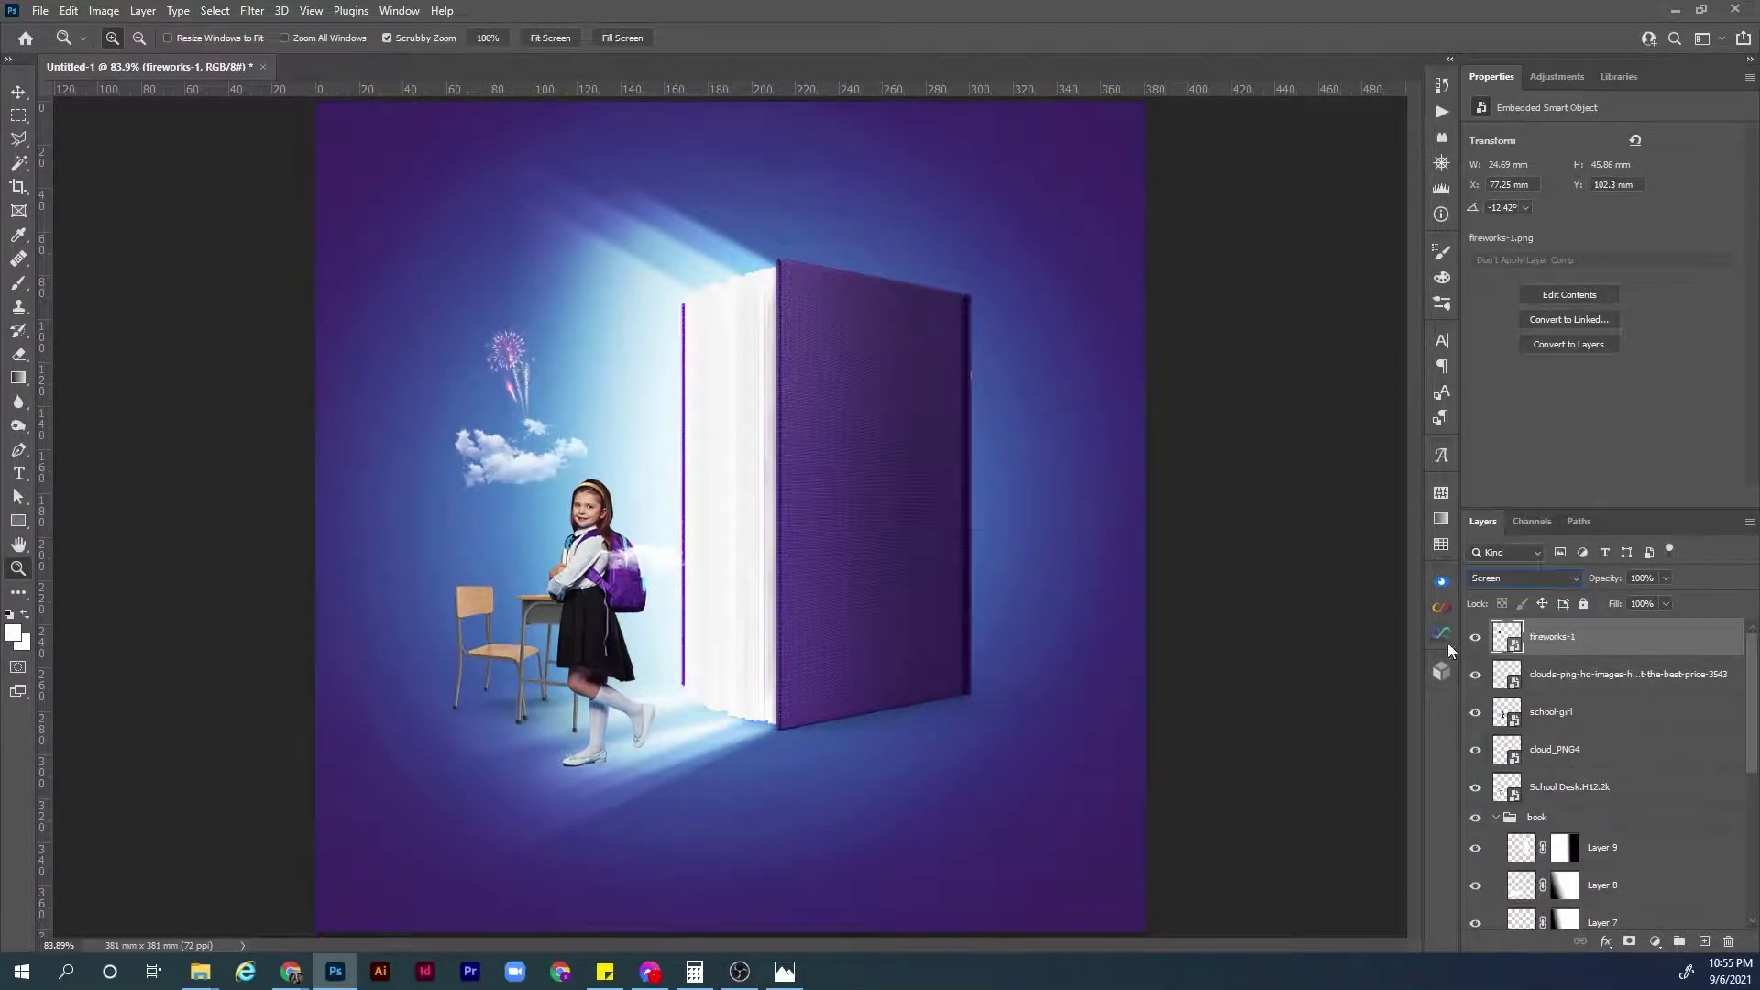
Place fireworks-2.png above the top of the book's pages at about 44 × 44 mm and set its blend mode to Screen.
left_click(41, 11)
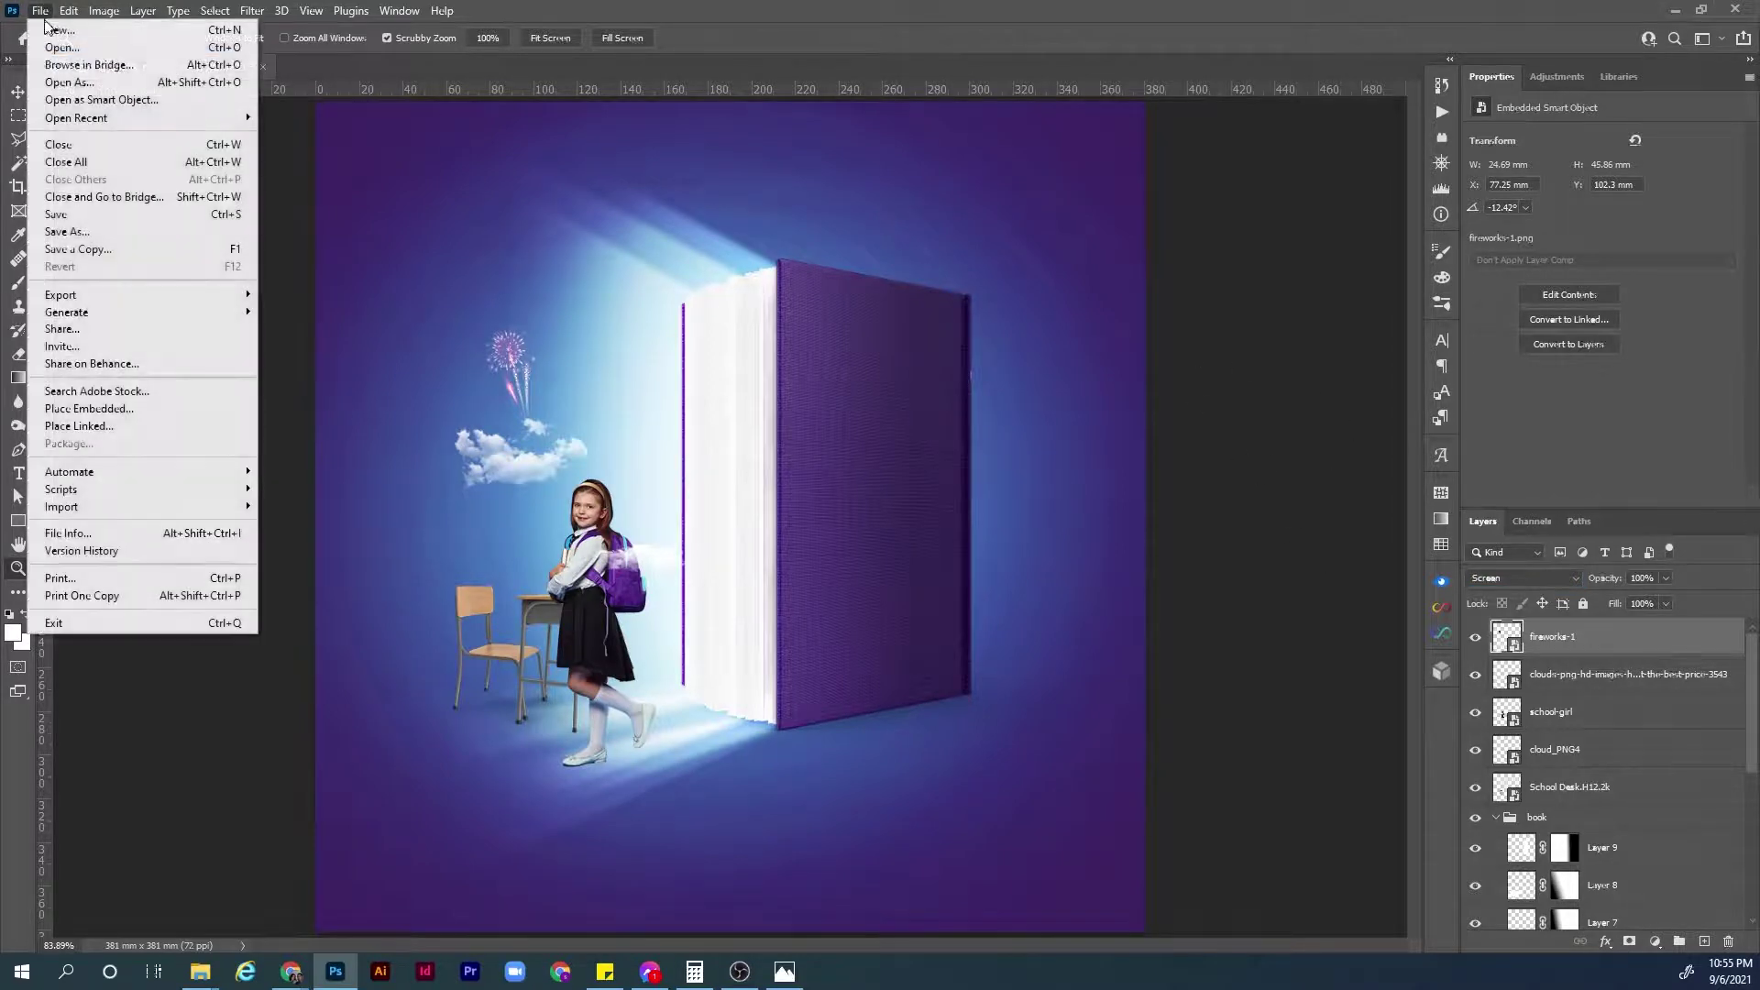
left_click(117, 409)
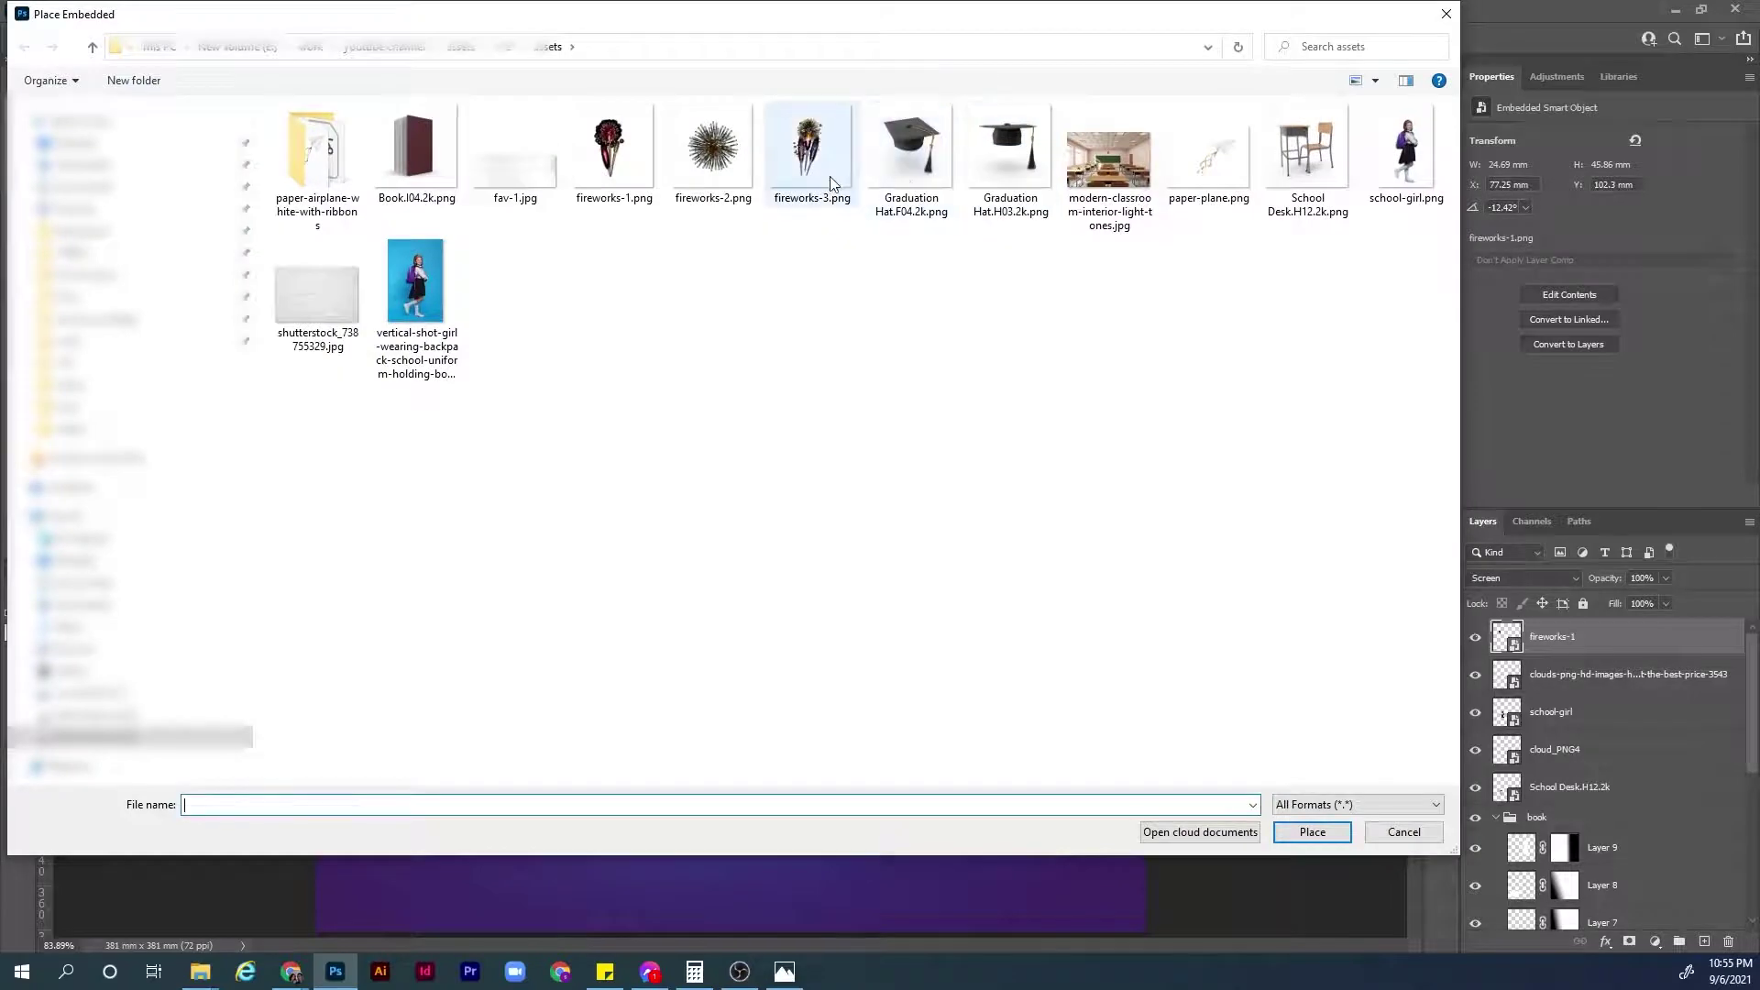
double_click(718, 173)
left_click_drag(1131, 518, 756, 250)
key("Return")
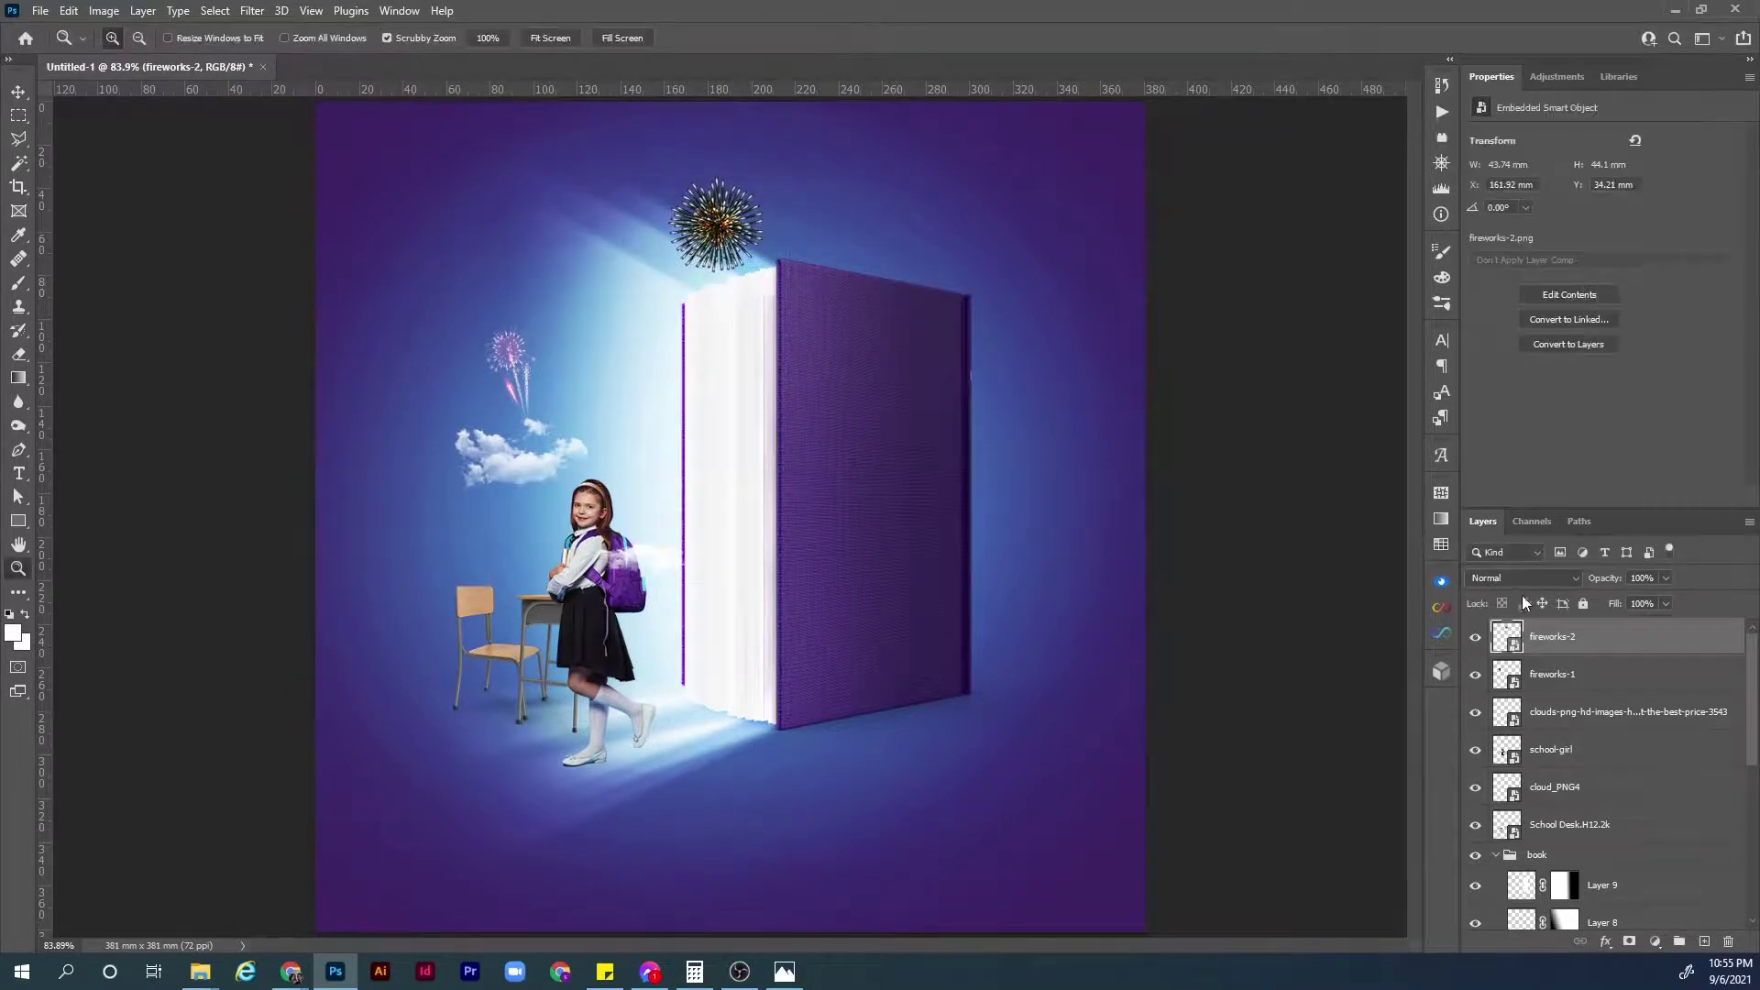
left_click(1527, 579)
left_click(1530, 650)
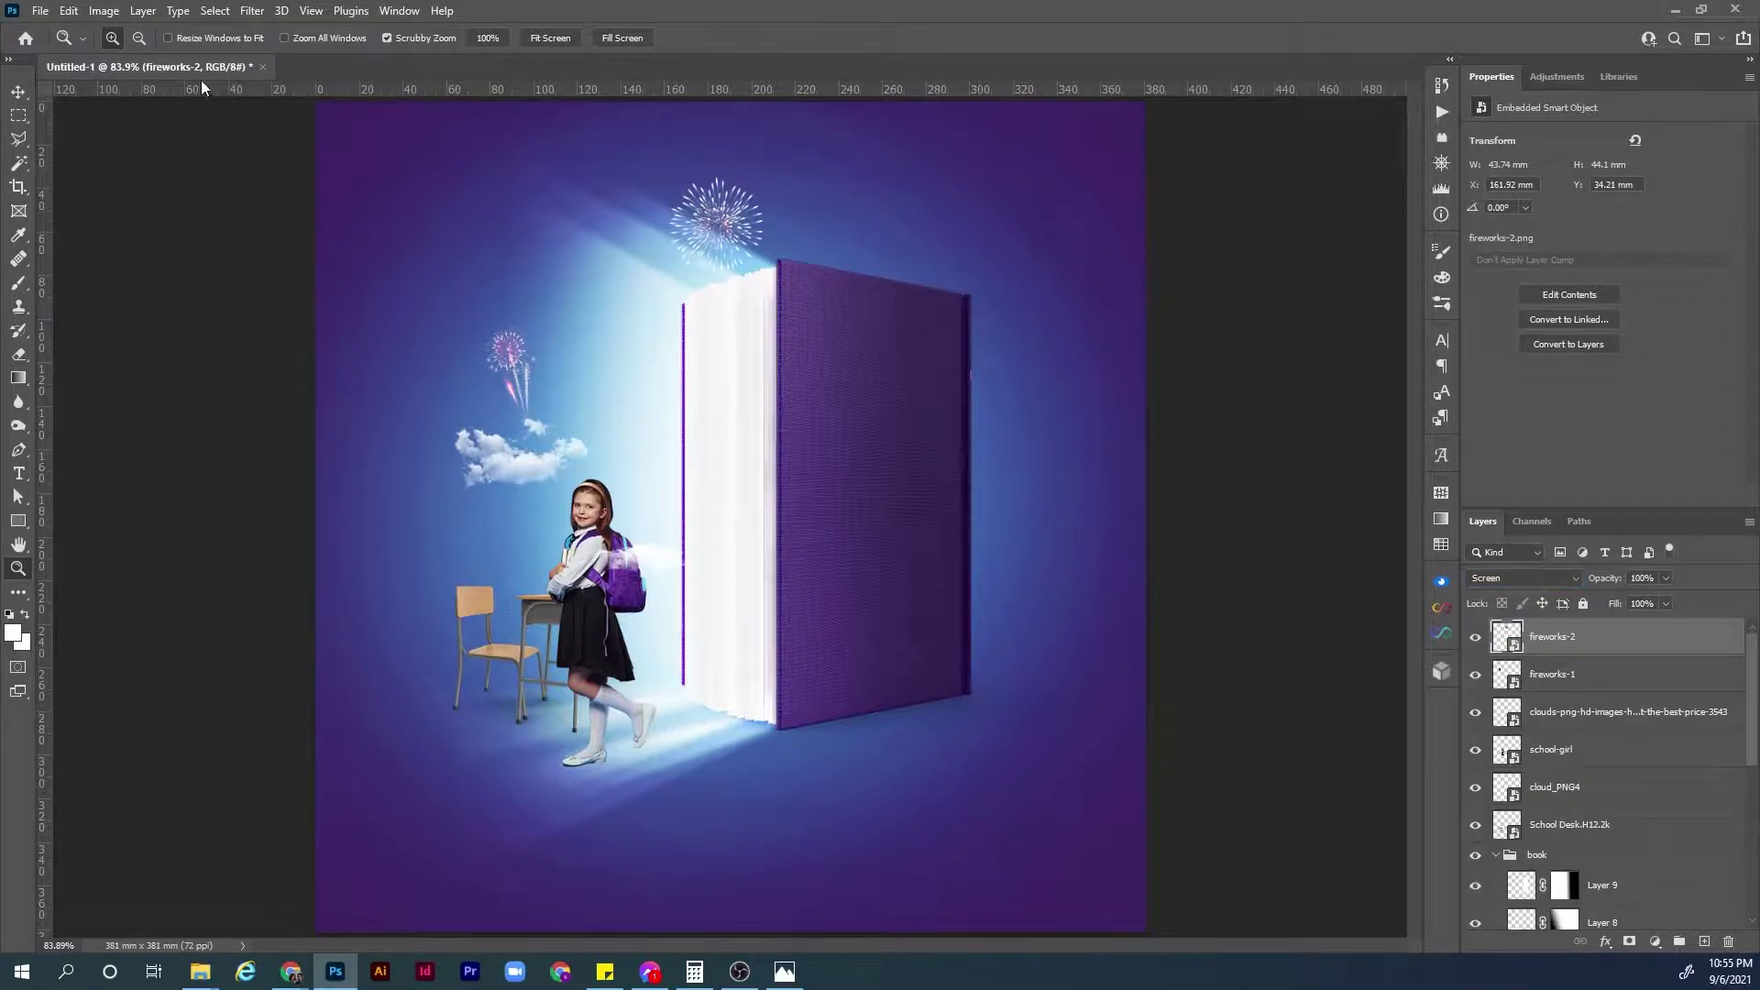
Place fireworks-3.png beside the upper page edge, rotated 13.86° and about 30 × 49 mm, and set its blend mode to Screen.
left_click(40, 11)
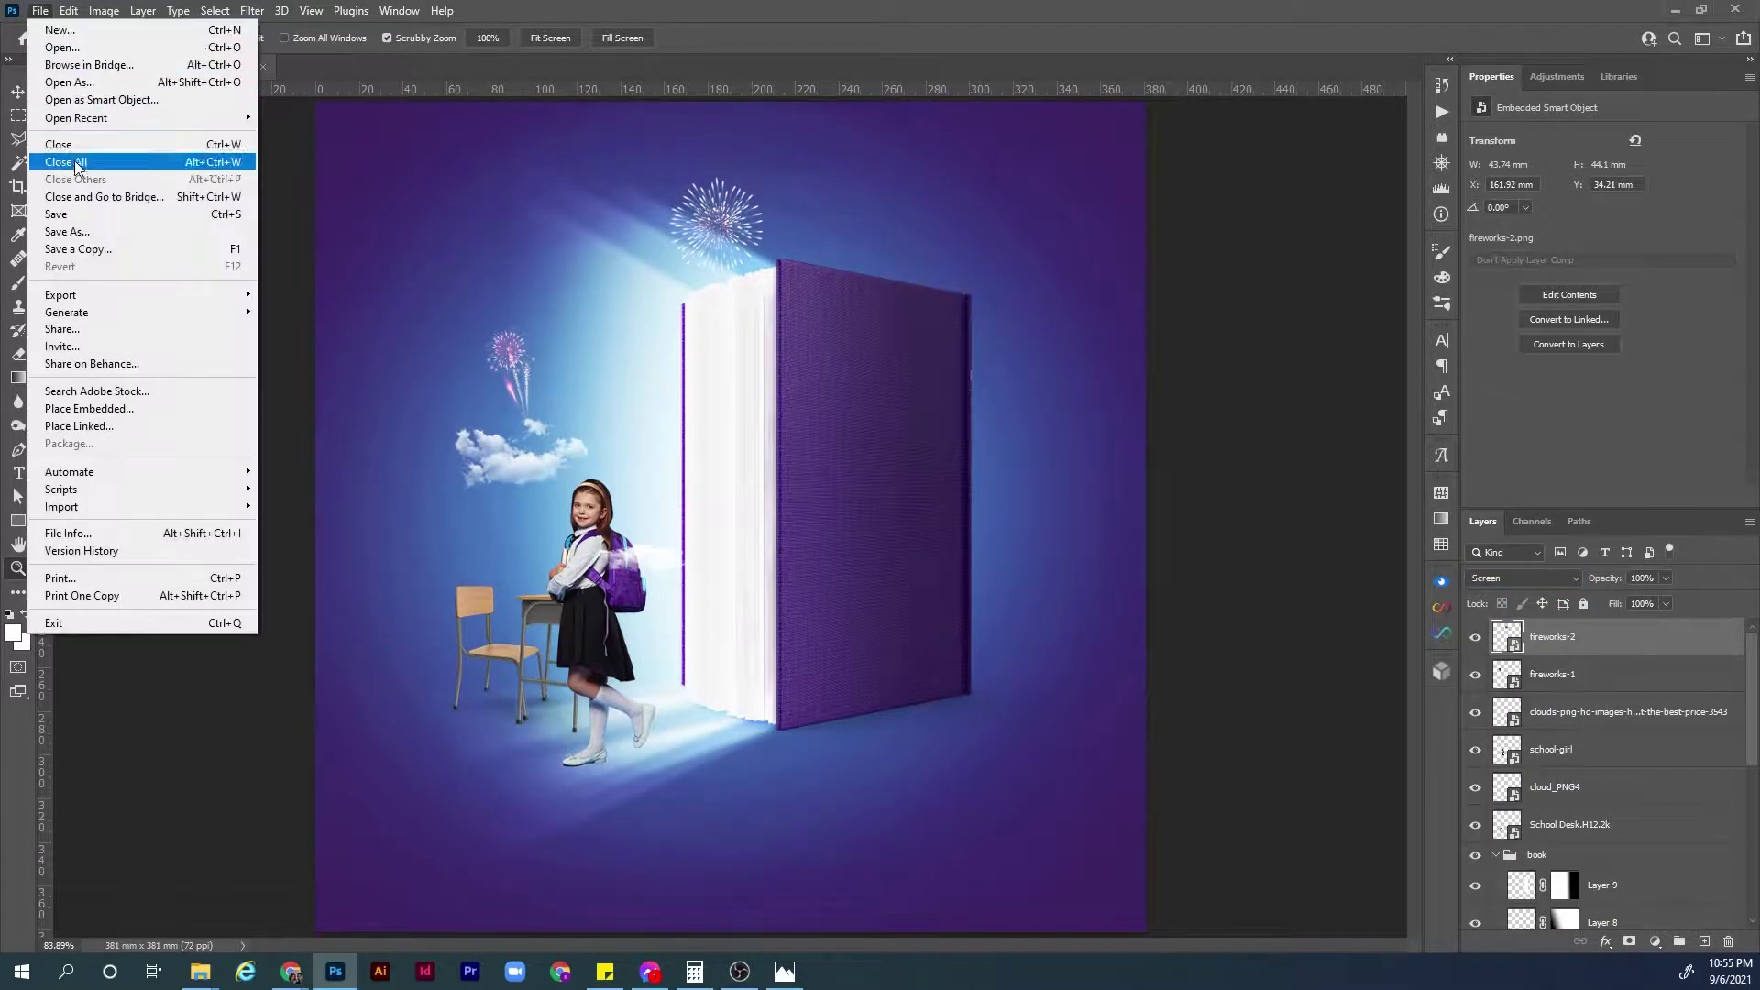
left_click(137, 409)
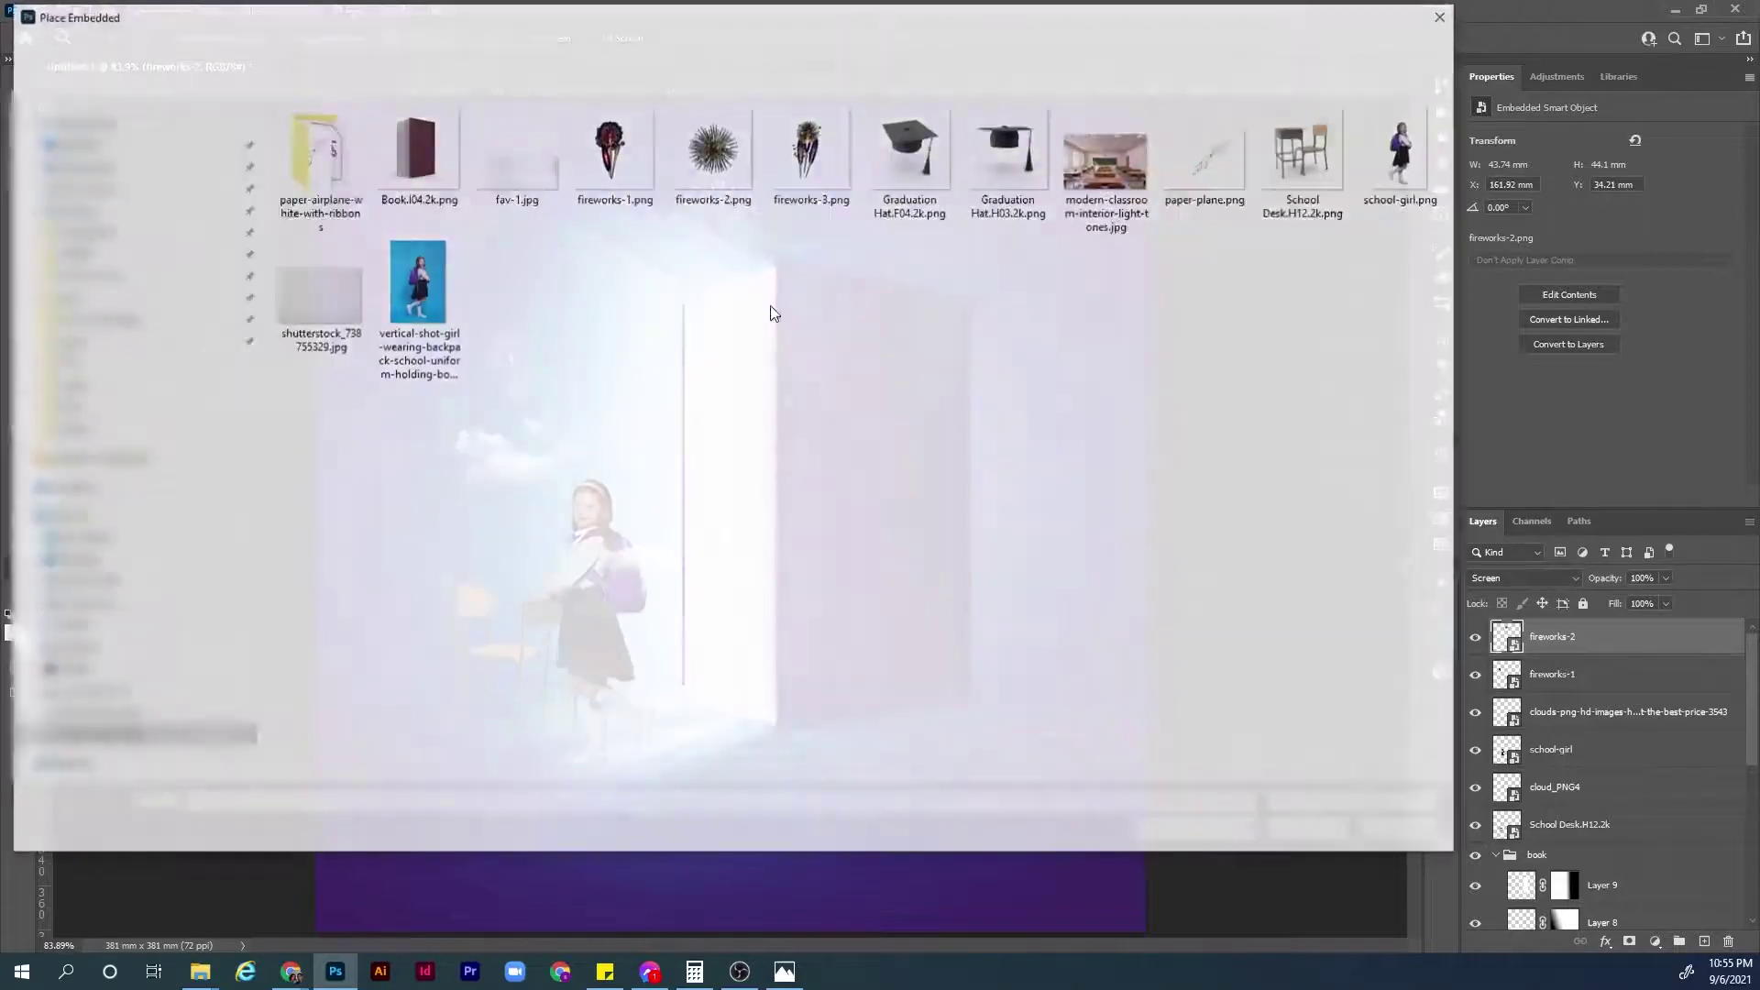
double_click(823, 158)
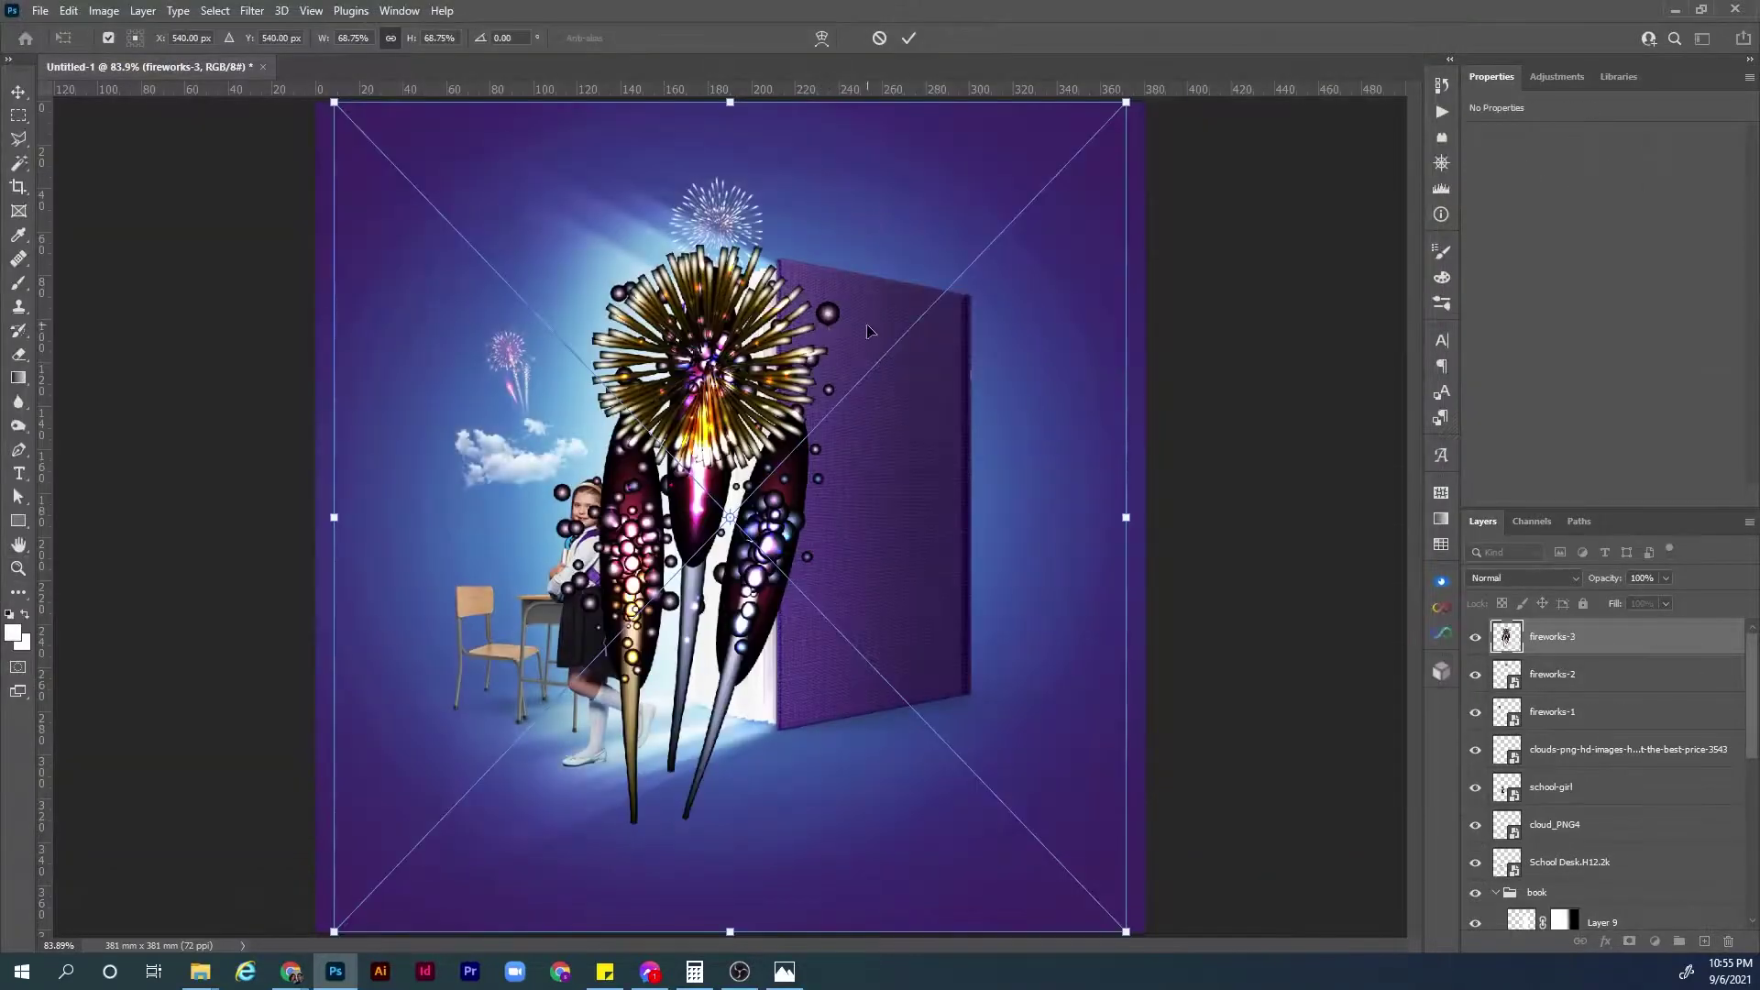
left_click_drag(1126, 518, 838, 519)
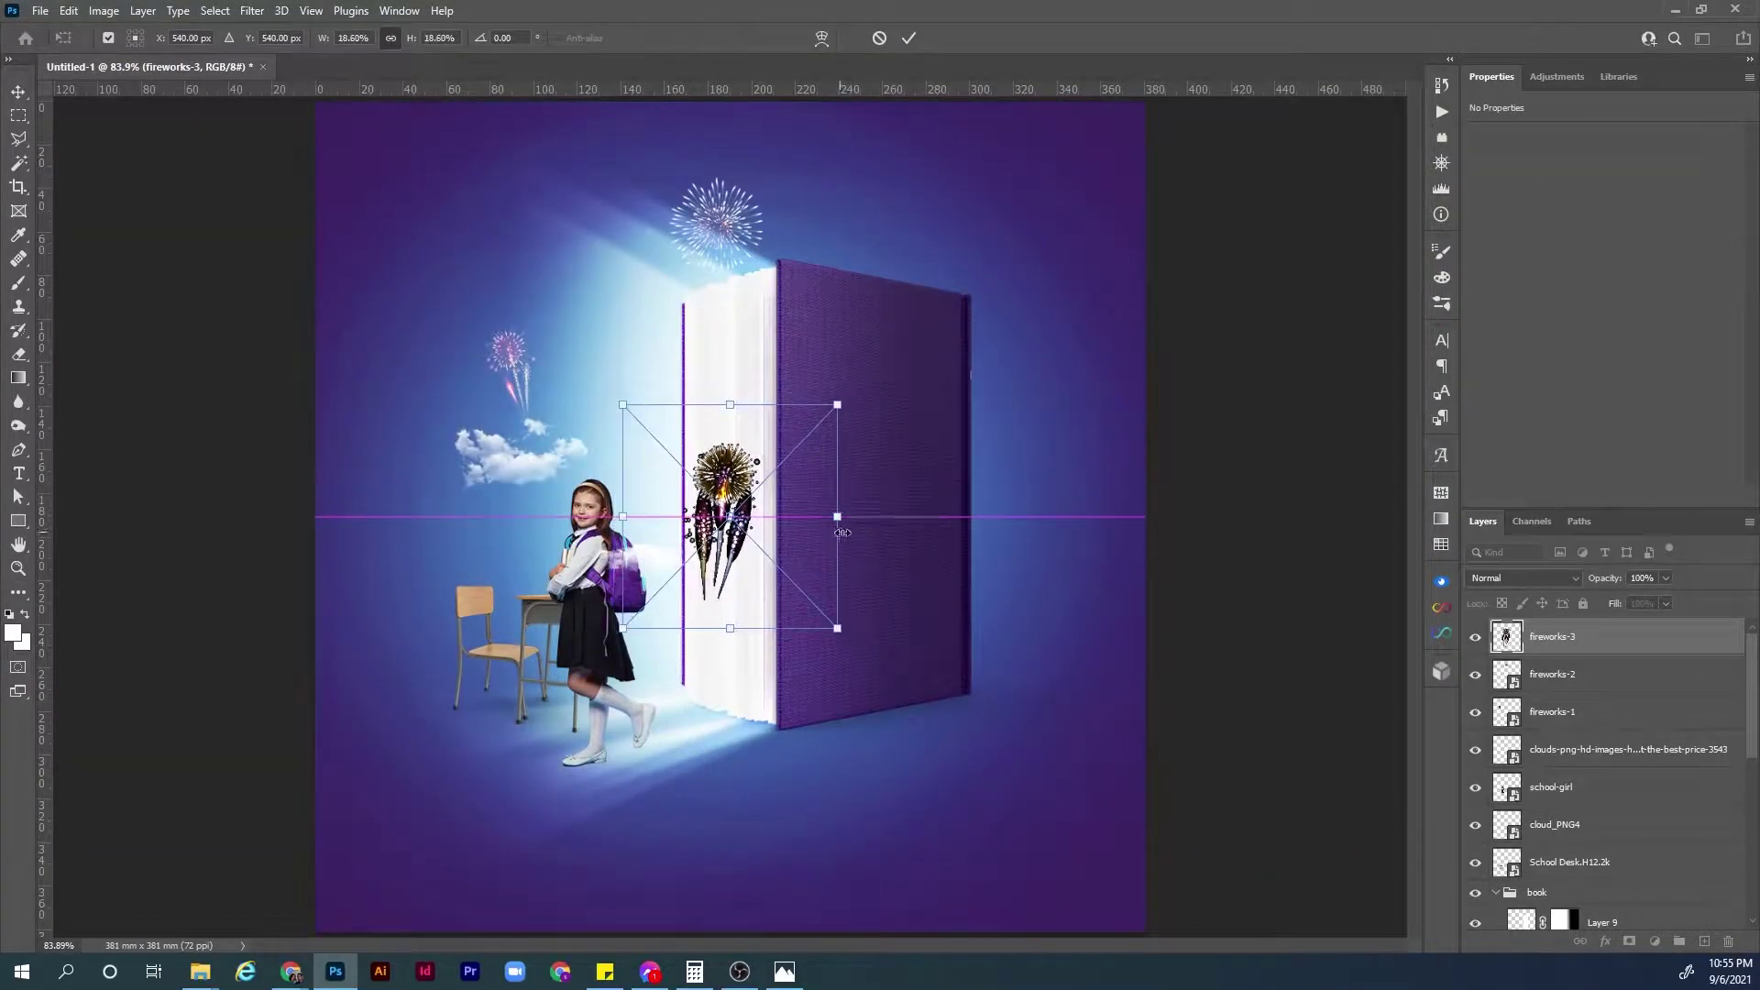
left_click_drag(885, 627, 872, 640)
left_click_drag(769, 565, 675, 474)
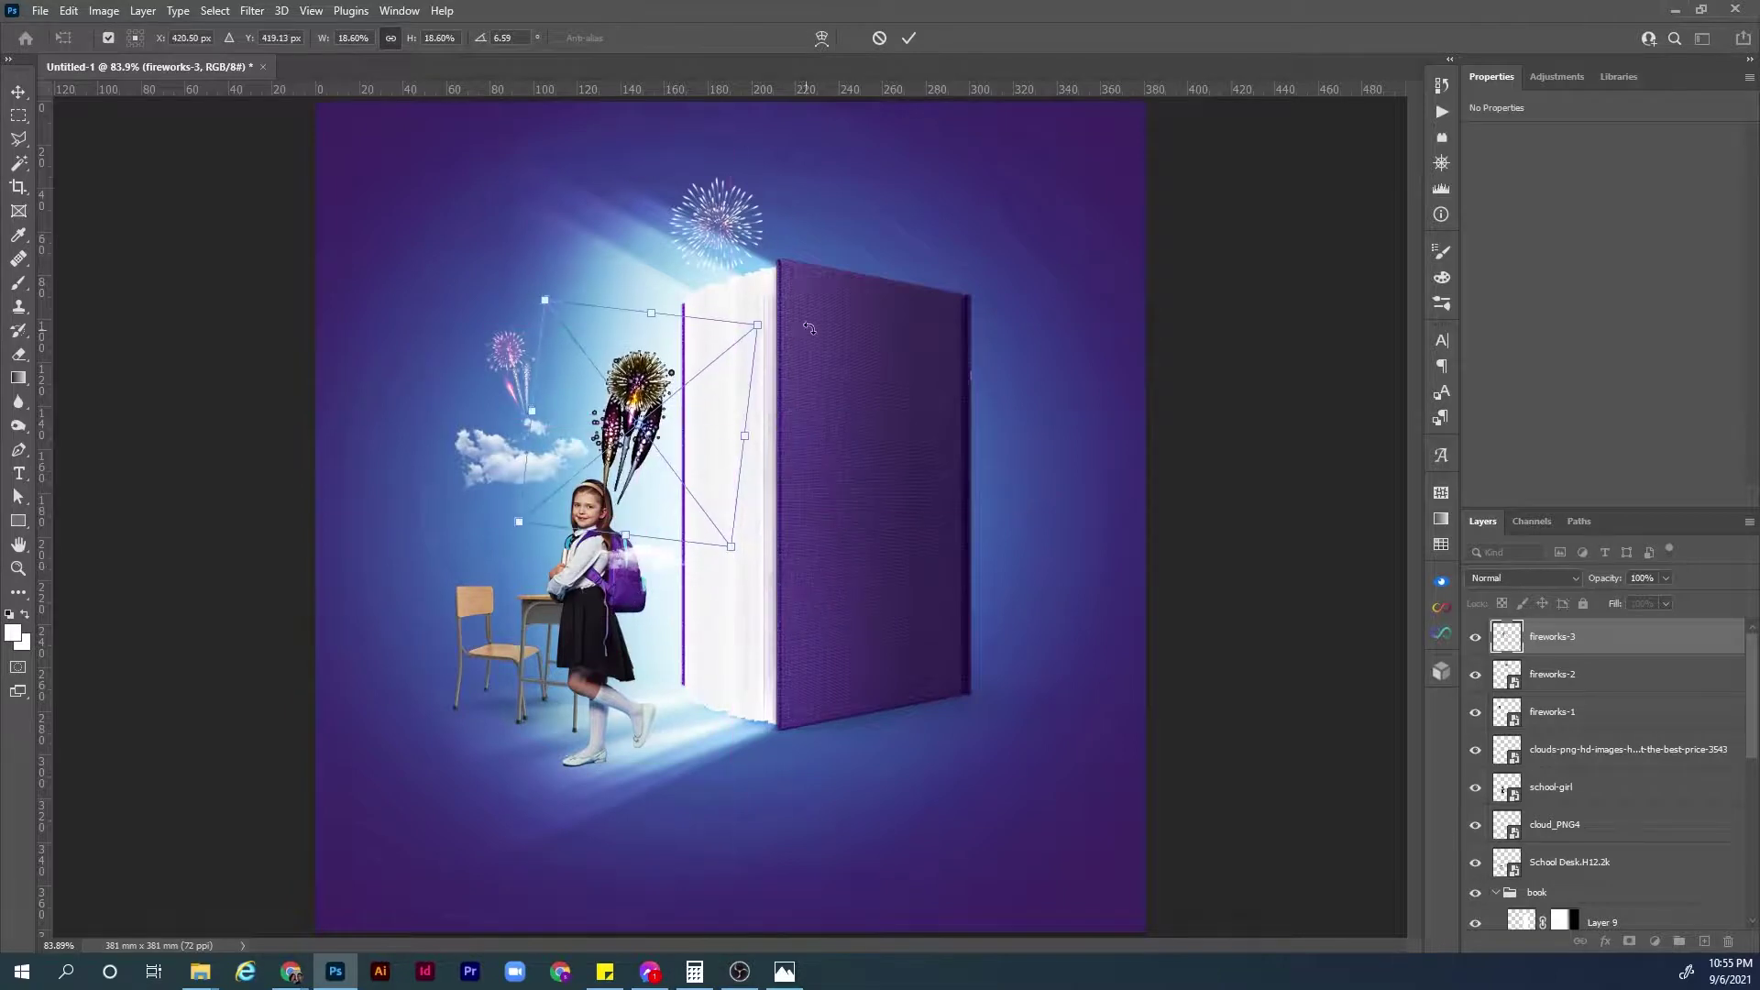
left_click_drag(799, 317, 810, 340)
left_click_drag(704, 407, 697, 374)
left_click_drag(764, 310, 722, 337)
left_click_drag(657, 422, 718, 378)
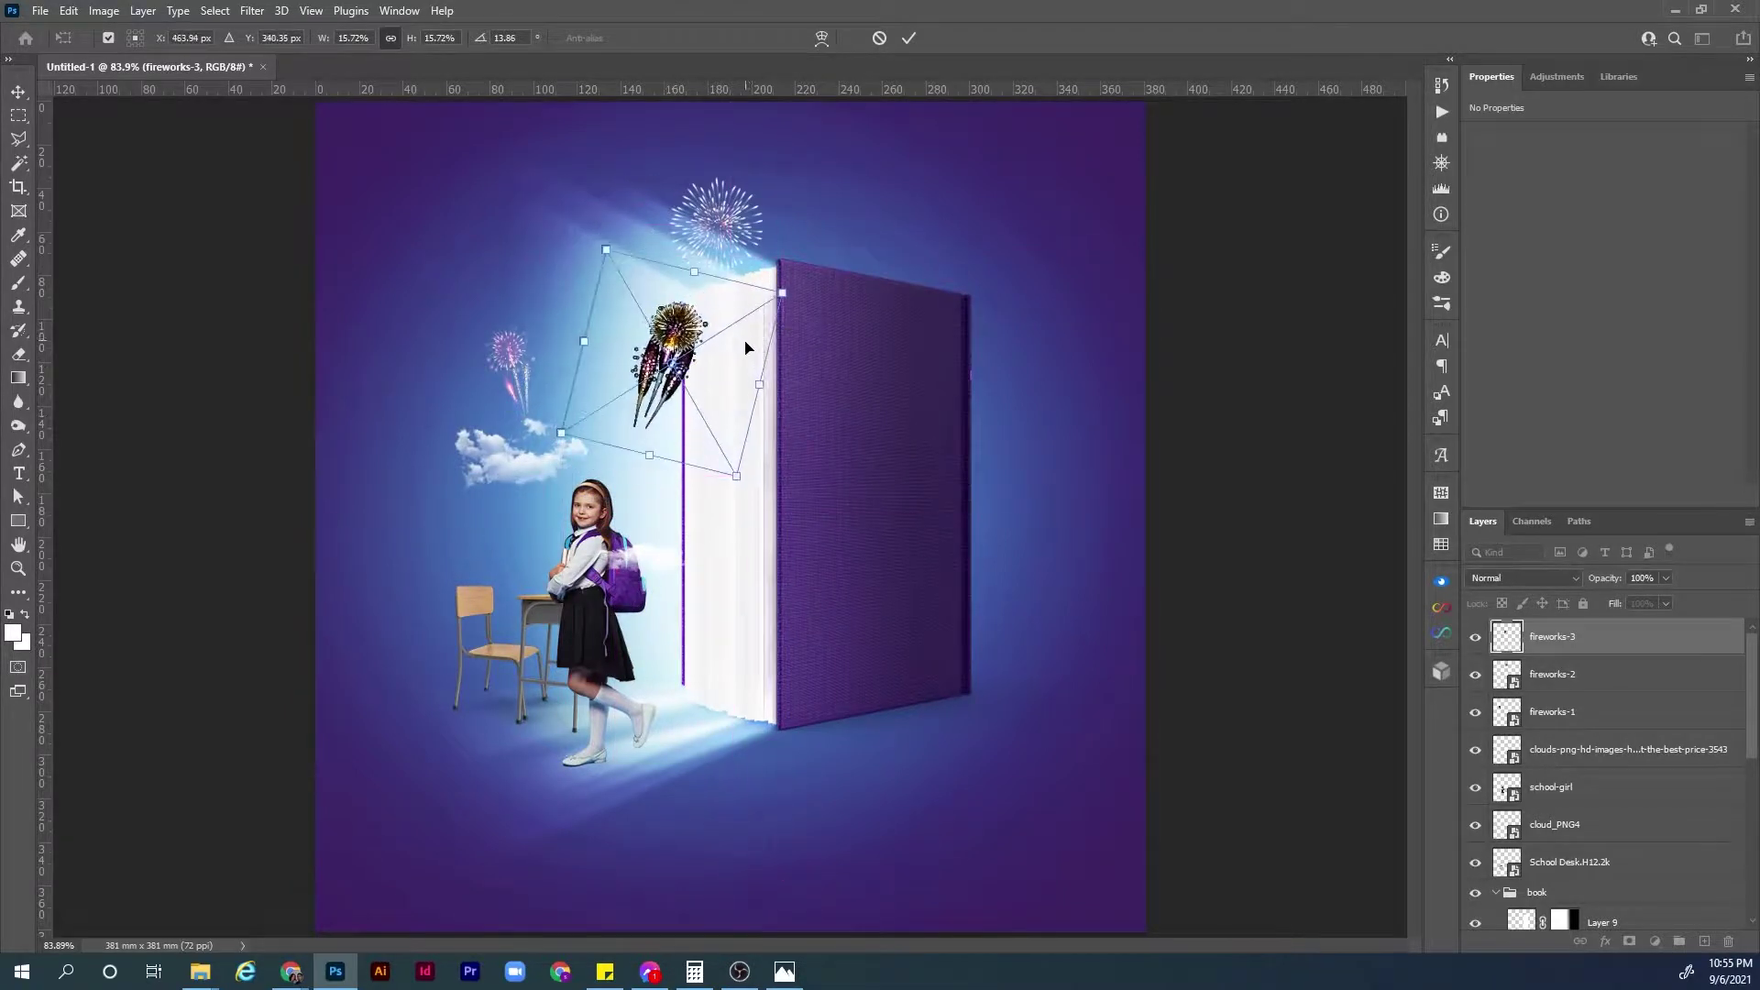
left_click_drag(782, 293, 747, 316)
key("Return")
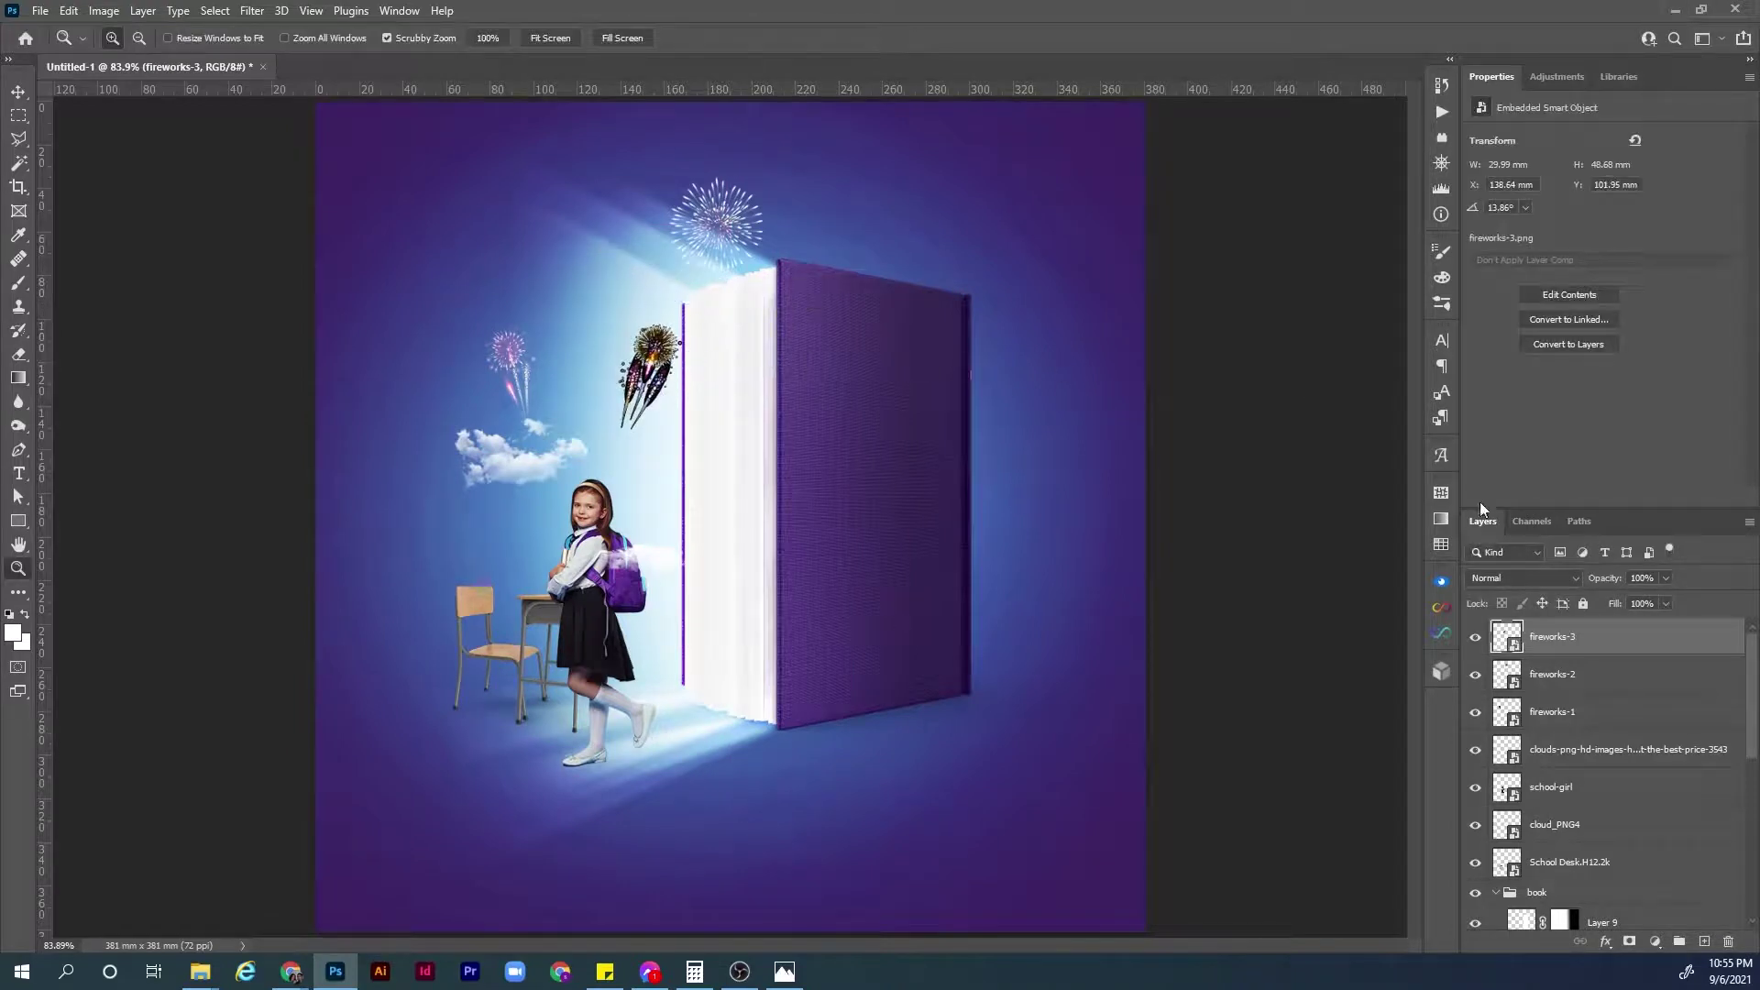
left_click(1512, 574)
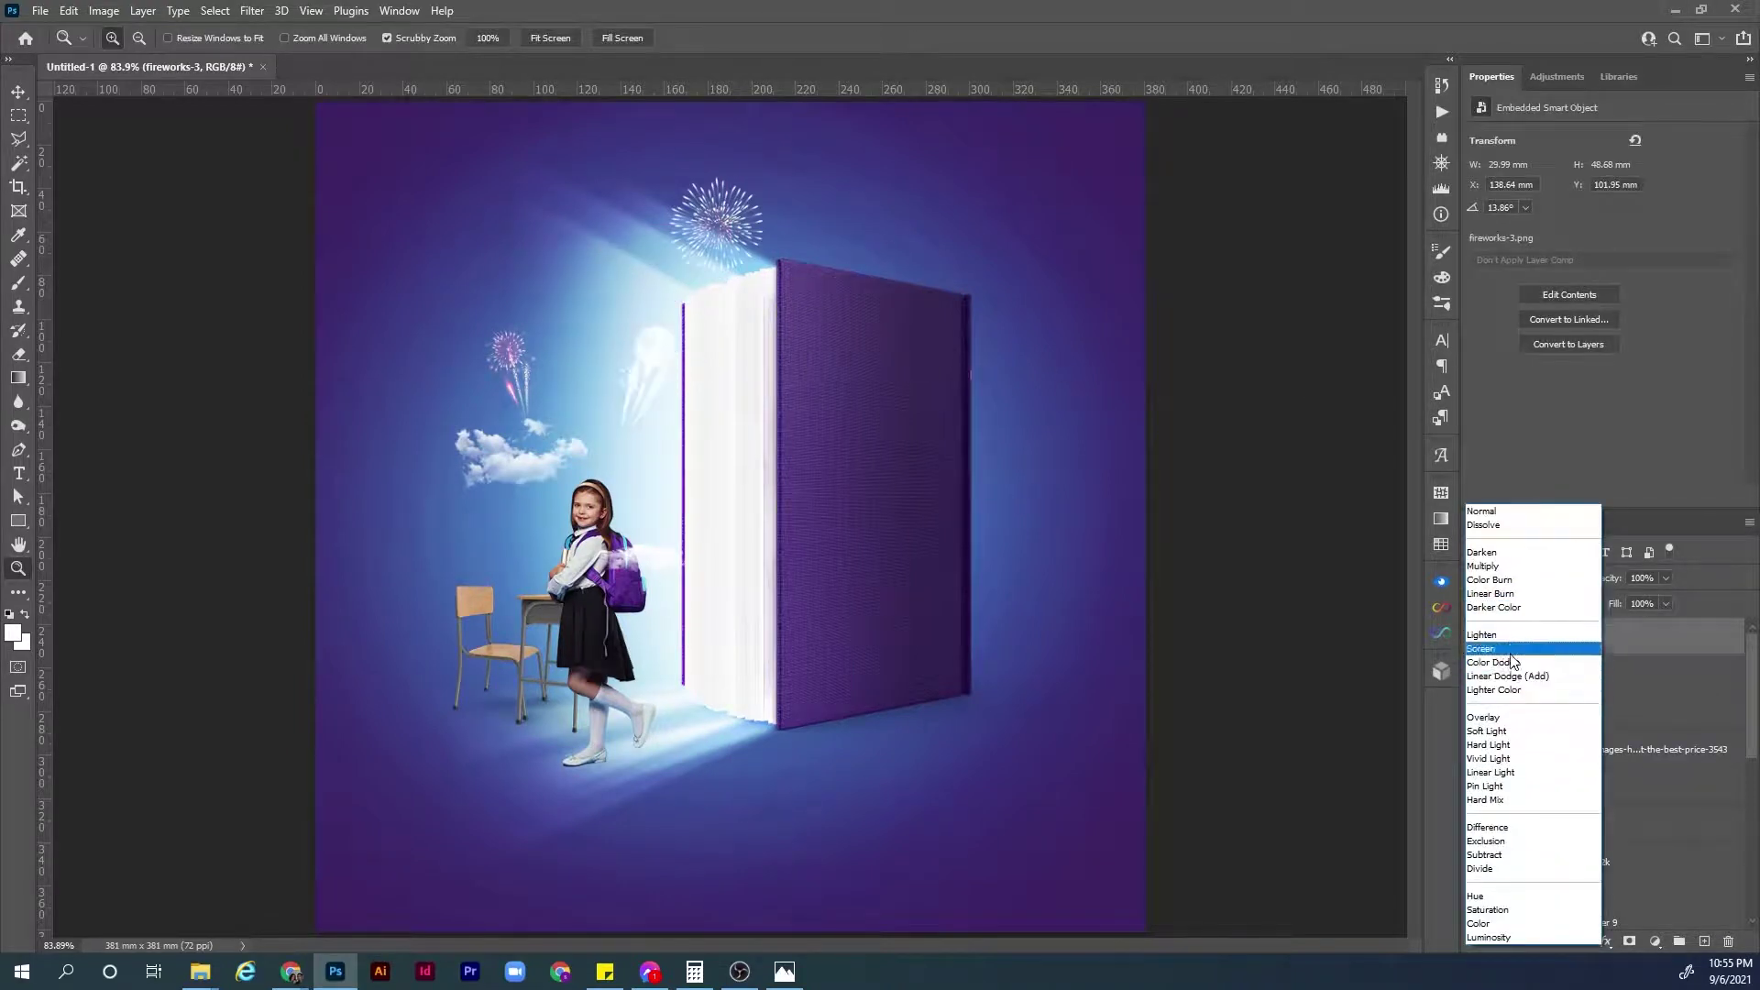
left_click(1500, 651)
Lower fireworks-3 beside the page edge, between the upper pages and the girl's backpack, and scale it down to about 25 × 42 mm.
key("v")
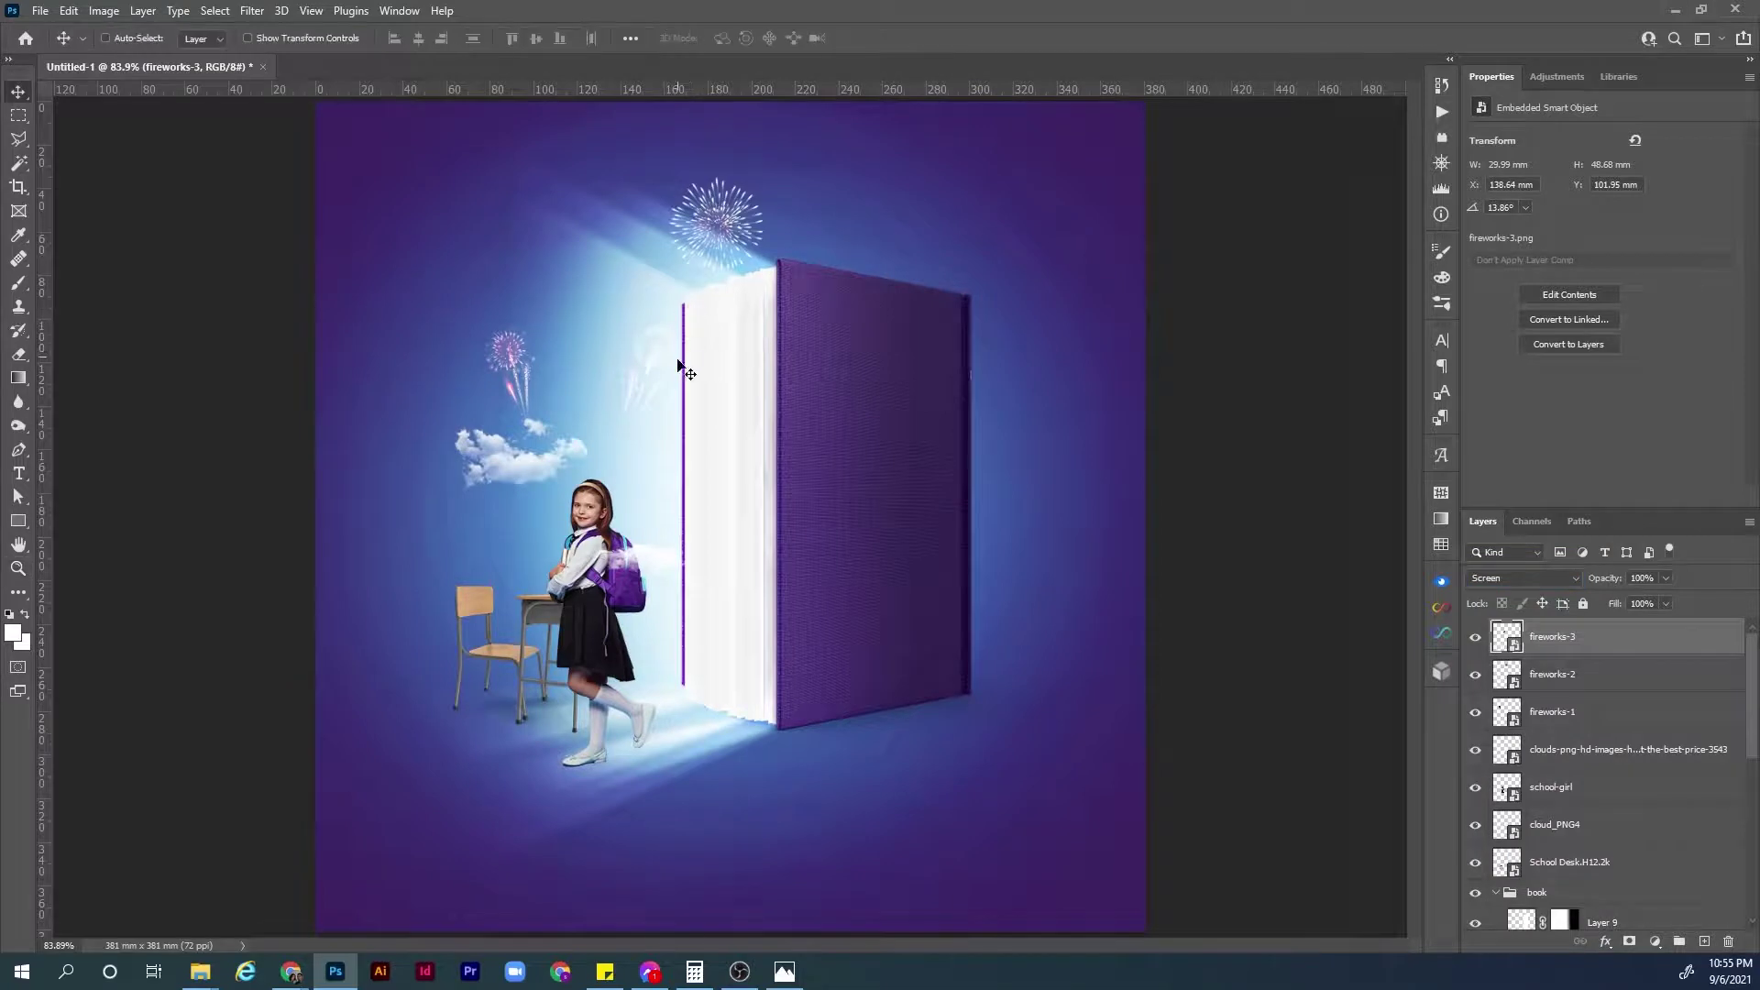
left_click_drag(645, 395, 660, 484)
key("ctrl+t")
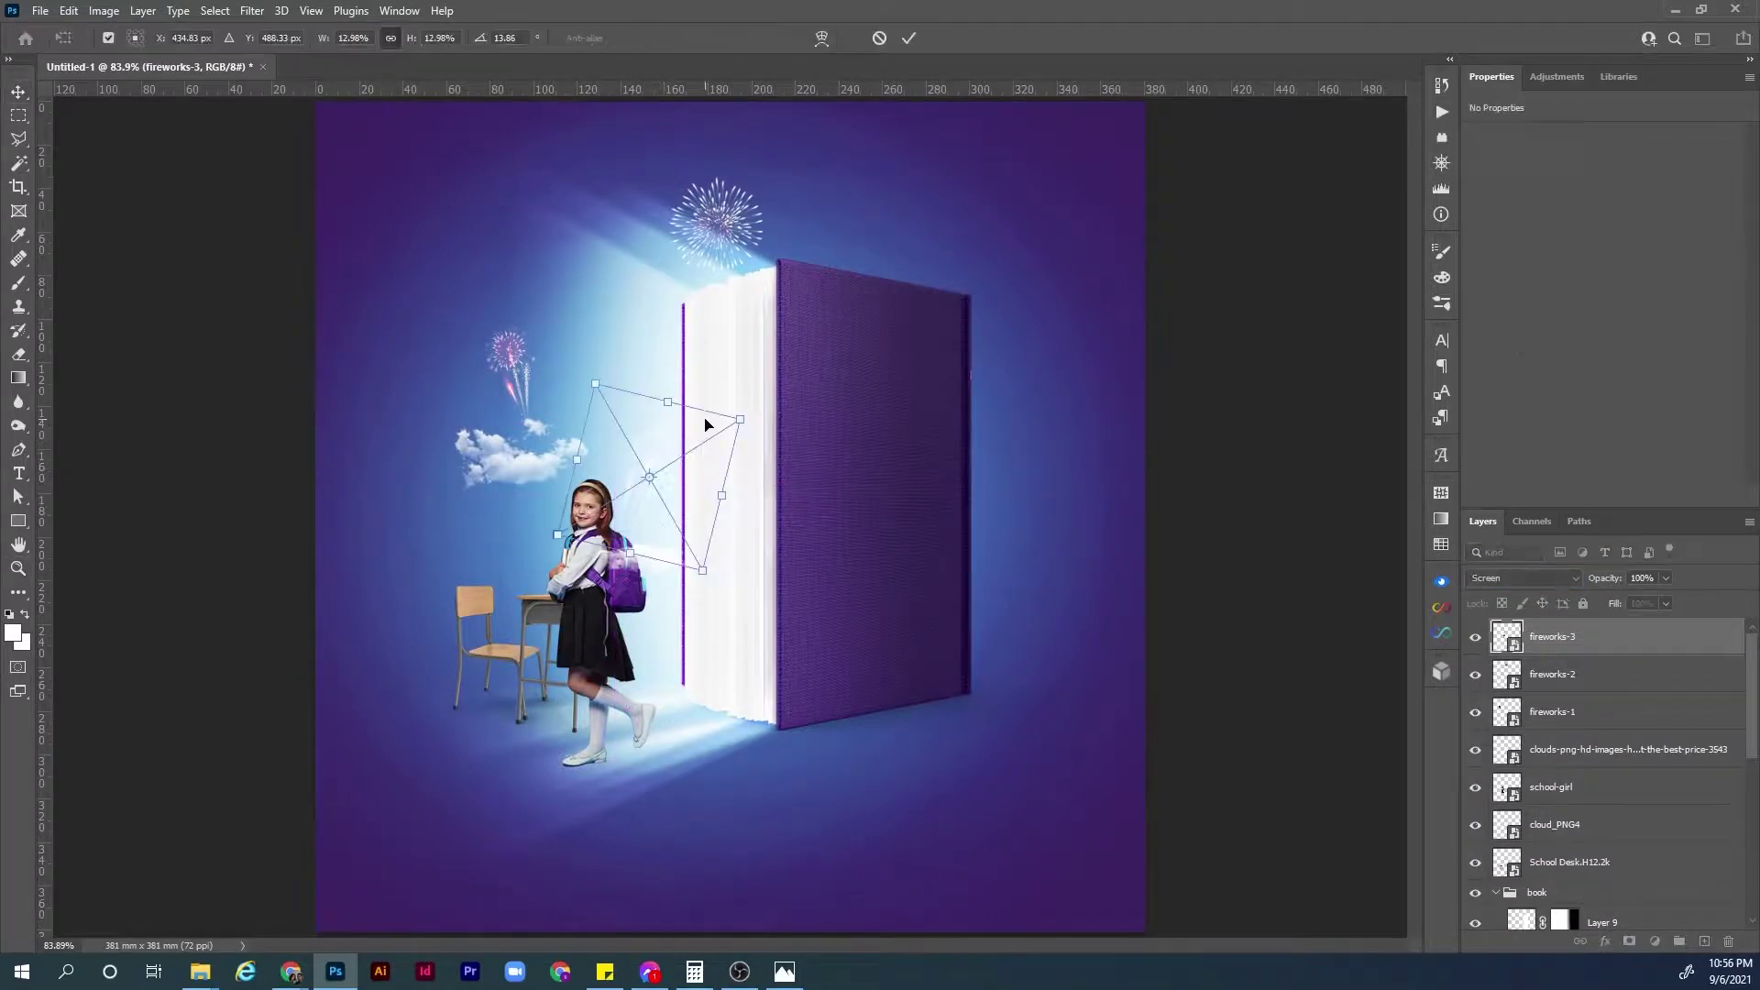
mouse_move(739, 417)
left_mouse_down()
mouse_move(700, 444)
mouse_move(730, 417)
left_mouse_up()
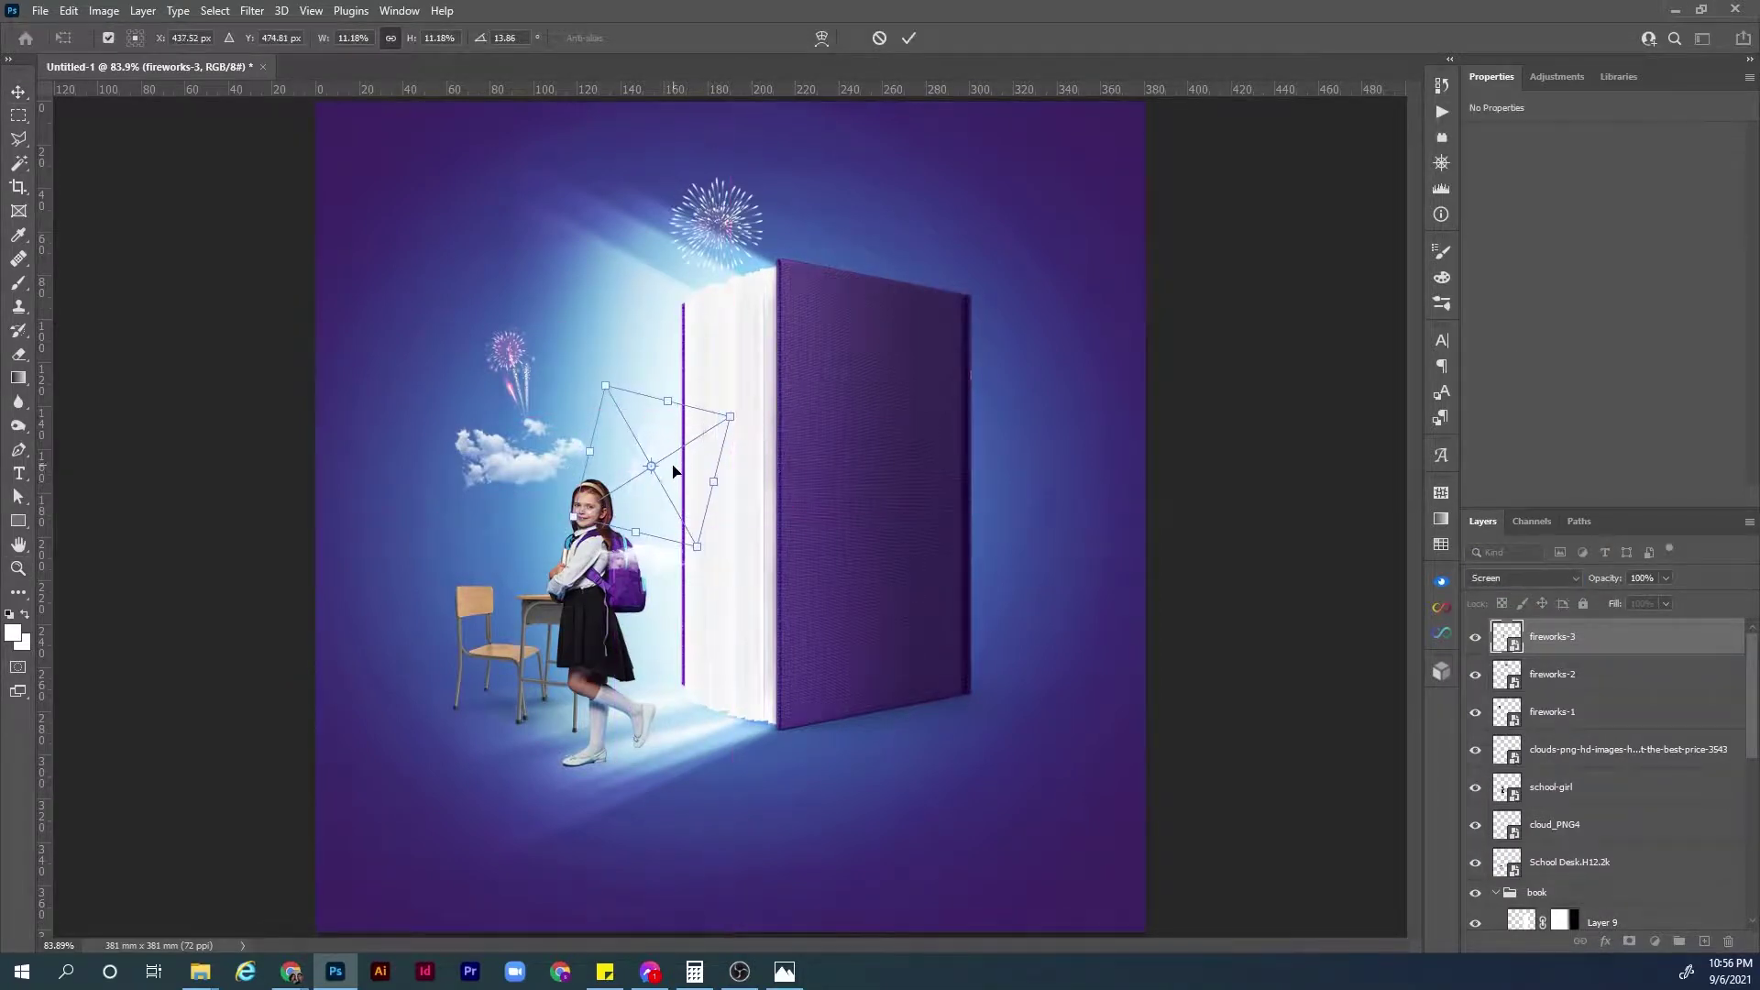
mouse_move(674, 477)
left_mouse_down()
mouse_move(611, 531)
mouse_move(839, 330)
mouse_move(963, 362)
mouse_move(1022, 354)
mouse_move(1023, 392)
mouse_move(766, 482)
mouse_move(632, 475)
mouse_move(645, 459)
mouse_move(697, 496)
mouse_move(756, 500)
mouse_move(680, 510)
mouse_move(669, 460)
left_mouse_up()
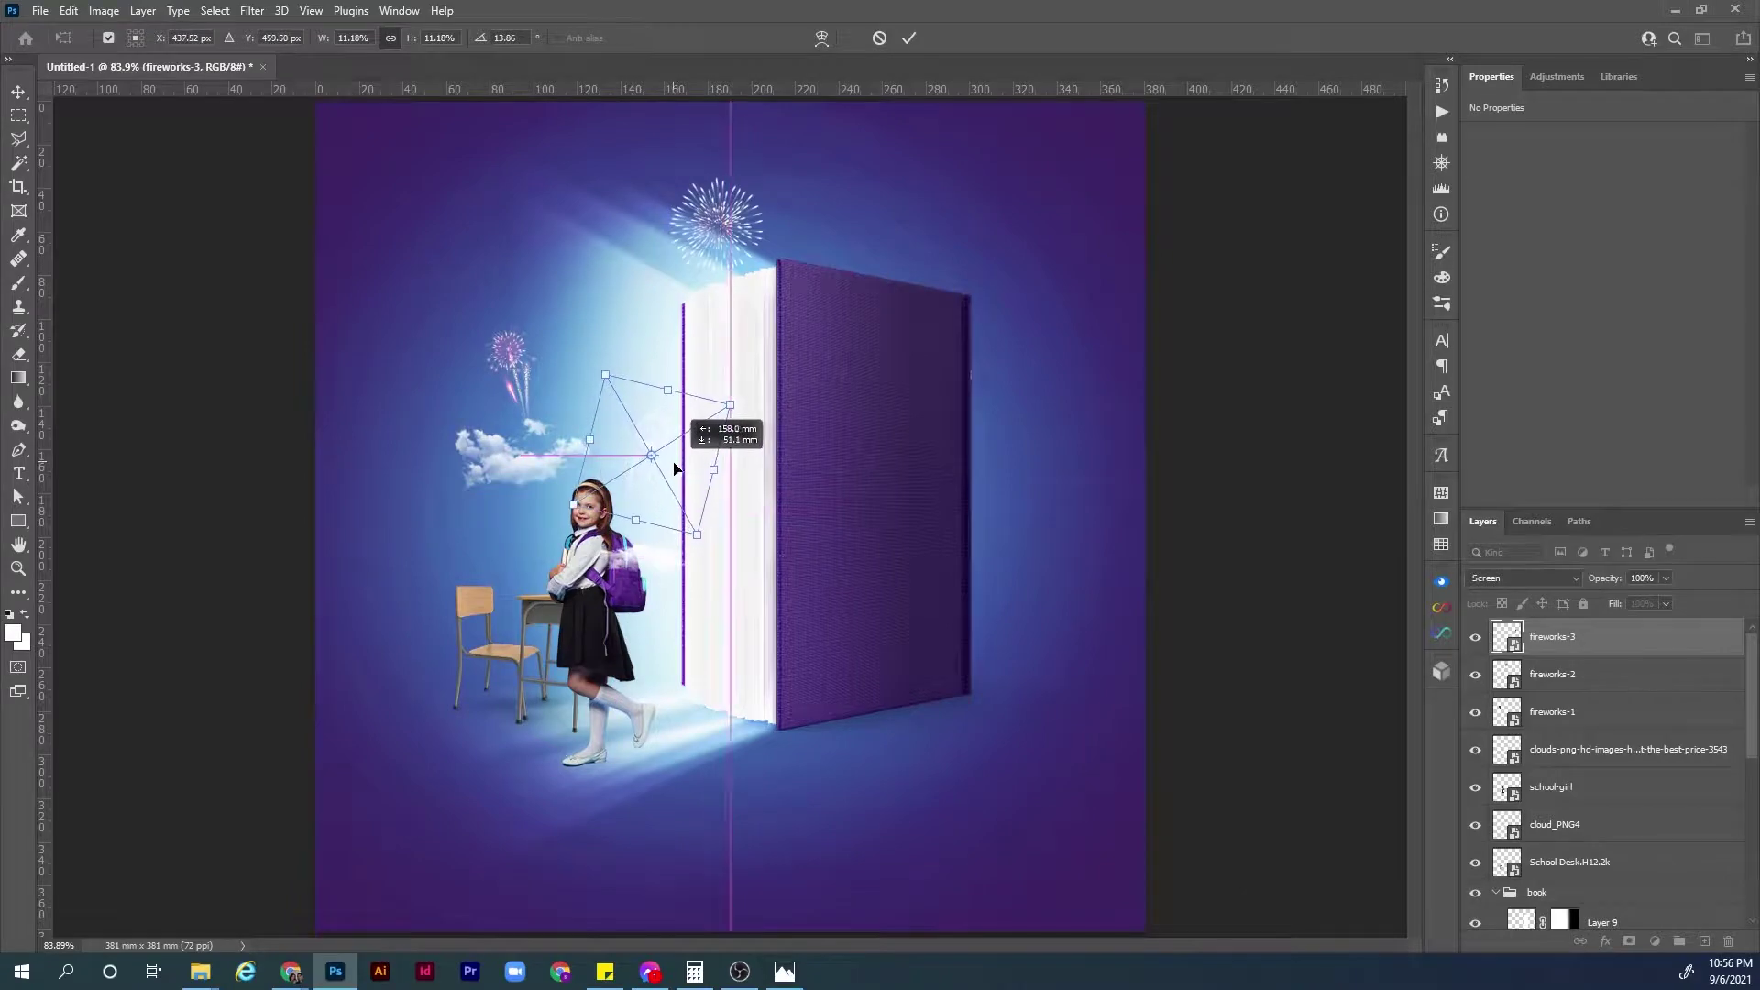
key("Return")
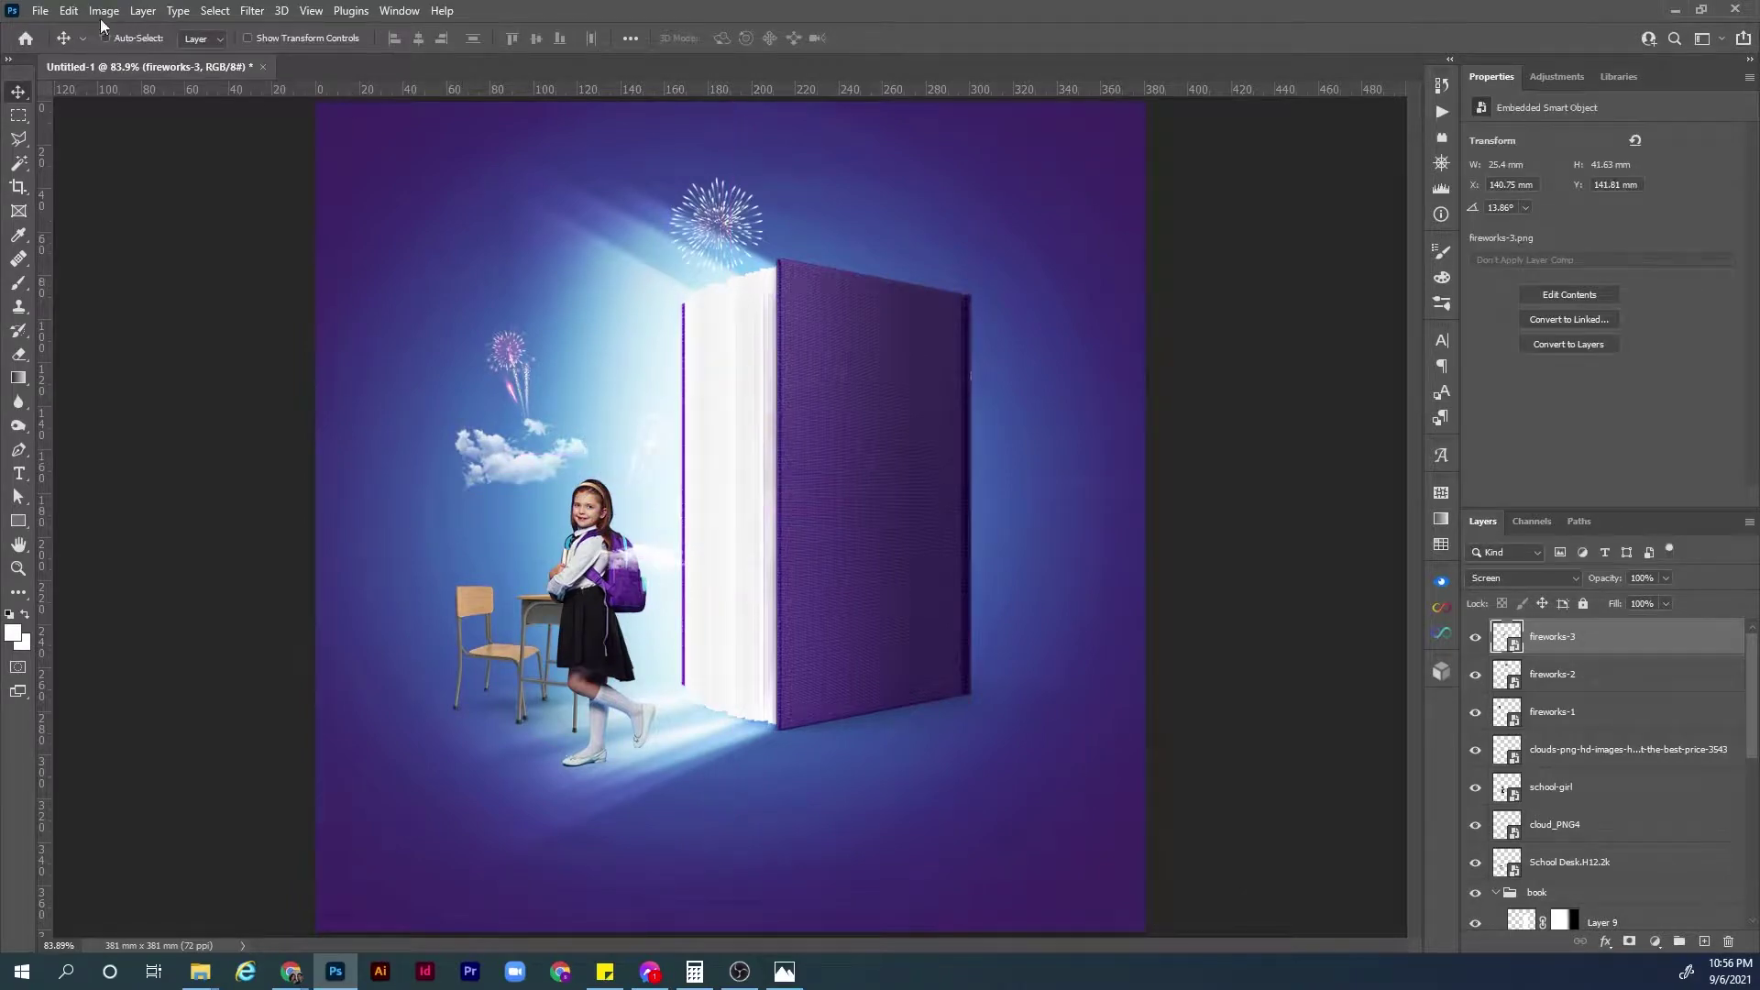
Place paper-plane.png from the assets folder, flip it horizontally, and size it to about 25 × 22 mm between fireworks-1 and the page edge.
left_click(38, 12)
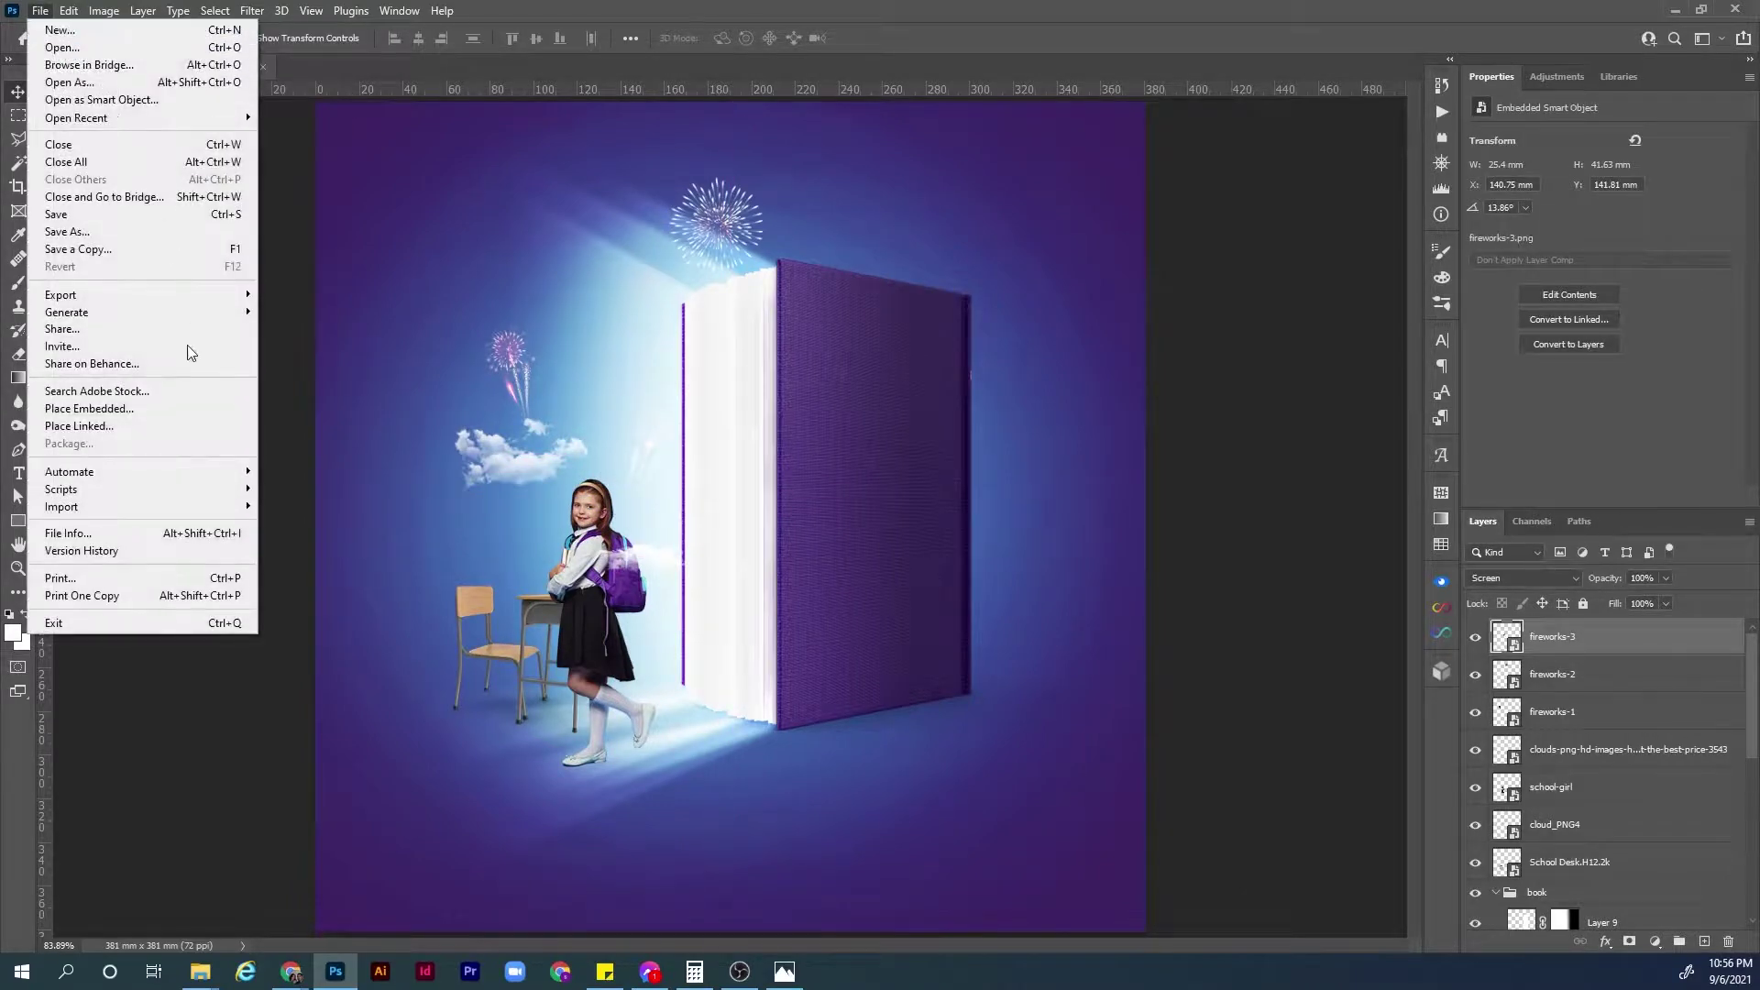
left_click(191, 418)
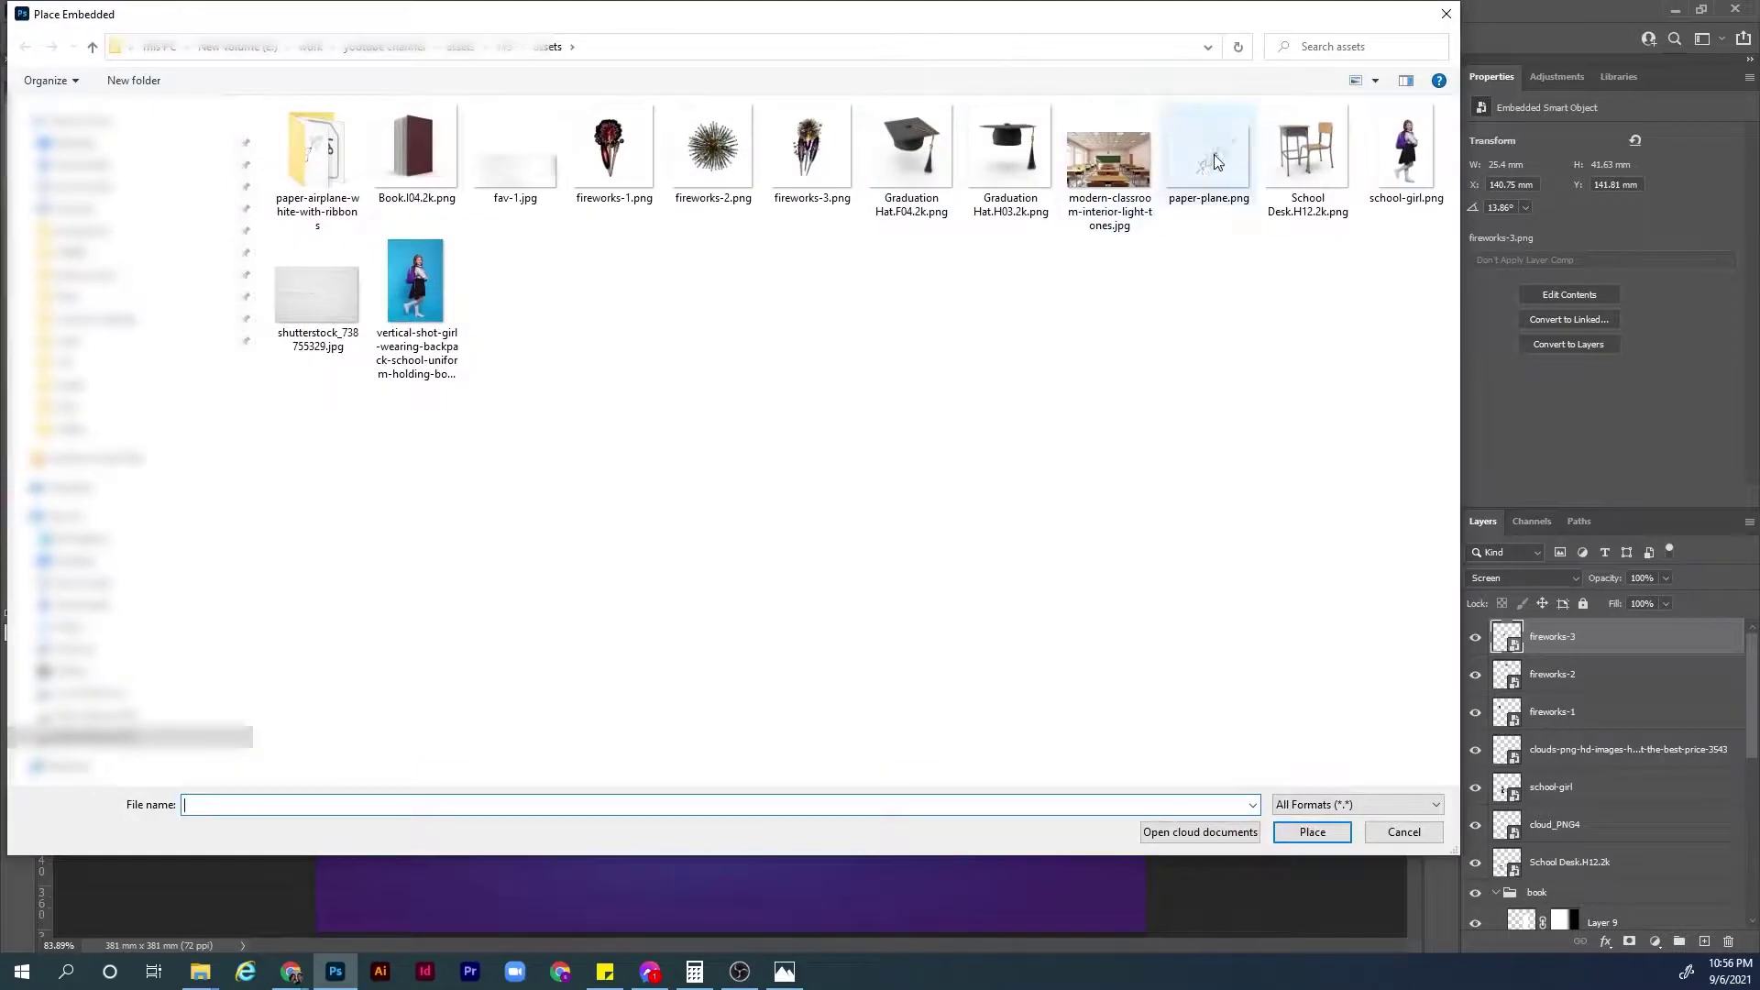
double_click(1217, 163)
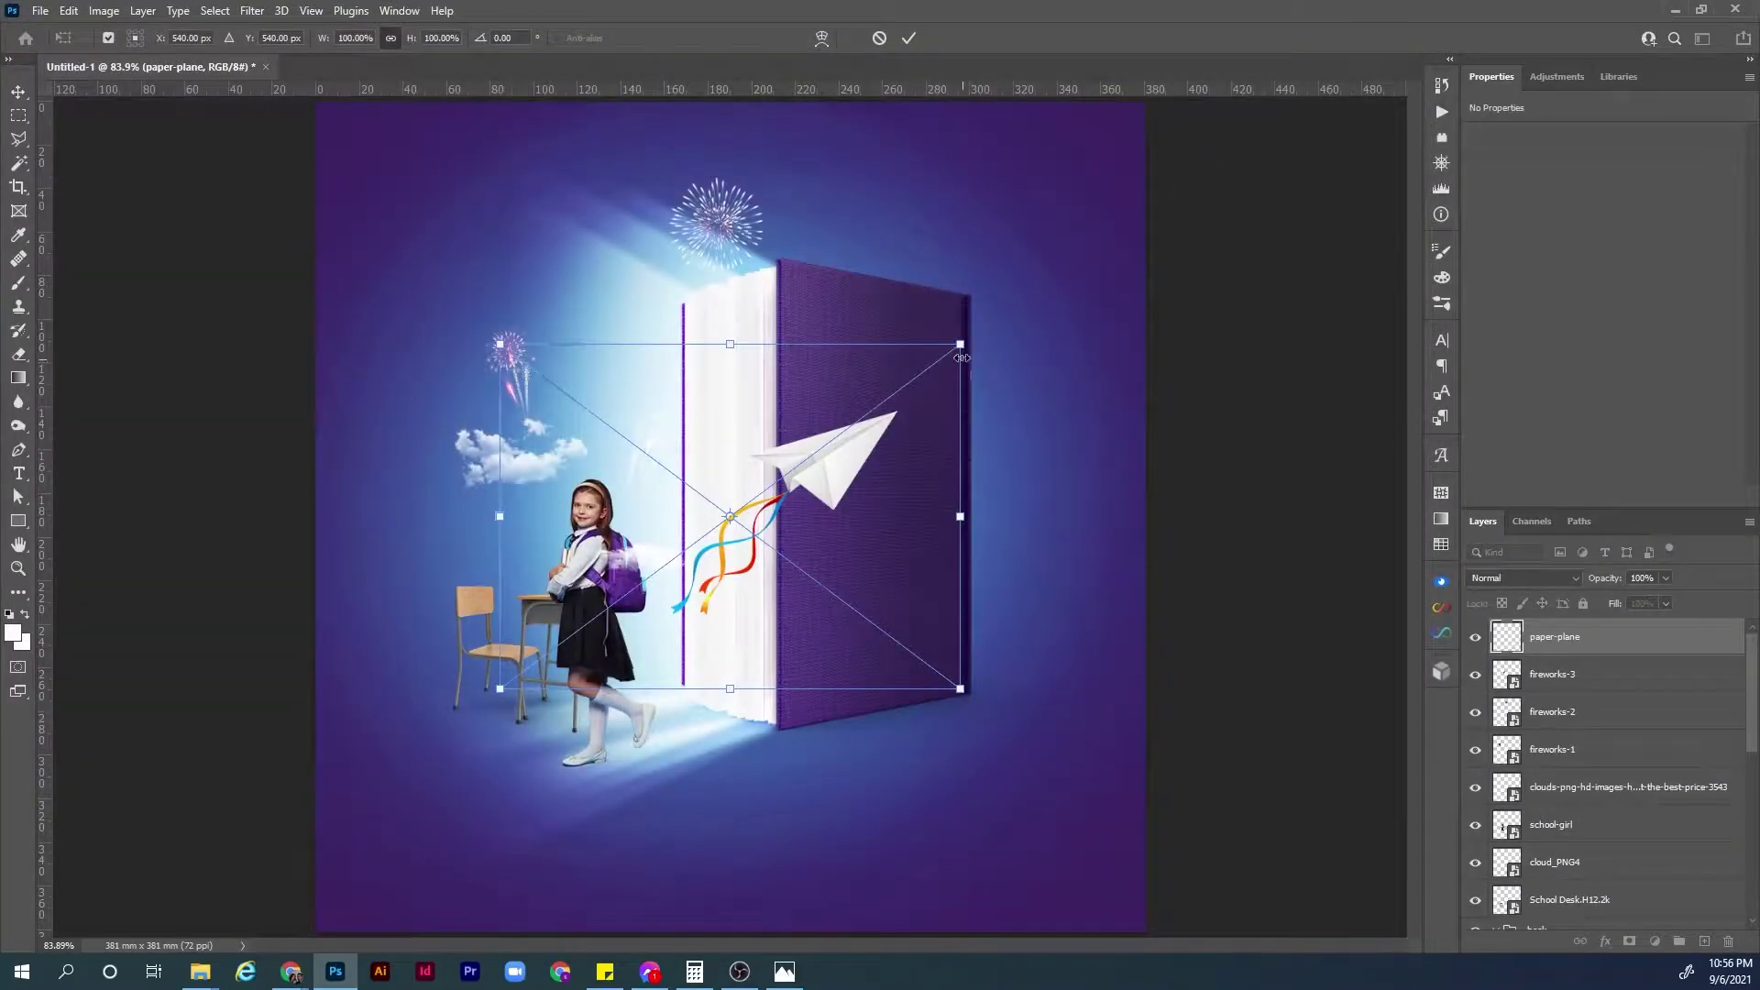
left_click_drag(962, 357, 826, 458)
left_click_drag(770, 545, 654, 485)
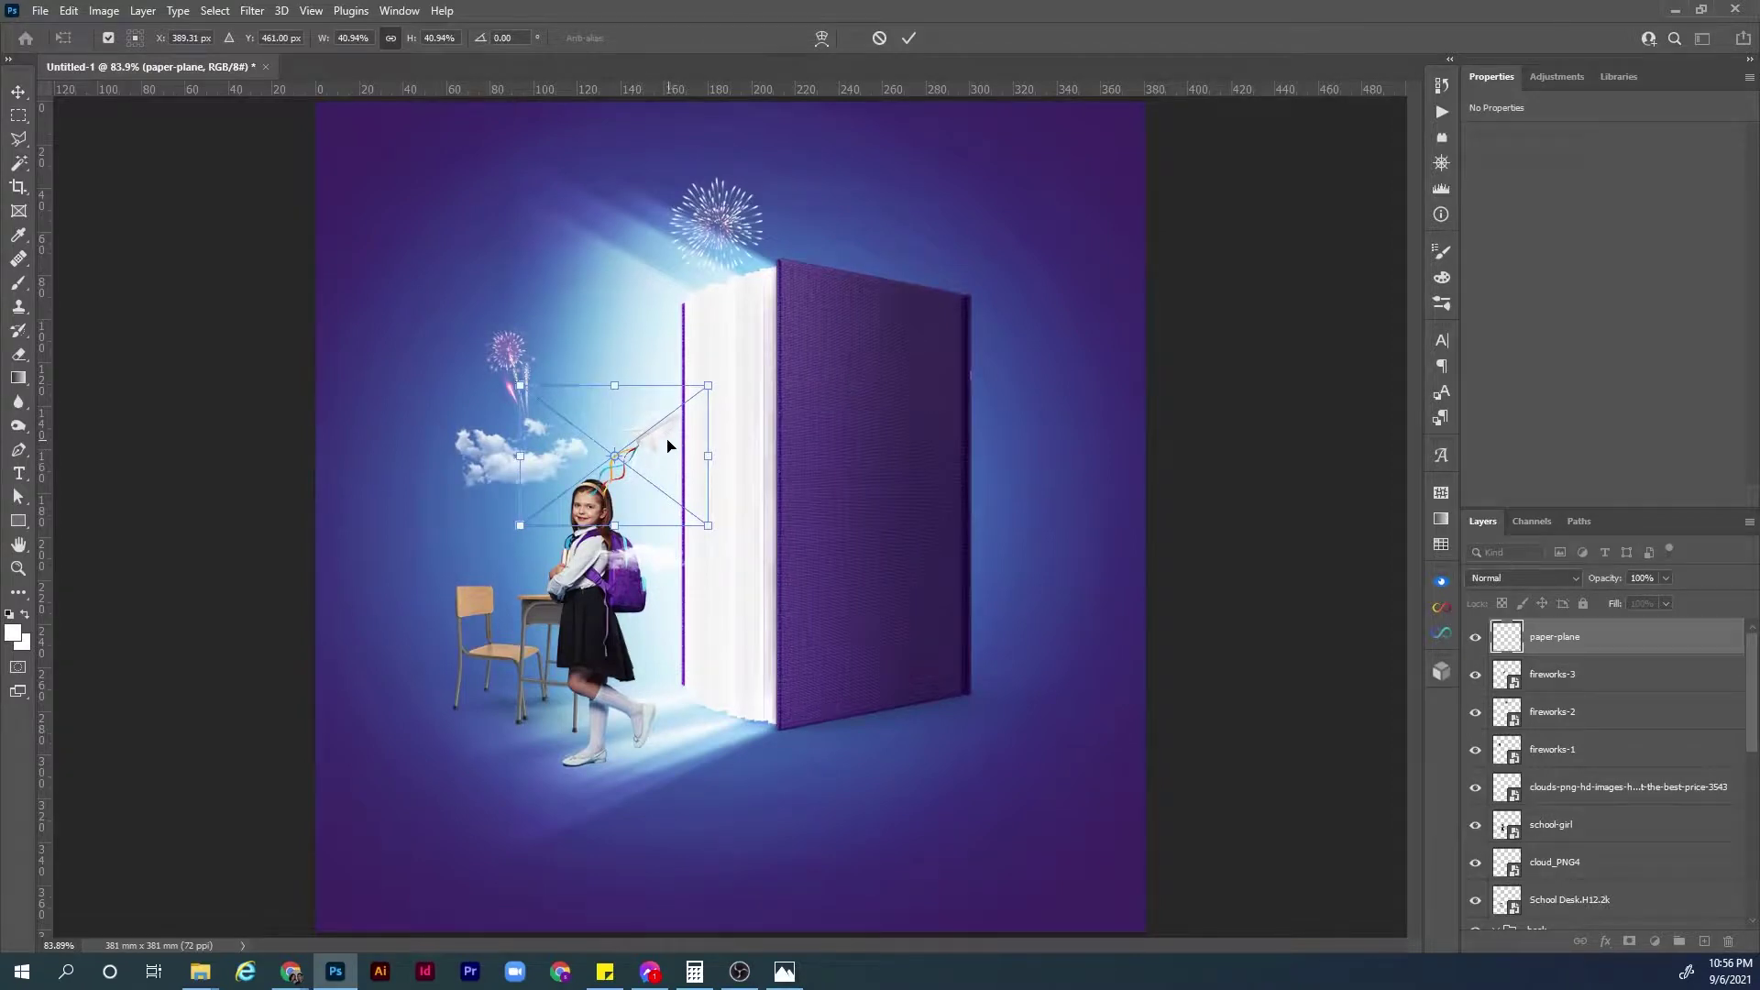
right_click(676, 451)
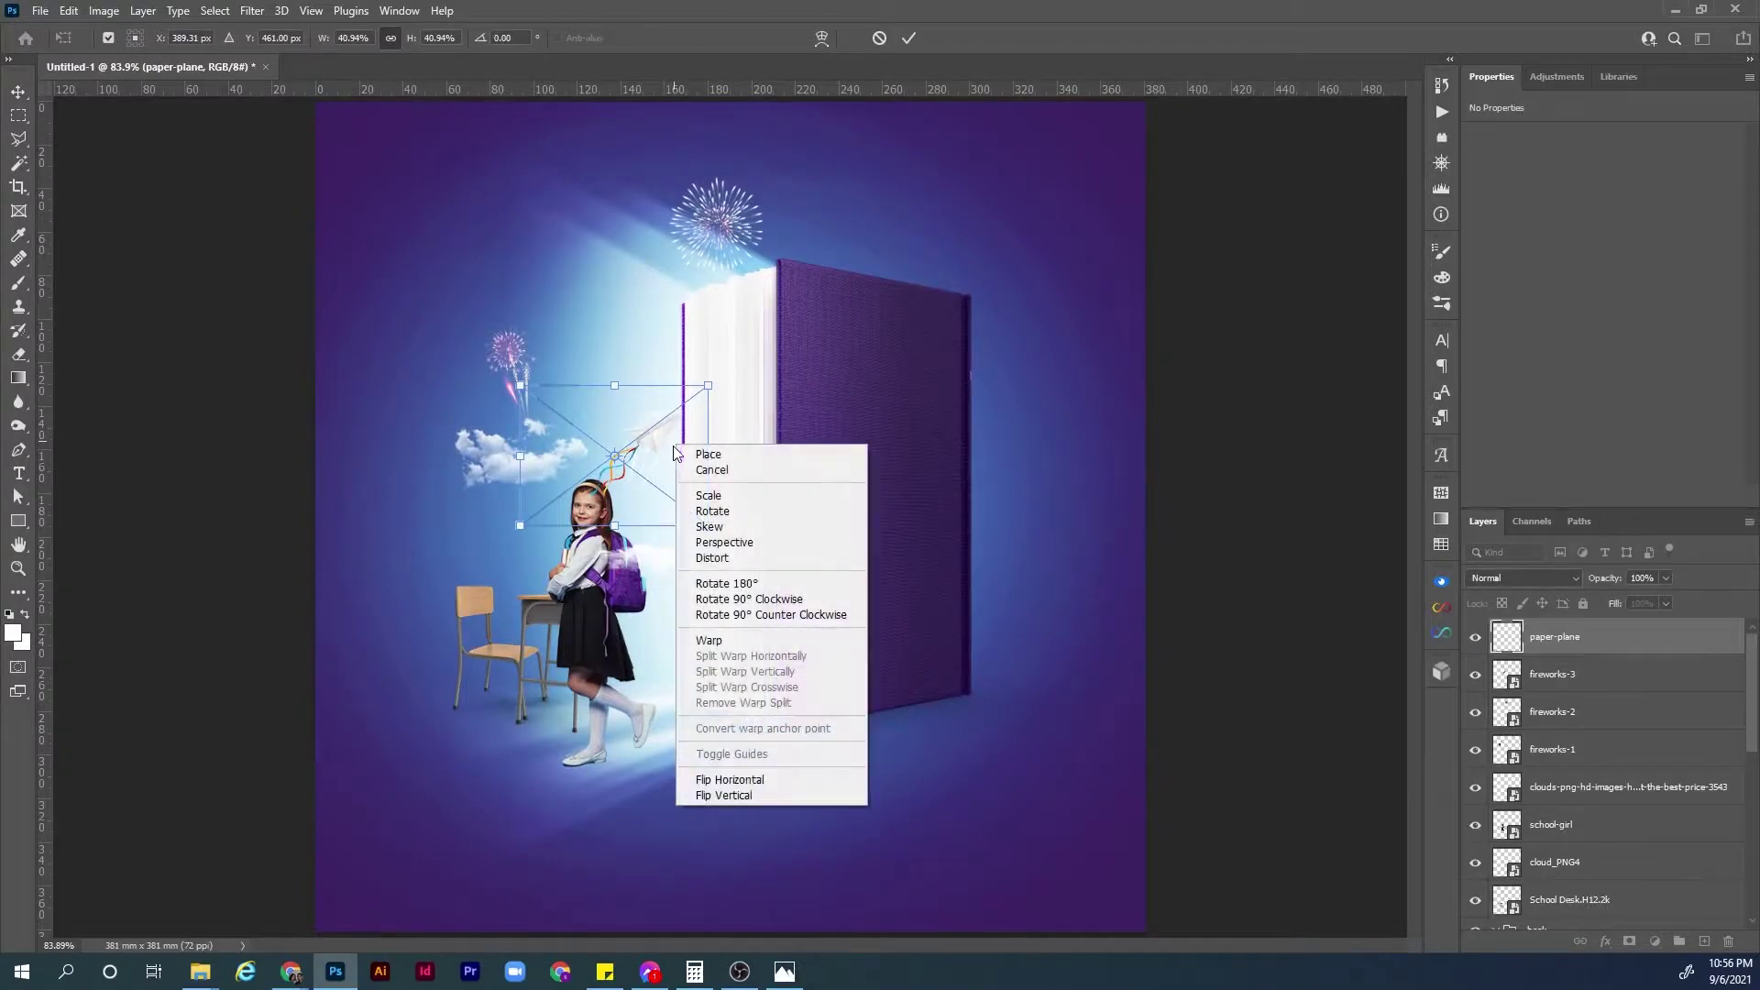
left_click(773, 780)
left_click_drag(709, 457, 642, 406)
left_click_drag(676, 331, 637, 373)
key("Return")
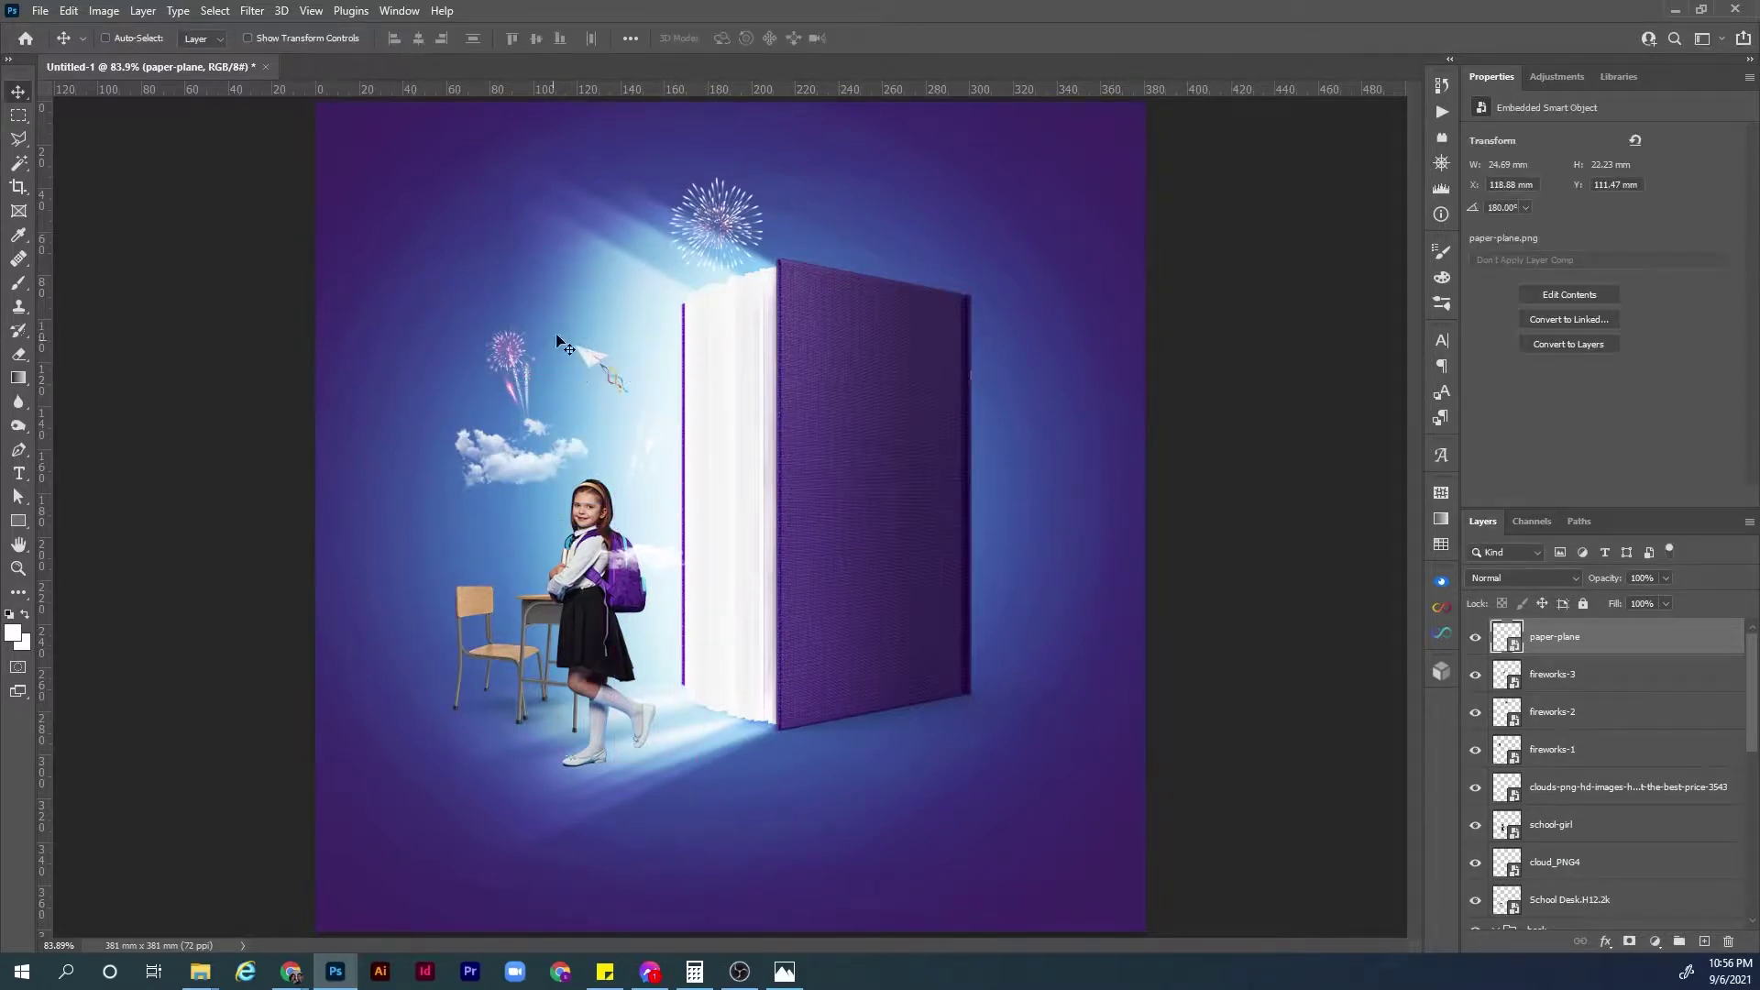
Spread out the sky elements by raising fireworks-1, lowering the paper plane slightly, and shifting the desk-side cloud outward to about X 46, Y 152 mm.
left_click_drag(514, 357, 500, 316)
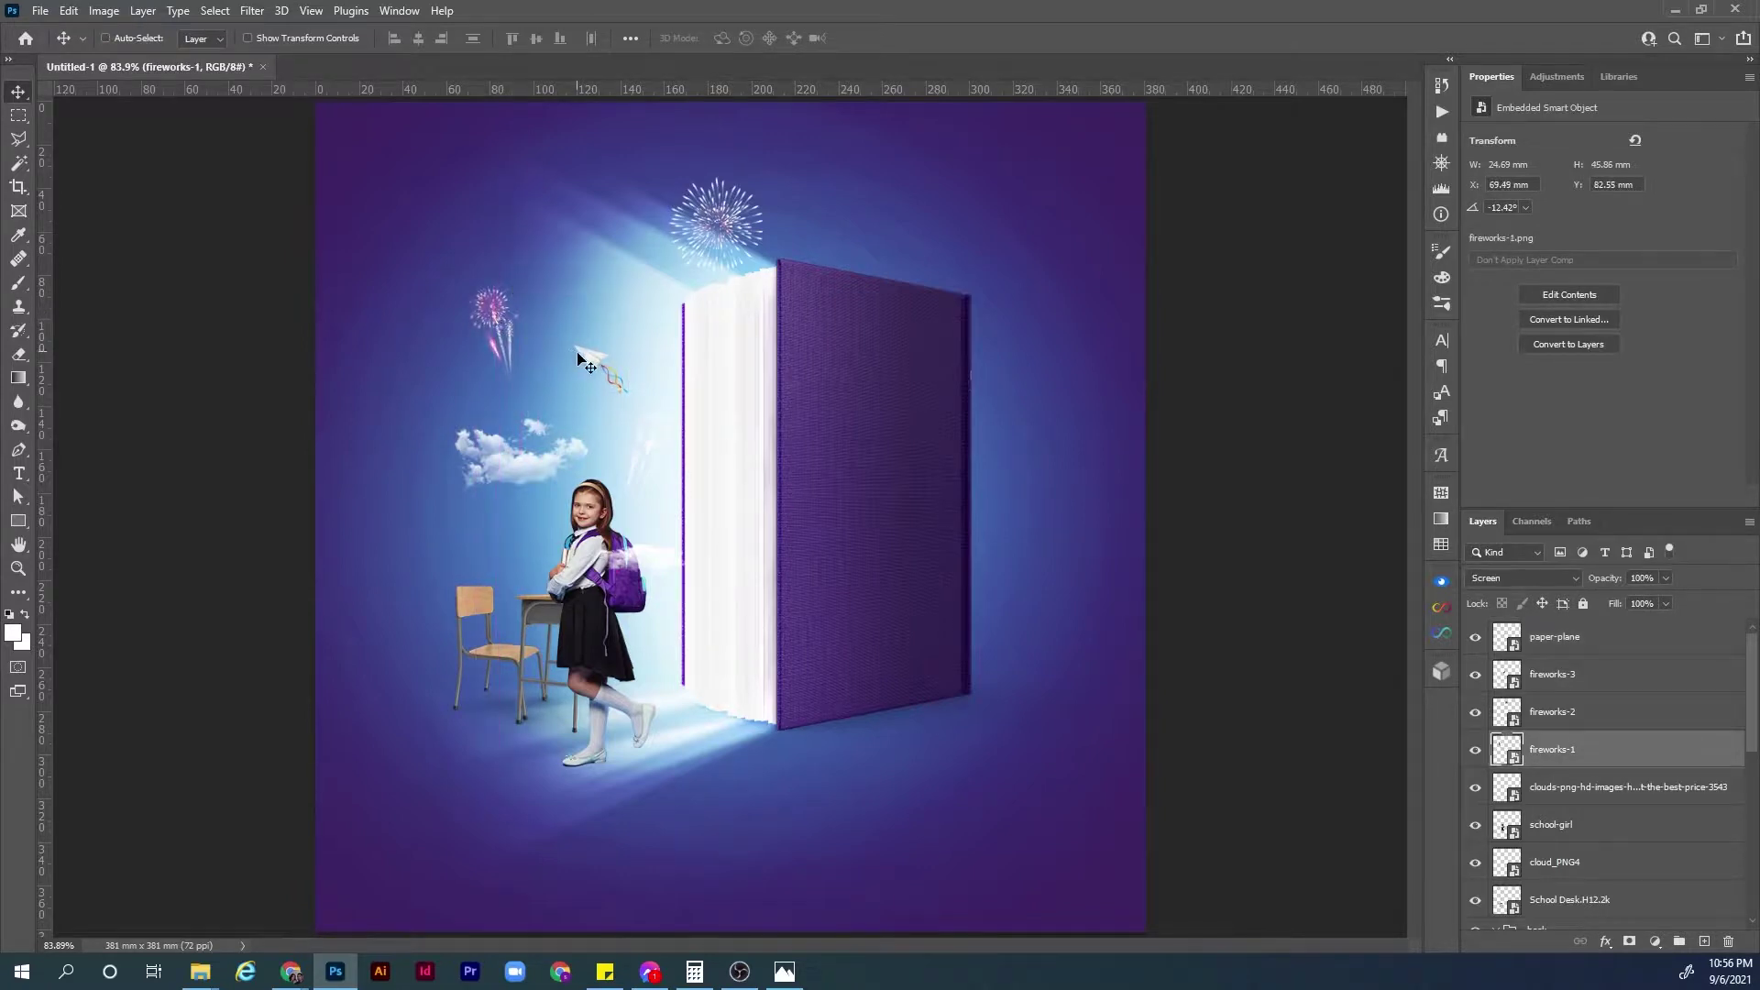
left_click(592, 360)
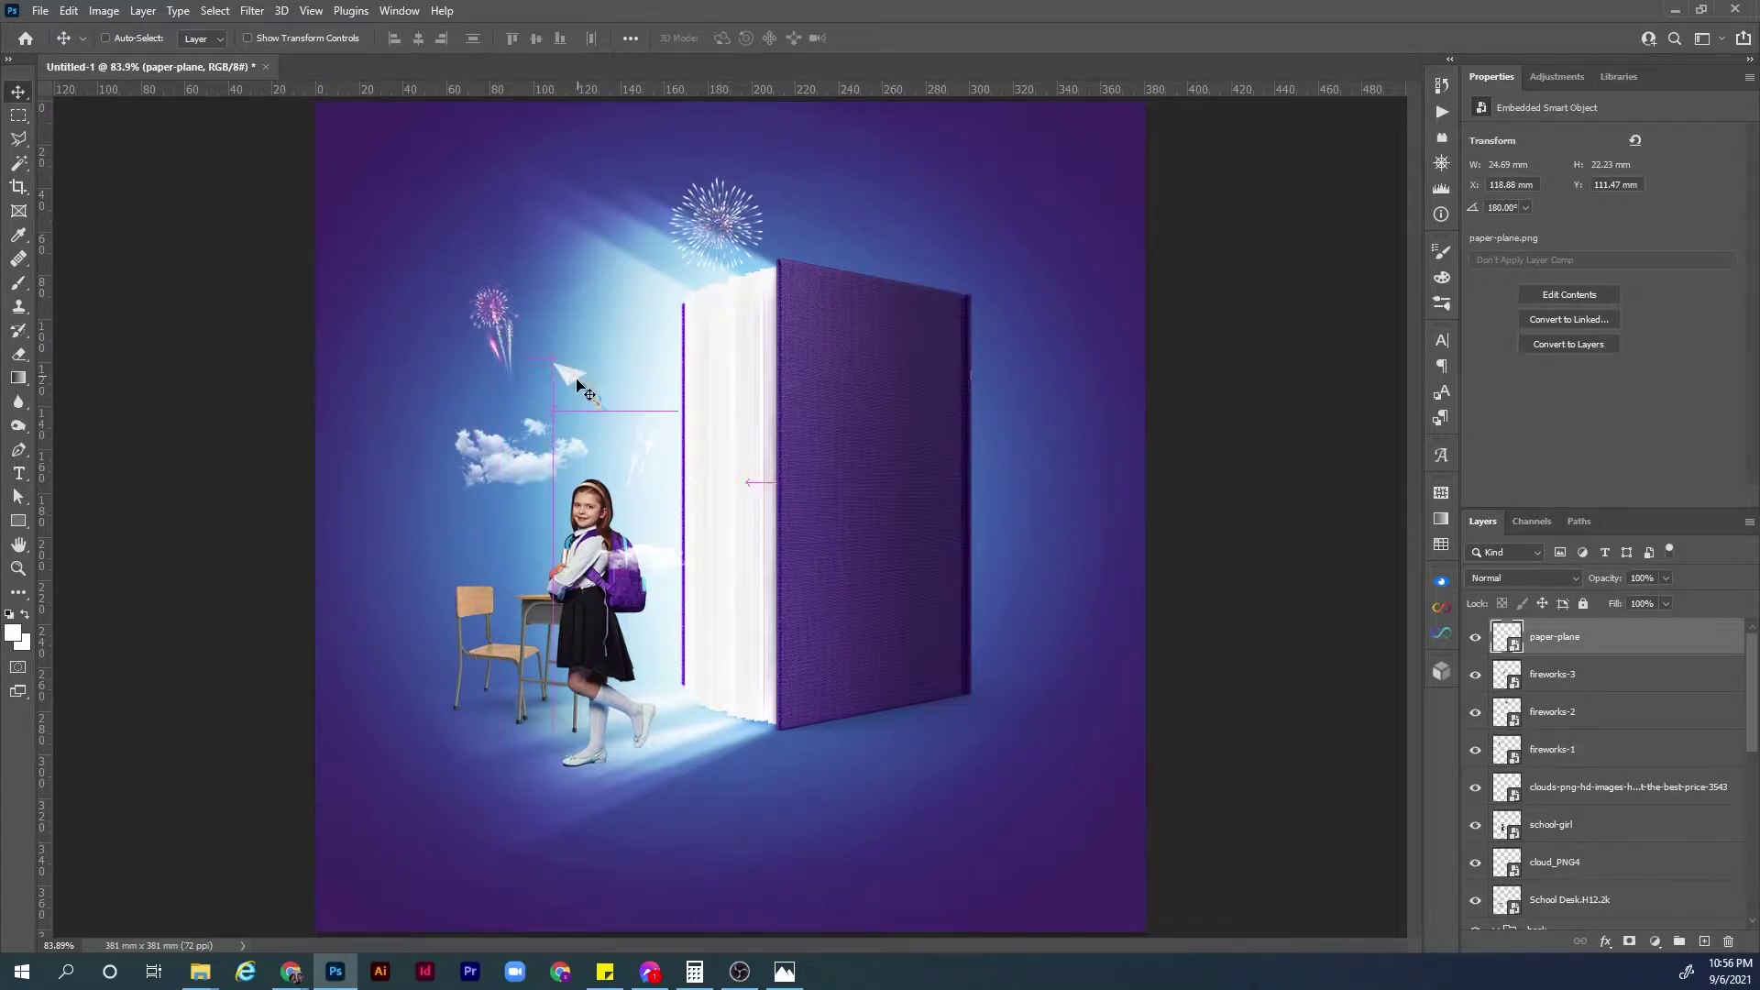
left_click(517, 470, "ctrl")
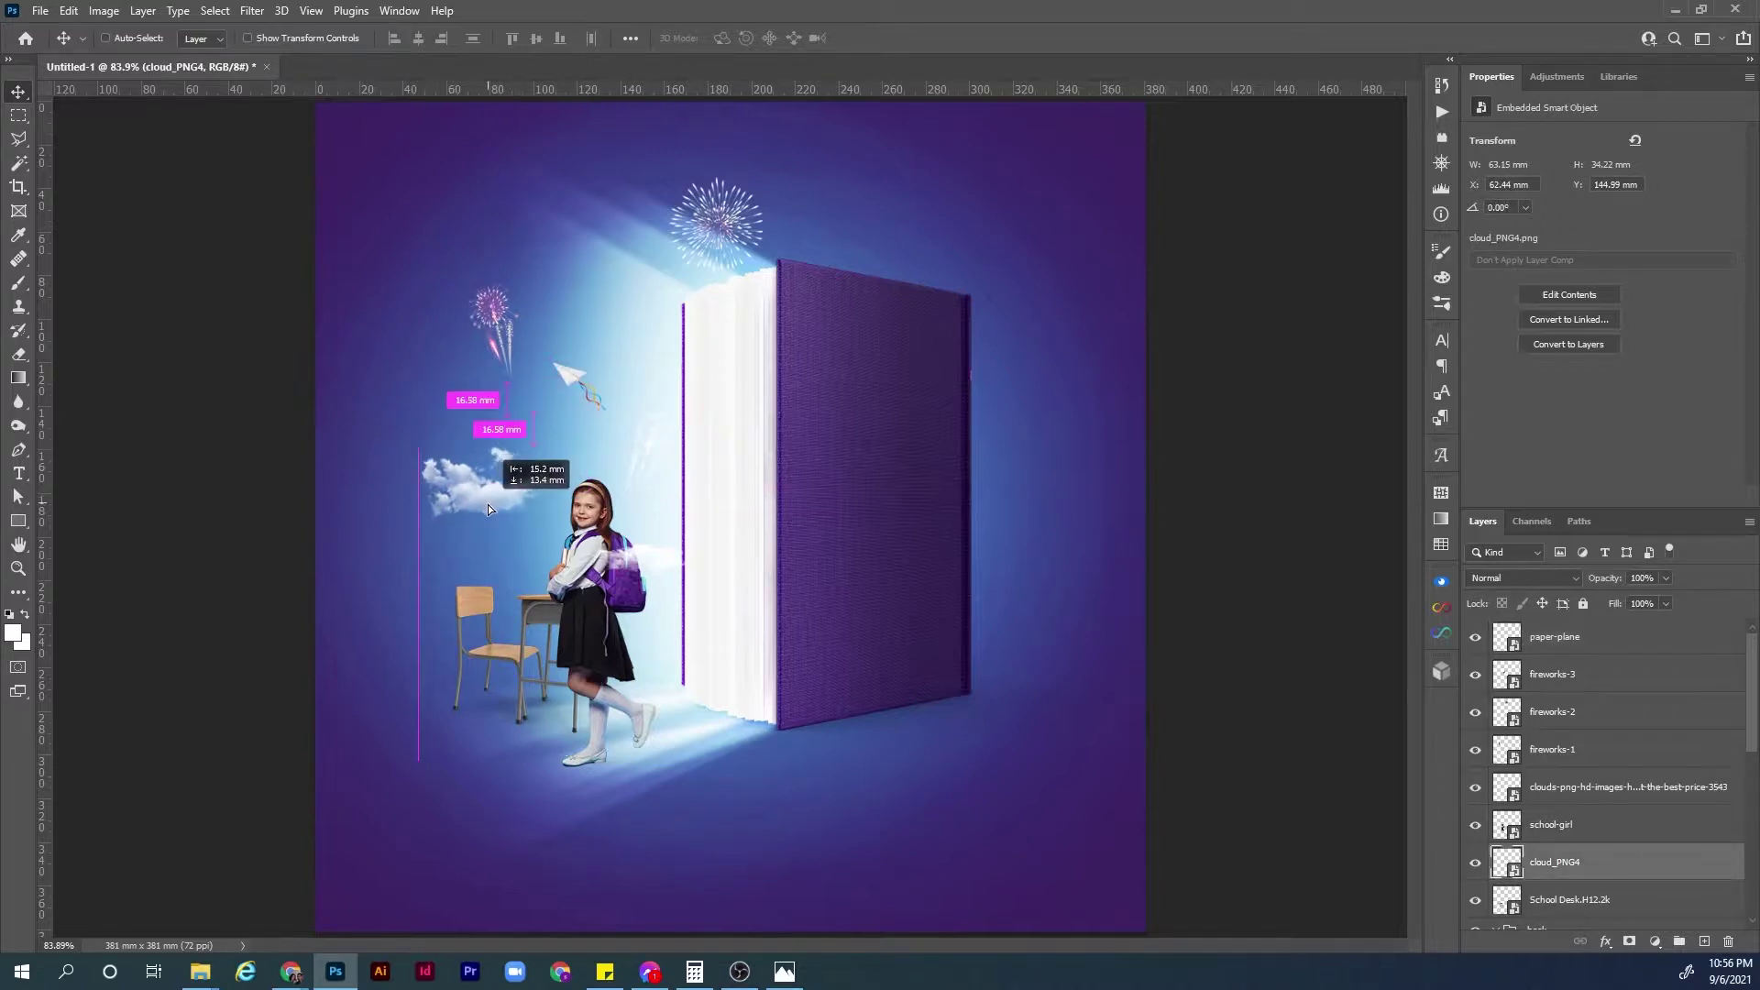
left_click_drag(487, 509, 478, 500)
Raise the schoolgirl to about Y 163 mm and nudge the school desk up to about Y 218 mm.
key("ctrl")
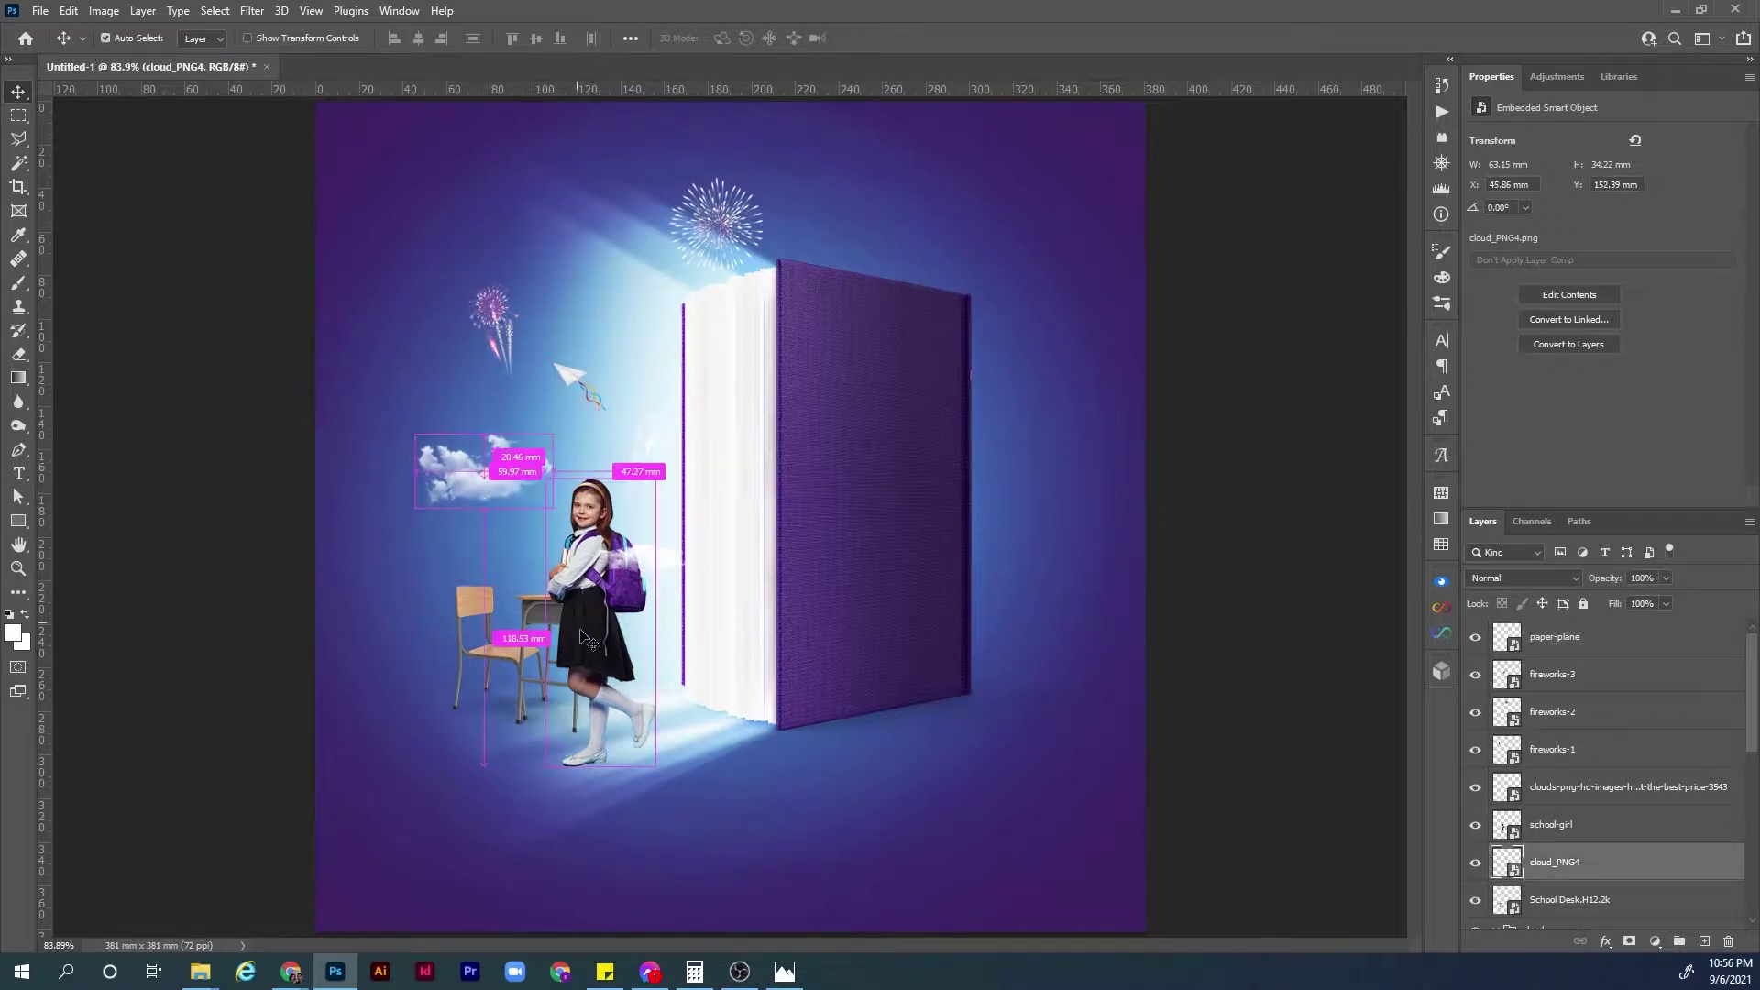
left_click_drag(591, 645, 586, 619)
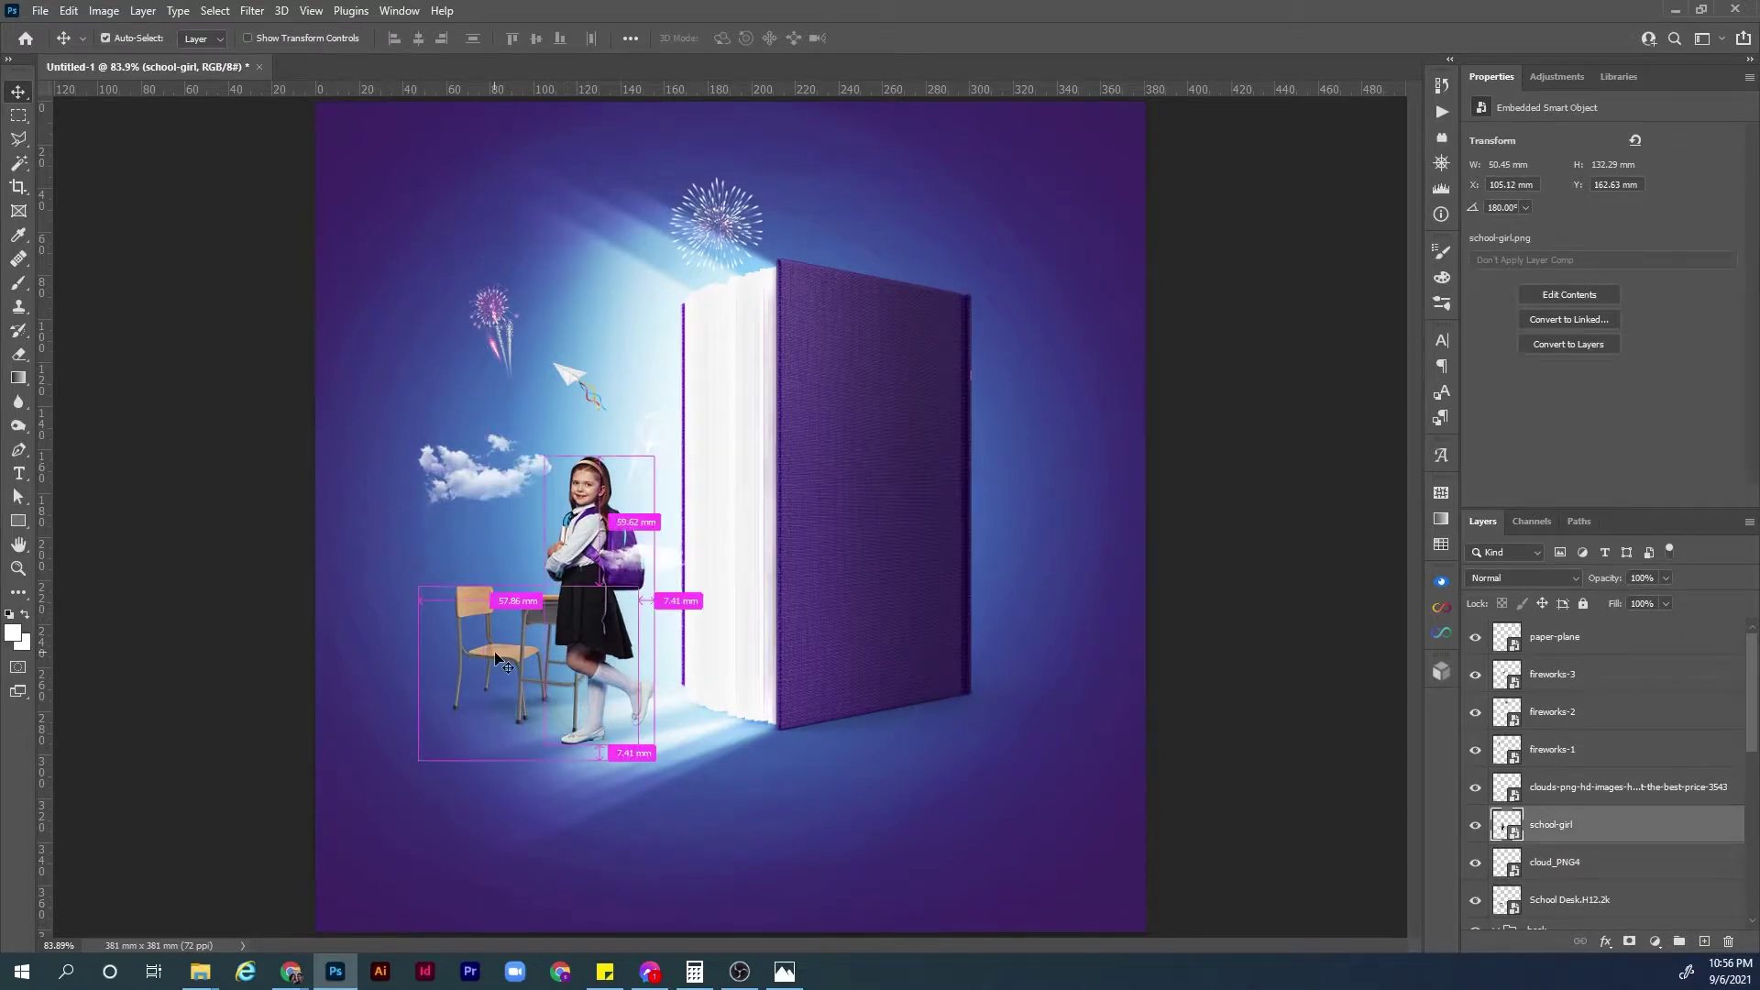
left_click_drag(507, 661, 506, 651)
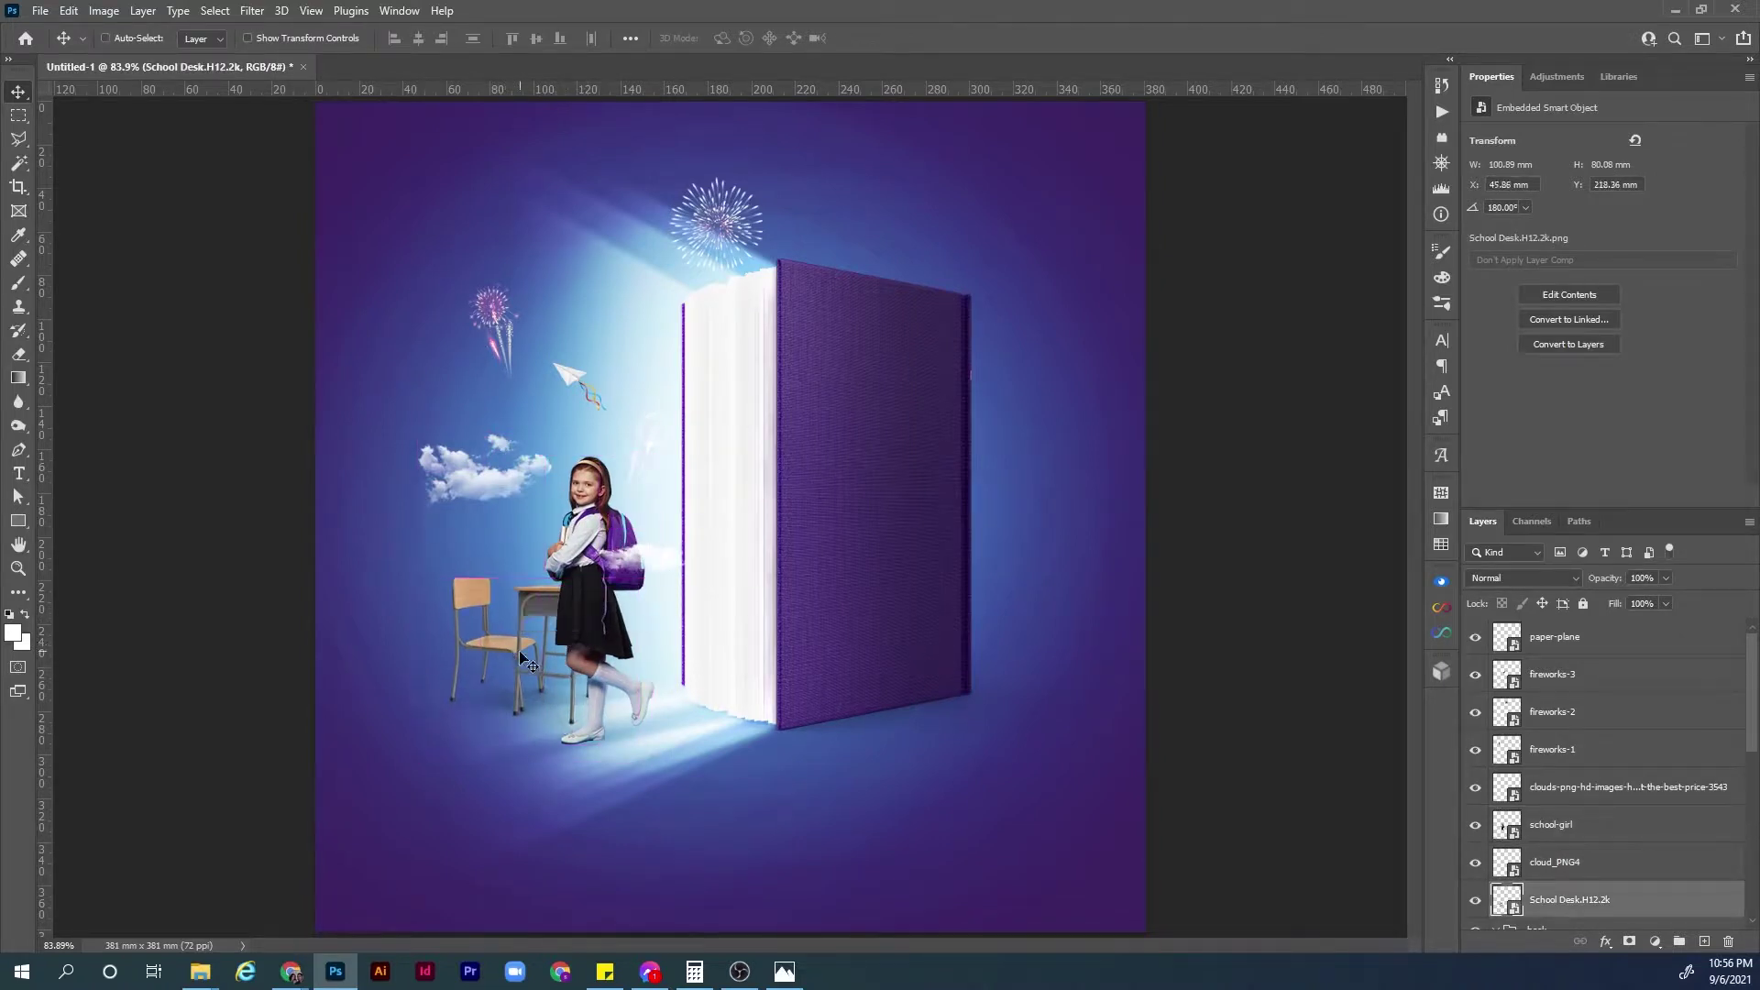